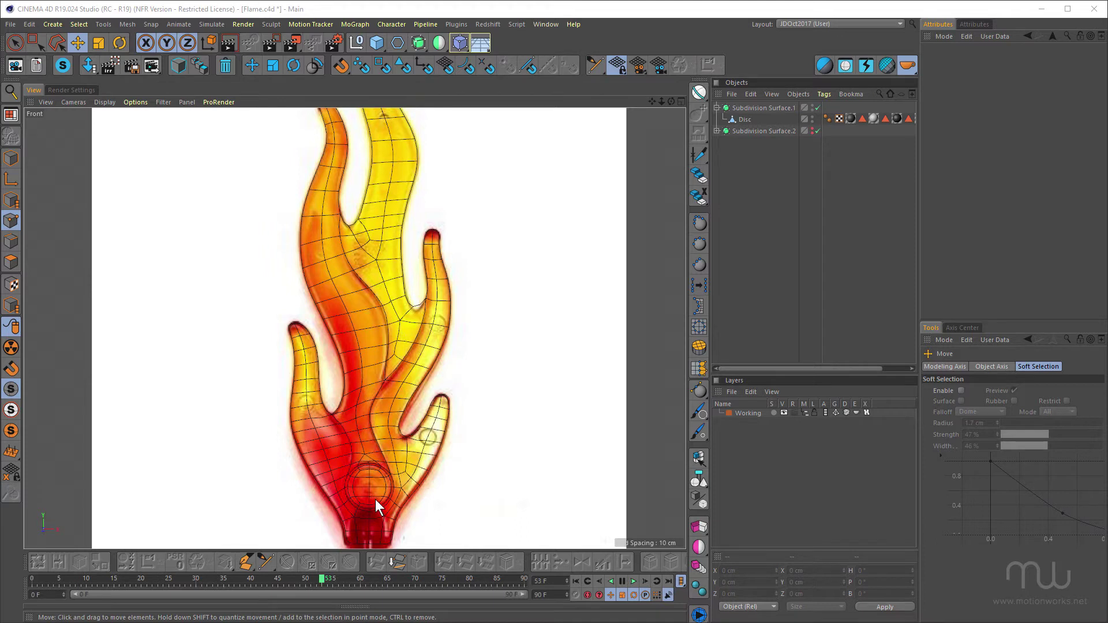
# Examine the flame mesh over the reference artwork from its base to the upper tongues, with the Polygon Pen active.
pyautogui.scroll(10, 372, 502)
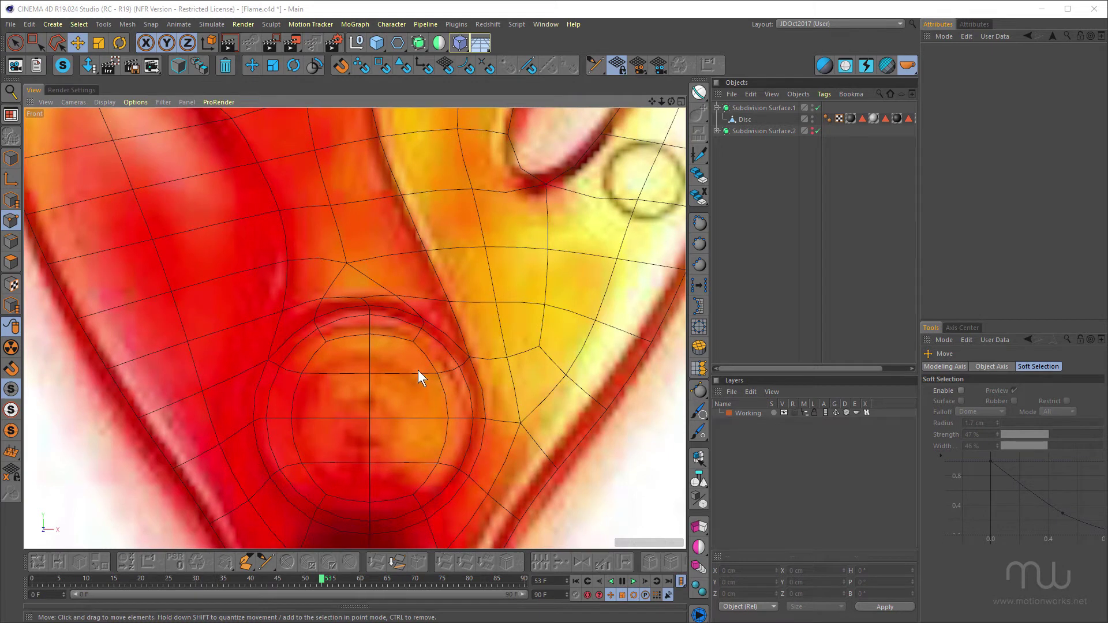
pyautogui.scroll(-8, 416, 366)
pyautogui.click(246, 562)
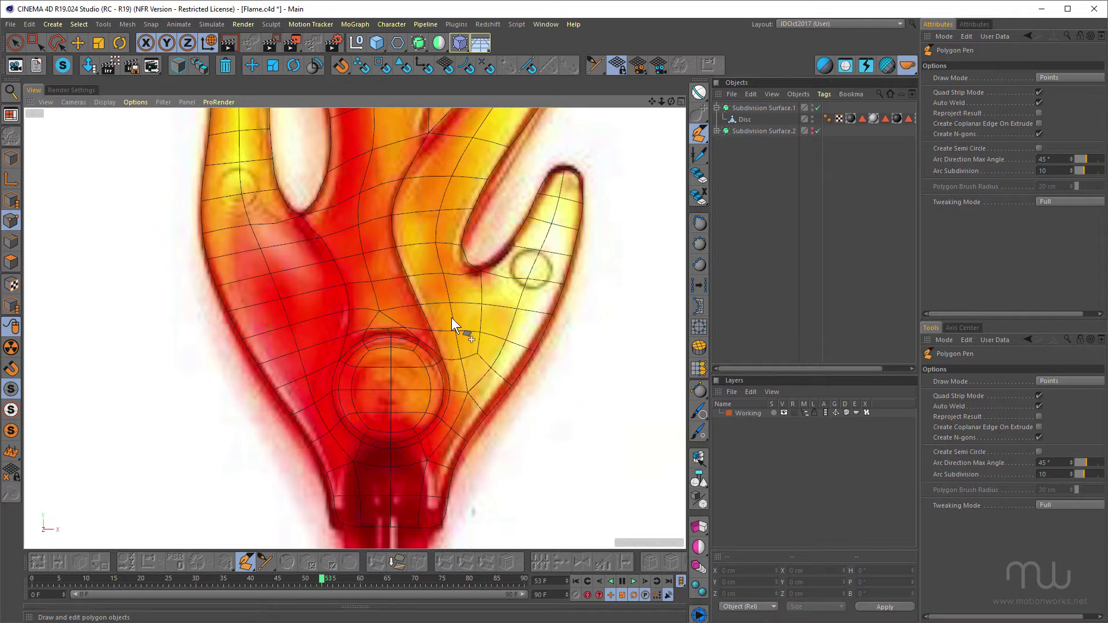
pyautogui.scroll(-2, 453, 323)
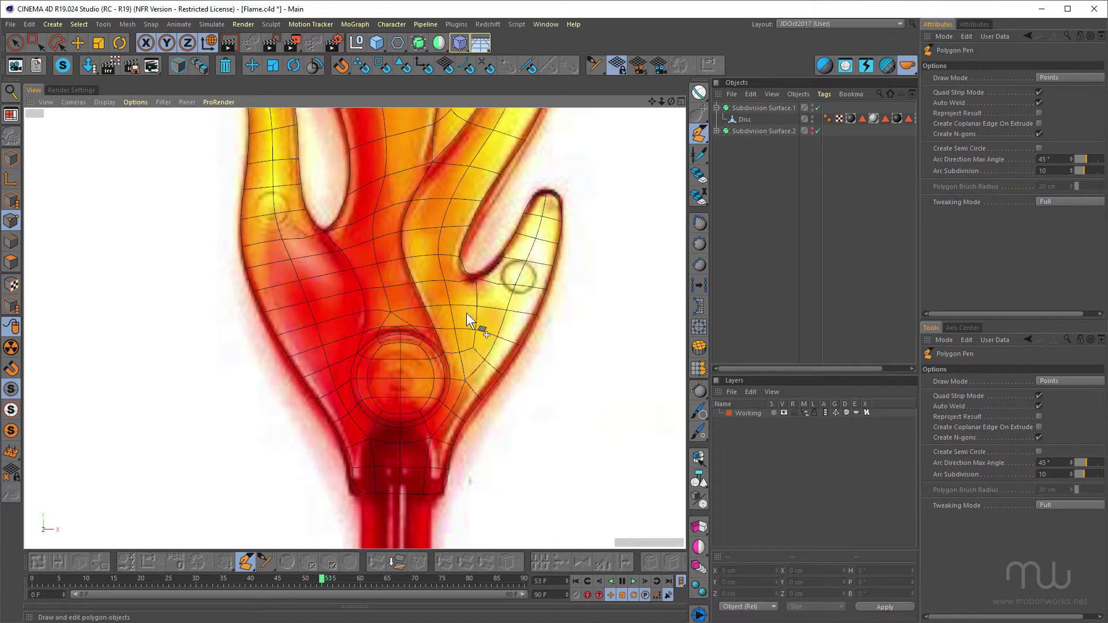
pyautogui.keyDown('alt'); pyautogui.moveTo(480, 333); pyautogui.dragTo(481, 455, button='middle'); pyautogui.keyUp('alt')
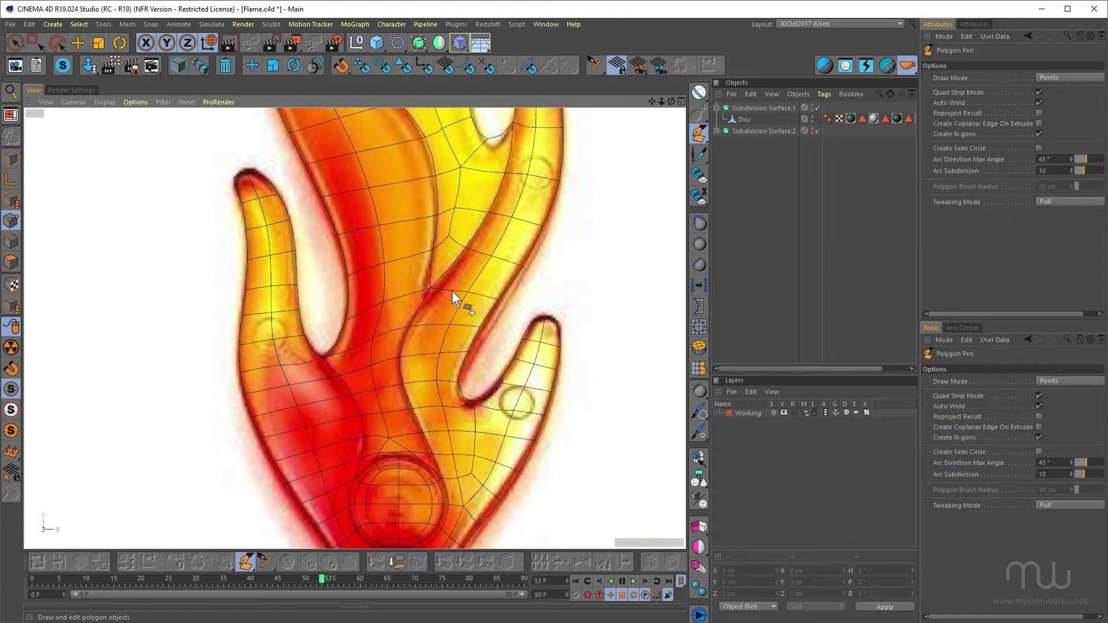
pyautogui.scroll(-5, 452, 291)
pyautogui.scroll(5, 457, 229)
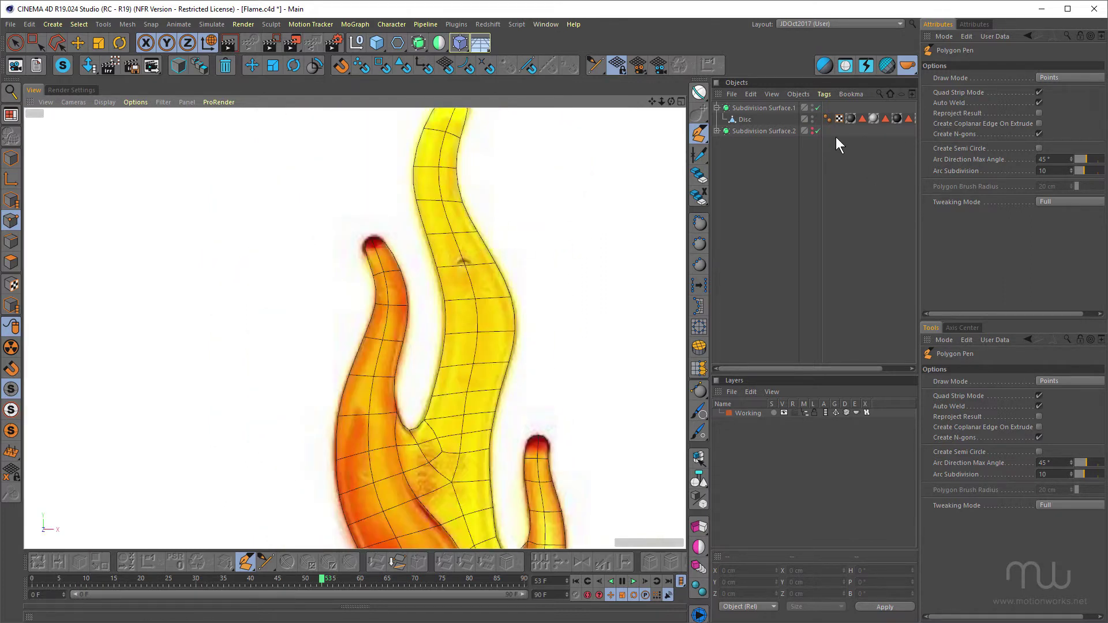
# Disable the first Subdivision Surface to inspect the unsmoothed flame mesh, and re-enable it.
pyautogui.click(818, 107)
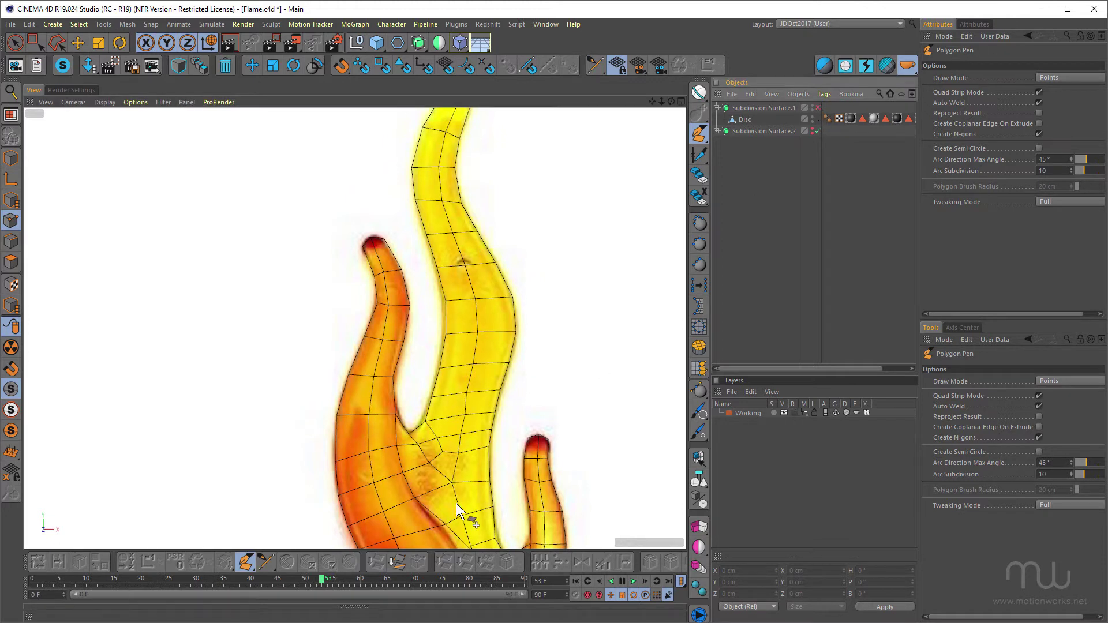
pyautogui.keyDown('alt'); pyautogui.moveTo(436, 450); pyautogui.dragTo(428, 340, button='middle'); pyautogui.keyUp('alt')
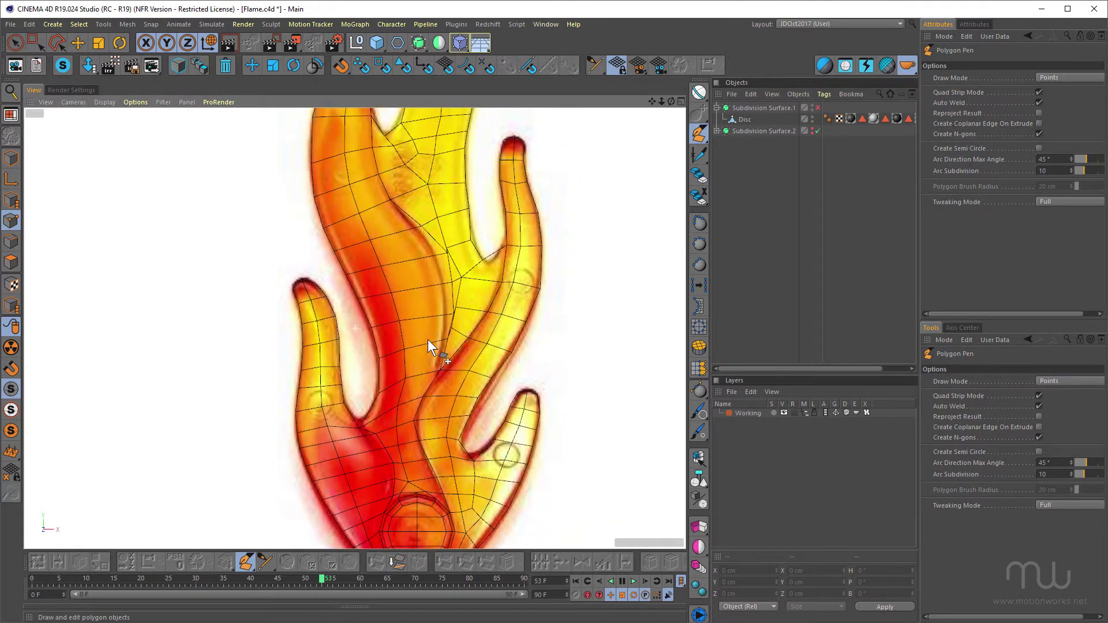
pyautogui.scroll(3, 438, 274)
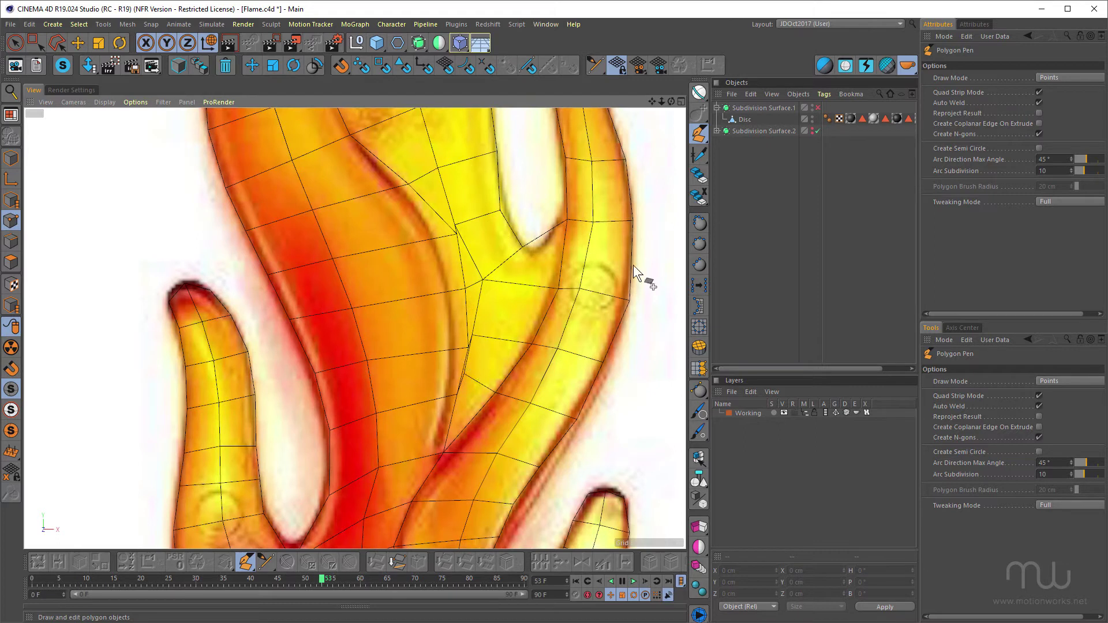
pyautogui.click(818, 108)
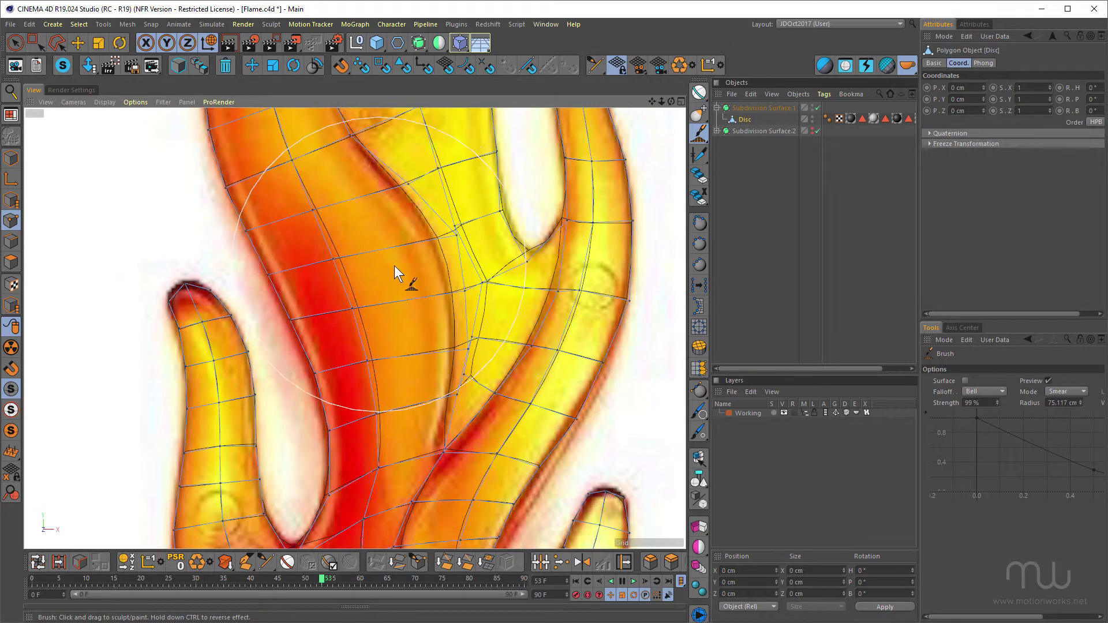
# Examine the first Disc mesh along the flame tongues and junctions, and show Subdivision Surface.2 in its place.
pyautogui.keyDown('alt'); pyautogui.moveTo(451, 276); pyautogui.dragTo(459, 343, button='middle'); pyautogui.keyUp('alt')
pyautogui.moveTo(458, 342)
pyautogui.keyDown('alt'); pyautogui.mouseDown()
pyautogui.moveTo(410, 302)
pyautogui.moveTo(415, 325)
pyautogui.moveTo(469, 253)
pyautogui.moveTo(472, 210)
pyautogui.moveTo(468, 276)
pyautogui.moveTo(313, 243)
pyautogui.moveTo(306, 285)
pyautogui.moveTo(299, 227)
pyautogui.mouseUp(); pyautogui.keyUp('alt')
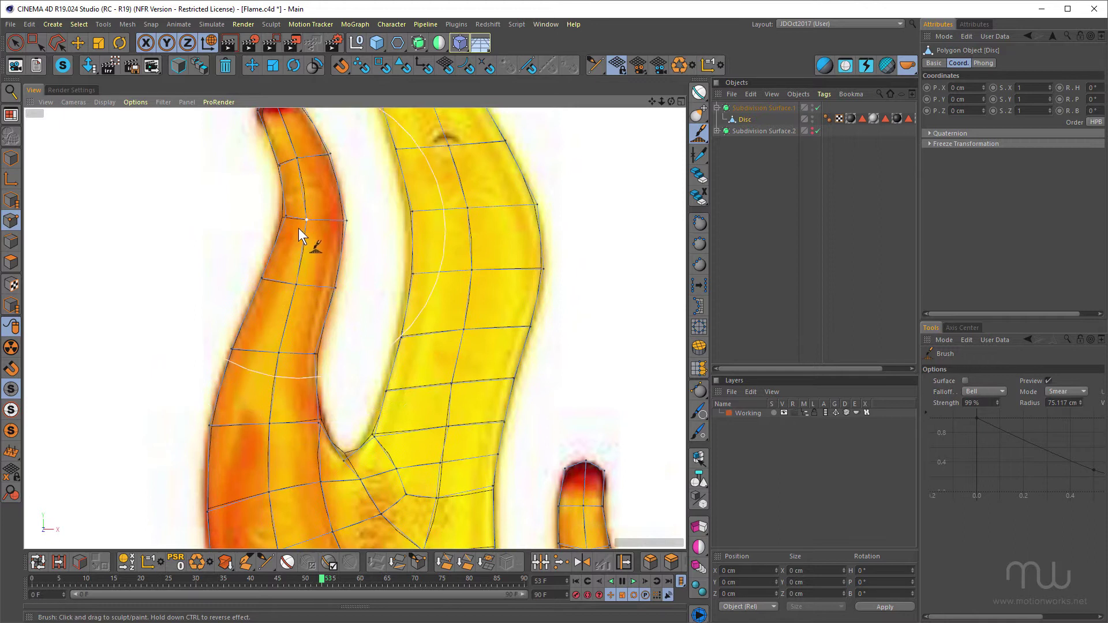
pyautogui.keyDown('alt'); pyautogui.moveTo(459, 250); pyautogui.dragTo(461, 282); pyautogui.keyUp('alt')
pyautogui.keyDown('alt'); pyautogui.moveTo(462, 283); pyautogui.dragTo(424, 202, button='right'); pyautogui.keyUp('alt')
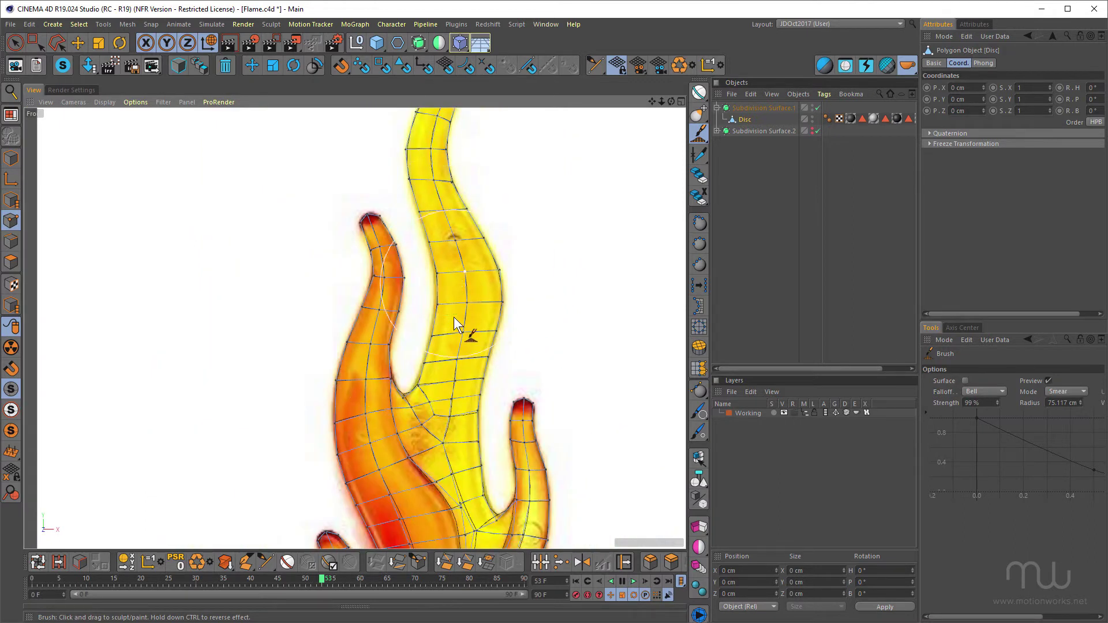
pyautogui.keyDown('alt'); pyautogui.moveTo(454, 316); pyautogui.dragTo(429, 152, button='middle'); pyautogui.keyUp('alt')
pyautogui.keyDown('alt'); pyautogui.moveTo(502, 374); pyautogui.dragTo(488, 254, button='middle'); pyautogui.keyUp('alt')
pyautogui.moveTo(488, 253)
pyautogui.keyDown('alt'); pyautogui.mouseDown(button='right')
pyautogui.moveTo(469, 290)
pyautogui.moveTo(489, 258)
pyautogui.mouseUp(button='right'); pyautogui.keyUp('alt')
pyautogui.scroll(2, 490, 265)
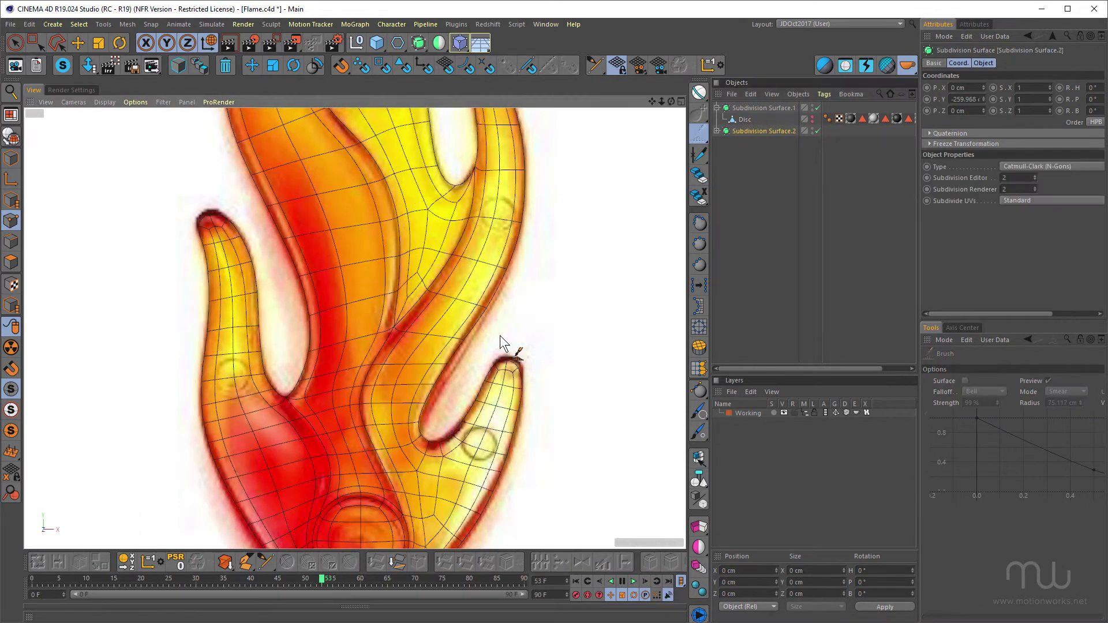
# Switch to polygon mode and select the Disc mesh inside Subdivision Surface.2.
pyautogui.keyDown('alt'); pyautogui.moveTo(501, 338); pyautogui.dragTo(498, 437, button='middle'); pyautogui.keyUp('alt')
pyautogui.keyDown('alt'); pyautogui.moveTo(498, 438); pyautogui.dragTo(441, 408, button='right'); pyautogui.keyUp('alt')
pyautogui.scroll(4, 441, 414)
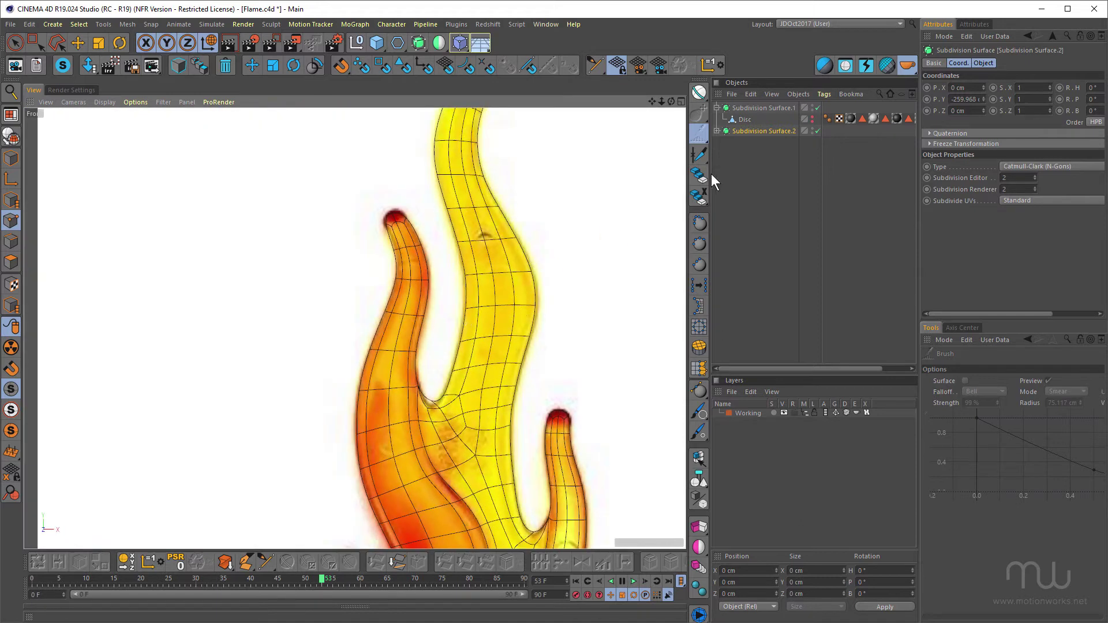
pyautogui.click(12, 263)
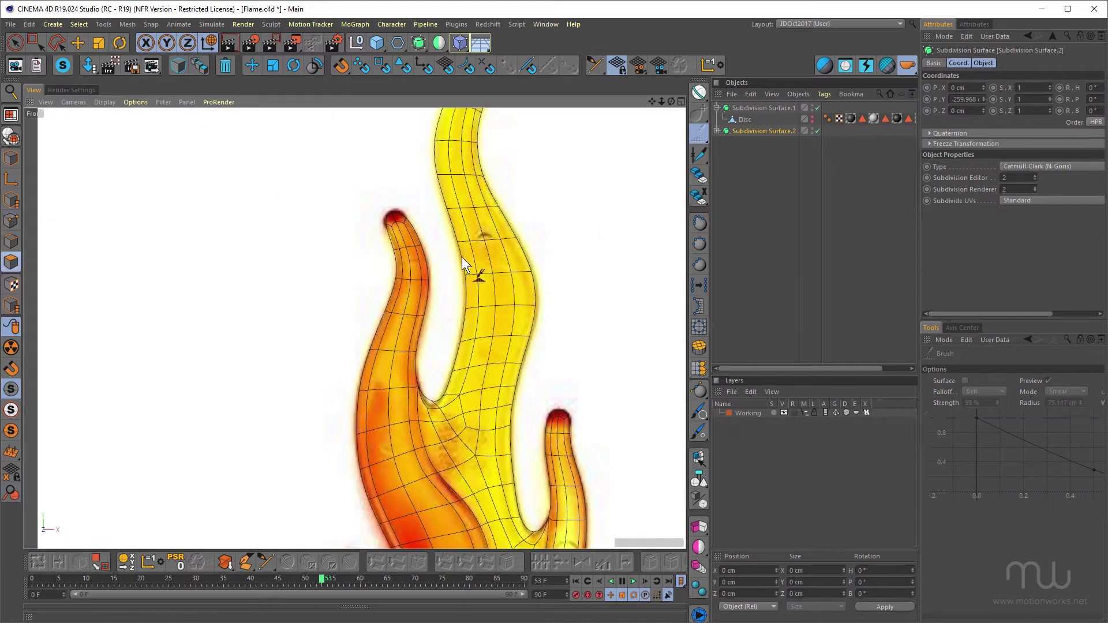
pyautogui.click(717, 131)
pyautogui.click(743, 143)
# Maximize the perspective view and examine the denser flame mesh's polygon flow between its tongues.
pyautogui.keyDown('alt'); pyautogui.moveTo(592, 263); pyautogui.dragTo(561, 90, button='middle'); pyautogui.keyUp('alt')
pyautogui.middleClick(594, 288)
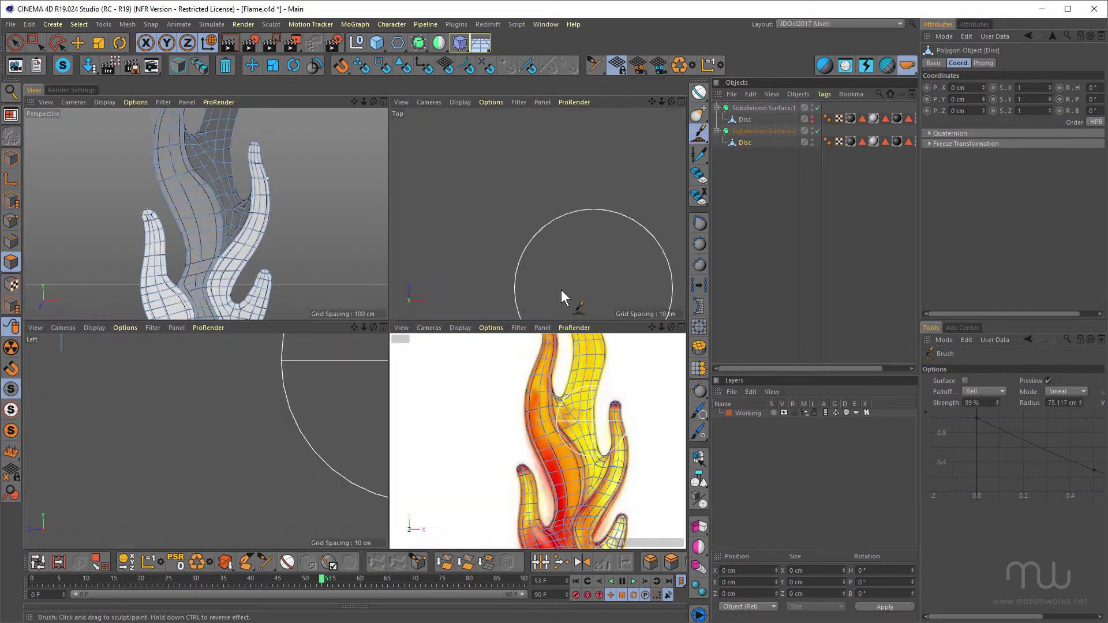
pyautogui.middleClick(238, 255)
pyautogui.keyDown('alt'); pyautogui.moveTo(470, 306); pyautogui.dragTo(430, 297, button='right'); pyautogui.keyUp('alt')
pyautogui.keyDown('alt'); pyautogui.moveTo(429, 297); pyautogui.dragTo(446, 263, button='middle'); pyautogui.keyUp('alt')
pyautogui.keyDown('alt'); pyautogui.moveTo(430, 311); pyautogui.dragTo(488, 300, button='right'); pyautogui.keyUp('alt')
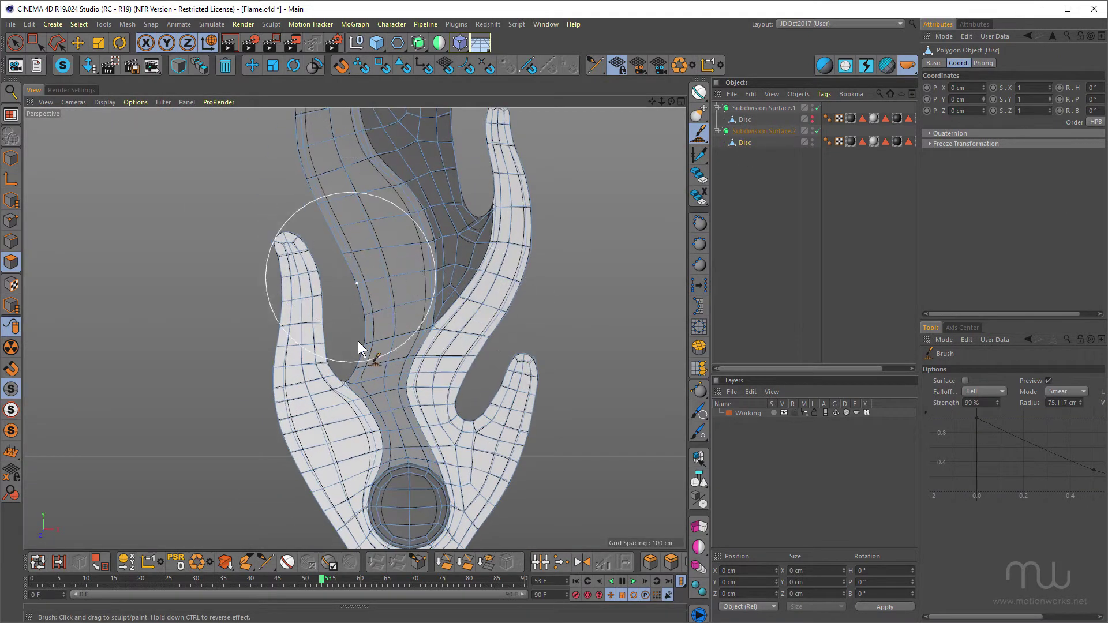
pyautogui.moveTo(394, 380)
pyautogui.keyDown('alt'); pyautogui.mouseDown()
pyautogui.moveTo(386, 317)
pyautogui.moveTo(433, 361)
pyautogui.moveTo(401, 425)
pyautogui.moveTo(447, 504)
pyautogui.moveTo(451, 401)
pyautogui.mouseUp(); pyautogui.keyUp('alt')
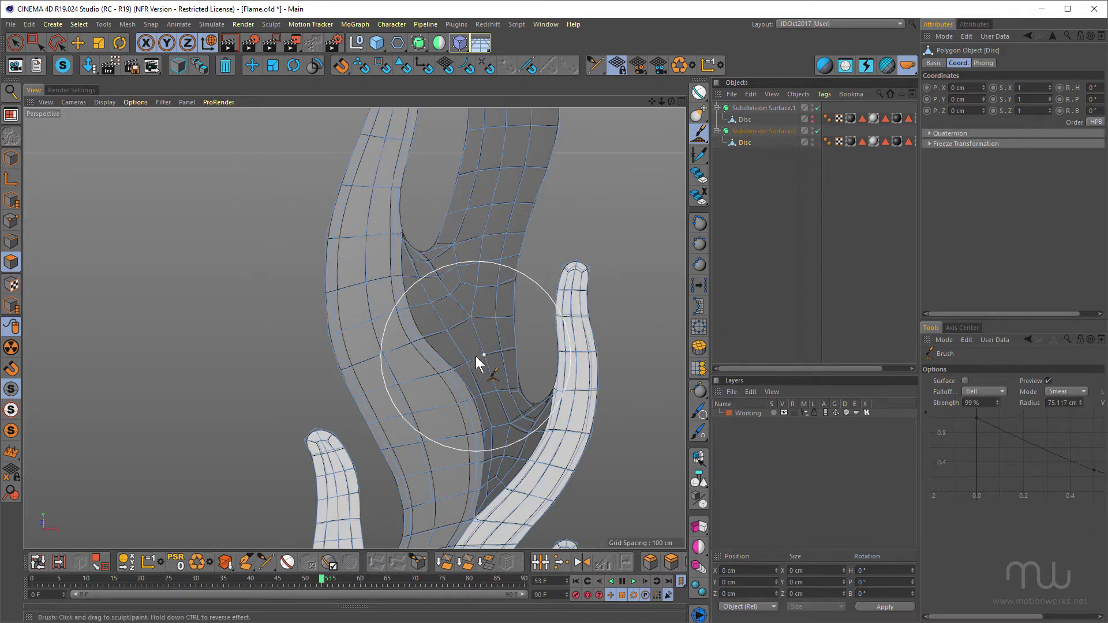
pyautogui.keyDown('alt'); pyautogui.moveTo(475, 355); pyautogui.dragTo(480, 272, button='middle'); pyautogui.keyUp('alt')
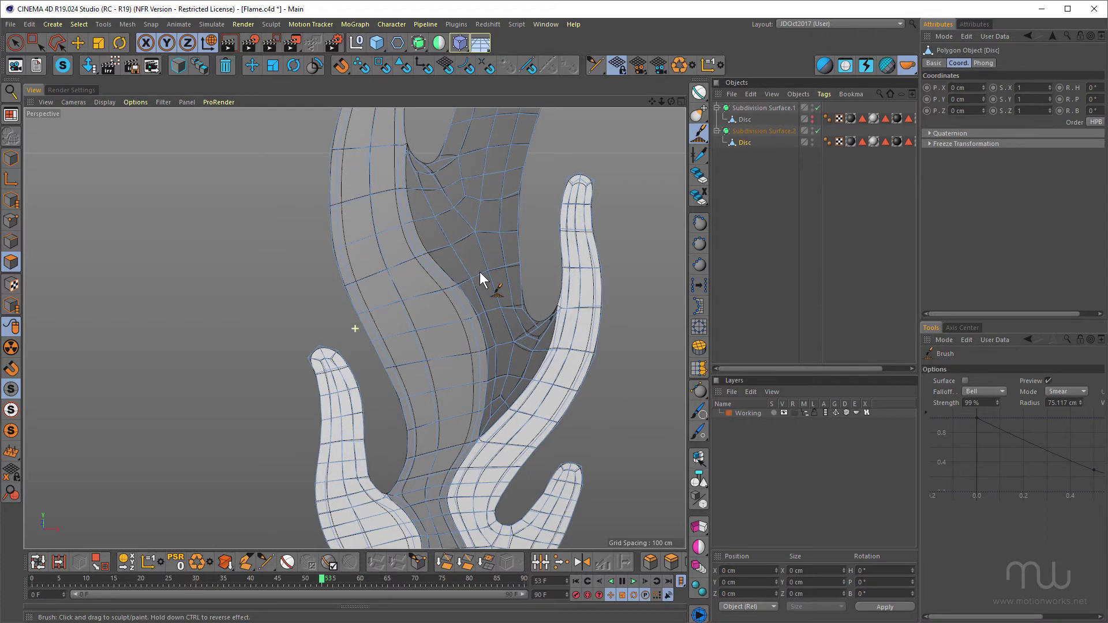
# Use Loop Selection to select the polygon loop outlining the lower side tongues of the flame.
pyautogui.rightClick(310, 264)
pyautogui.click(359, 297)
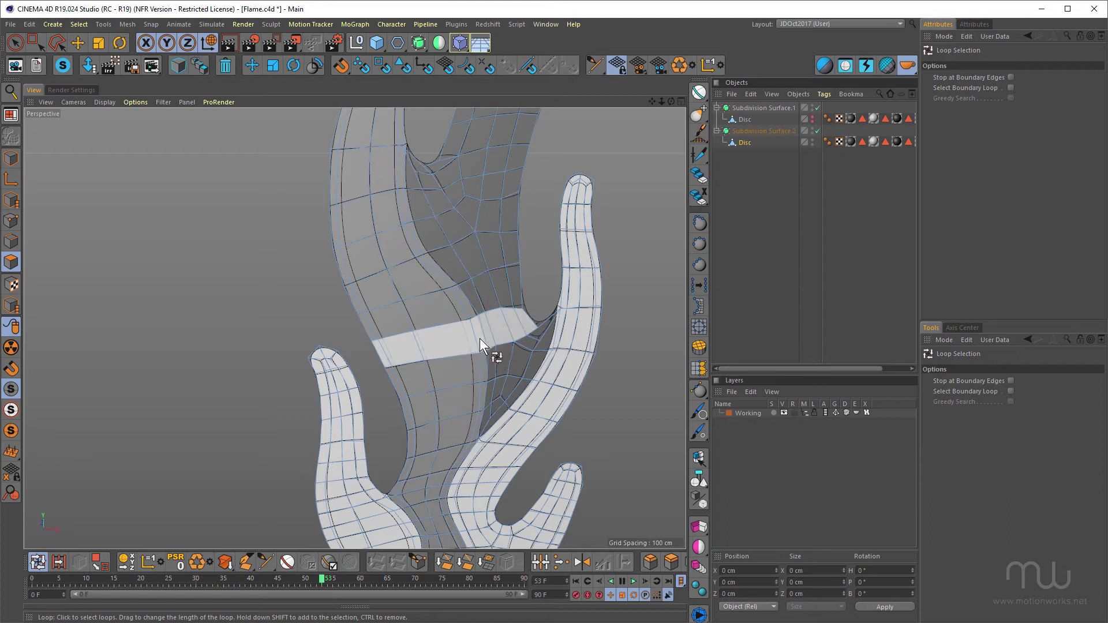
pyautogui.click(514, 407)
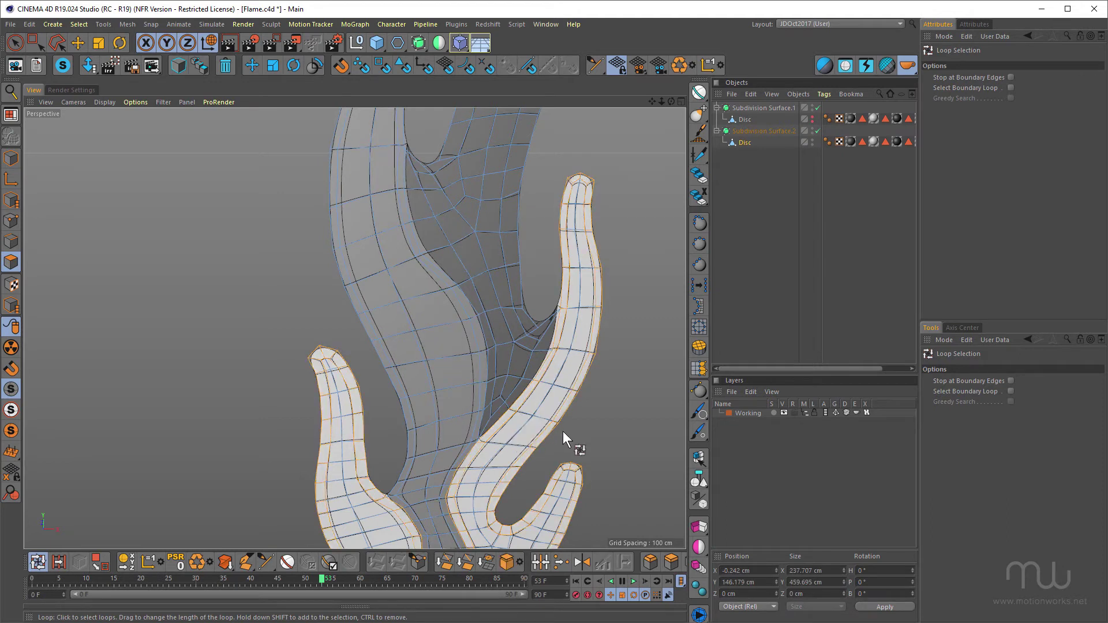
# Turn off texture display in the perspective view and check the selected outline loop around the flame's base.
pyautogui.keyDown('alt'); pyautogui.moveTo(563, 426); pyautogui.dragTo(519, 170, button='middle'); pyautogui.keyUp('alt')
pyautogui.keyDown('alt'); pyautogui.moveTo(453, 362); pyautogui.dragTo(487, 338, button='right'); pyautogui.keyUp('alt')
pyautogui.keyDown('alt'); pyautogui.moveTo(484, 331); pyautogui.dragTo(493, 264); pyautogui.keyUp('alt')
pyautogui.press('n')
pyautogui.press('q')
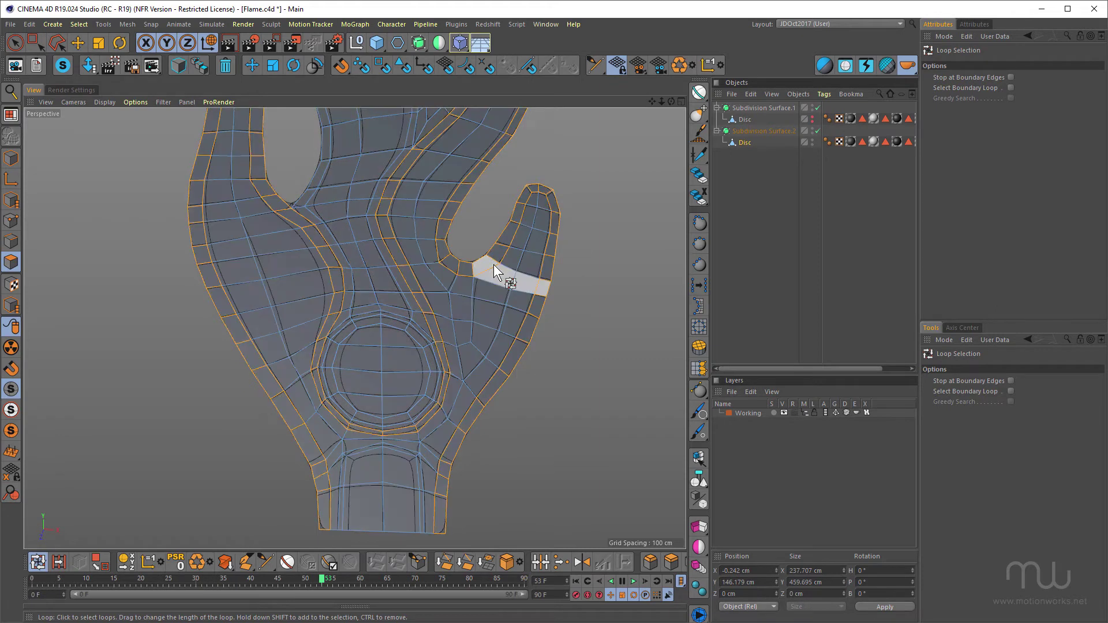
# Select the polygon loop that borders the tallest upper flame tongue in place of the outline loop.
pyautogui.keyDown('alt'); pyautogui.moveTo(522, 275); pyautogui.dragTo(514, 492, button='middle'); pyautogui.keyUp('alt')
pyautogui.scroll(-3, 397, 364)
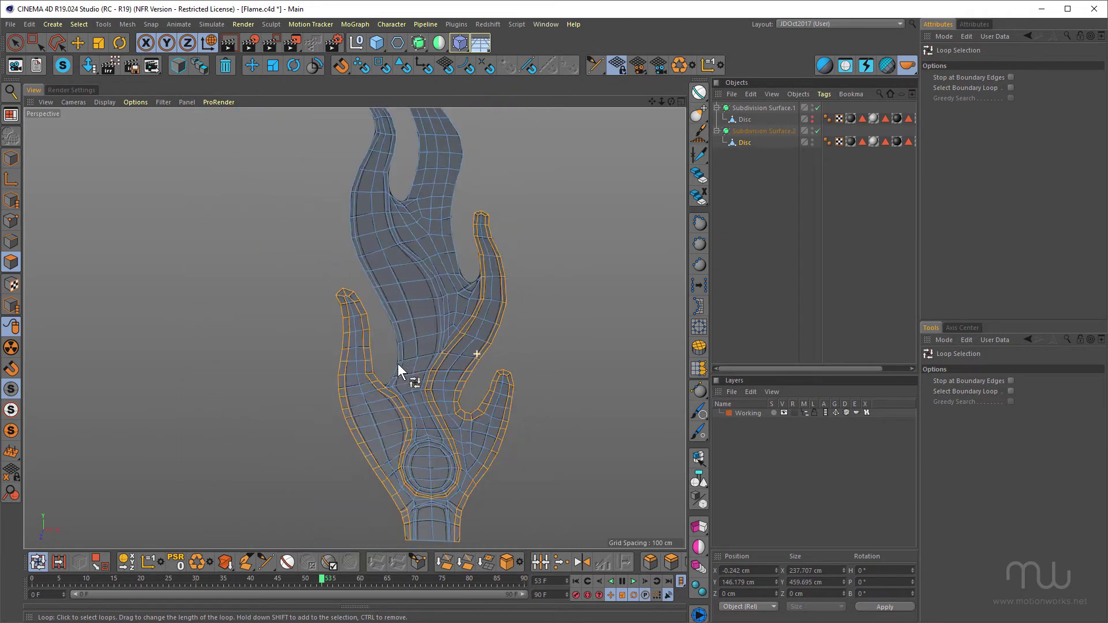
pyautogui.keyDown('alt'); pyautogui.moveTo(391, 317); pyautogui.dragTo(405, 352); pyautogui.keyUp('alt')
pyautogui.keyDown('alt'); pyautogui.moveTo(407, 232); pyautogui.dragTo(410, 281, button='middle'); pyautogui.keyUp('alt')
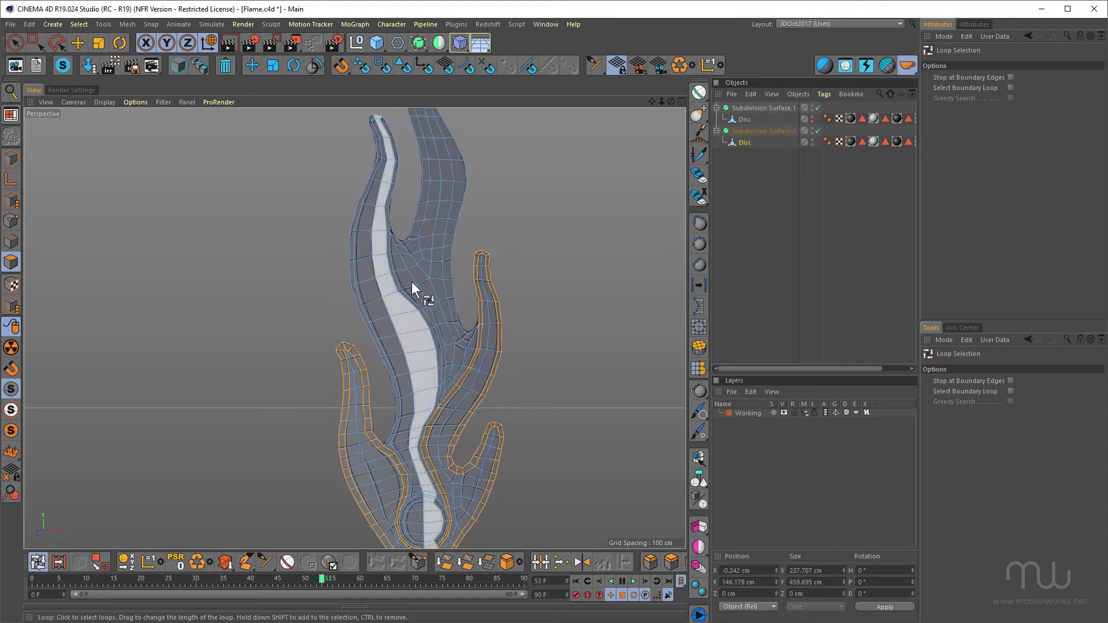
pyautogui.keyDown('alt'); pyautogui.moveTo(414, 264); pyautogui.dragTo(451, 238, button='right'); pyautogui.keyUp('alt')
pyautogui.keyDown('alt'); pyautogui.moveTo(451, 238); pyautogui.dragTo(439, 287, button='middle'); pyautogui.keyUp('alt')
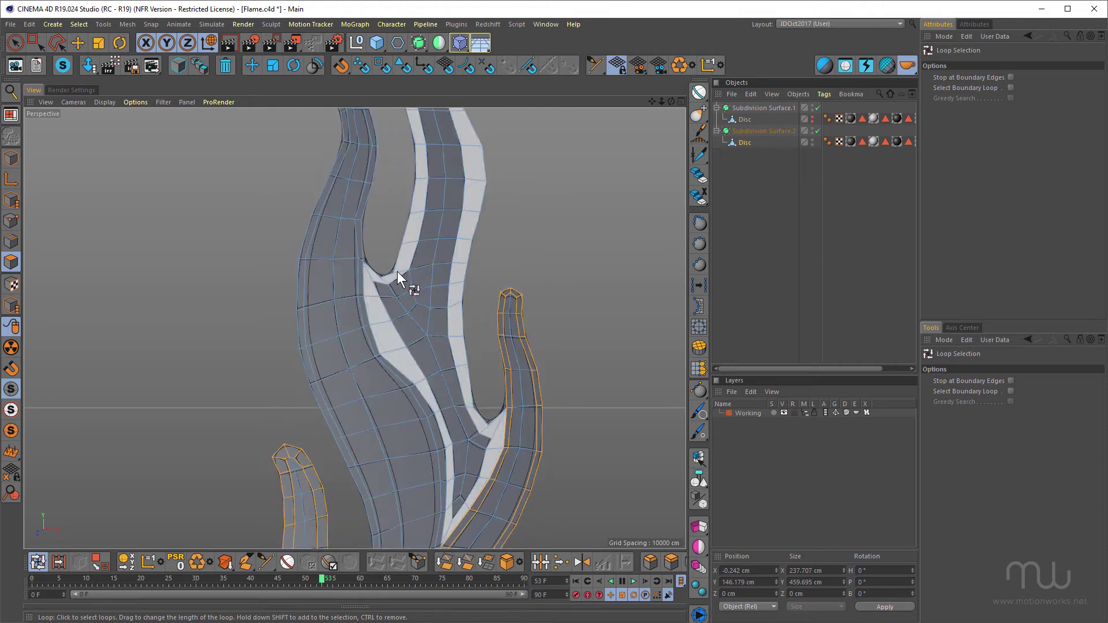
pyautogui.click(397, 272)
pyautogui.keyDown('alt'); pyautogui.moveTo(472, 300); pyautogui.dragTo(445, 316, button='right'); pyautogui.keyUp('alt')
pyautogui.keyDown('alt'); pyautogui.moveTo(445, 316); pyautogui.dragTo(450, 344, button='middle'); pyautogui.keyUp('alt')
pyautogui.keyDown('alt'); pyautogui.moveTo(398, 299); pyautogui.dragTo(455, 274, button='right'); pyautogui.keyUp('alt')
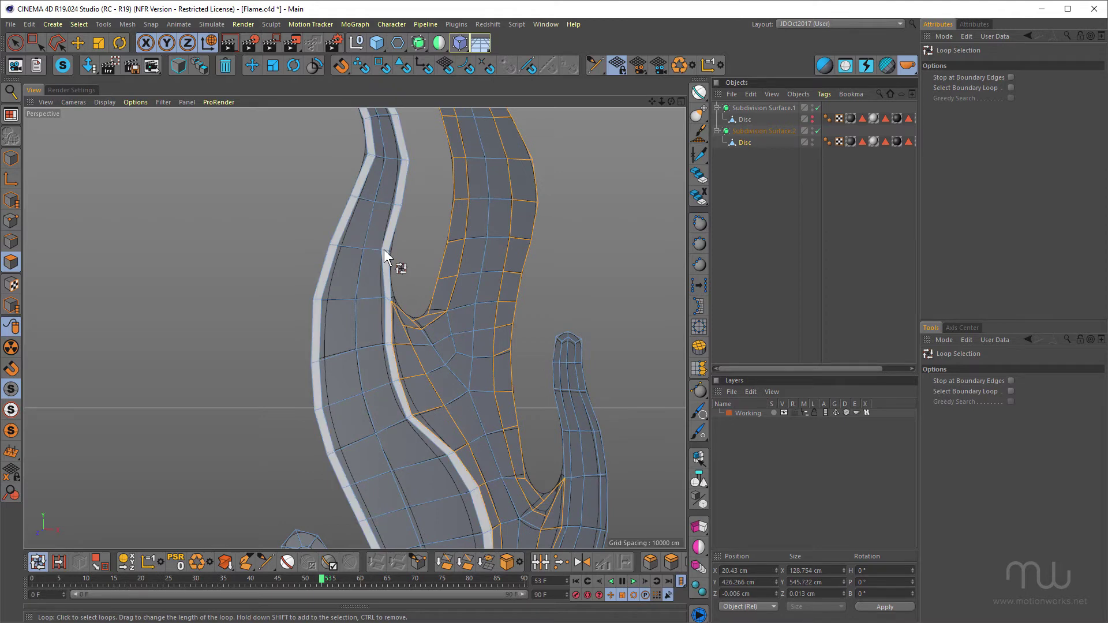
# Select the polygon loop bordering the central flame tongue and inspect where it meets the circular detail.
pyautogui.scroll(-4, 383, 249)
pyautogui.keyDown('alt'); pyautogui.moveTo(464, 419); pyautogui.dragTo(438, 340, button='middle'); pyautogui.keyUp('alt')
pyautogui.keyDown('alt'); pyautogui.moveTo(447, 338); pyautogui.dragTo(480, 330, button='right'); pyautogui.keyUp('alt')
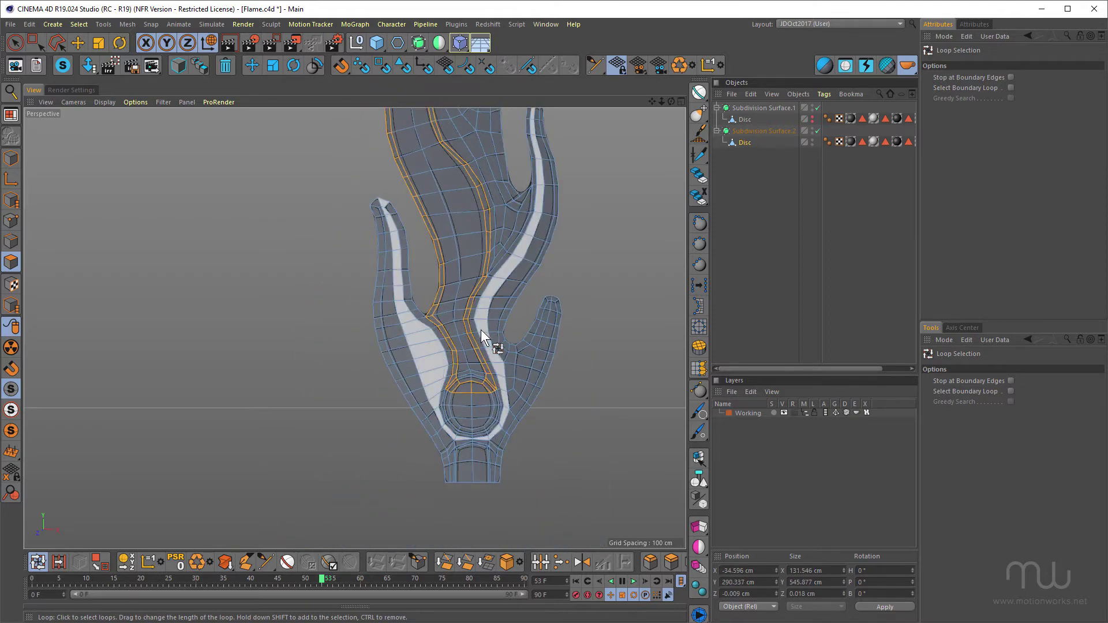
pyautogui.keyDown('alt'); pyautogui.moveTo(479, 330); pyautogui.dragTo(472, 361, button='middle'); pyautogui.keyUp('alt')
pyautogui.keyDown('alt'); pyautogui.moveTo(466, 420); pyautogui.dragTo(566, 384, button='right'); pyautogui.keyUp('alt')
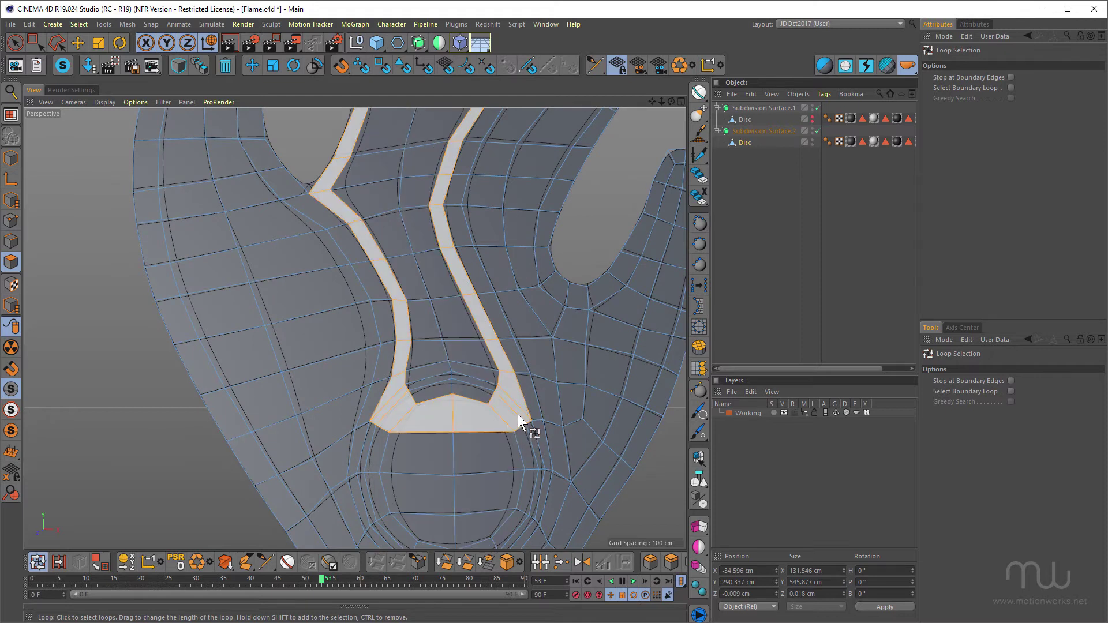
pyautogui.scroll(4, 531, 375)
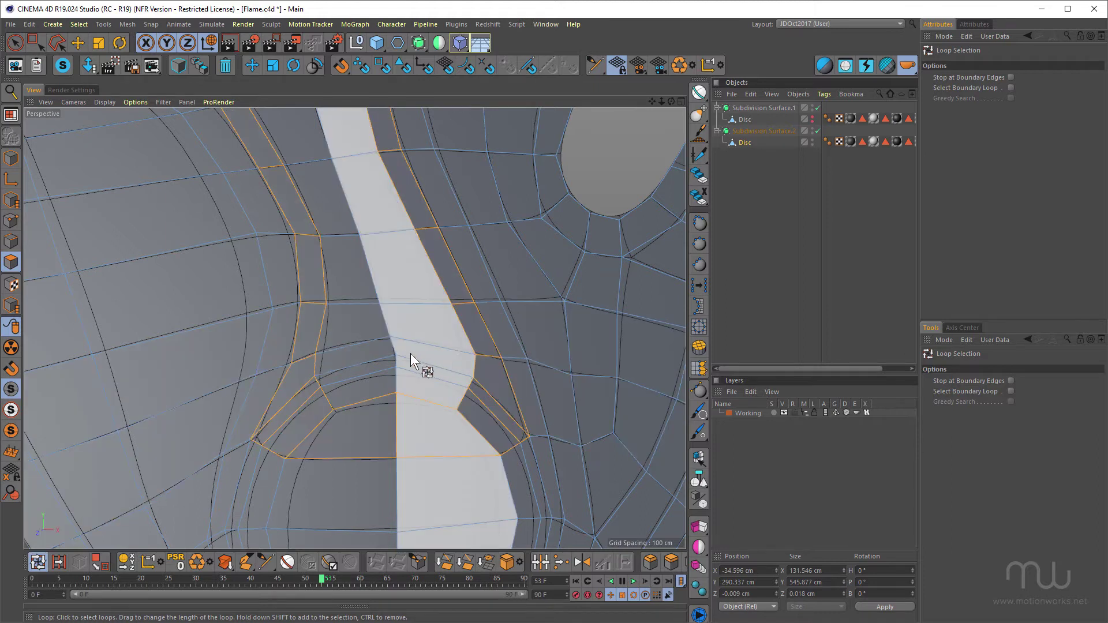
# Activate the Move tool and examine the polygon rings around the circular detail and the neck below it.
pyautogui.click(75, 45)
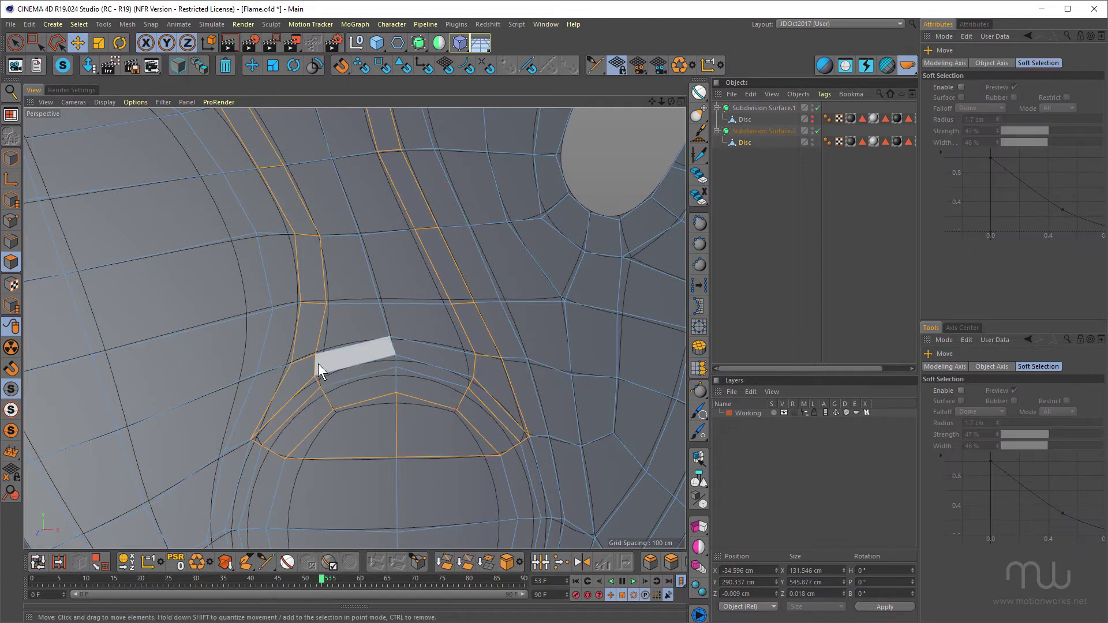
pyautogui.keyDown('alt'); pyautogui.moveTo(486, 391); pyautogui.dragTo(394, 416, button='right'); pyautogui.keyUp('alt')
pyautogui.keyDown('alt'); pyautogui.moveTo(417, 379); pyautogui.dragTo(392, 224, button='middle'); pyautogui.keyUp('alt')
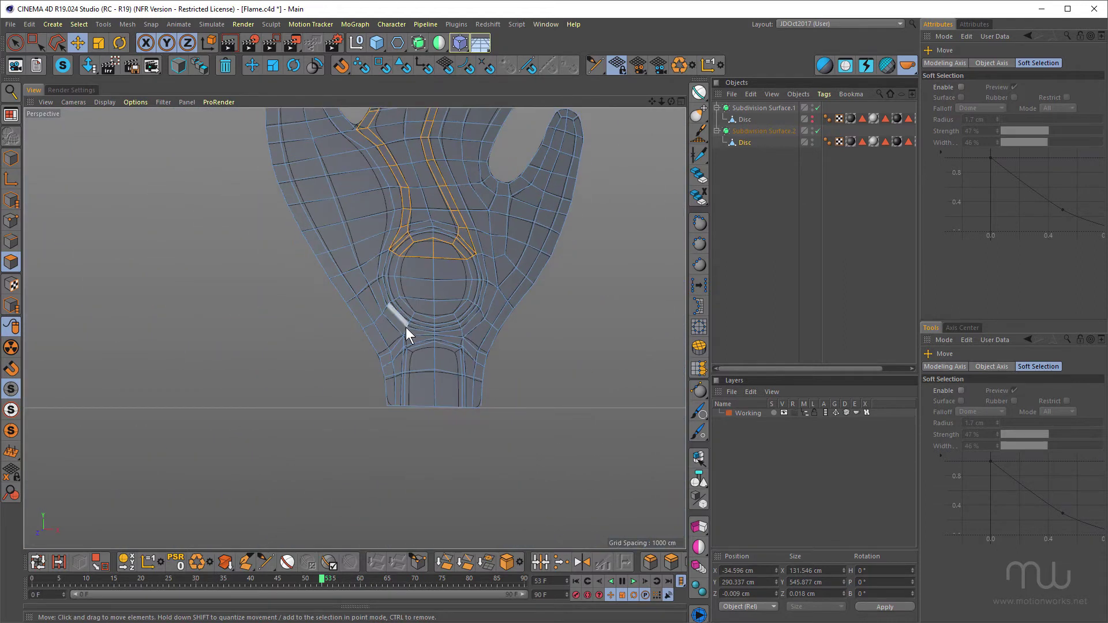
pyautogui.keyDown('alt'); pyautogui.moveTo(414, 359); pyautogui.dragTo(491, 334, button='right'); pyautogui.keyUp('alt')
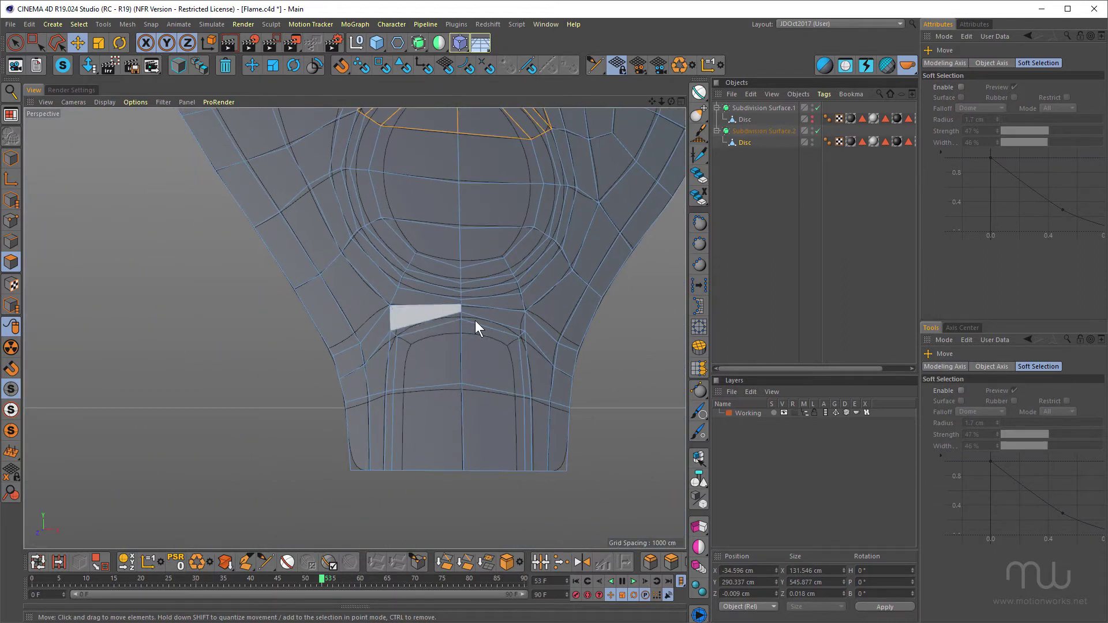
# Compare the neck's polygons with the artwork in the front view, and return to the perspective view of the whole lower flame.
pyautogui.middleClick(521, 417)
pyautogui.middleClick(576, 512)
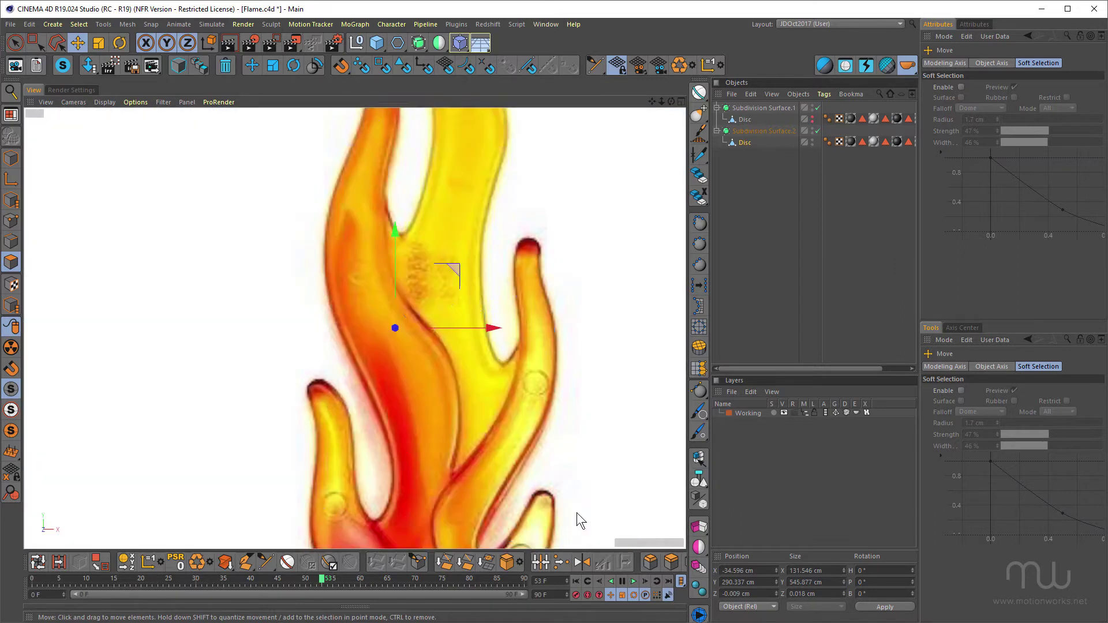
pyautogui.scroll(5, 473, 404)
pyautogui.scroll(5, 406, 462)
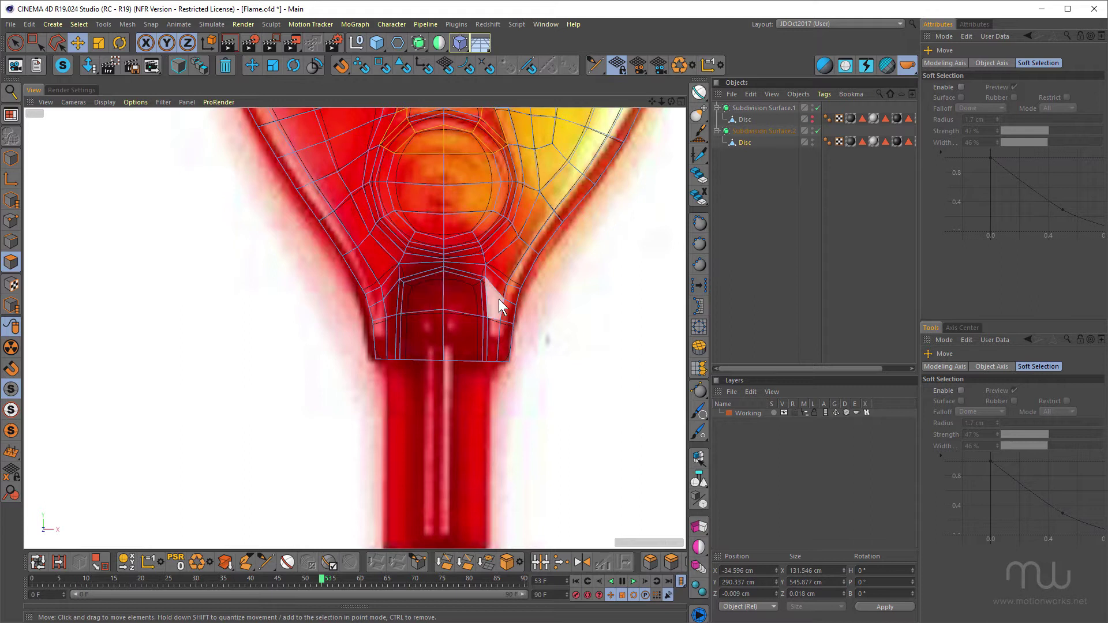
pyautogui.middleClick(532, 293)
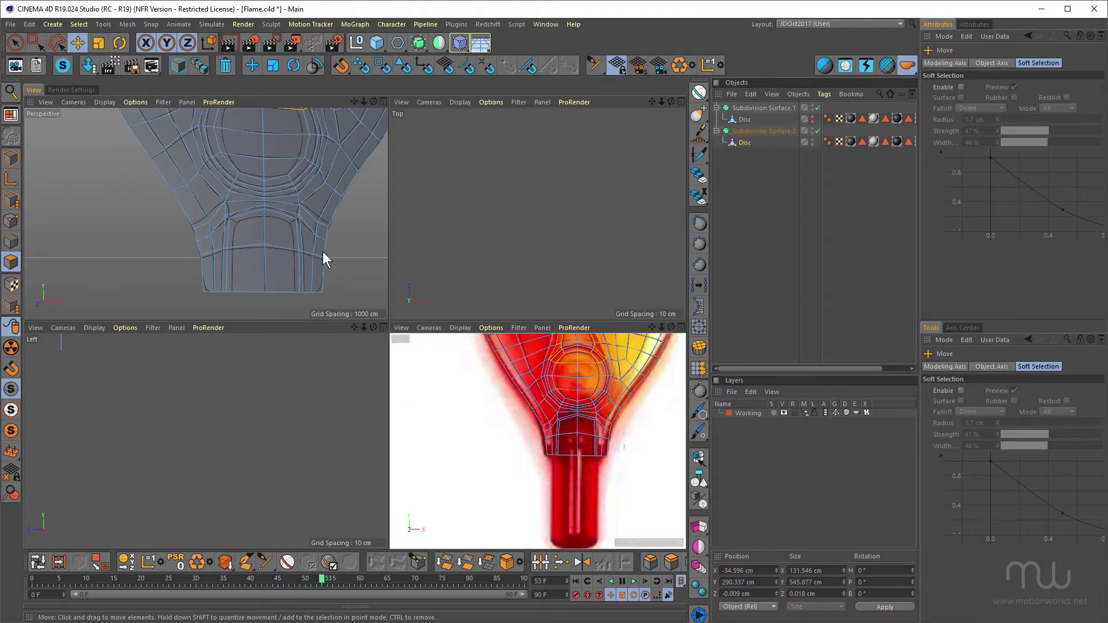
pyautogui.middleClick(323, 252)
pyautogui.scroll(-10, 394, 270)
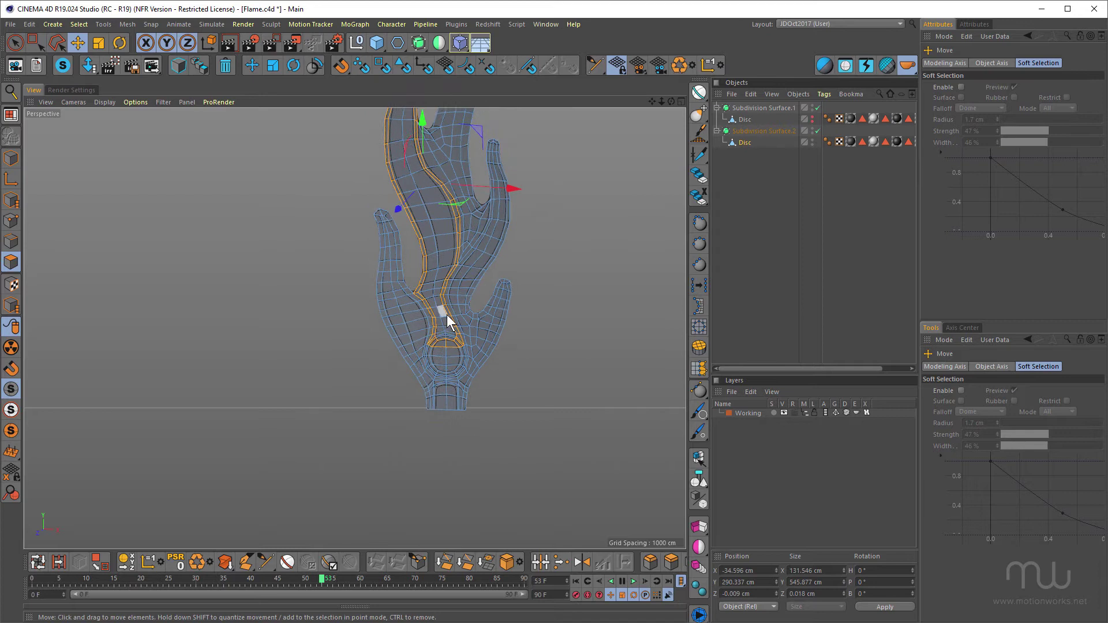
# With subdivision smoothing temporarily off, raise the misplaced point at the base of the gap beside the upper right tongue by about 1.7 cm.
pyautogui.keyDown('alt'); pyautogui.moveTo(453, 345); pyautogui.dragTo(424, 411); pyautogui.keyUp('alt')
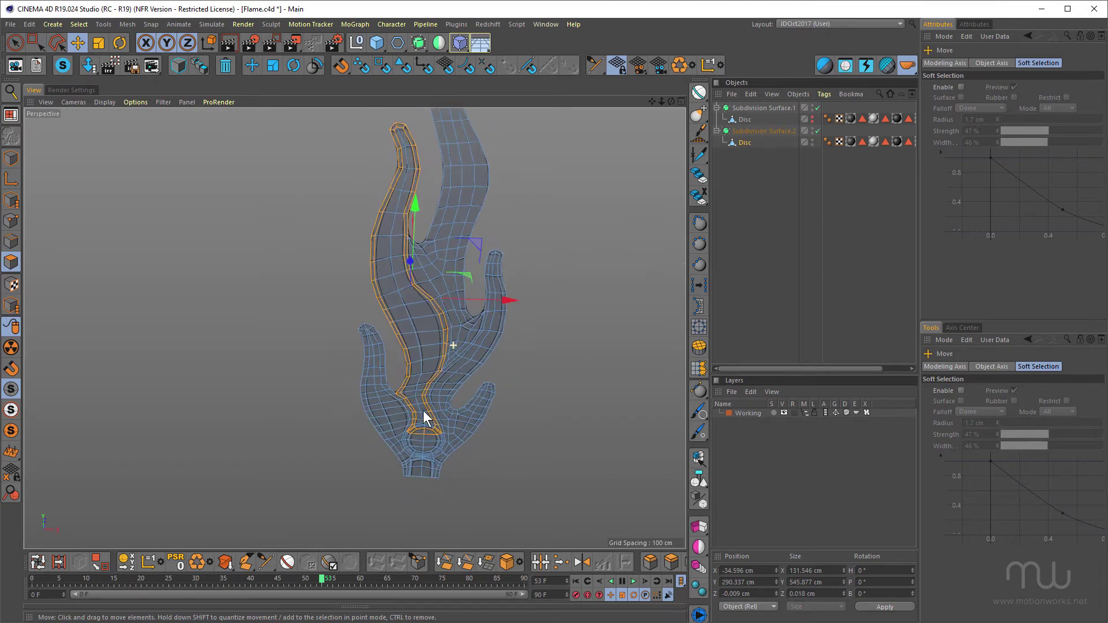
pyautogui.click(731, 223)
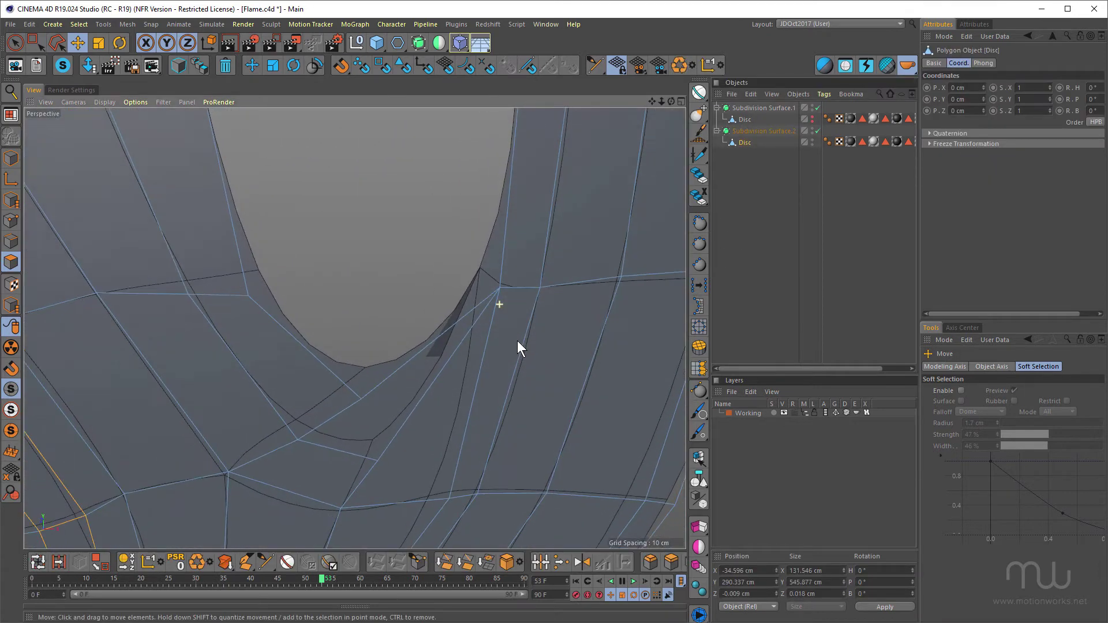
pyautogui.keyDown('alt'); pyautogui.moveTo(517, 340); pyautogui.dragTo(498, 326); pyautogui.keyUp('alt')
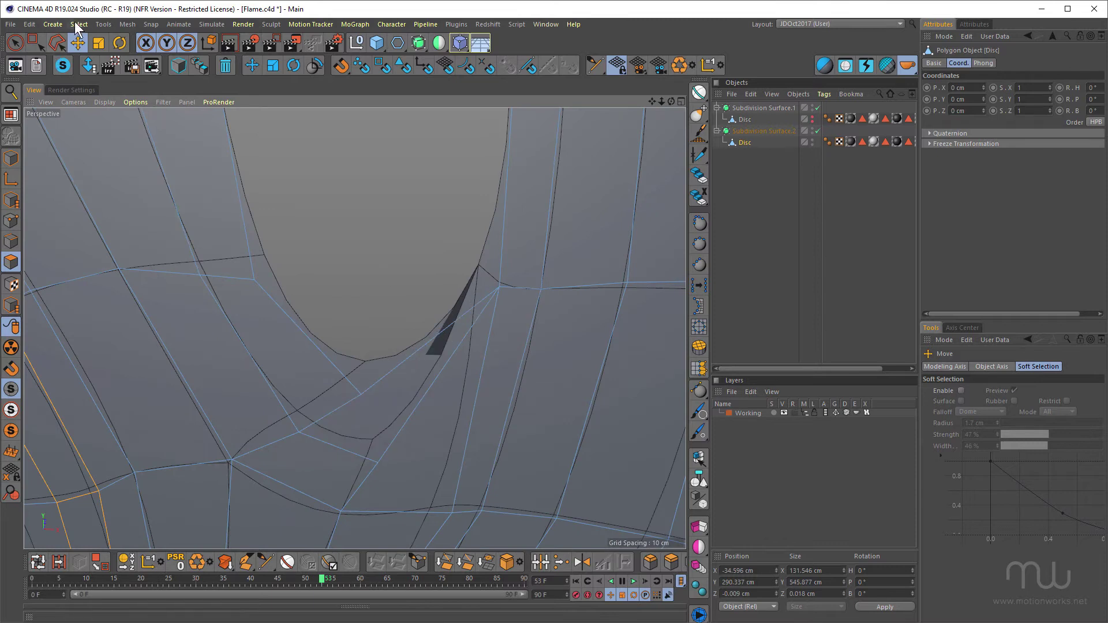
pyautogui.click(77, 41)
pyautogui.click(11, 221)
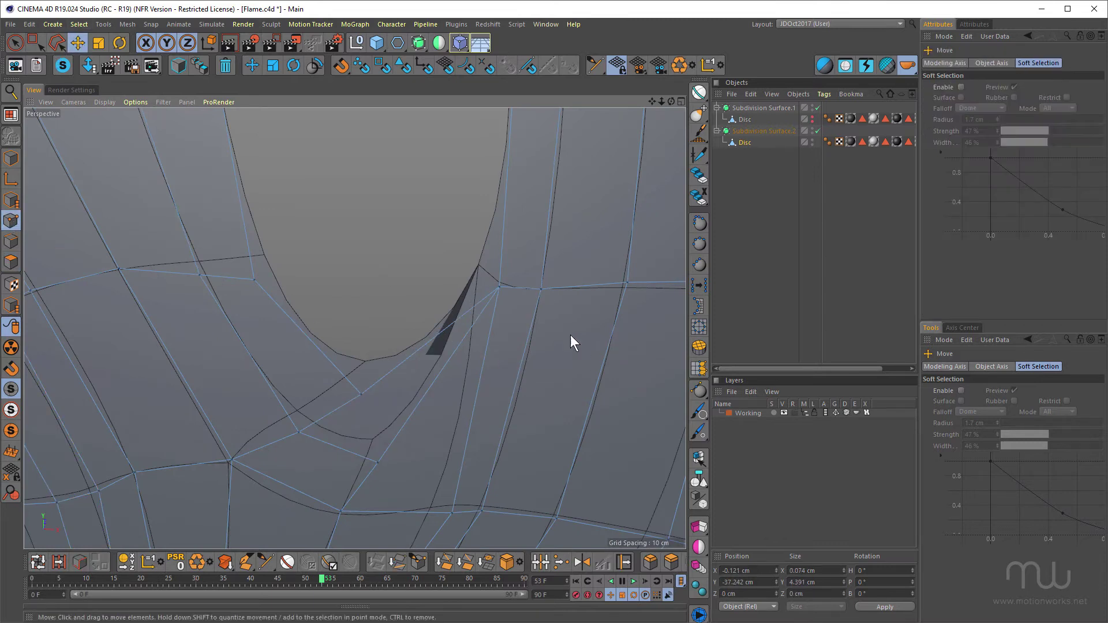
pyautogui.press('q')
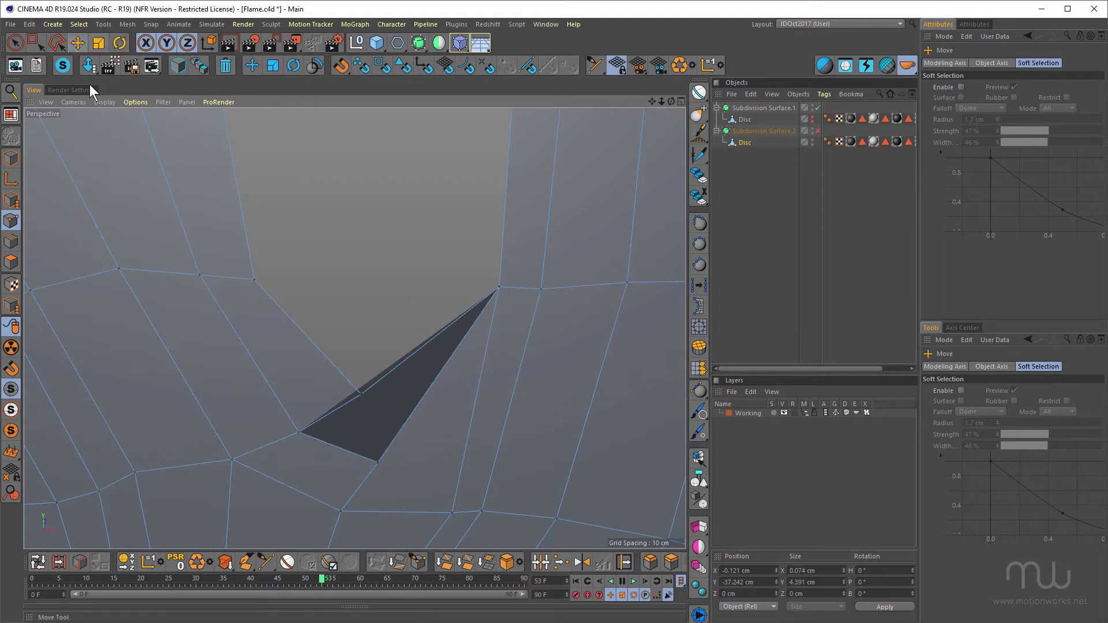
pyautogui.click(361, 393)
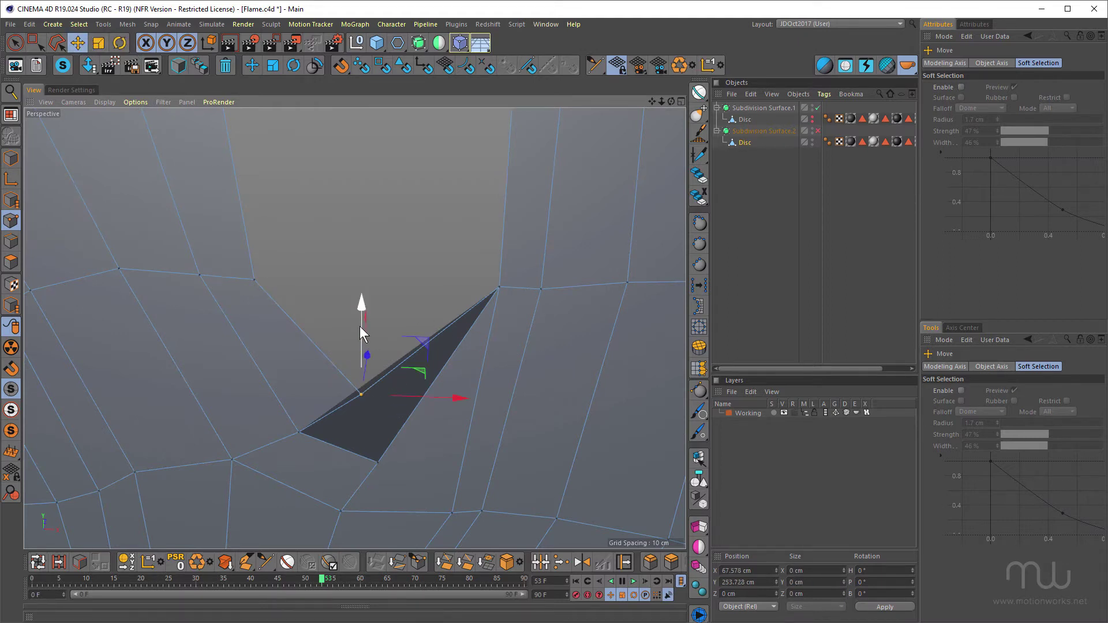
pyautogui.moveTo(359, 326); pyautogui.dragTo(355, 314)
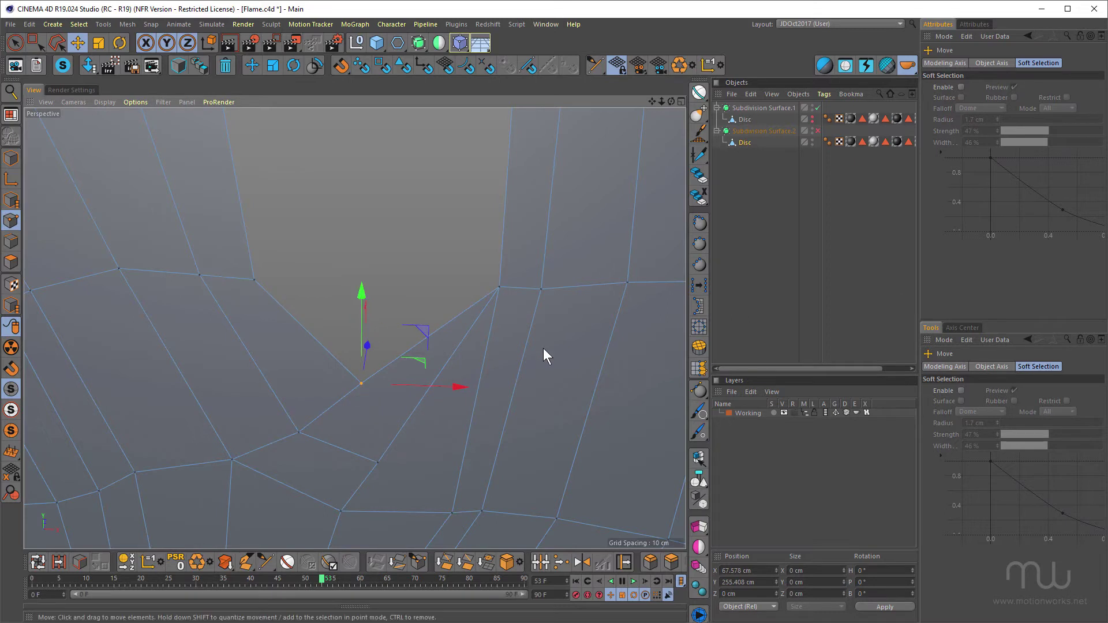
pyautogui.scroll(-10, 542, 348)
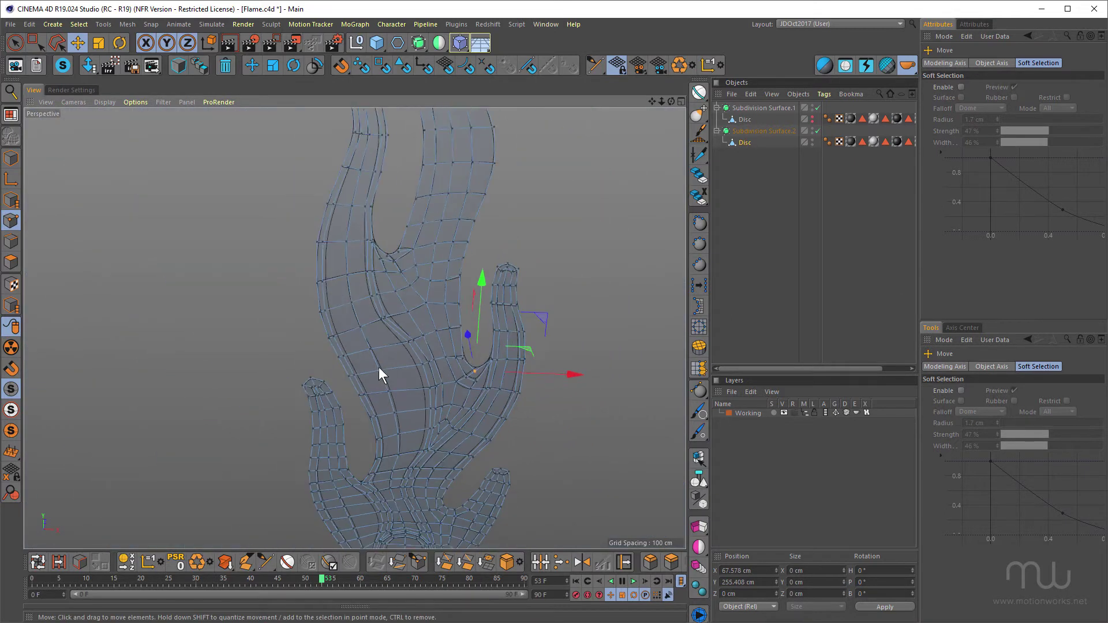
pyautogui.keyDown('alt'); pyautogui.moveTo(378, 367); pyautogui.dragTo(400, 337); pyautogui.keyUp('alt')
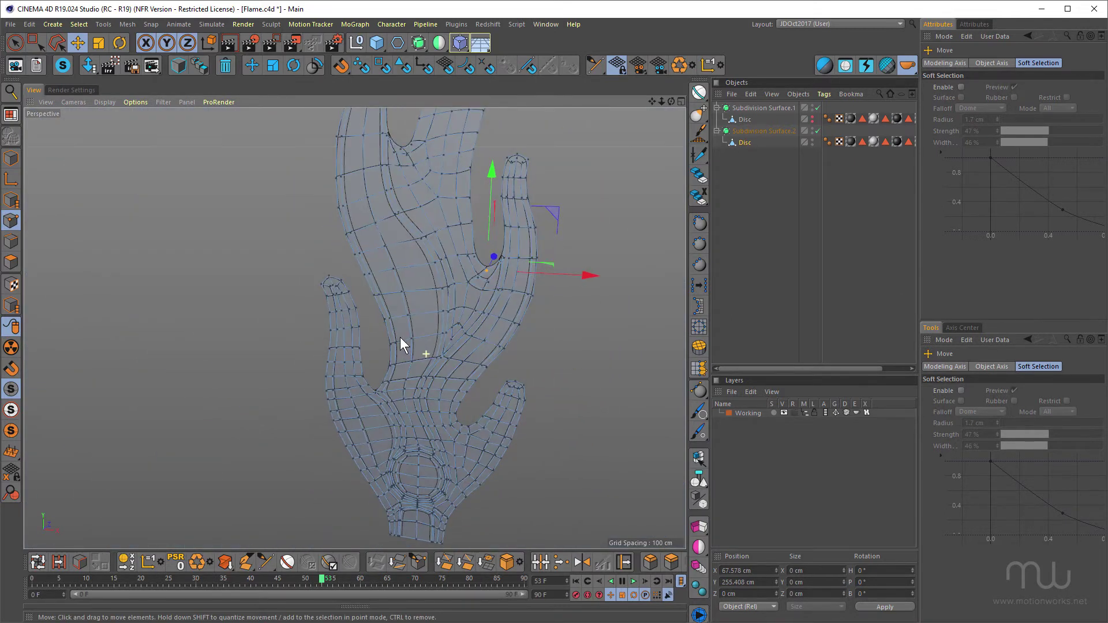
# Switch to the front view and delete Subdivision Surface.1 together with its child Disc.
pyautogui.middleClick(491, 380)
pyautogui.middleClick(551, 406)
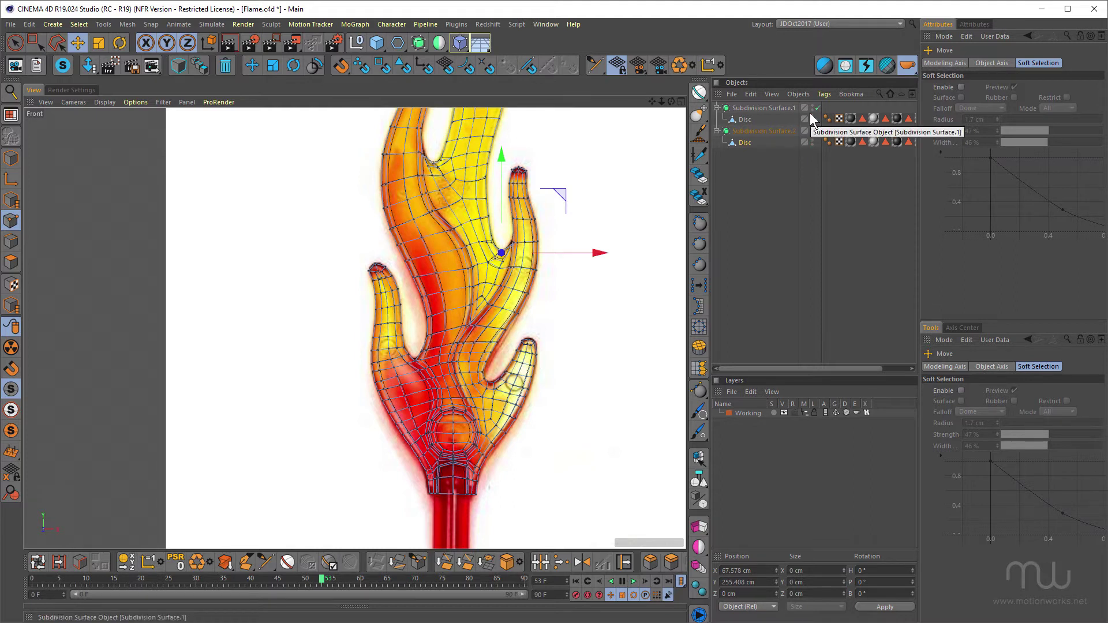
pyautogui.click(717, 108)
pyautogui.click(753, 108)
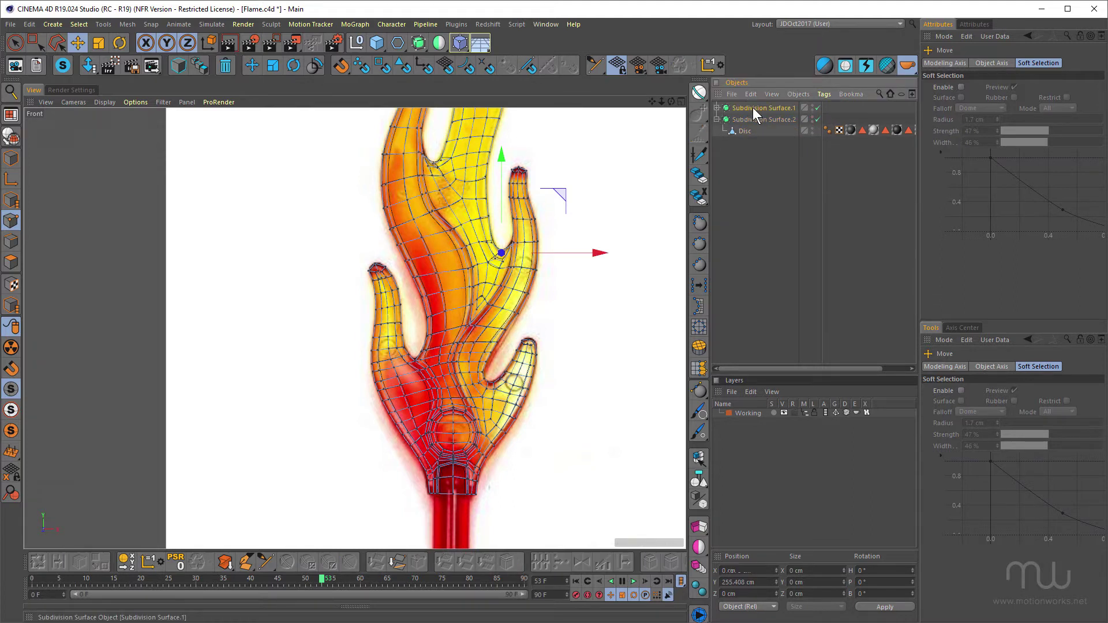
pyautogui.press('Delete')
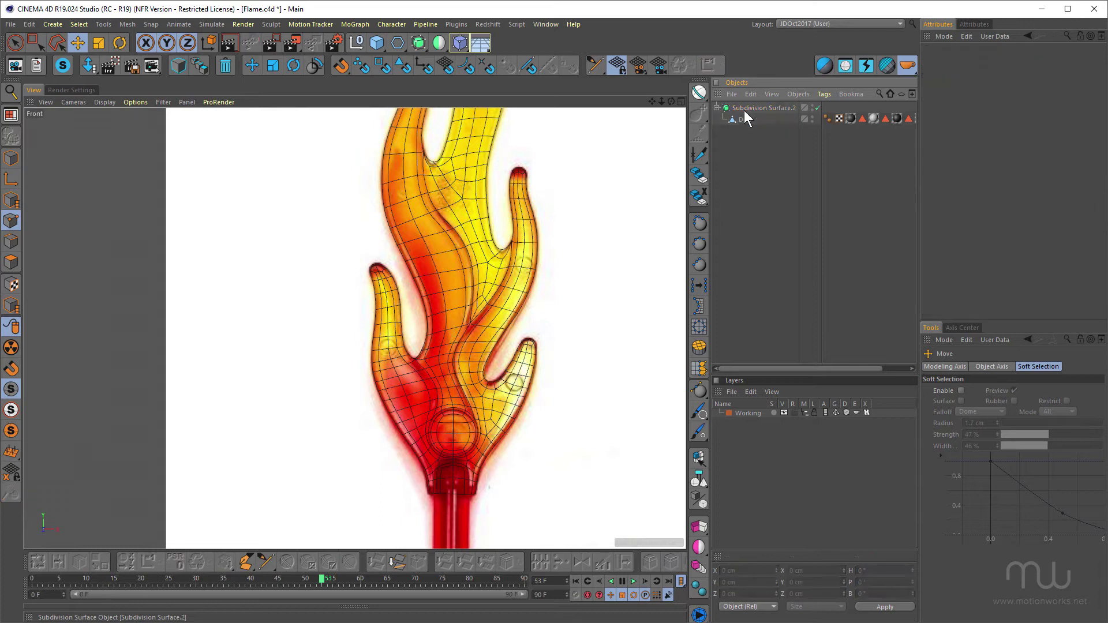
# Hide the remaining flame model, examine the reference artwork from handle to upper tongues, and show the model again.
pyautogui.doubleClick(812, 107)
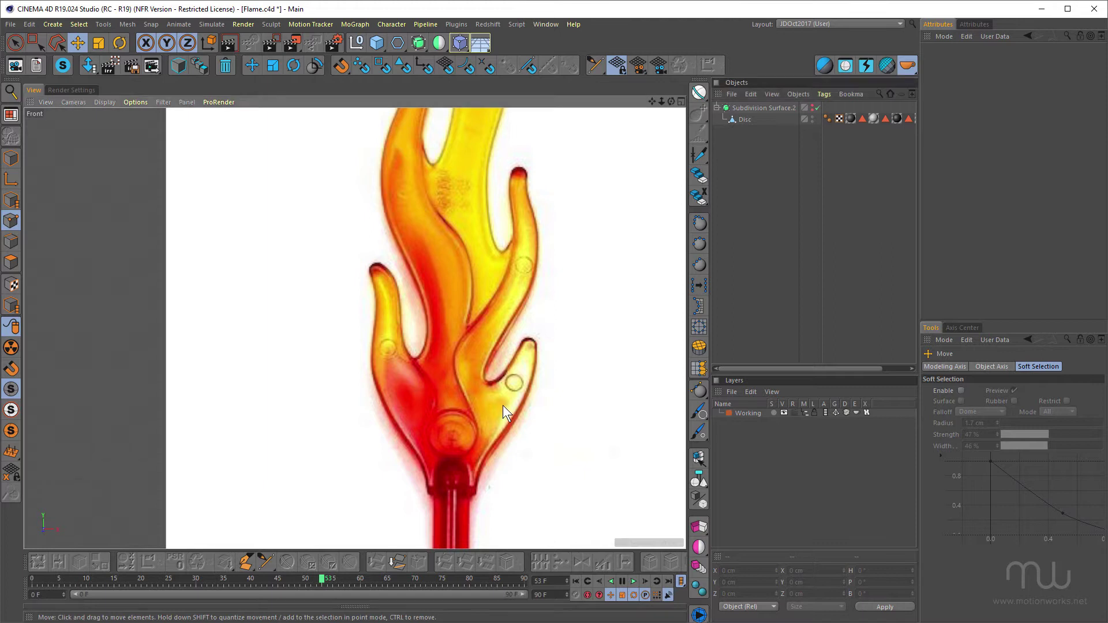
pyautogui.keyDown('alt'); pyautogui.moveTo(503, 405); pyautogui.dragTo(503, 371, button='middle'); pyautogui.keyUp('alt')
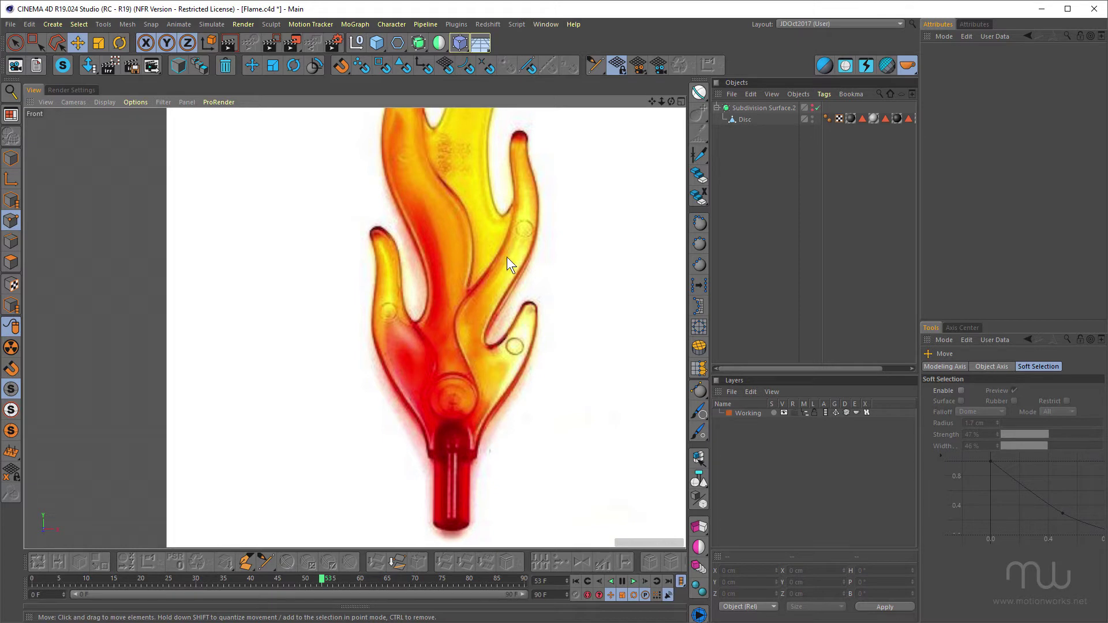
pyautogui.keyDown('alt'); pyautogui.moveTo(528, 172); pyautogui.dragTo(501, 353, button='middle'); pyautogui.keyUp('alt')
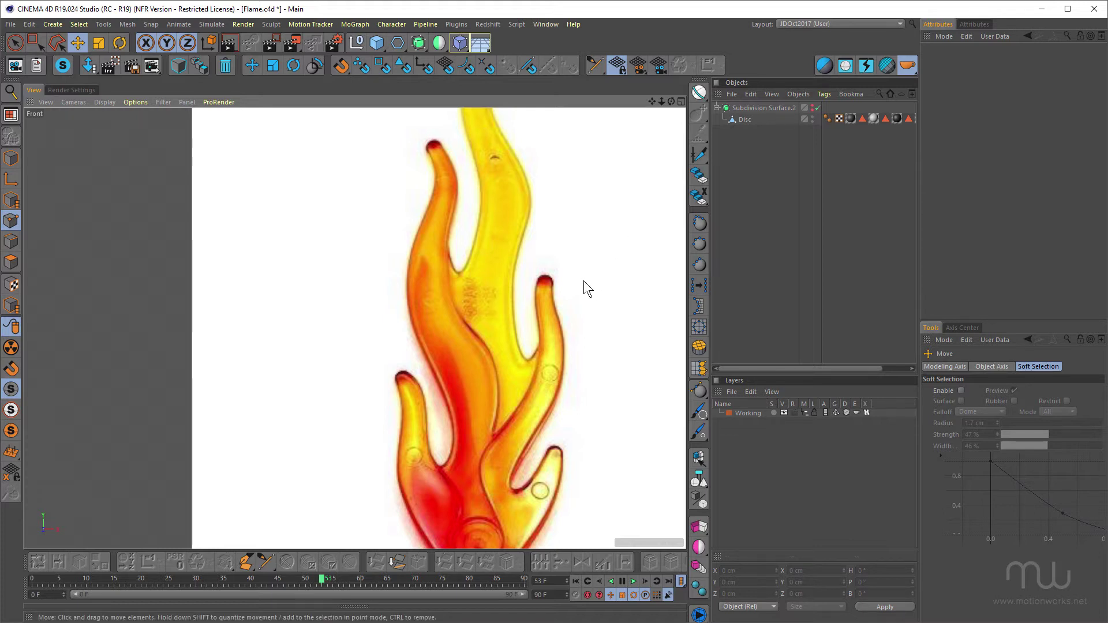
pyautogui.click(813, 107)
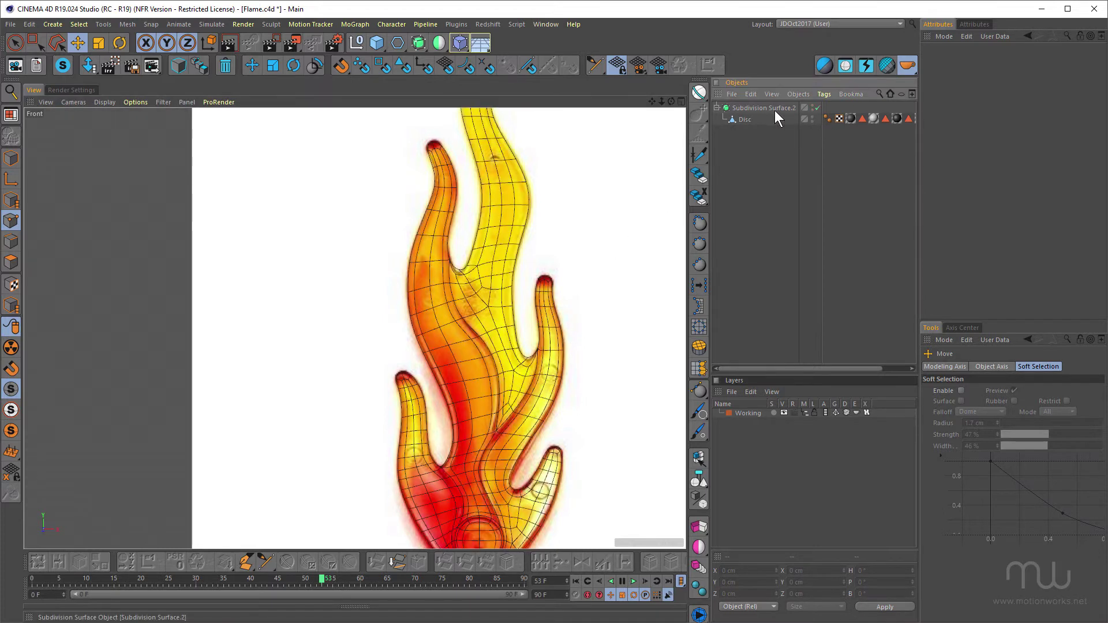
# Return to the perspective view with the Disc selected and set its display to Gouraud Shading.
pyautogui.click(743, 120)
pyautogui.middleClick(510, 295)
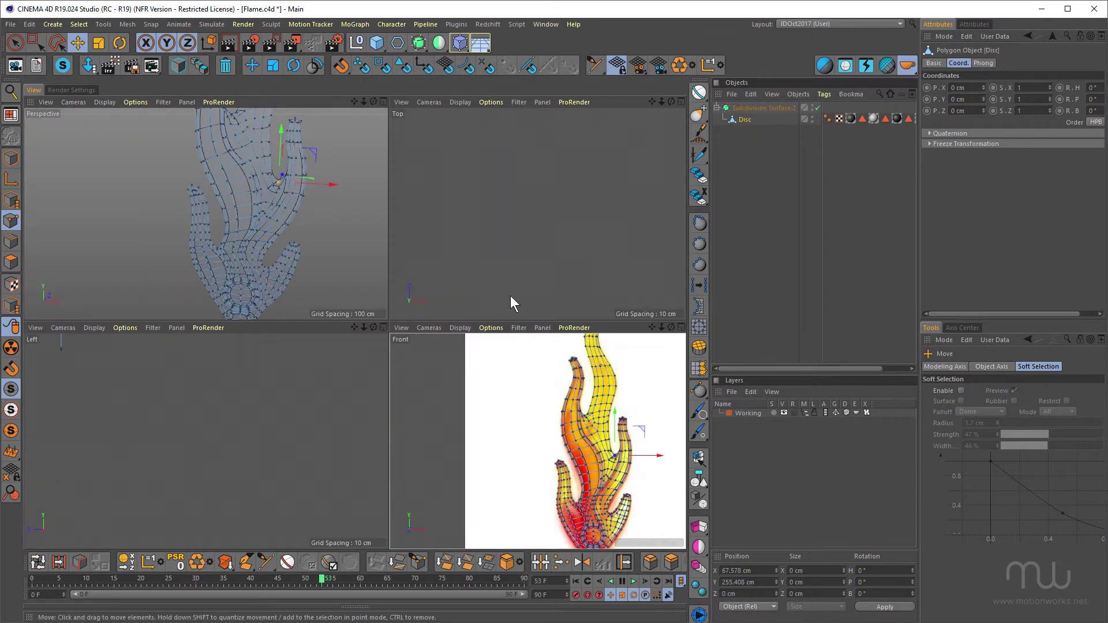
pyautogui.middleClick(338, 289)
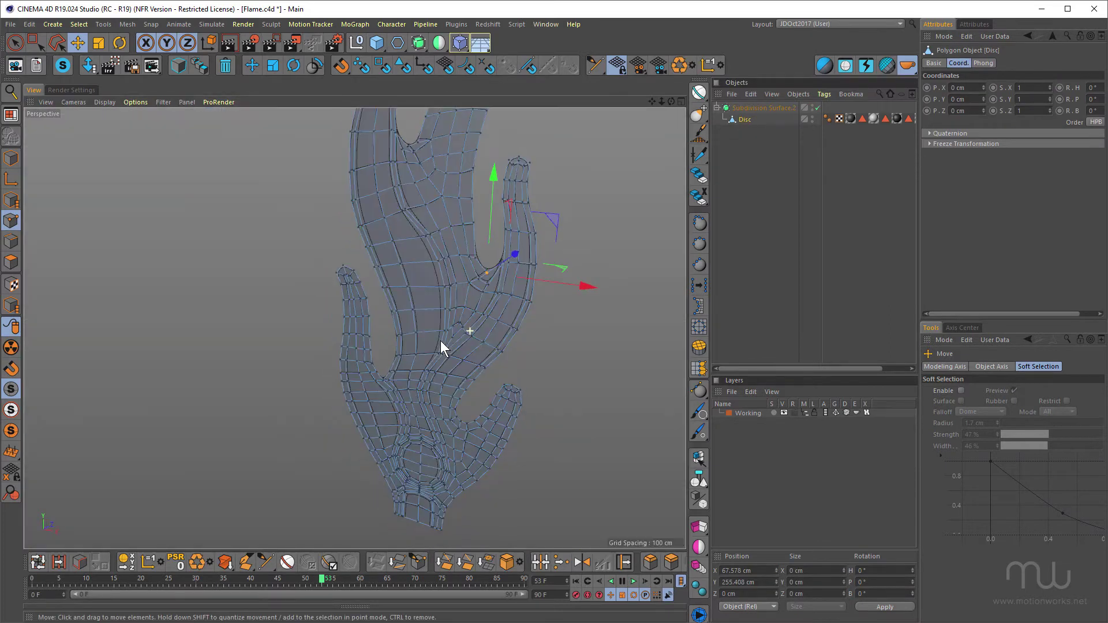
pyautogui.click(754, 266)
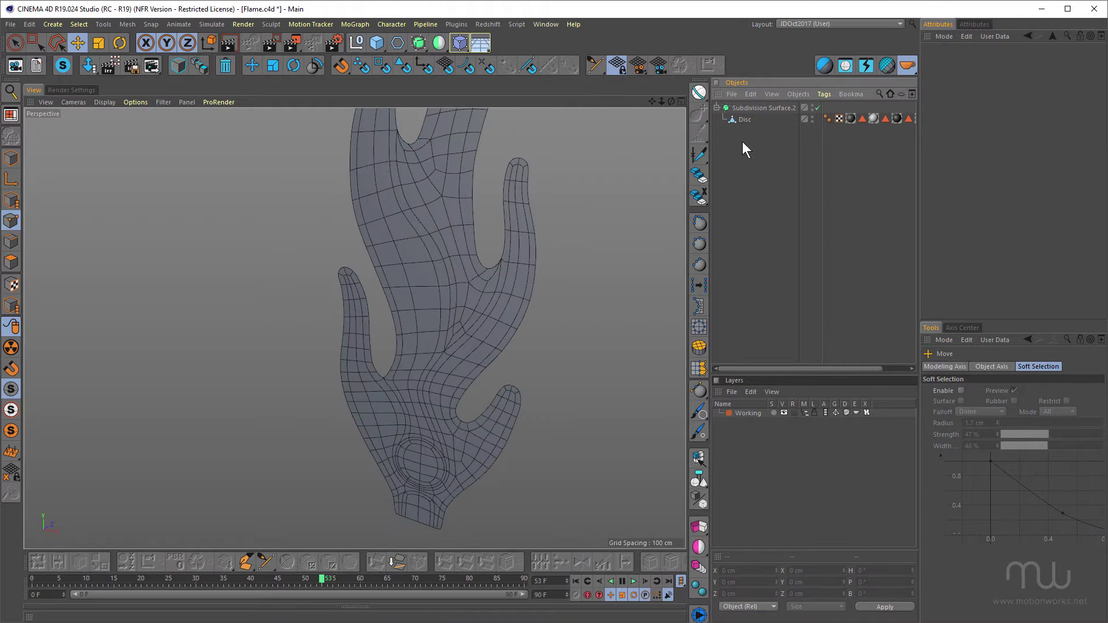
pyautogui.click(743, 119)
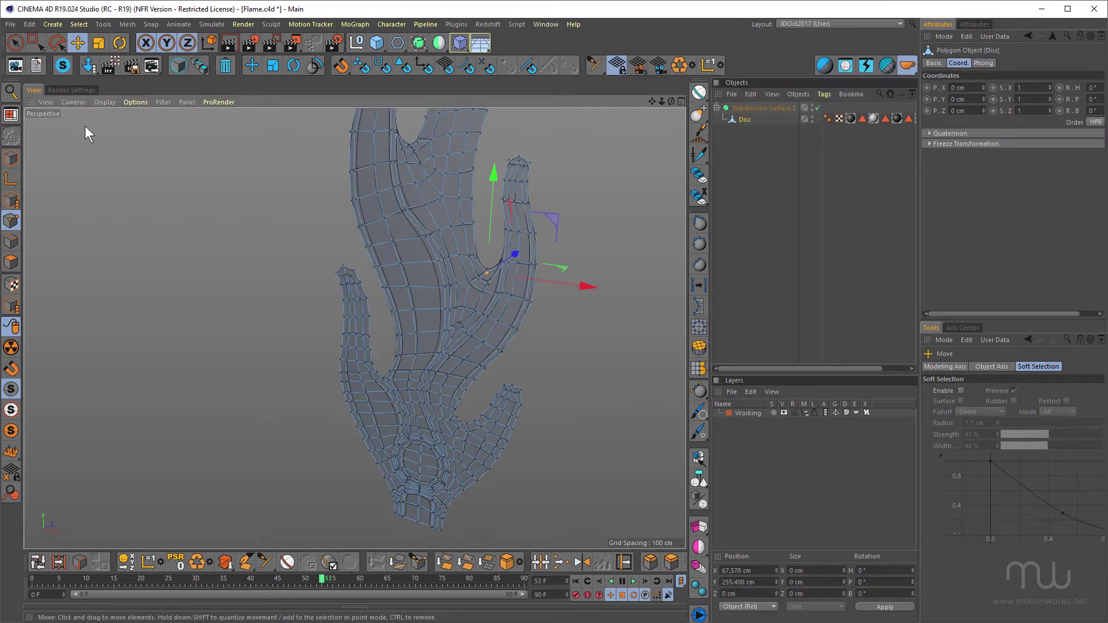
pyautogui.click(104, 101)
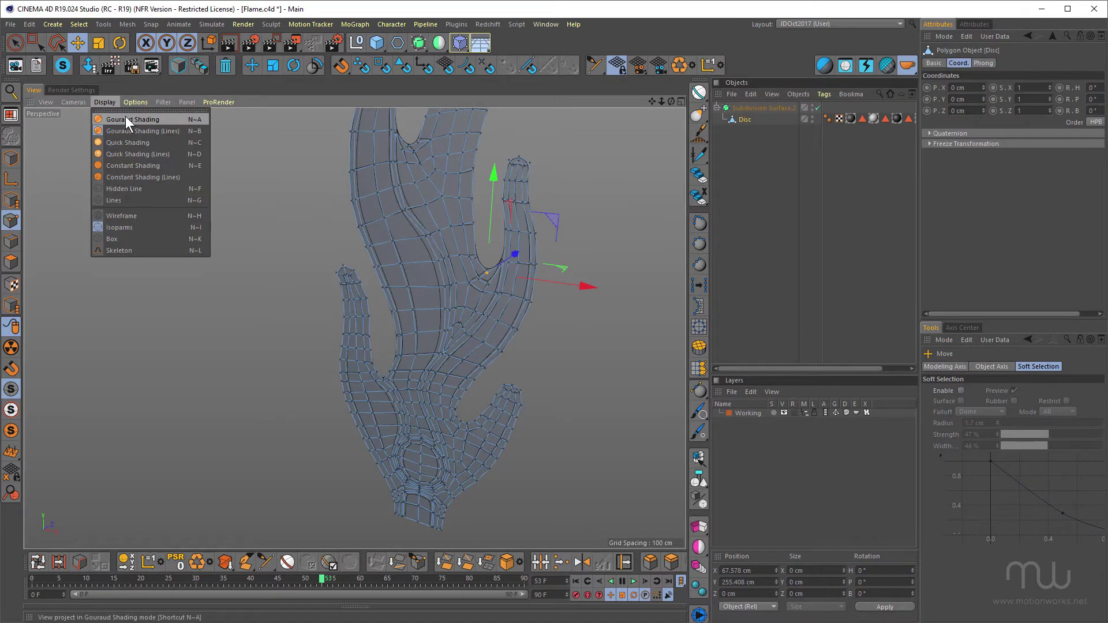
pyautogui.click(126, 116)
pyautogui.keyDown('alt'); pyautogui.moveTo(387, 258); pyautogui.dragTo(417, 258); pyautogui.keyUp('alt')
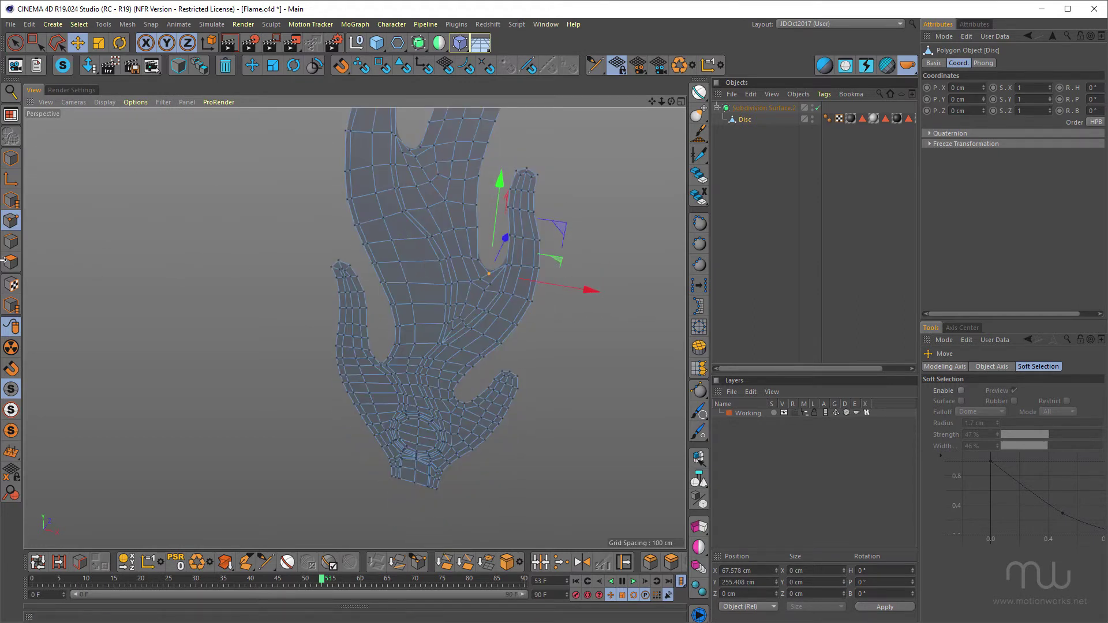
pyautogui.keyDown('alt'); pyautogui.moveTo(538, 248); pyautogui.dragTo(488, 344, button='middle'); pyautogui.keyUp('alt')
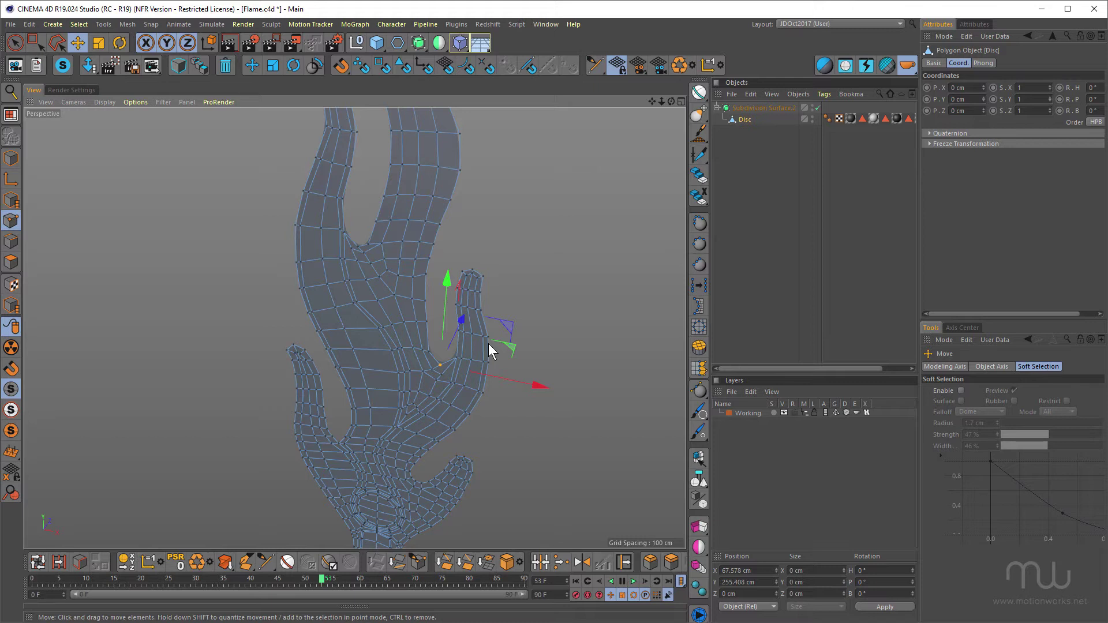
# Select all of the flame's polygons and extrude them about 4.7 cm along negative Z to give the flame thickness.
pyautogui.click(11, 262)
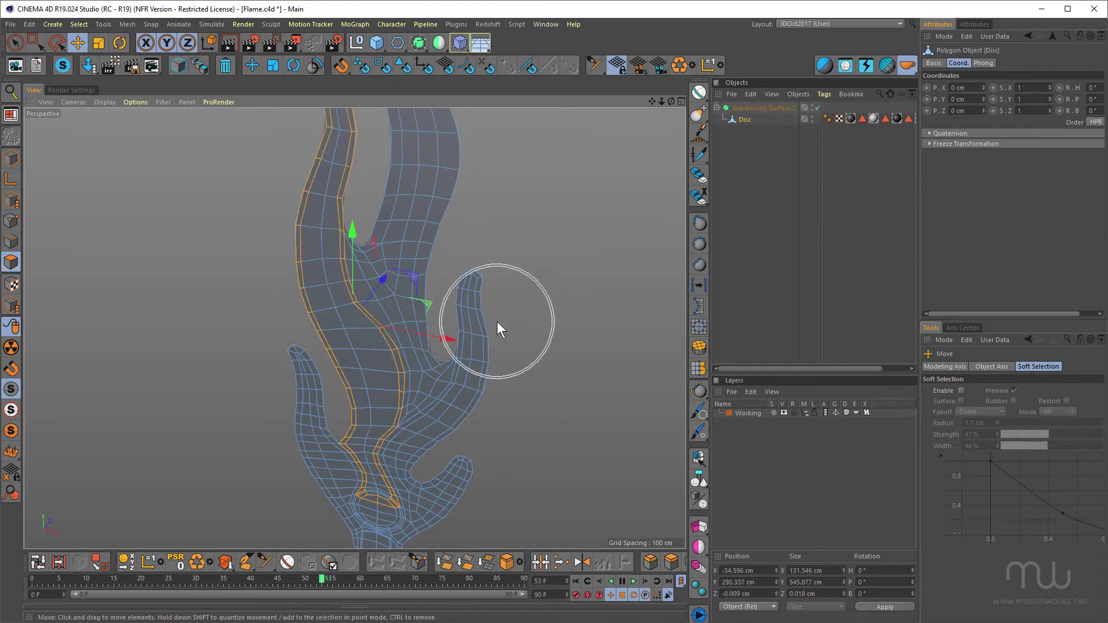
pyautogui.hotkey('ctrl', 'a')
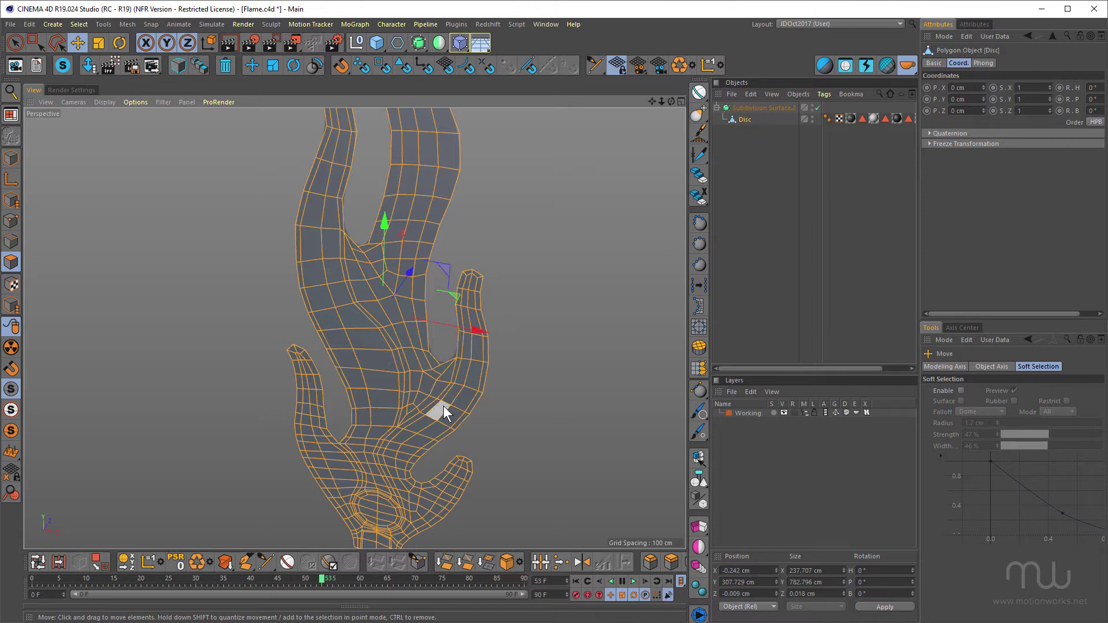
pyautogui.keyDown('alt'); pyautogui.moveTo(432, 387); pyautogui.dragTo(355, 387); pyautogui.keyUp('alt')
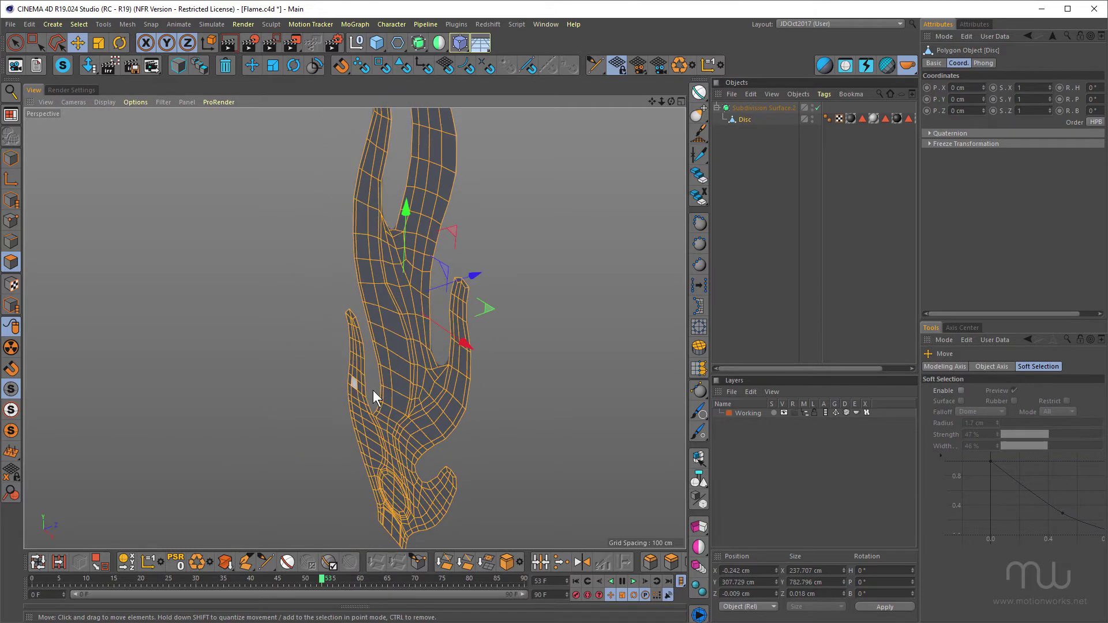
pyautogui.keyDown('alt'); pyautogui.moveTo(437, 391); pyautogui.dragTo(465, 258); pyautogui.keyUp('alt')
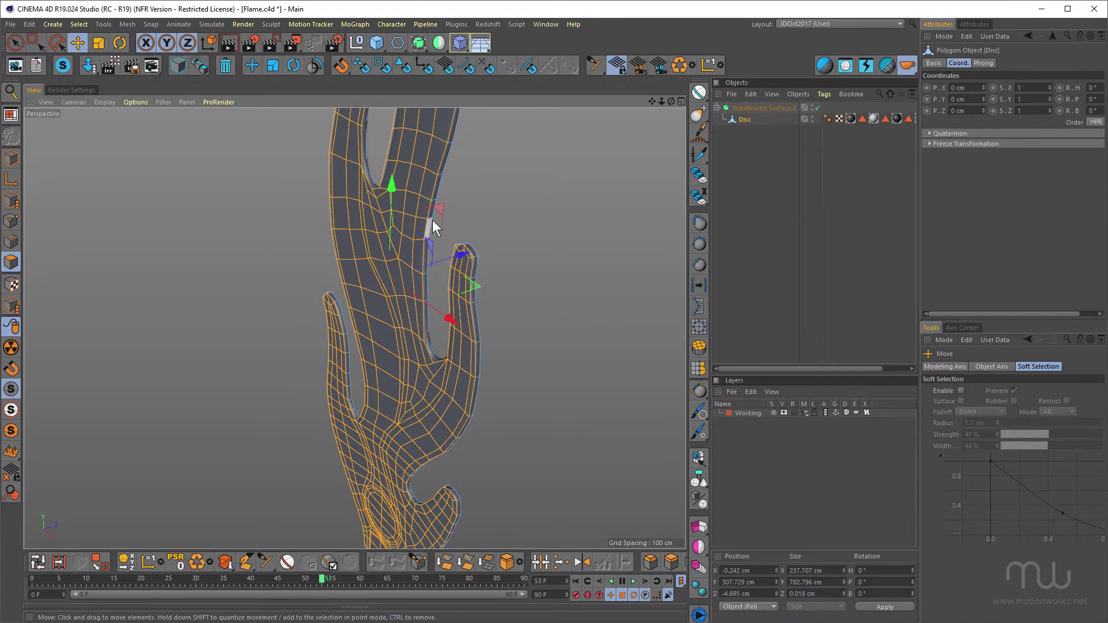
pyautogui.moveTo(431, 220)
pyautogui.keyDown('alt'); pyautogui.mouseDown()
pyautogui.moveTo(395, 327)
pyautogui.moveTo(396, 295)
pyautogui.moveTo(342, 301)
pyautogui.moveTo(430, 306)
pyautogui.moveTo(392, 291)
pyautogui.moveTo(414, 308)
pyautogui.moveTo(324, 291)
pyautogui.moveTo(432, 292)
pyautogui.moveTo(451, 230)
pyautogui.mouseUp(); pyautogui.keyUp('alt')
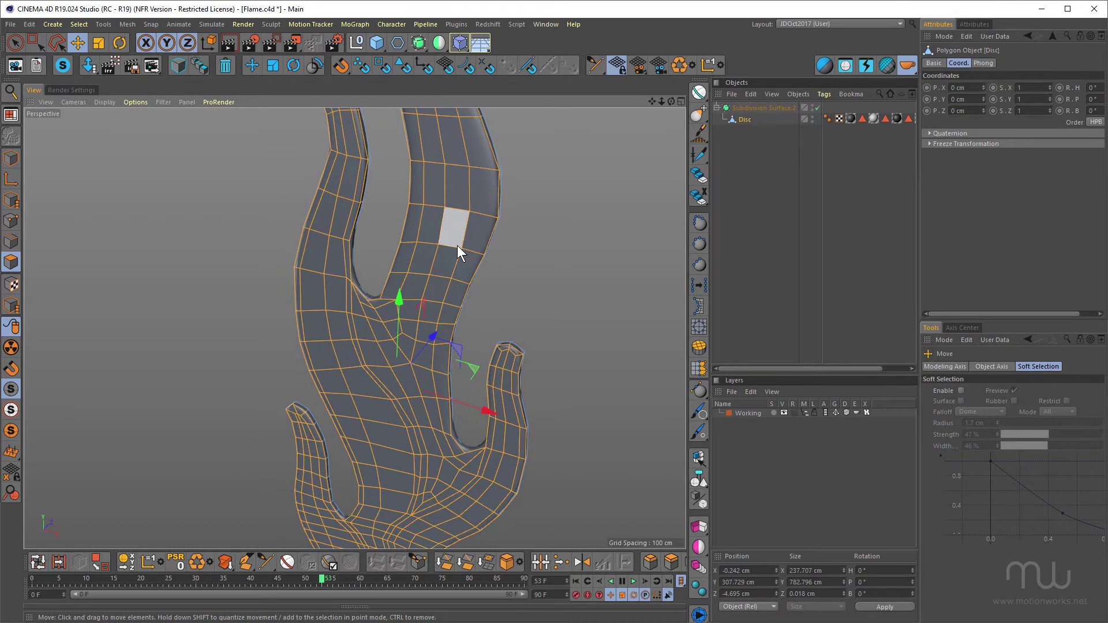
# Turn on texture display in the perspective view to show the flame's material regions.
pyautogui.middleClick(590, 251)
pyautogui.middleClick(283, 207)
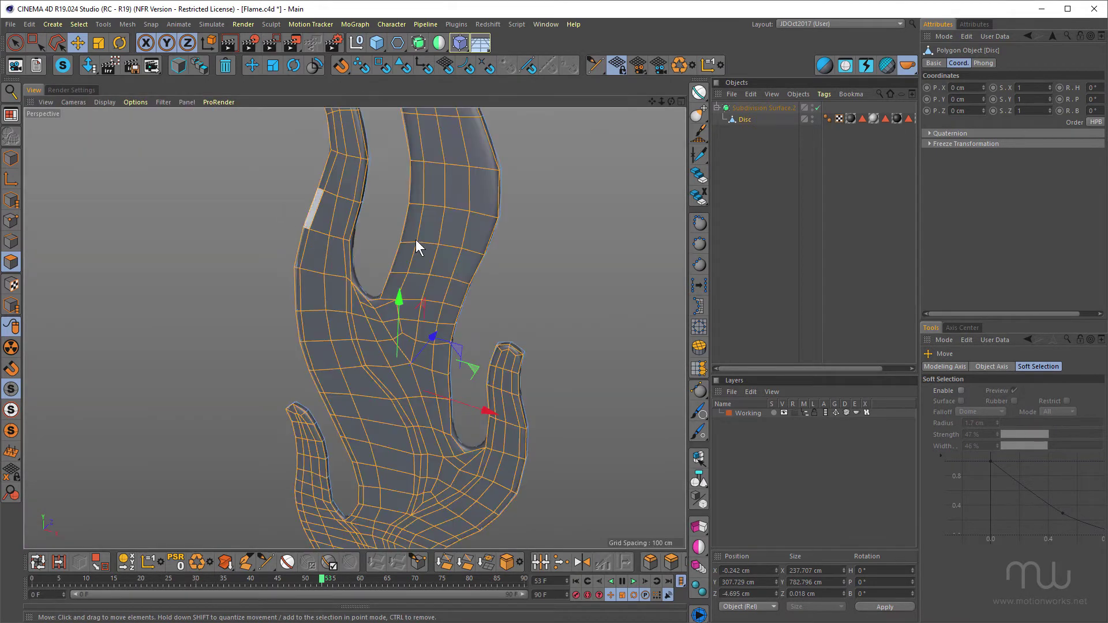
pyautogui.press('n')
pyautogui.press('q')
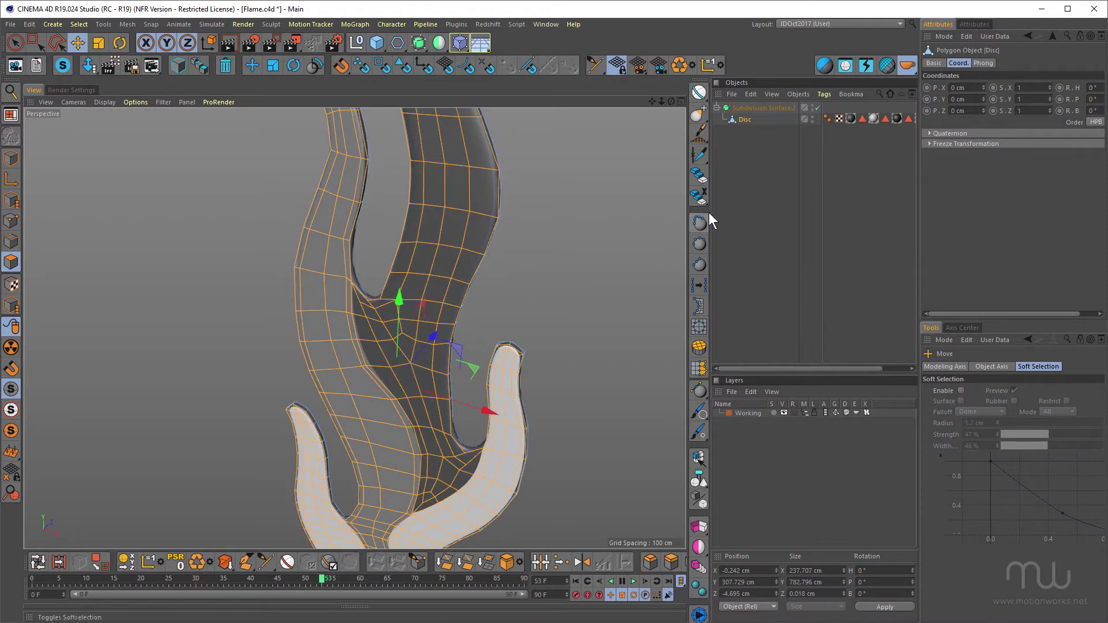
# Widen the object list to reveal the Disc's tags and deselect the polygons stored in Polygon Selection.1.
pyautogui.moveTo(710, 212); pyautogui.dragTo(641, 213)
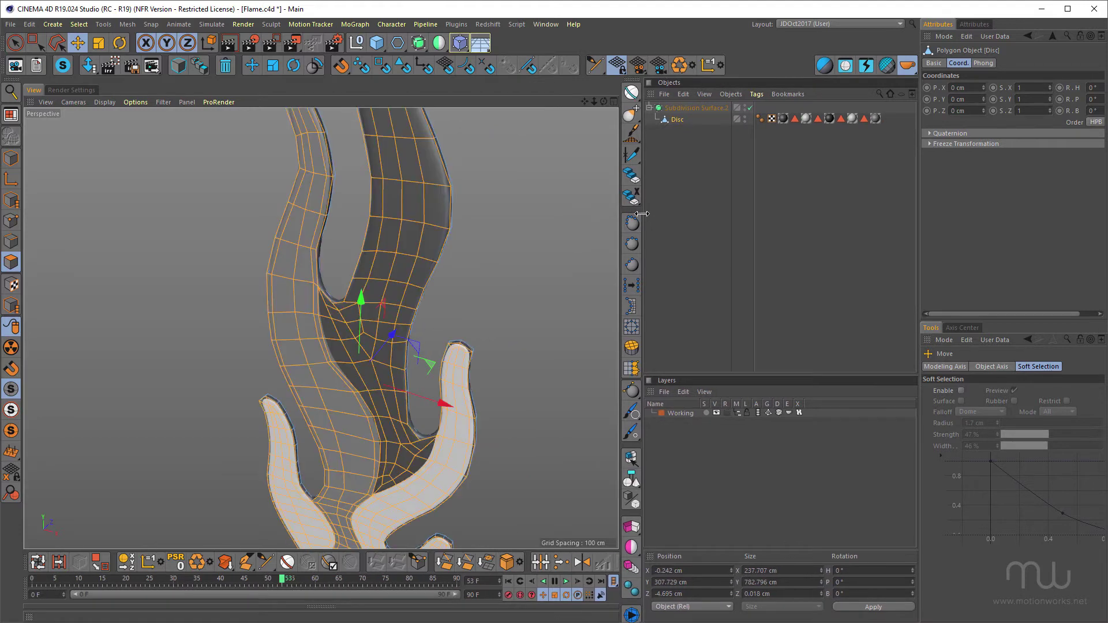
pyautogui.click(794, 118)
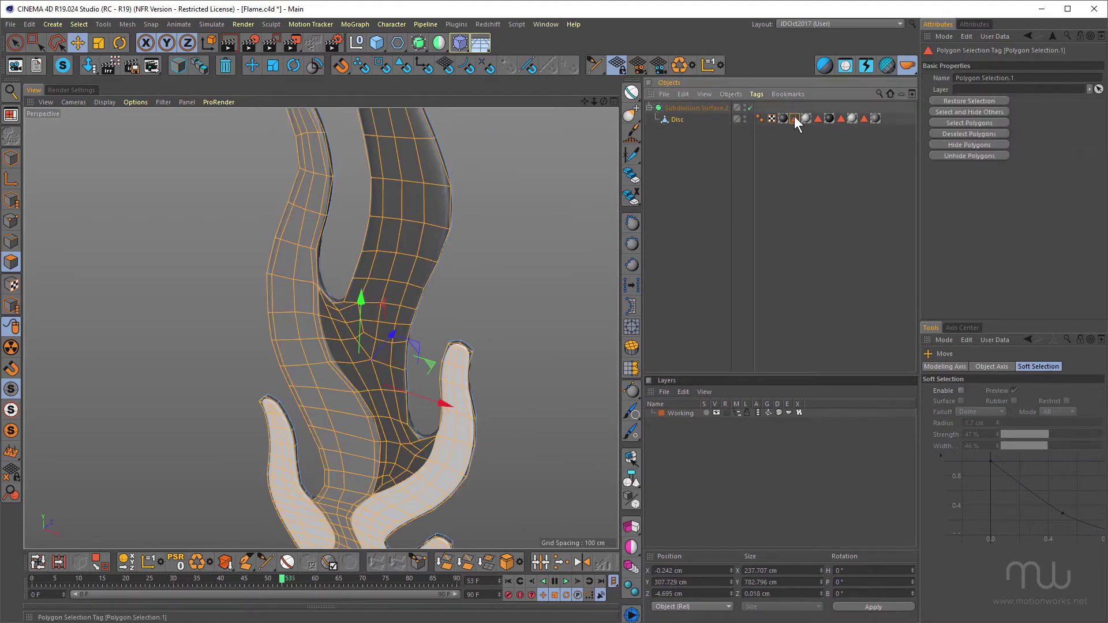
pyautogui.click(974, 133)
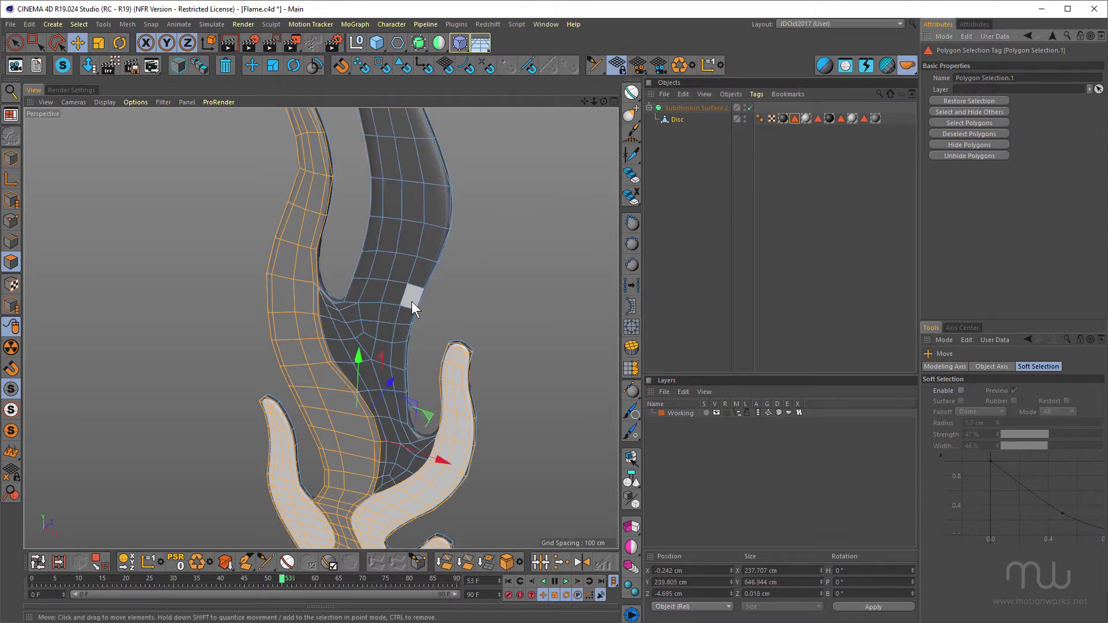
pyautogui.keyDown('alt'); pyautogui.moveTo(405, 290); pyautogui.dragTo(386, 282, button='right'); pyautogui.keyUp('alt')
pyautogui.keyDown('alt'); pyautogui.moveTo(386, 281); pyautogui.dragTo(383, 225, button='middle'); pyautogui.keyUp('alt')
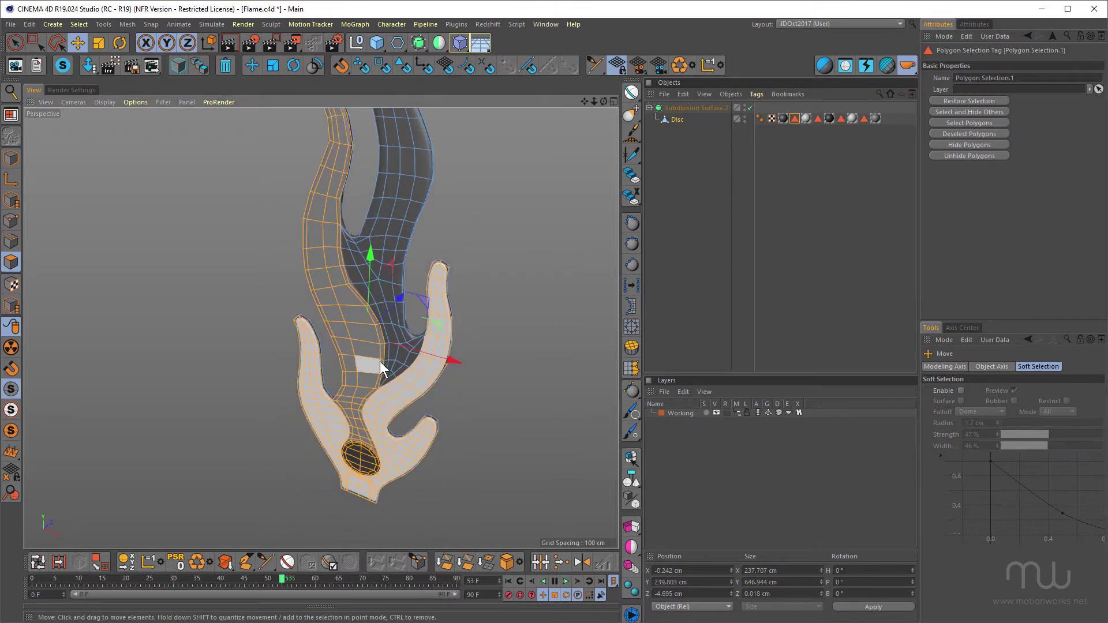
pyautogui.keyDown('alt'); pyautogui.moveTo(395, 414); pyautogui.dragTo(394, 351, button='middle'); pyautogui.keyUp('alt')
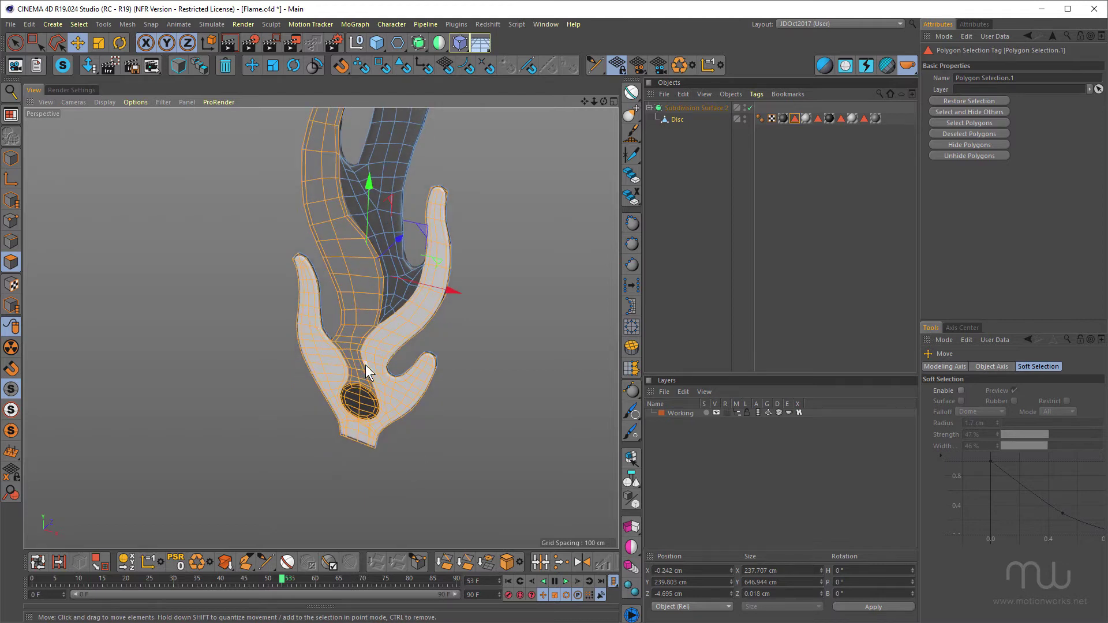
# Deselect the circle's polygons at the flame's base that are stored in Polygon Selection.3.
pyautogui.scroll(5, 366, 364)
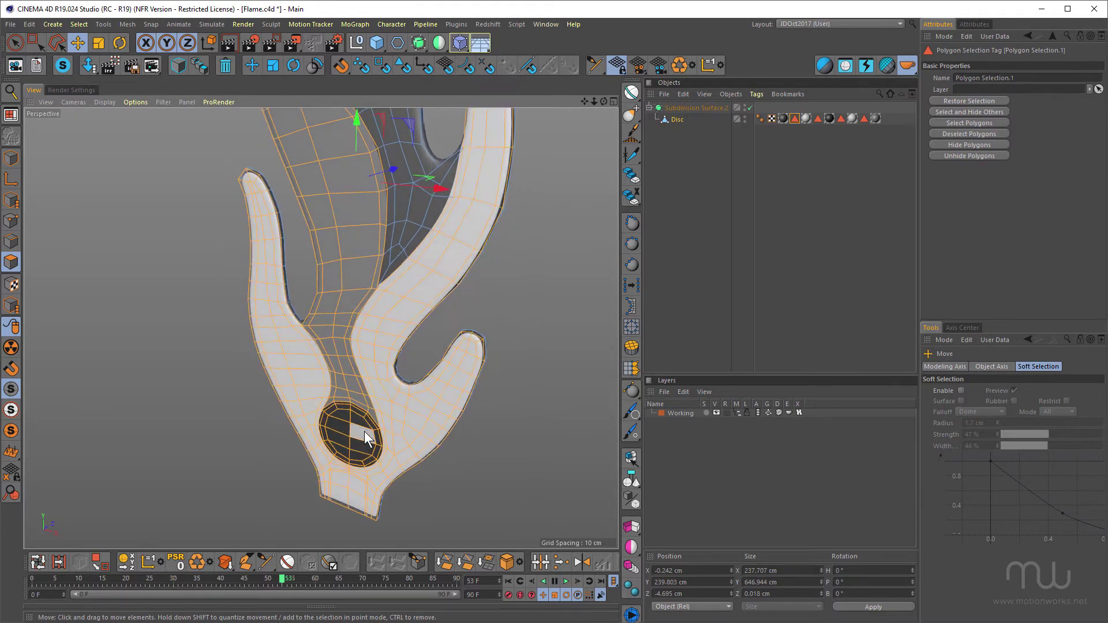
pyautogui.scroll(2, 367, 438)
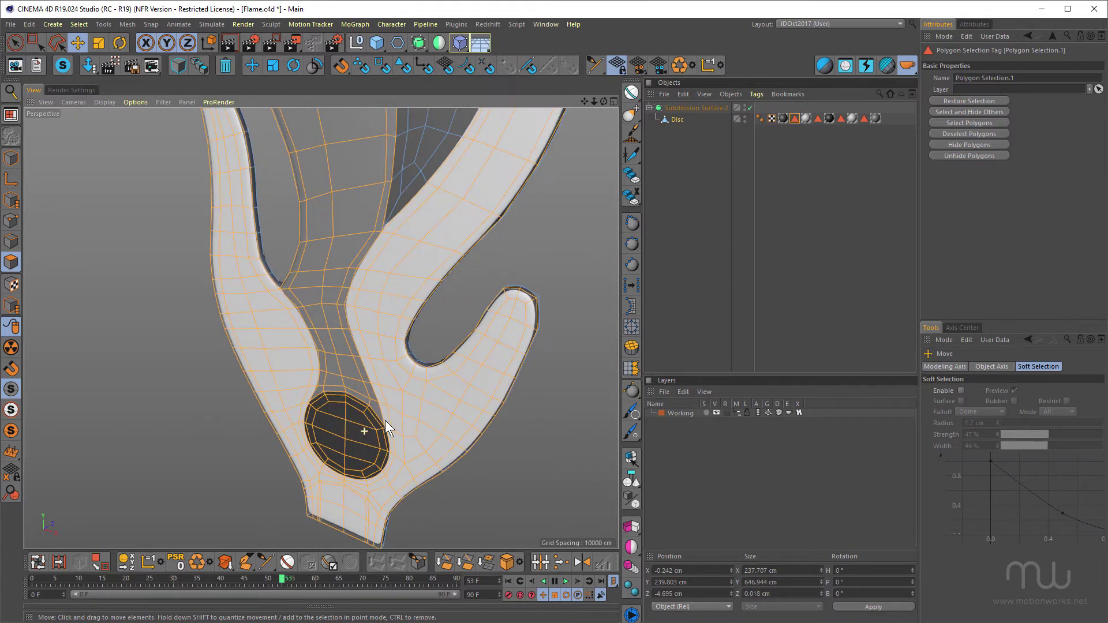
pyautogui.click(839, 118)
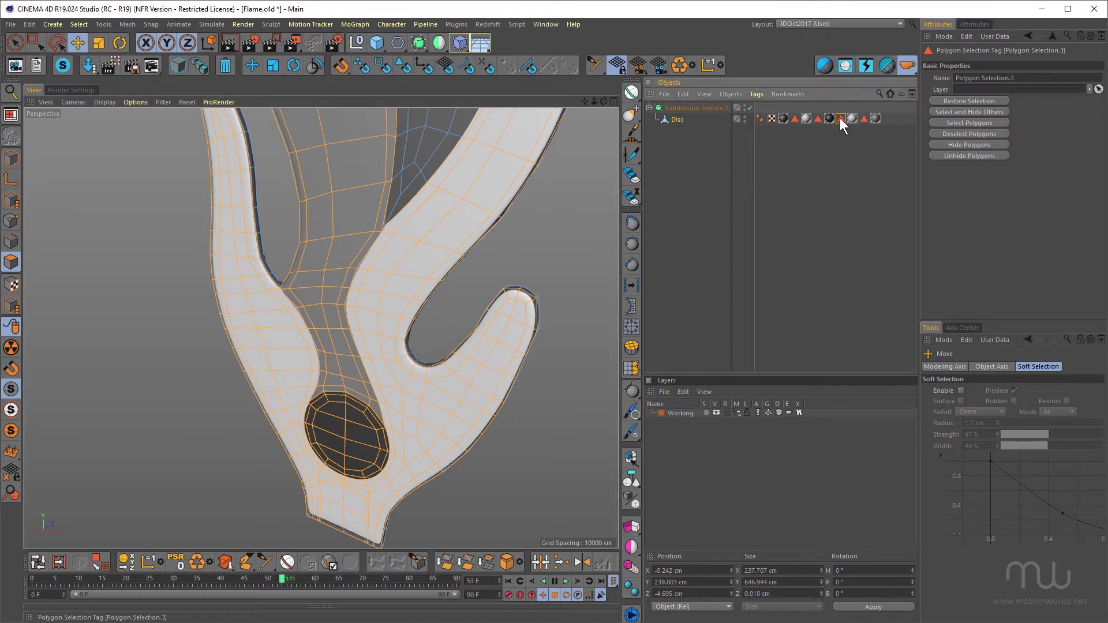
pyautogui.click(959, 134)
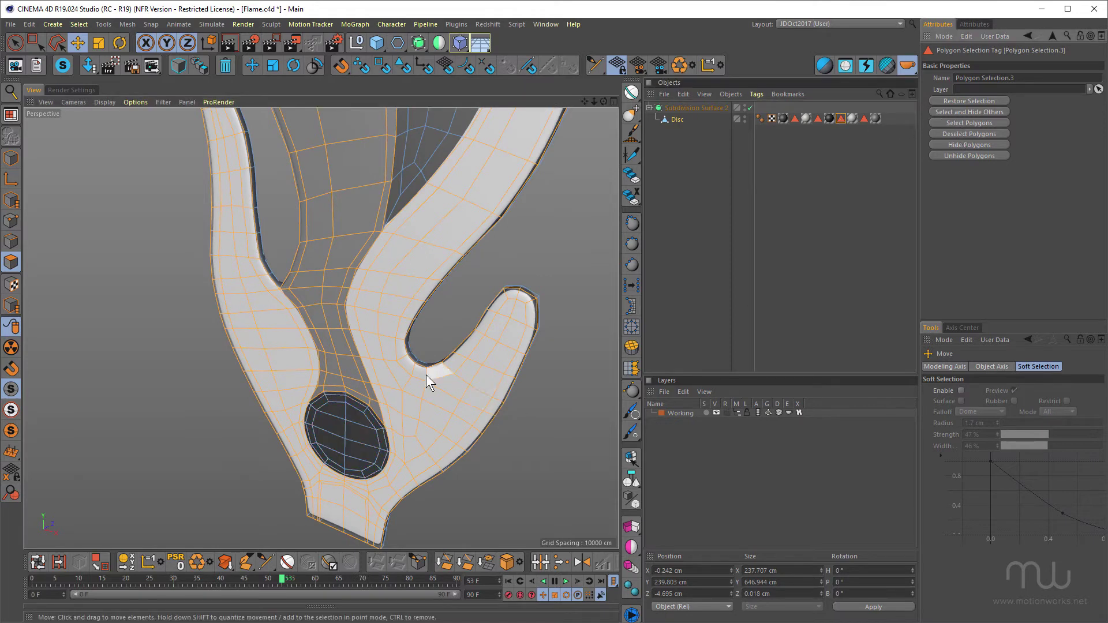
# Extrude the polygons still selected about 3.5 cm along negative Z, leaving the base circle recessed.
pyautogui.scroll(-3, 424, 374)
pyautogui.keyDown('alt'); pyautogui.moveTo(414, 365); pyautogui.dragTo(379, 373); pyautogui.keyUp('alt')
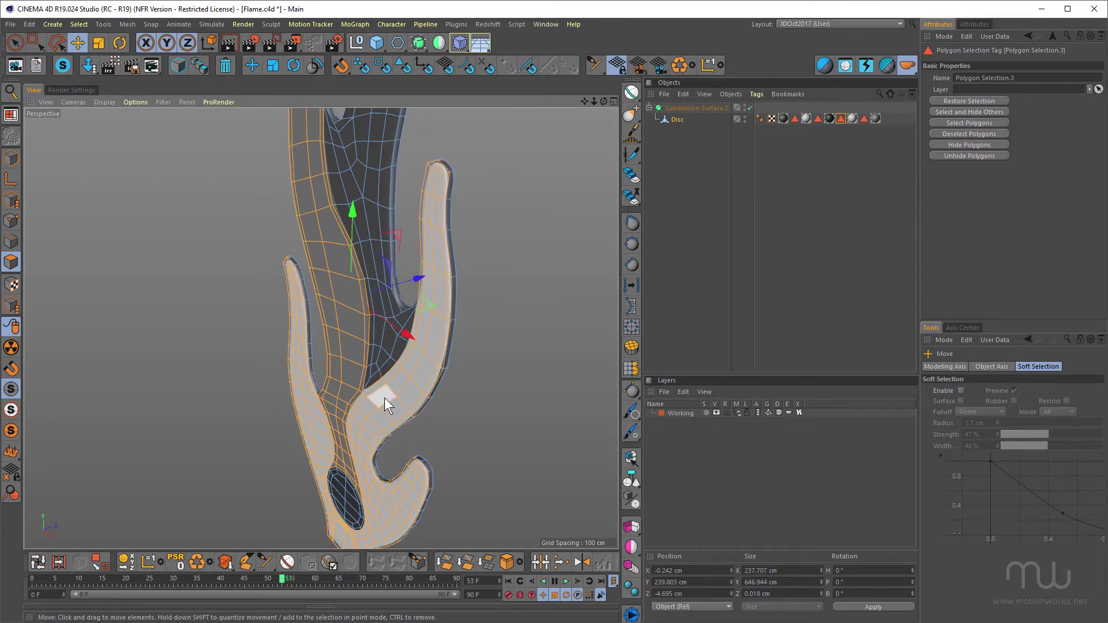
pyautogui.click(428, 295)
pyautogui.keyDown('alt'); pyautogui.moveTo(428, 306); pyautogui.dragTo(456, 293, button='right'); pyautogui.keyUp('alt')
pyautogui.moveTo(400, 275); pyautogui.dragTo(397, 279)
pyautogui.keyDown('alt'); pyautogui.moveTo(400, 376); pyautogui.dragTo(371, 382, button='right'); pyautogui.keyUp('alt')
pyautogui.keyDown('alt'); pyautogui.moveTo(371, 382); pyautogui.dragTo(397, 340, button='middle'); pyautogui.keyUp('alt')
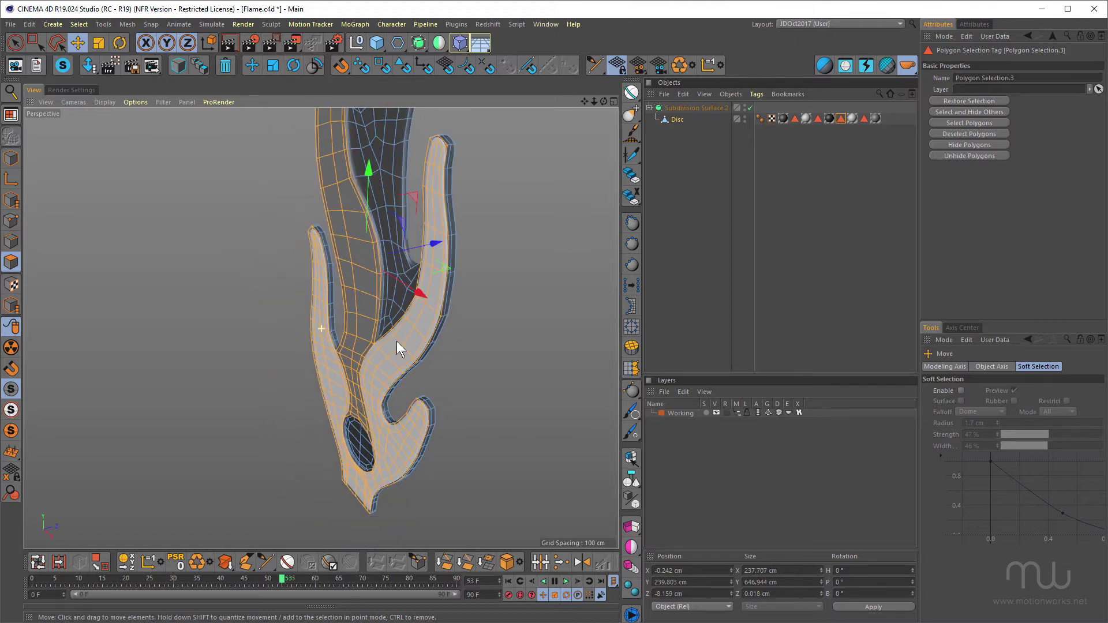
pyautogui.keyDown('alt'); pyautogui.moveTo(396, 341); pyautogui.dragTo(398, 345); pyautogui.keyUp('alt')
pyautogui.scroll(2, 398, 345)
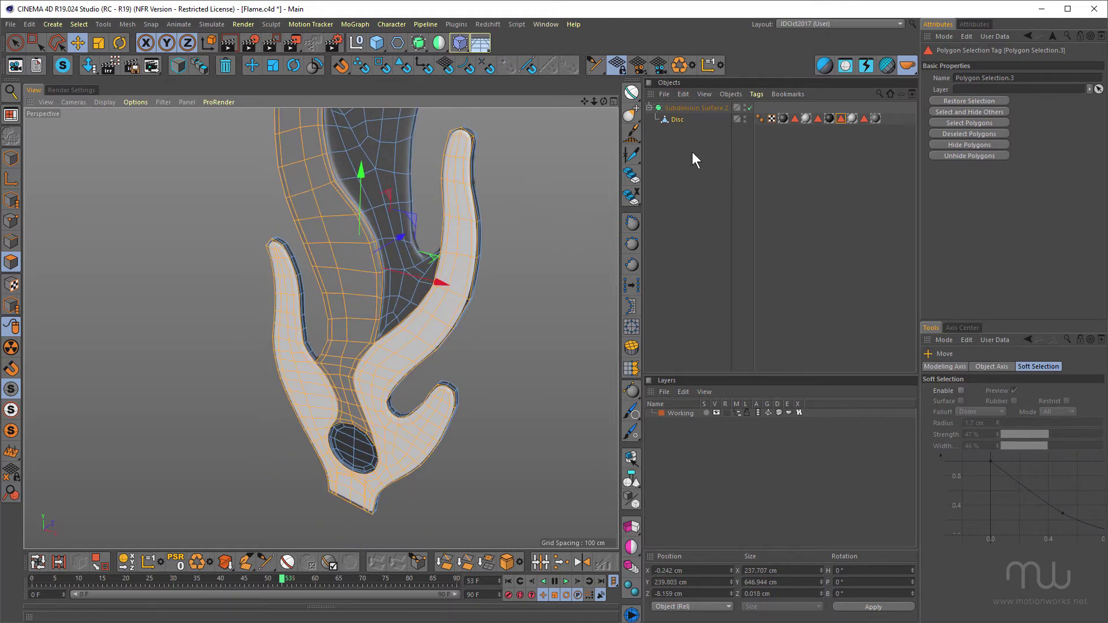
# Deselect the polygons stored in Polygon Selection.4 and extrude the remaining front region about 7.5 cm along negative Z.
pyautogui.click(875, 117)
pyautogui.click(863, 119)
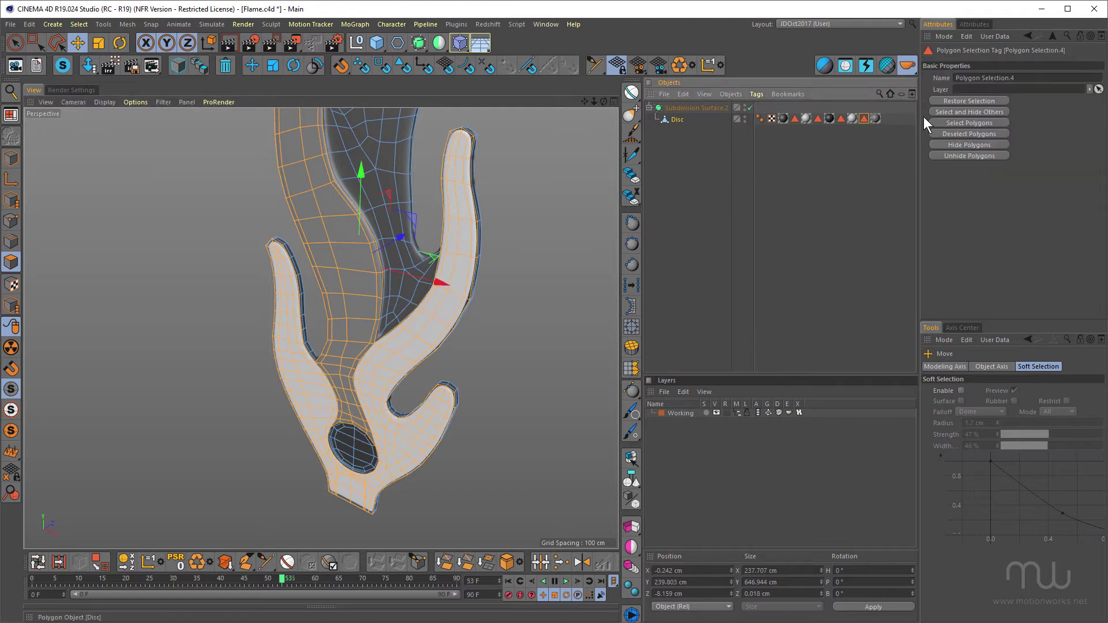
pyautogui.click(964, 134)
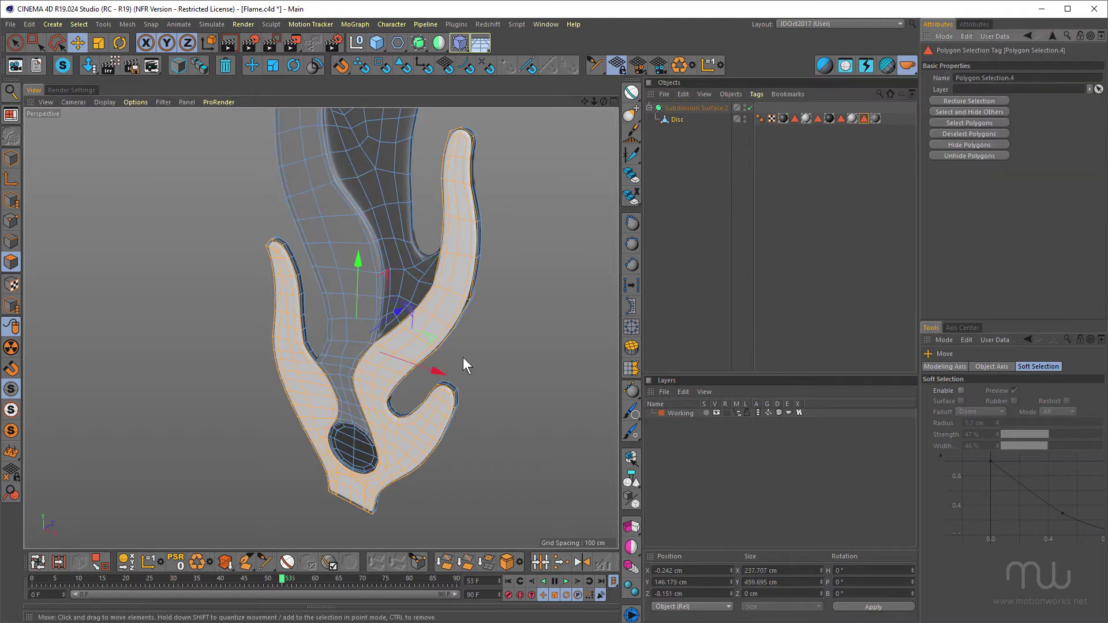
pyautogui.keyDown('alt'); pyautogui.moveTo(367, 344); pyautogui.dragTo(423, 312); pyautogui.keyUp('alt')
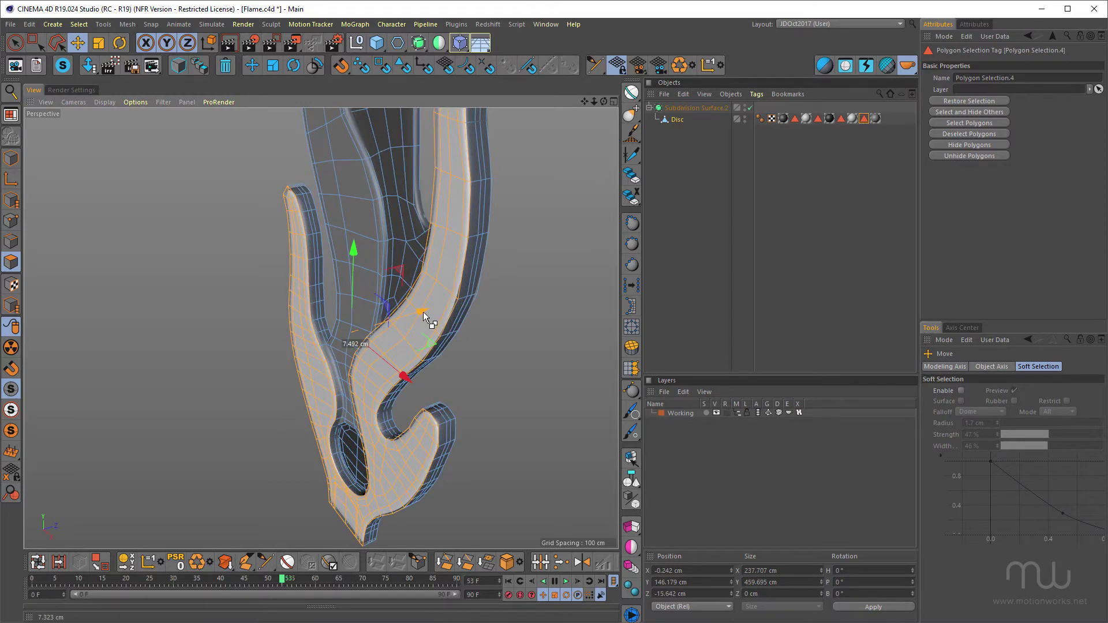
pyautogui.keyDown('alt'); pyautogui.moveTo(378, 422); pyautogui.dragTo(376, 347); pyautogui.keyUp('alt')
# Mirror the Disc across the XY plane with a Symmetry object and nest it inside Subdivision Surface.2.
pyautogui.click(710, 289)
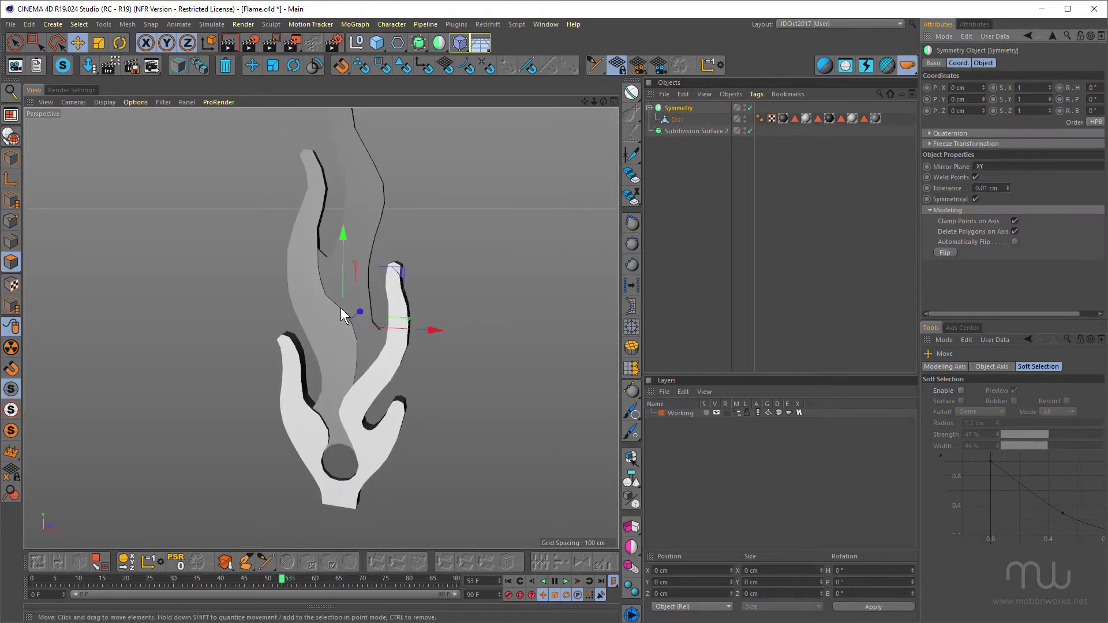
pyautogui.keyDown('alt'); pyautogui.moveTo(340, 307); pyautogui.dragTo(392, 341); pyautogui.keyUp('alt')
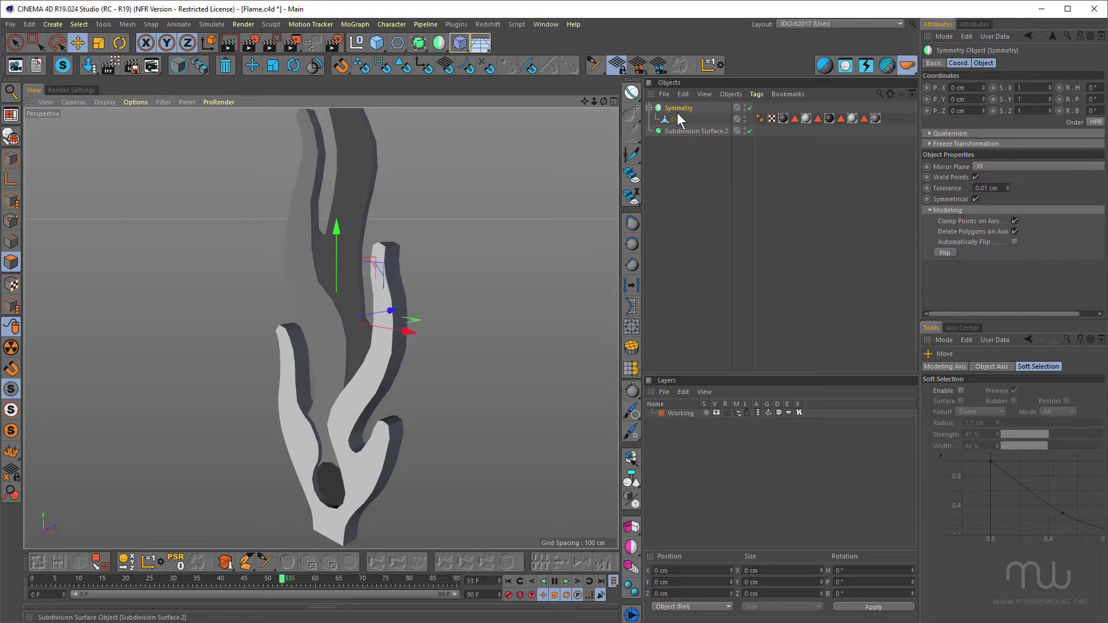
pyautogui.moveTo(679, 107); pyautogui.dragTo(682, 132)
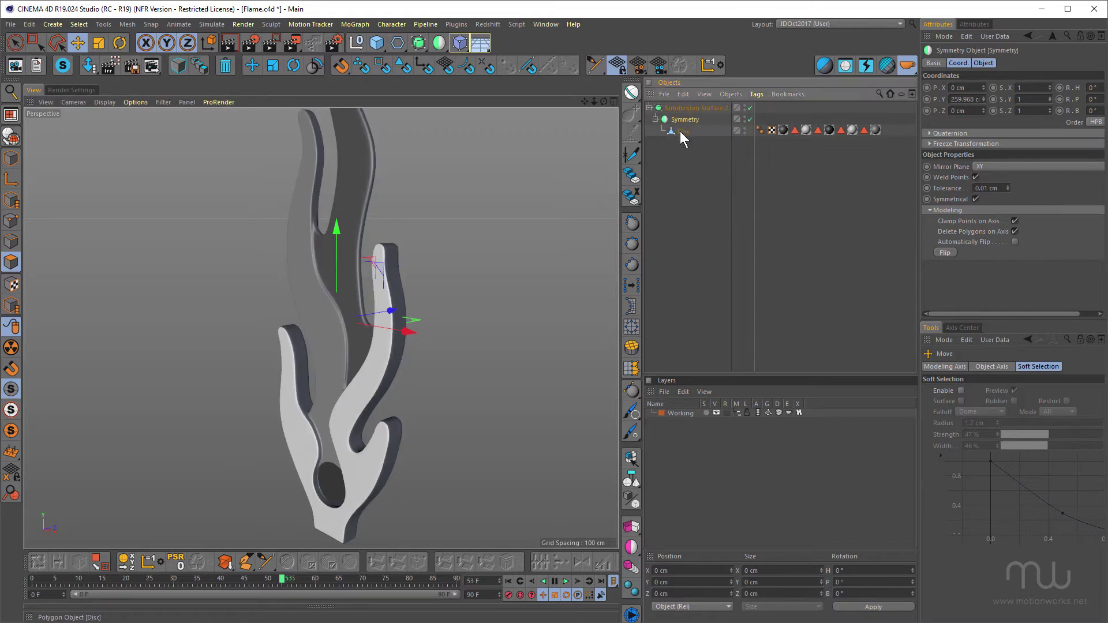
# Inspect the mirrored, smoothed flame from several angles and compare its mesh with the reference artwork in the front view.
pyautogui.keyDown('alt'); pyautogui.moveTo(372, 391); pyautogui.dragTo(407, 235); pyautogui.keyUp('alt')
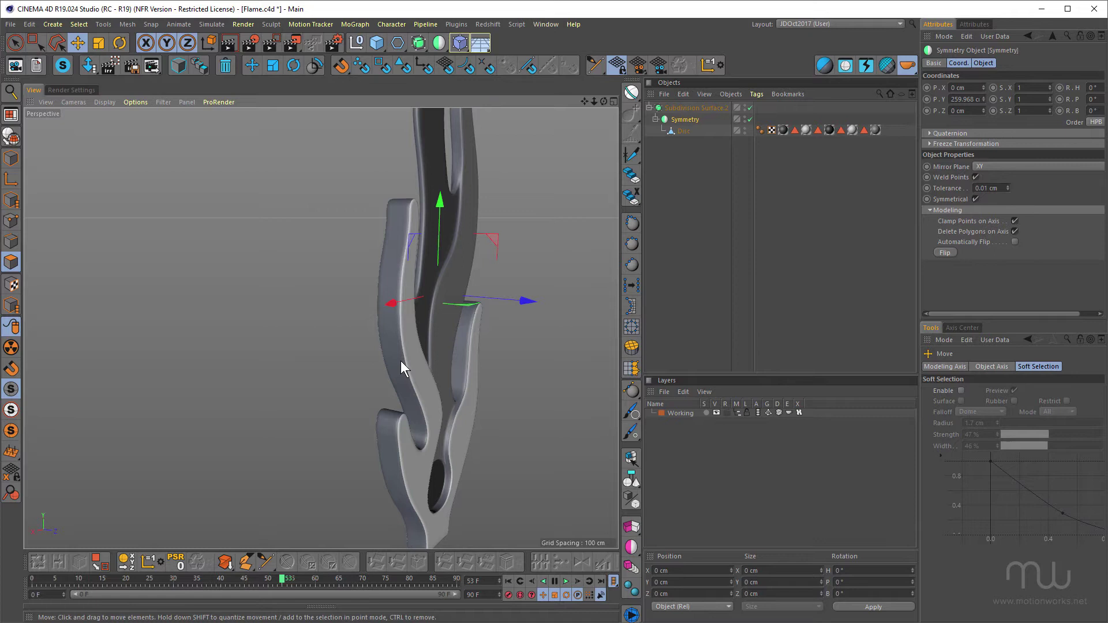
pyautogui.keyDown('alt'); pyautogui.moveTo(400, 361); pyautogui.dragTo(375, 283); pyautogui.keyUp('alt')
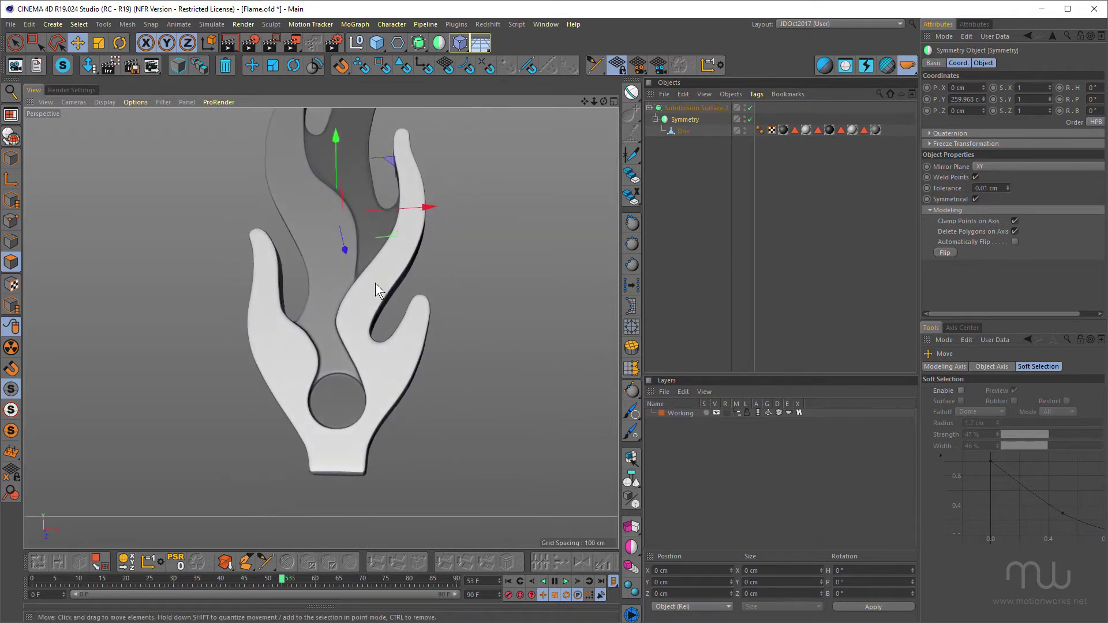
pyautogui.keyDown('alt'); pyautogui.moveTo(375, 283); pyautogui.dragTo(374, 514, button='middle'); pyautogui.keyUp('alt')
pyautogui.keyDown('alt'); pyautogui.moveTo(301, 339); pyautogui.dragTo(381, 324, button='right'); pyautogui.keyUp('alt')
pyautogui.keyDown('alt'); pyautogui.moveTo(358, 370); pyautogui.dragTo(455, 320); pyautogui.keyUp('alt')
pyautogui.scroll(-5, 383, 282)
pyautogui.keyDown('alt'); pyautogui.moveTo(447, 446); pyautogui.dragTo(304, 271); pyautogui.keyUp('alt')
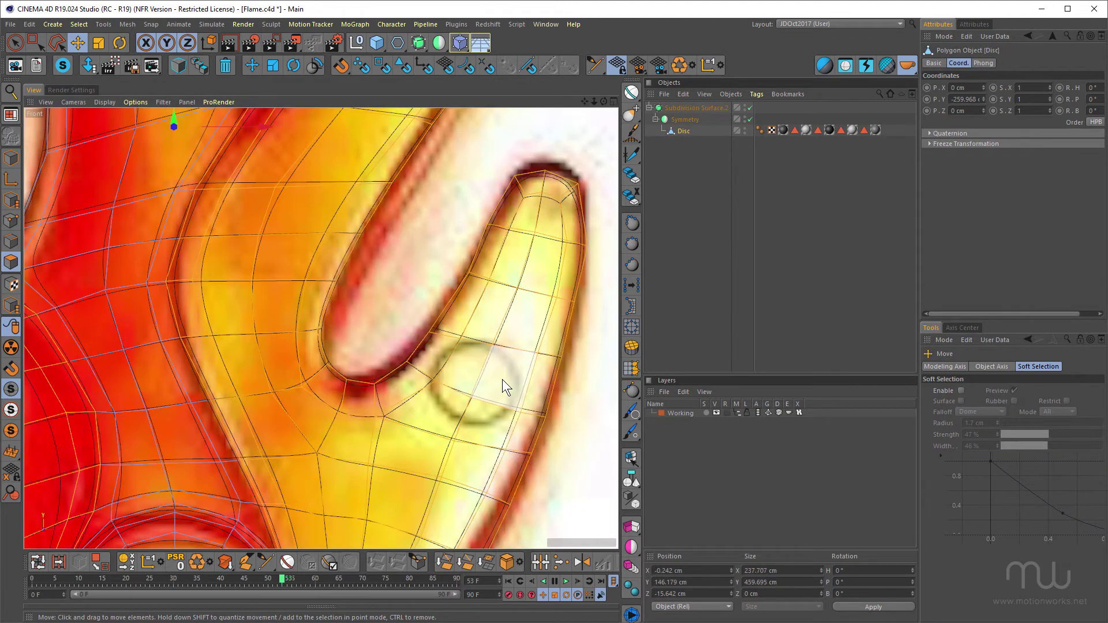
pyautogui.scroll(-6, 501, 379)
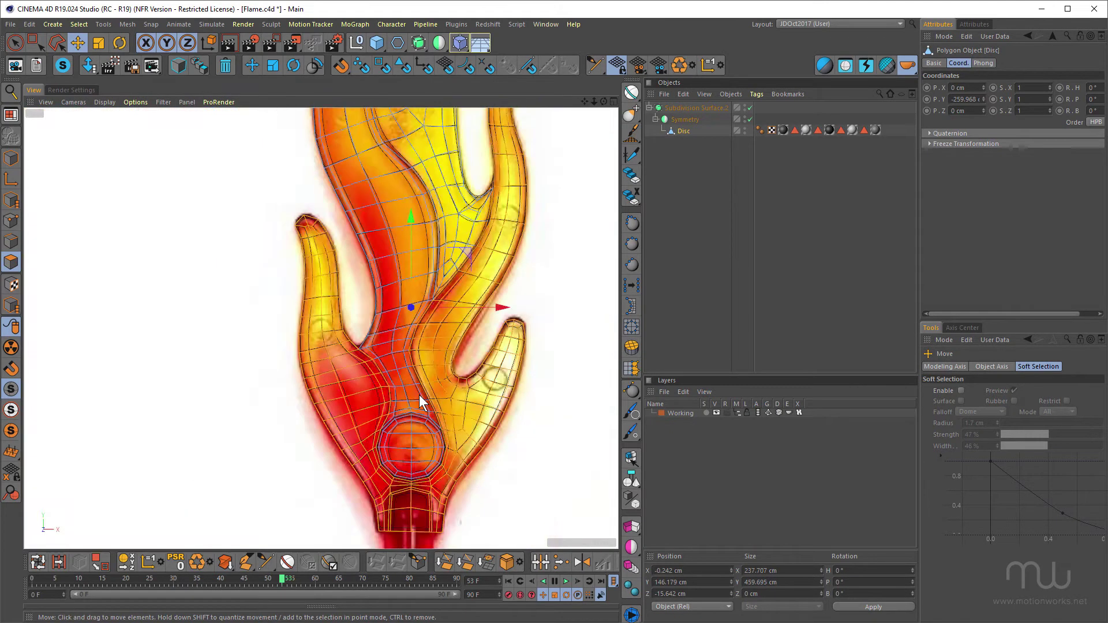
pyautogui.scroll(-1, 477, 338)
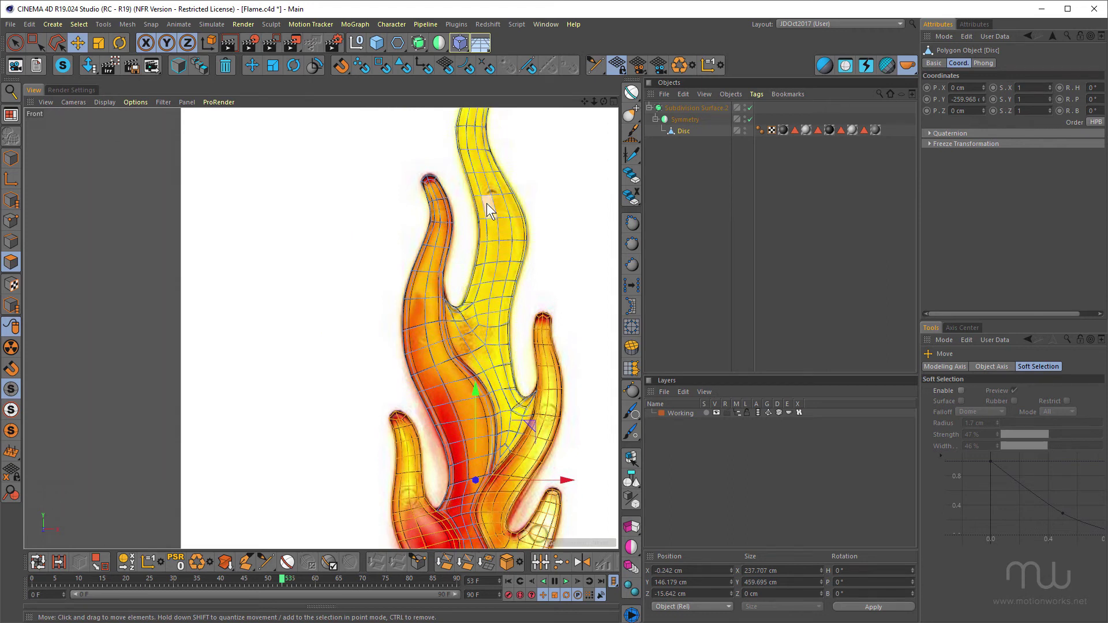
pyautogui.middleClick(461, 470)
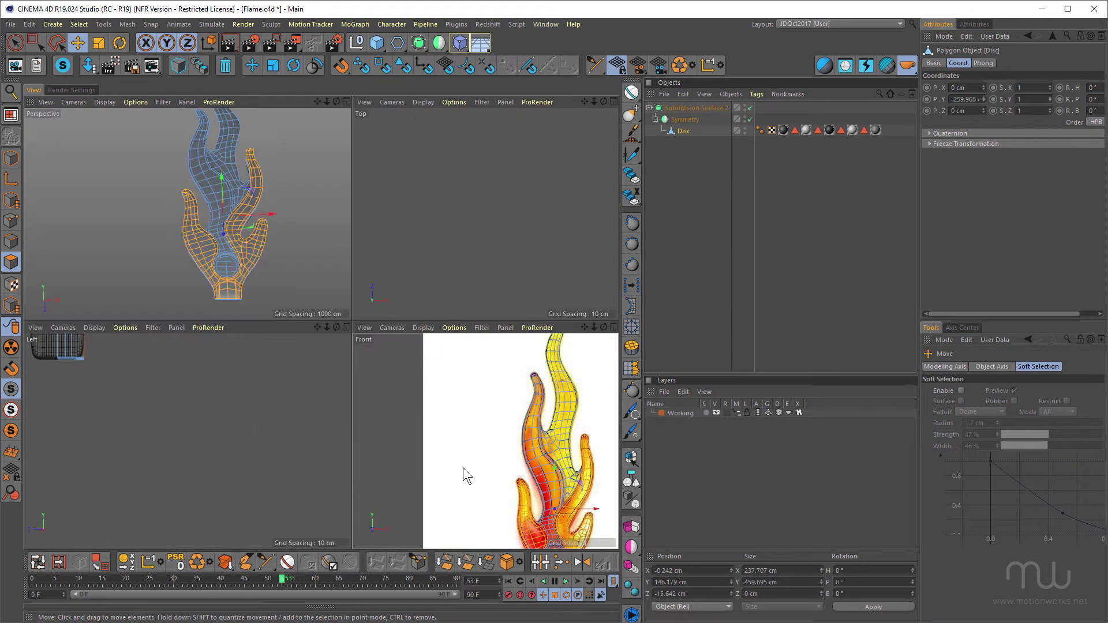
pyautogui.middleClick(280, 279)
pyautogui.middleClick(462, 434)
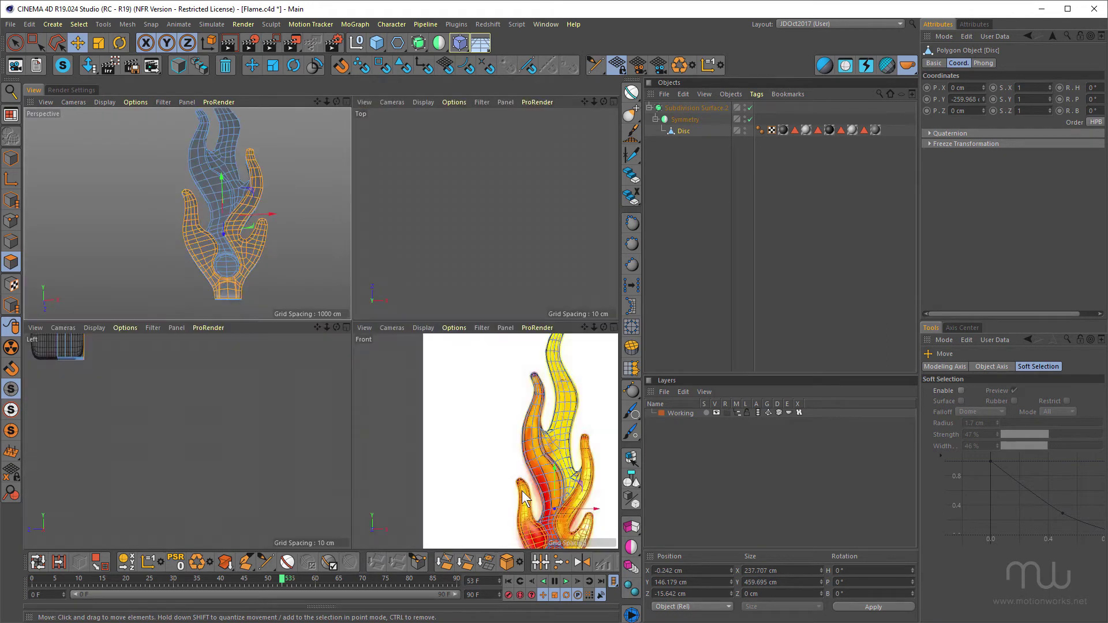
# In the front view, switch to point editing and rectangle-select the point inside the small circle on the lower right flame tongue.
pyautogui.middleClick(541, 511)
pyautogui.keyDown('alt'); pyautogui.moveTo(546, 477); pyautogui.dragTo(597, 446, button='right'); pyautogui.keyUp('alt')
pyautogui.keyDown('alt'); pyautogui.moveTo(476, 408); pyautogui.dragTo(420, 316, button='middle'); pyautogui.keyUp('alt')
pyautogui.click(13, 221)
pyautogui.keyDown('alt'); pyautogui.moveTo(495, 364); pyautogui.dragTo(437, 227, button='middle'); pyautogui.keyUp('alt')
pyautogui.click(34, 42)
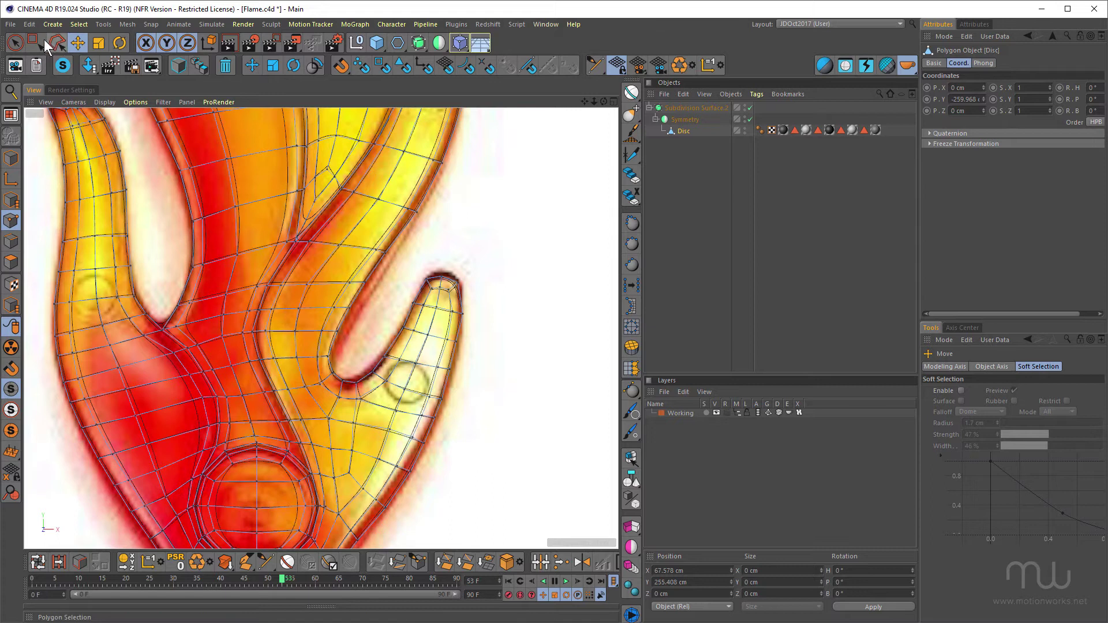
pyautogui.moveTo(401, 381); pyautogui.dragTo(420, 399)
pyautogui.keyDown('alt'); pyautogui.moveTo(456, 386); pyautogui.dragTo(488, 370, button='right'); pyautogui.keyUp('alt')
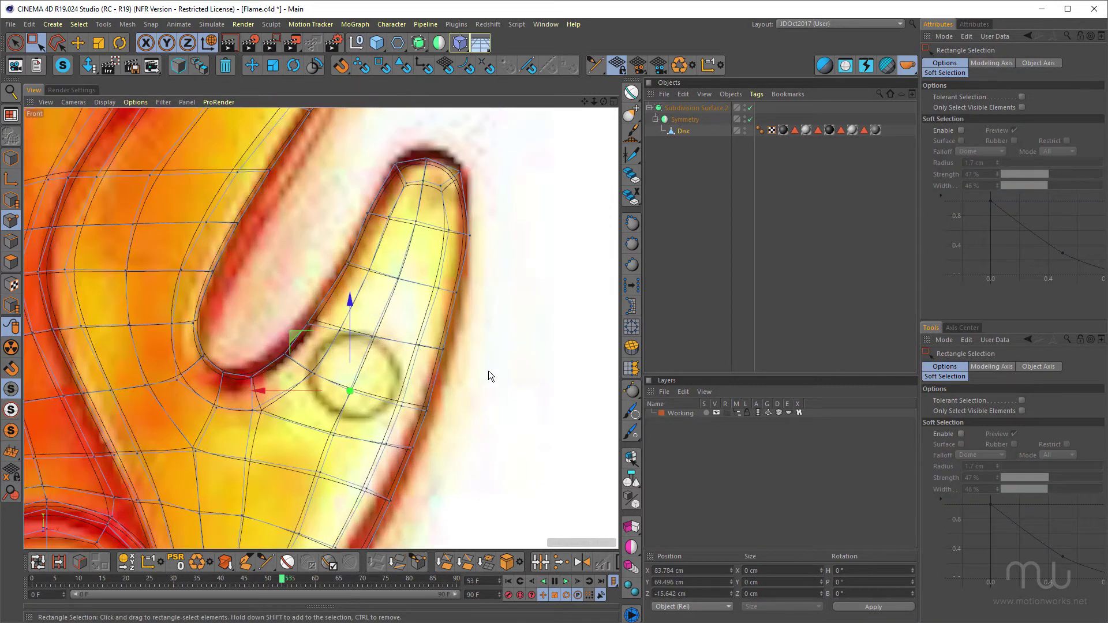
# Reposition the mesh points around the small circle to fit the artwork and select the point at the circle's centre.
pyautogui.moveTo(295, 336); pyautogui.dragTo(257, 302)
pyautogui.click(314, 374)
pyautogui.click(398, 400)
pyautogui.moveTo(347, 348); pyautogui.dragTo(350, 340)
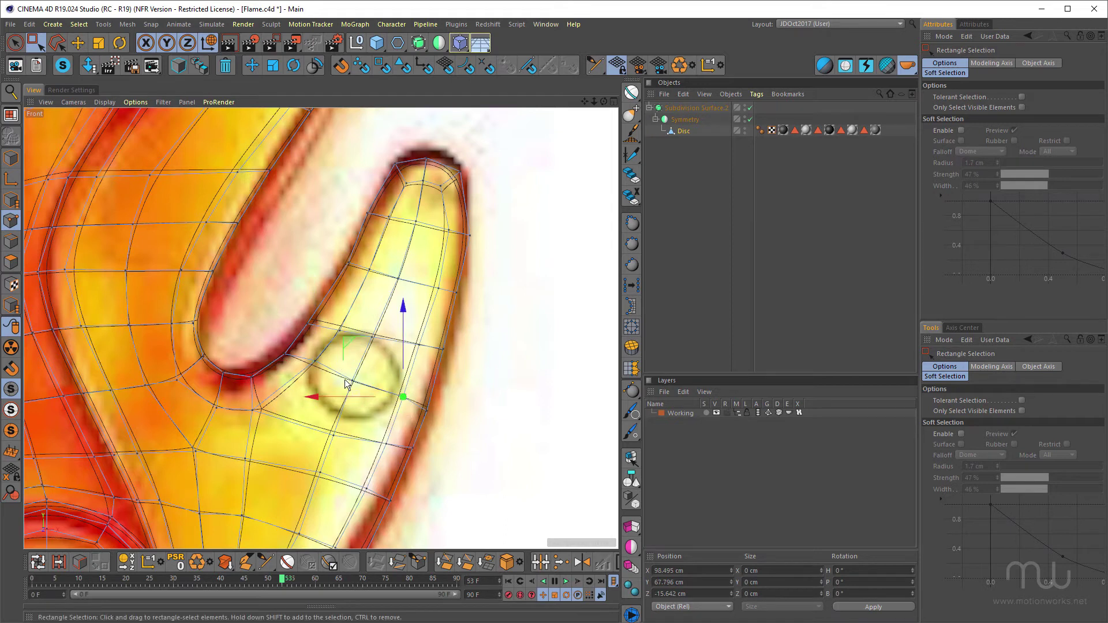
pyautogui.click(252, 409)
pyautogui.moveTo(199, 354); pyautogui.dragTo(225, 350)
pyautogui.click(333, 436)
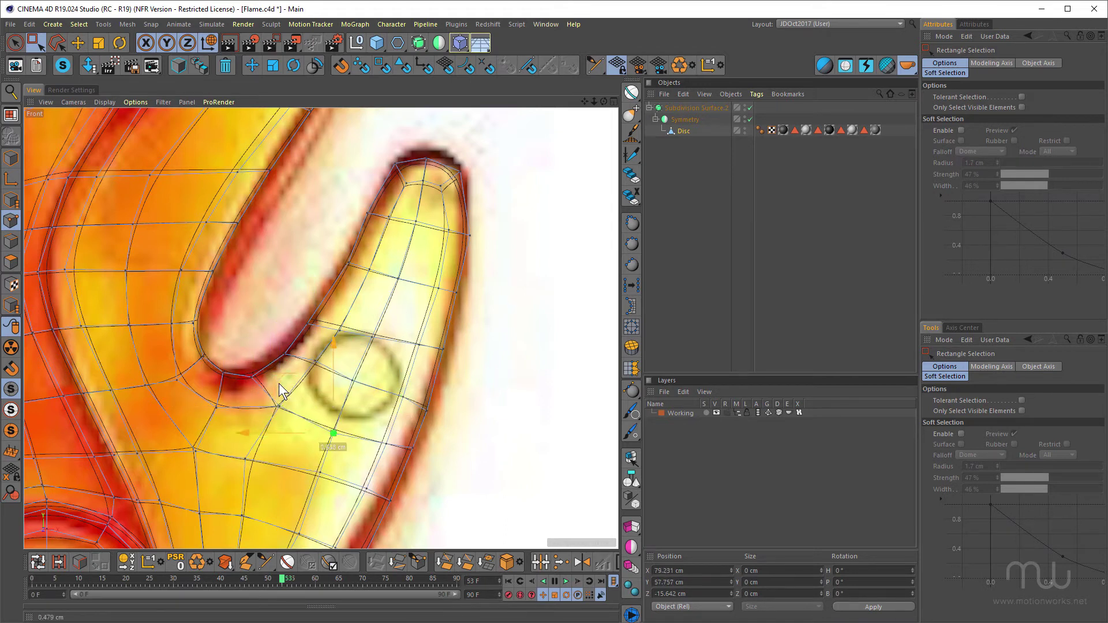
pyautogui.moveTo(278, 383); pyautogui.dragTo(281, 376)
pyautogui.moveTo(348, 371); pyautogui.dragTo(371, 395)
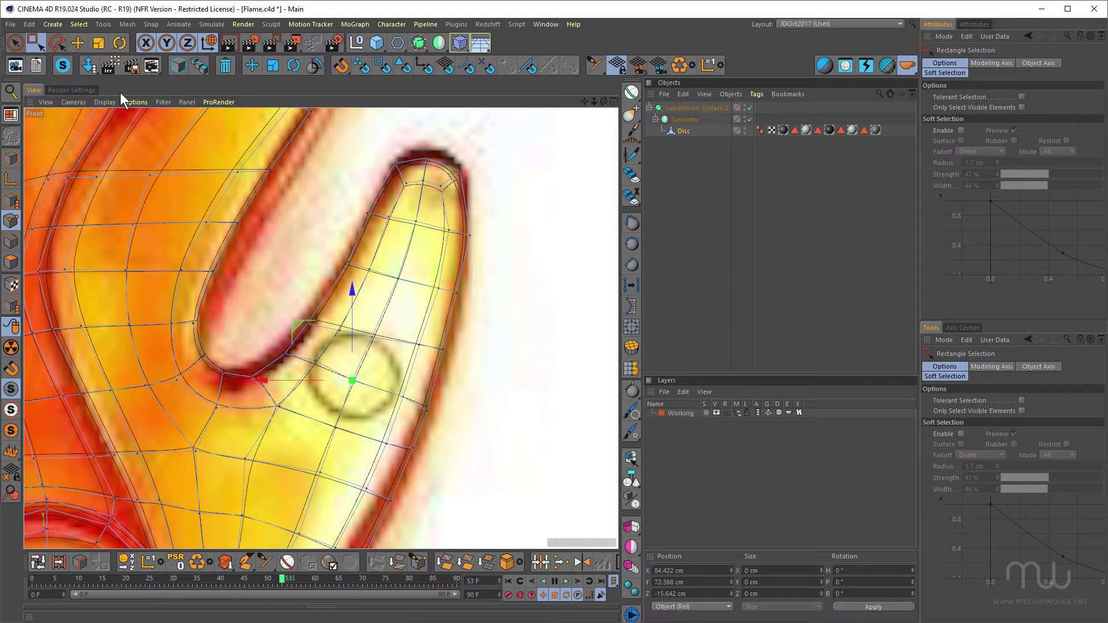
pyautogui.moveTo(645, 313); pyautogui.dragTo(859, 342)
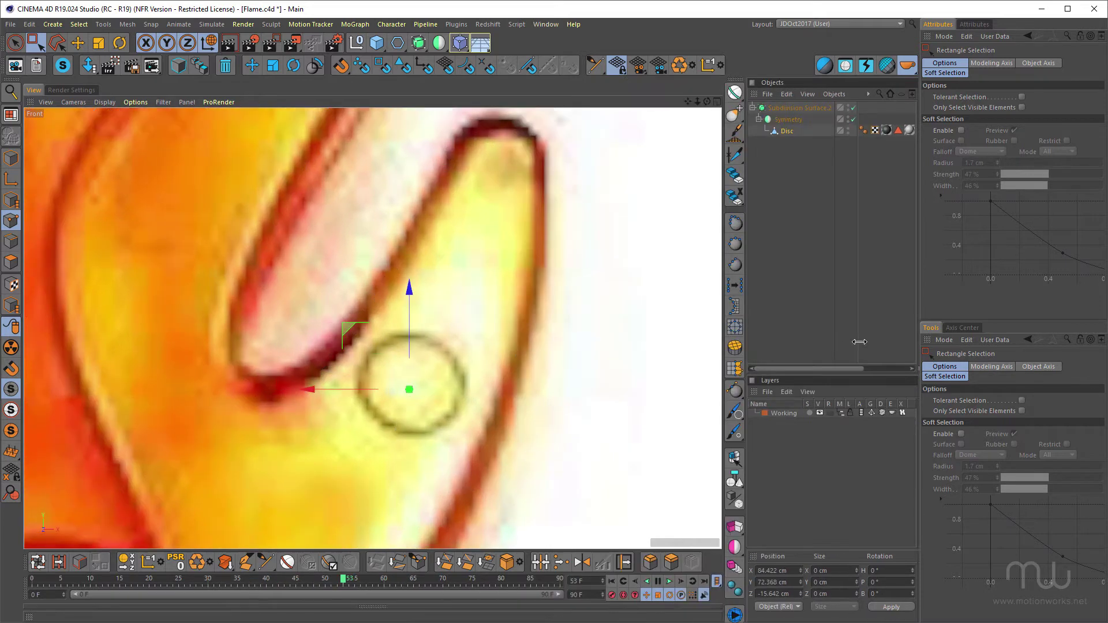
# Try beveling the circle's centre point with an 11.7 cm offset, and undo the bevel.
pyautogui.click(650, 561)
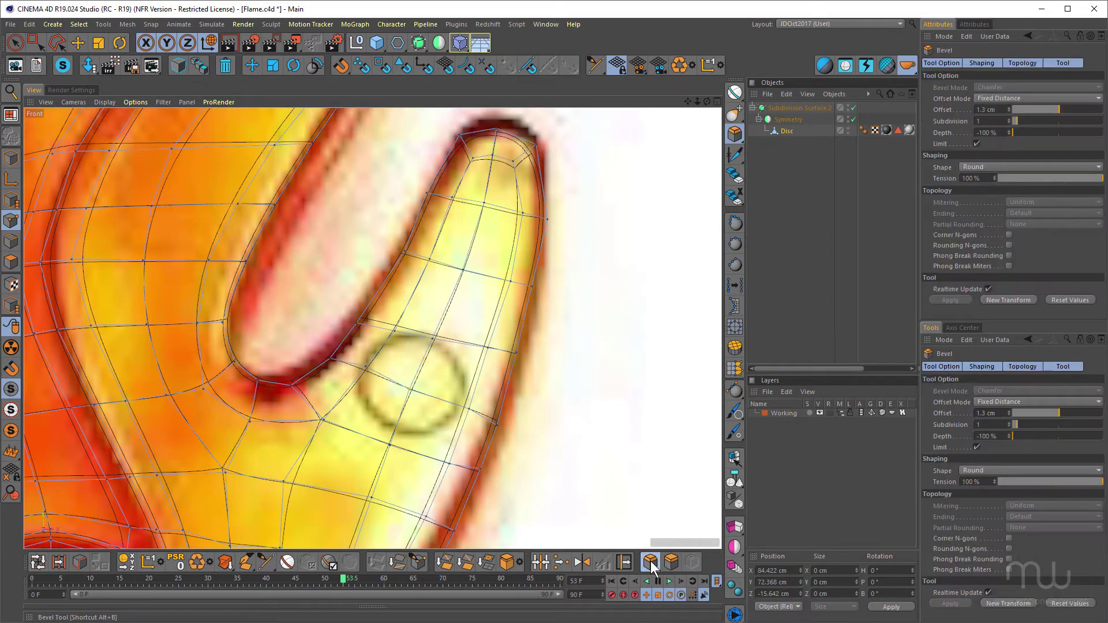
pyautogui.moveTo(484, 390); pyautogui.dragTo(598, 390)
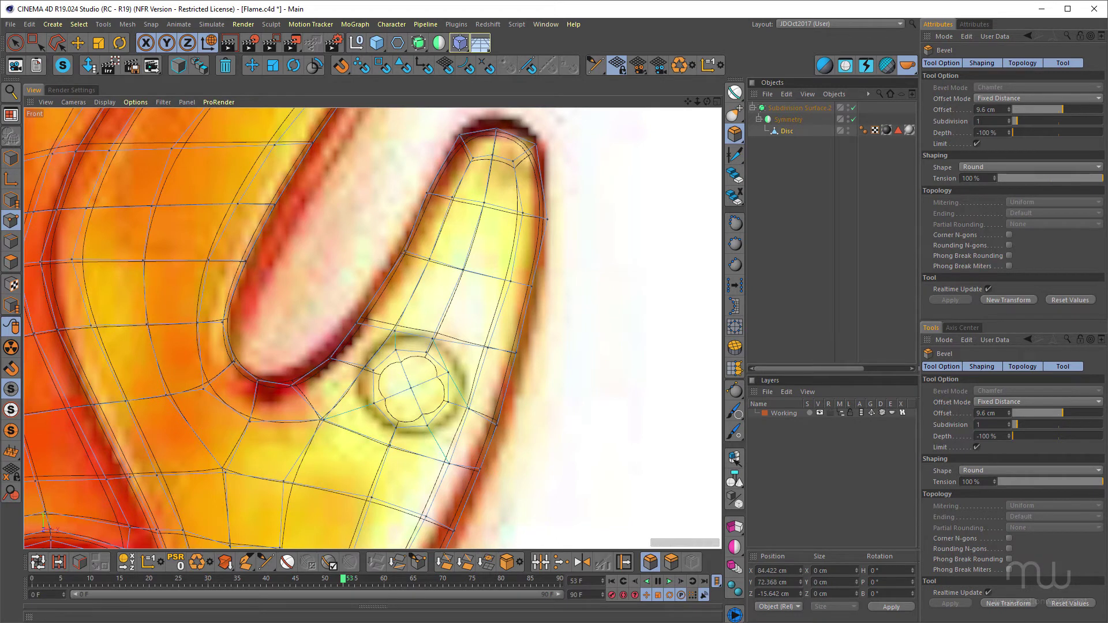
pyautogui.moveTo(597, 390); pyautogui.dragTo(626, 390)
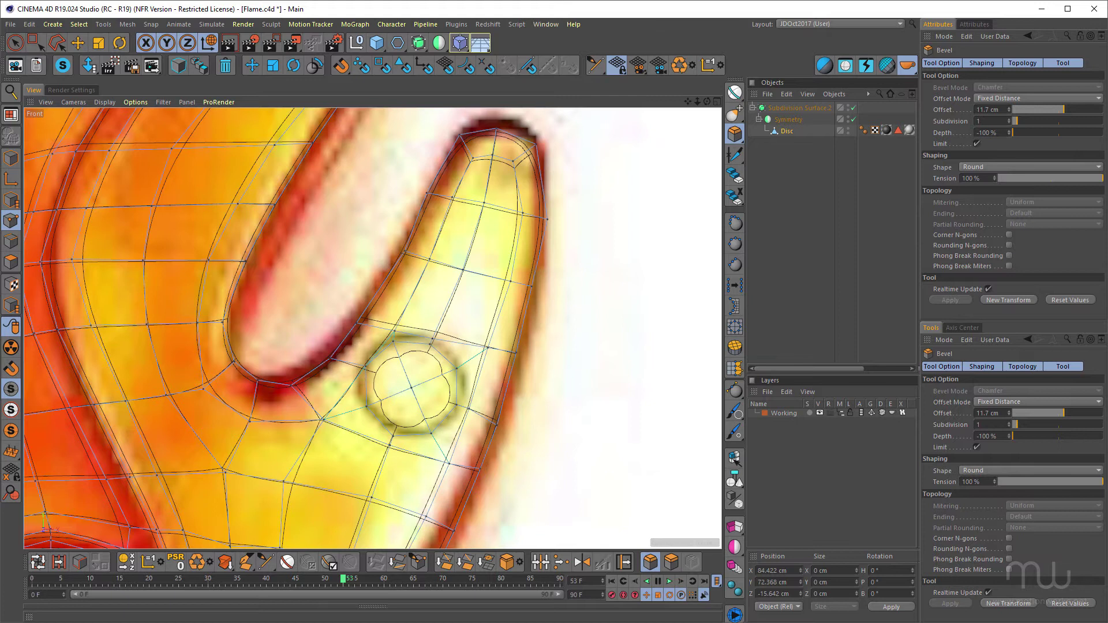
pyautogui.hotkey('ctrl', 'z')
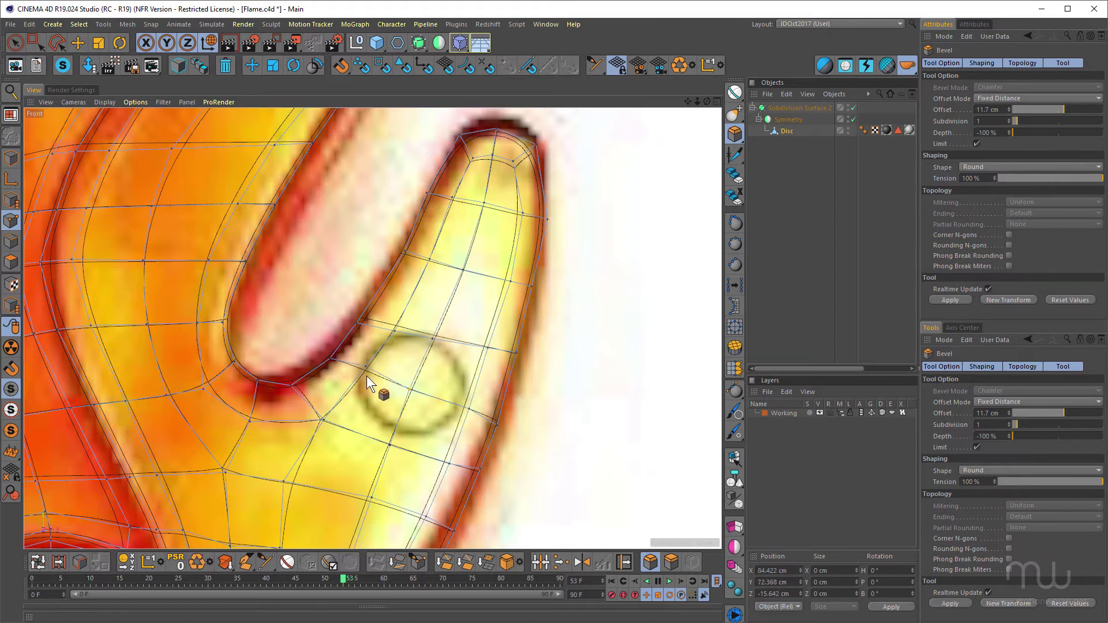
# Slide the neighbouring mesh points along their edges to make room around the small circle's outline.
pyautogui.click(623, 562)
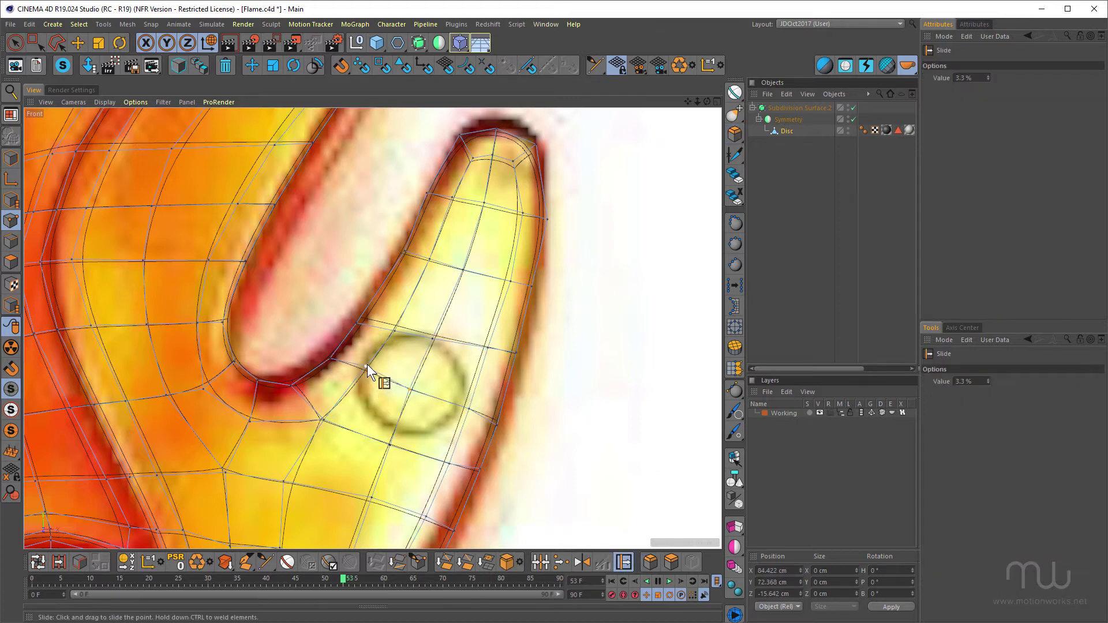
pyautogui.moveTo(365, 363); pyautogui.dragTo(434, 331)
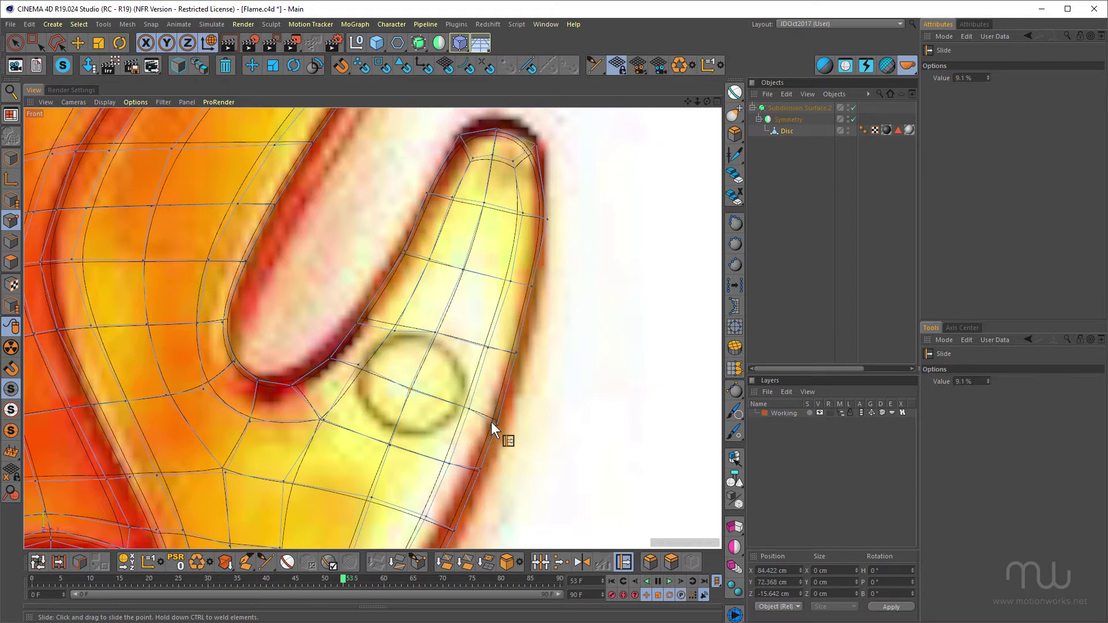
pyautogui.moveTo(469, 408); pyautogui.dragTo(473, 408)
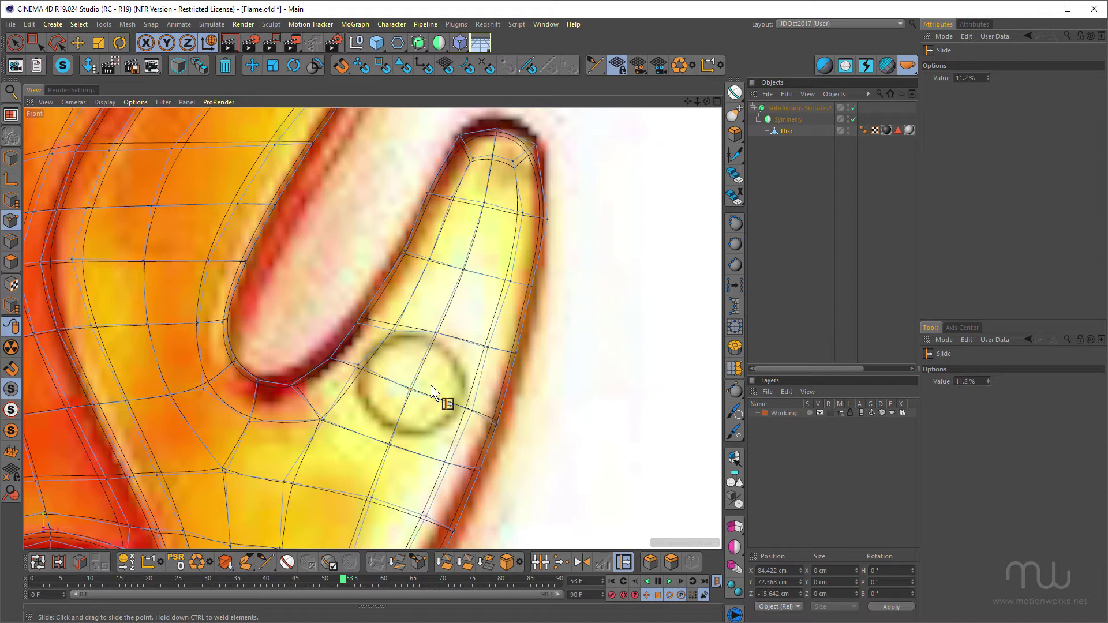
# Bevel the circle's centre point with a 12 cm offset to form a round polygon loop matching the artwork's circle.
pyautogui.press('m')
pyautogui.press('s')
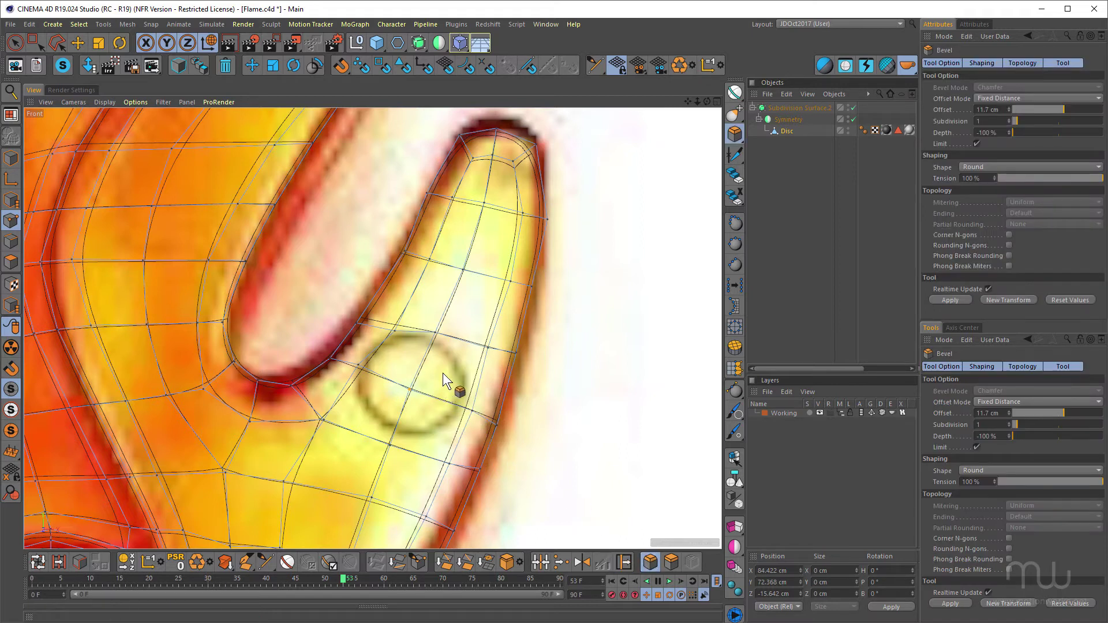
pyautogui.moveTo(444, 381); pyautogui.dragTo(435, 379)
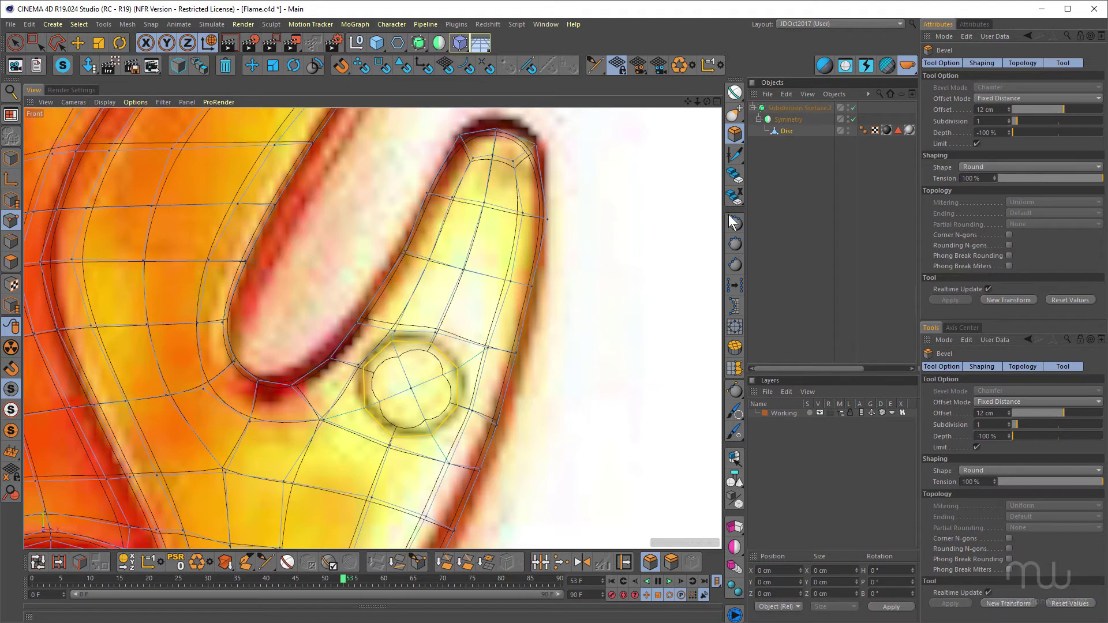
# Turn off the subdivision smoothing and relax the small circle's polygons together with their surrounding ring.
pyautogui.press('q')
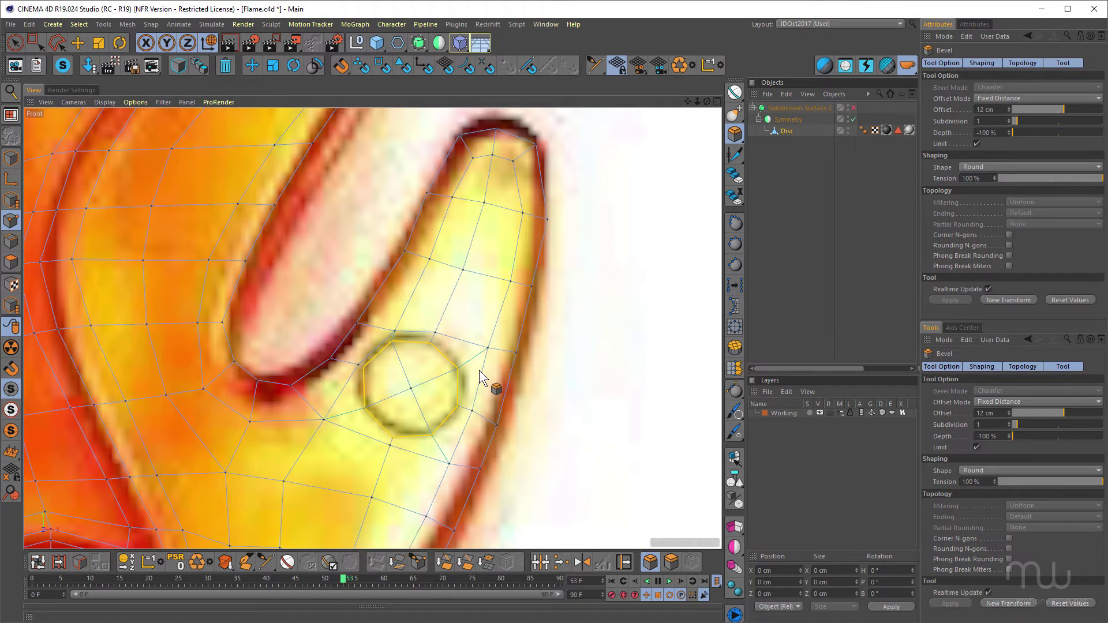
pyautogui.click(10, 262)
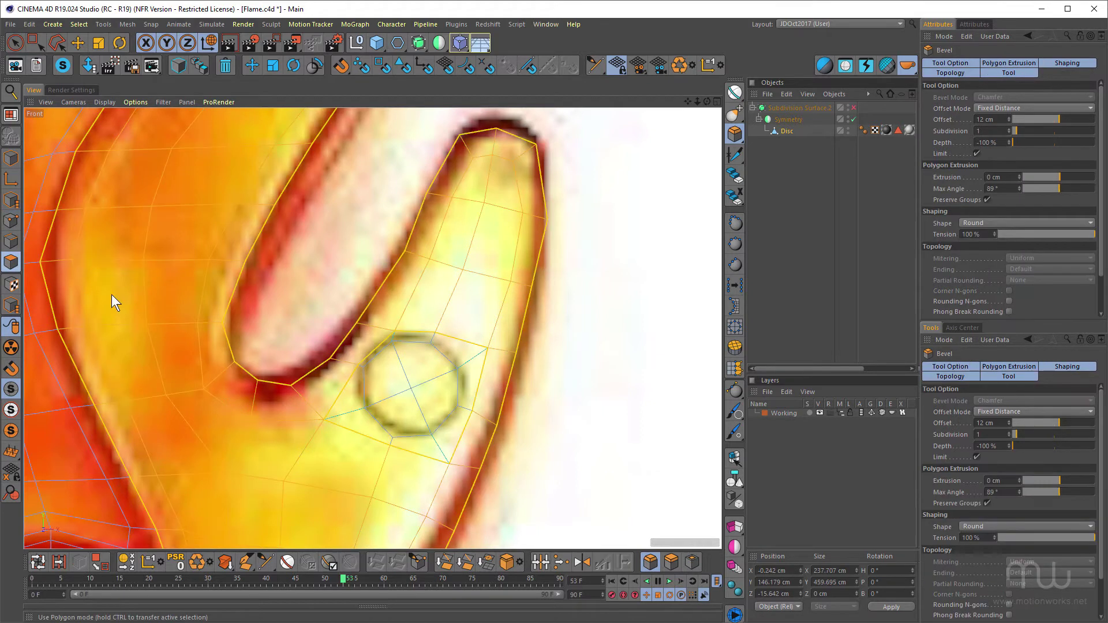
pyautogui.click(15, 44)
pyautogui.click(418, 379)
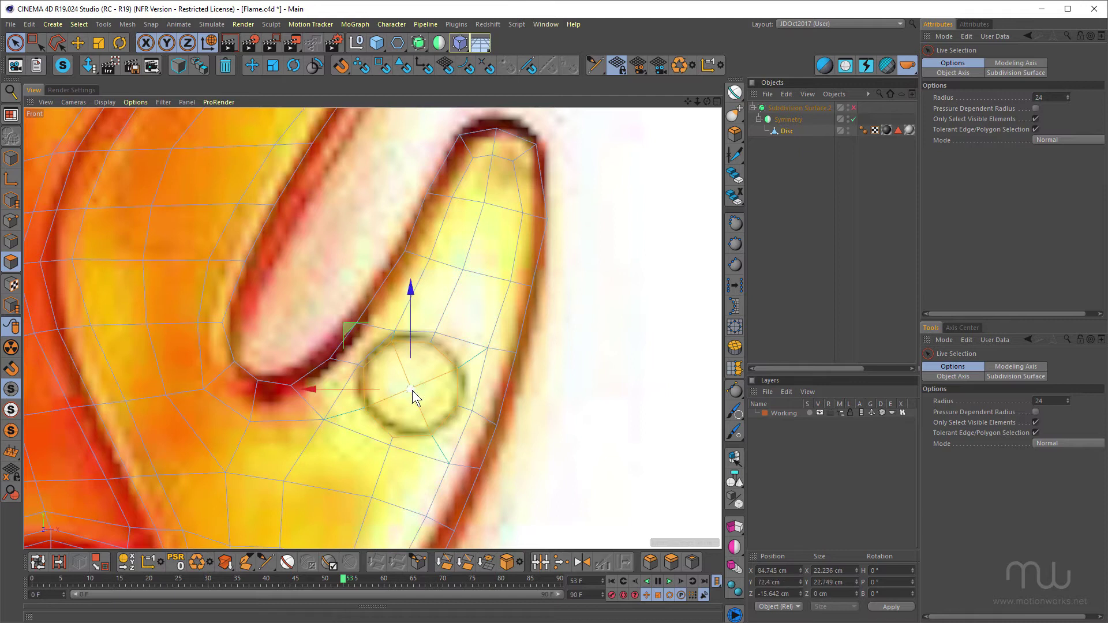
pyautogui.click(734, 327)
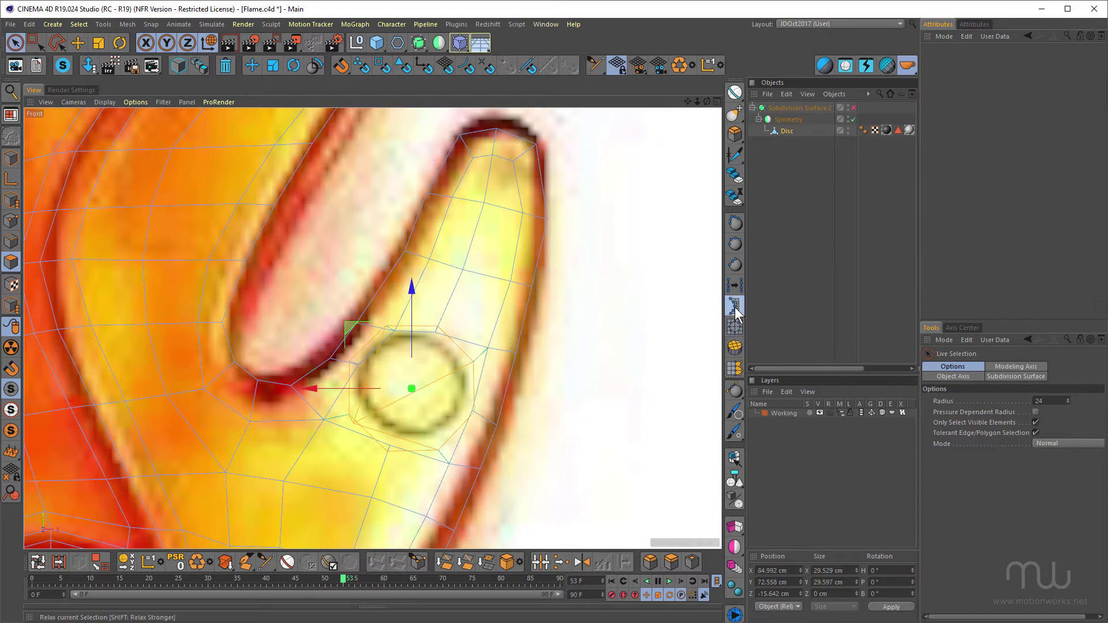
pyautogui.click(735, 307)
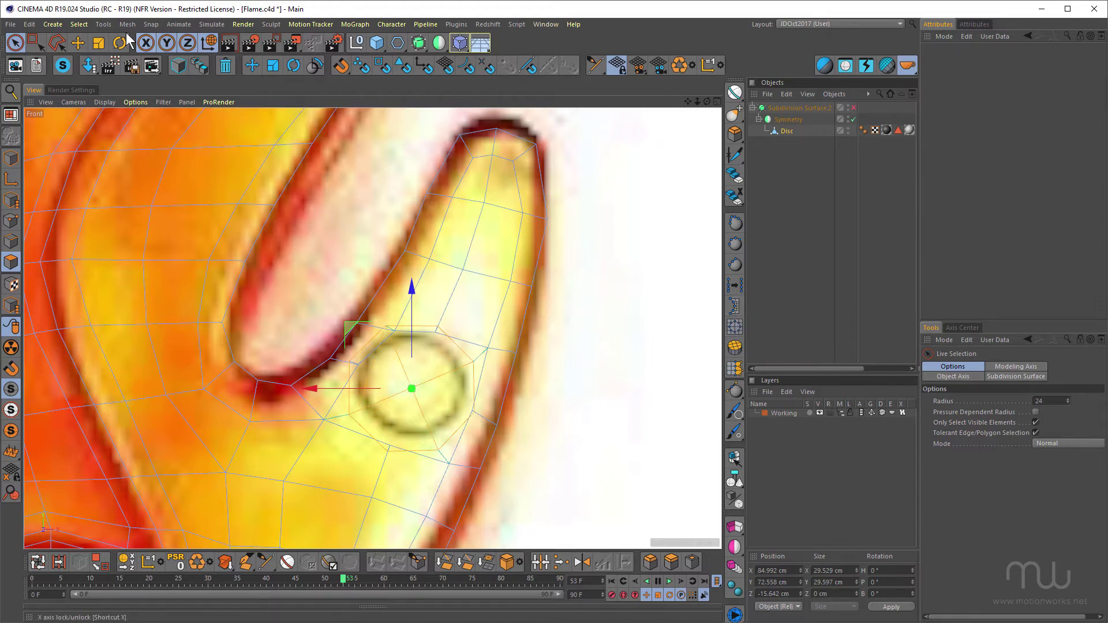
# Scale the small circle's polygons down to about 21.7 cm across and inset them with Extrude Inner at a 0.9 cm offset.
pyautogui.press('t')
pyautogui.moveTo(643, 373); pyautogui.dragTo(549, 435)
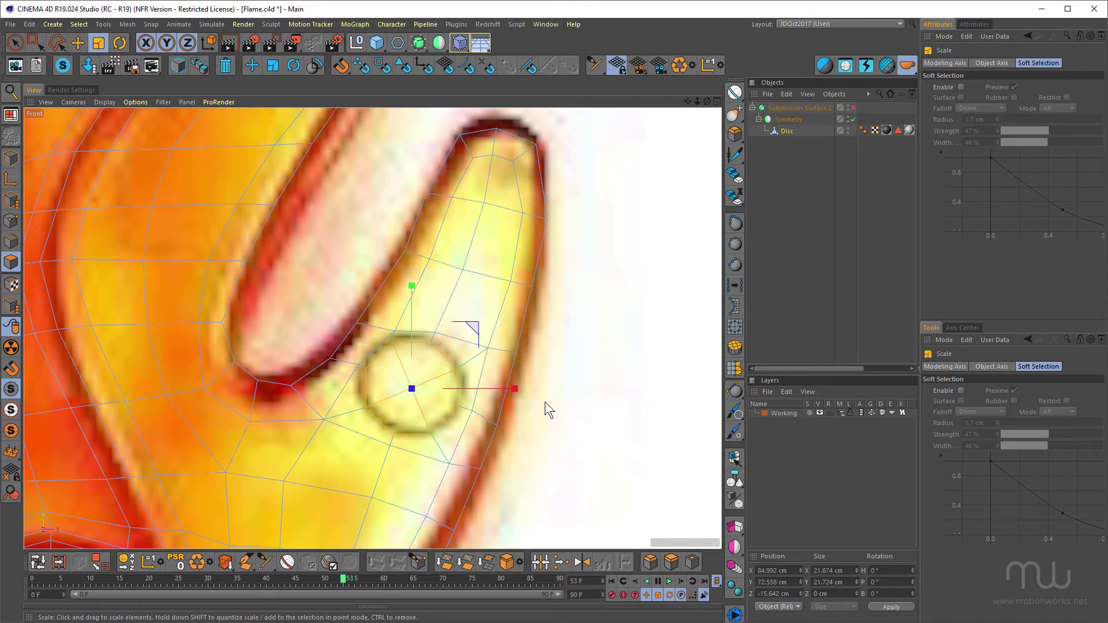
pyautogui.click(692, 559)
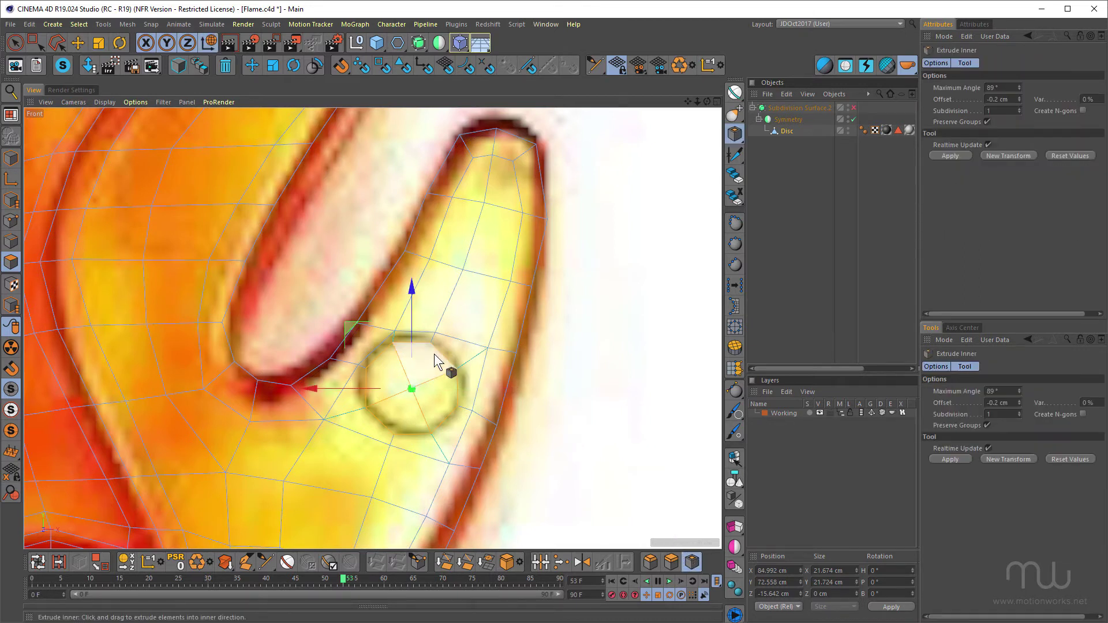
pyautogui.moveTo(547, 436); pyautogui.dragTo(542, 436)
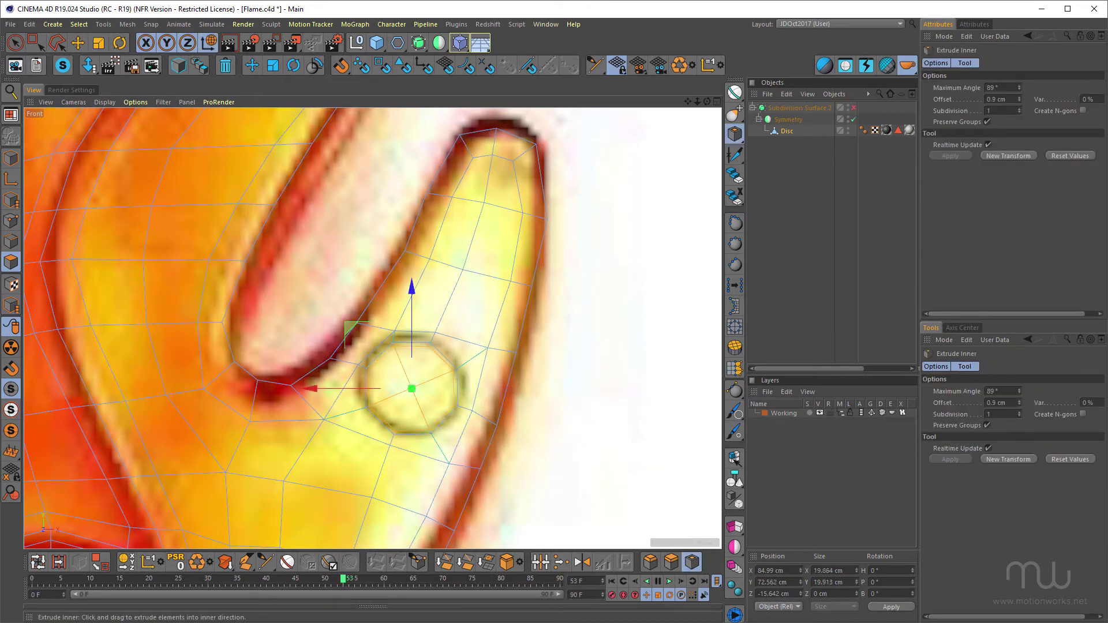
# Push the inset circle's polygons into the flame in perspective, to about -11.56 cm in Z, and turn subdivision smoothing back on.
pyautogui.middleClick(513, 385)
pyautogui.middleClick(302, 244)
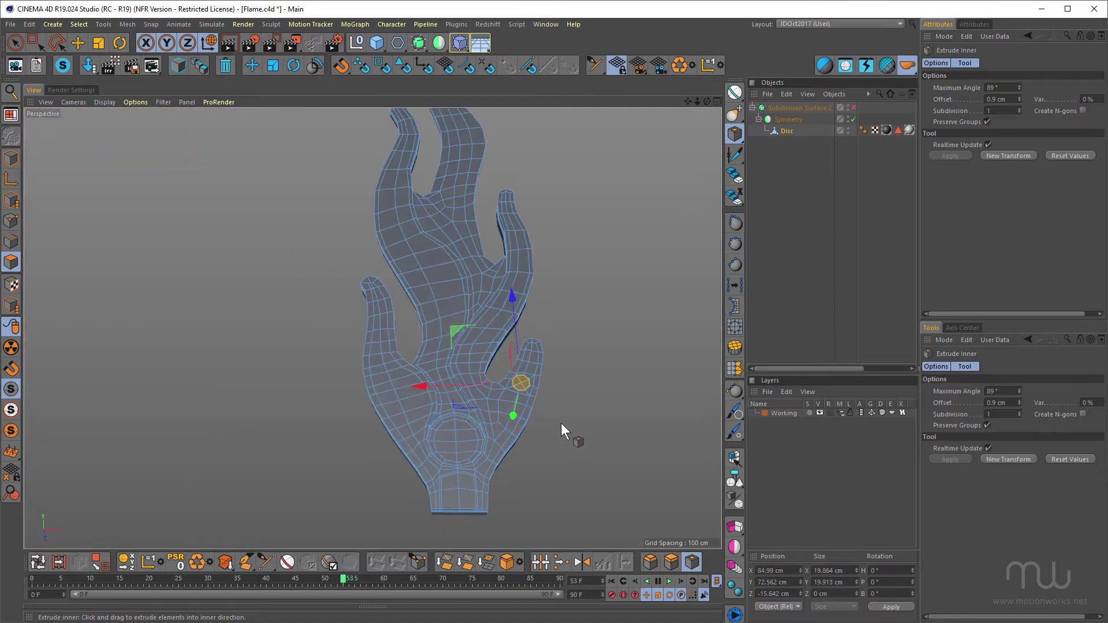
pyautogui.keyDown('alt'); pyautogui.moveTo(552, 401); pyautogui.dragTo(590, 367, button='right'); pyautogui.keyUp('alt')
pyautogui.keyDown('alt'); pyautogui.moveTo(590, 367); pyautogui.dragTo(382, 330, button='middle'); pyautogui.keyUp('alt')
pyautogui.keyDown('alt'); pyautogui.moveTo(382, 330); pyautogui.dragTo(335, 352); pyautogui.keyUp('alt')
pyautogui.keyDown('alt'); pyautogui.moveTo(335, 352); pyautogui.dragTo(330, 385, button='middle'); pyautogui.keyUp('alt')
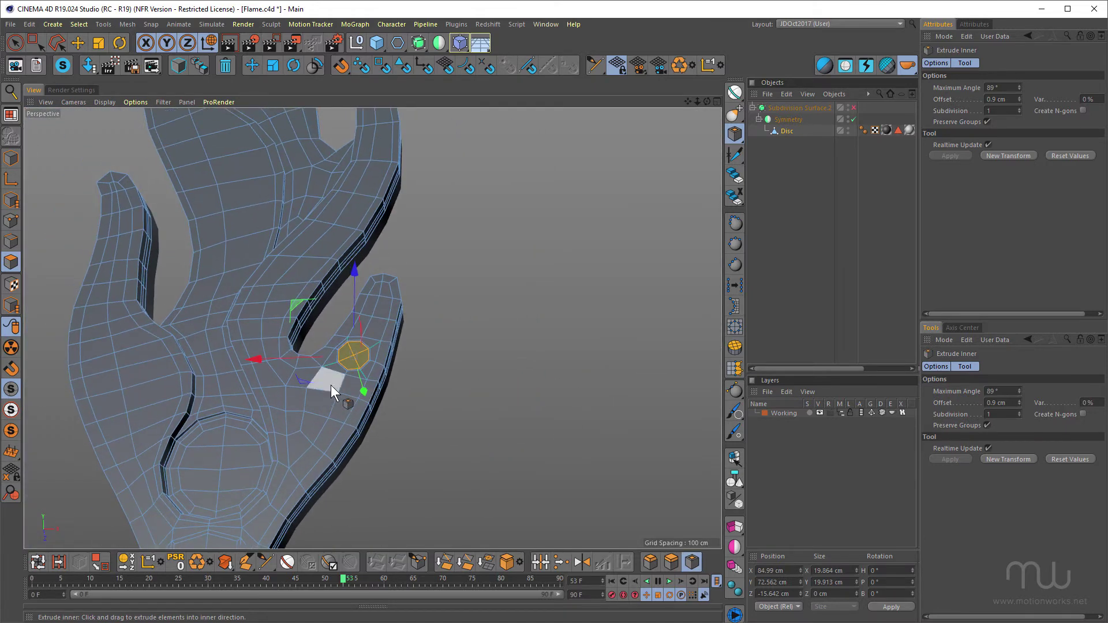
pyautogui.keyDown('alt'); pyautogui.moveTo(331, 385); pyautogui.dragTo(191, 260); pyautogui.keyUp('alt')
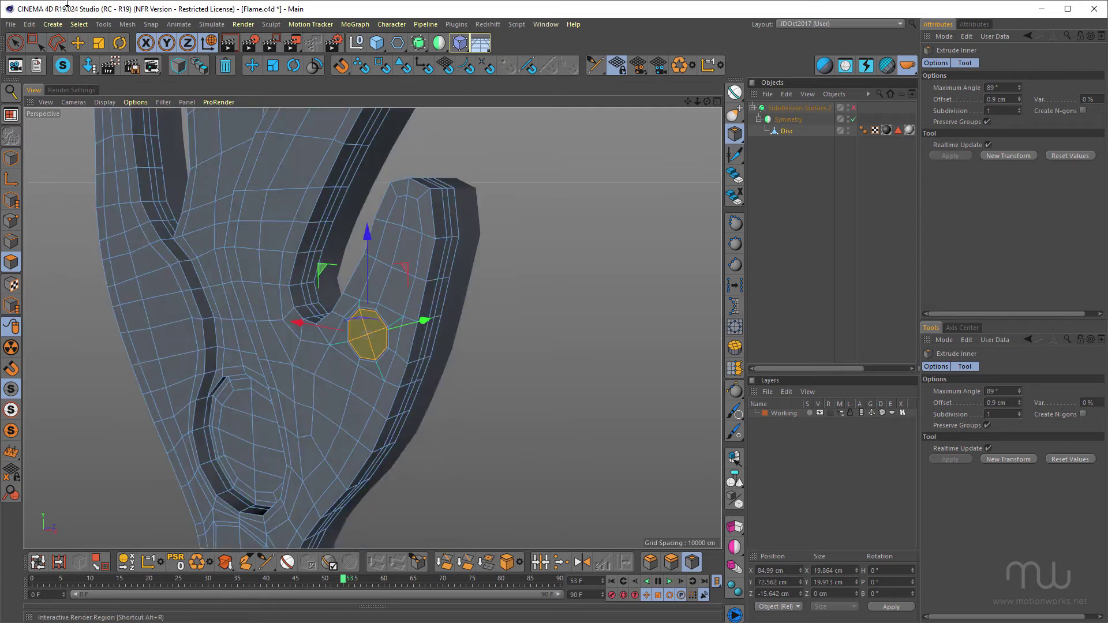
pyautogui.click(77, 42)
pyautogui.keyDown('alt'); pyautogui.moveTo(341, 345); pyautogui.dragTo(486, 359); pyautogui.keyUp('alt')
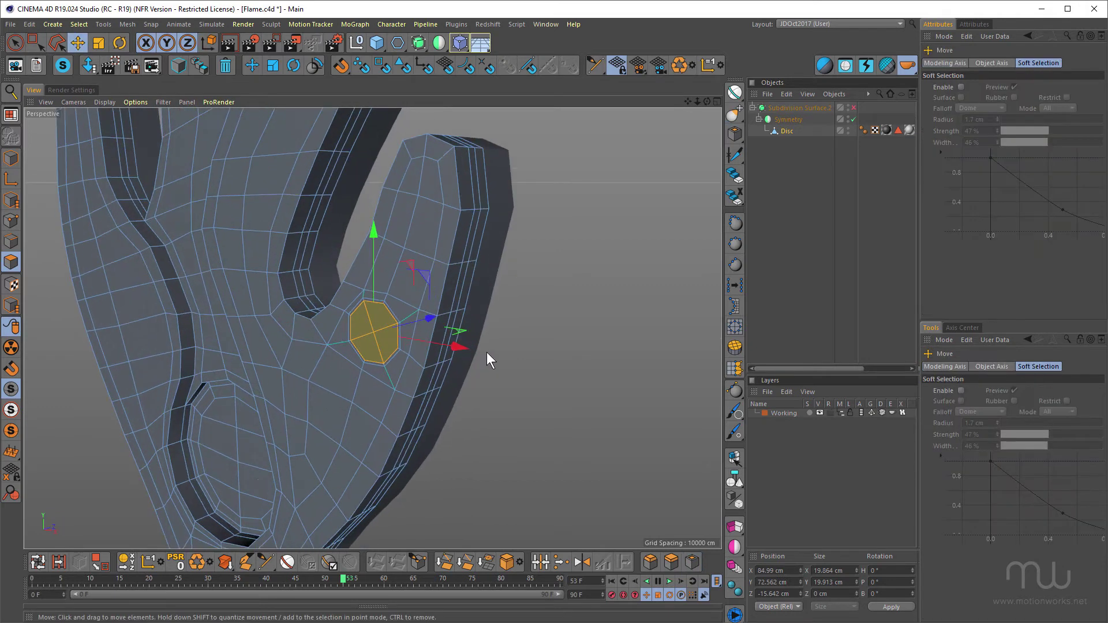
pyautogui.moveTo(420, 320); pyautogui.dragTo(424, 318)
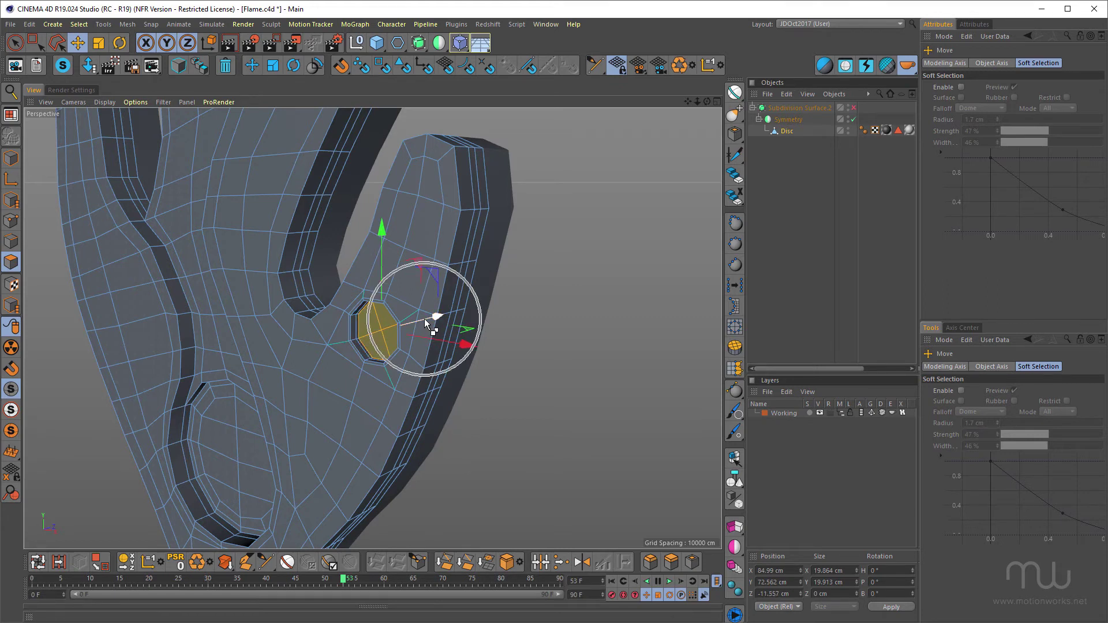
pyautogui.press('q')
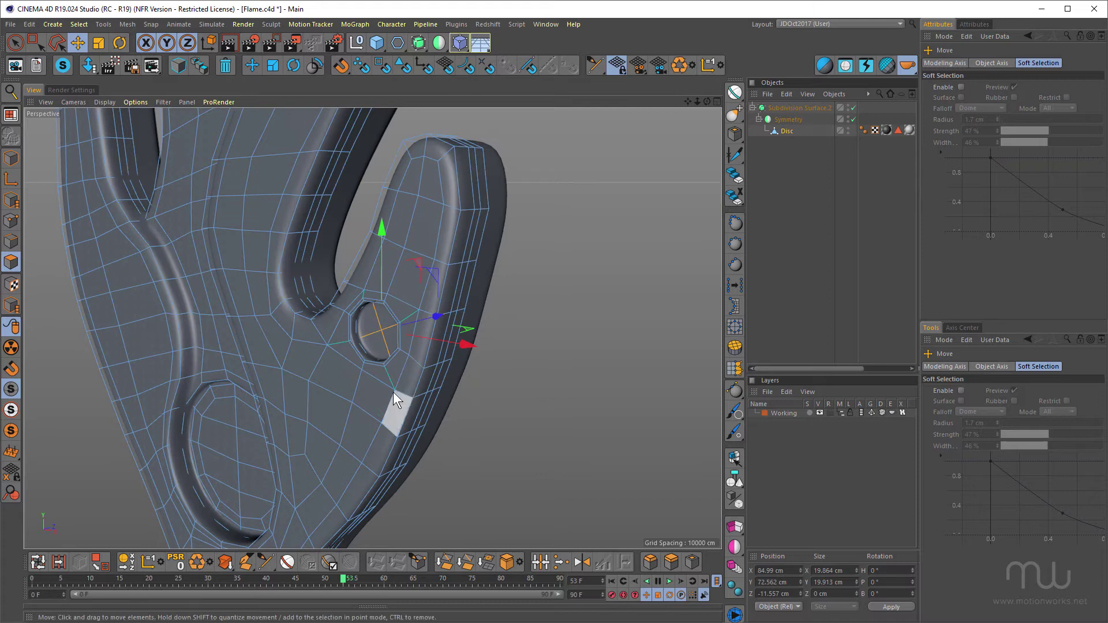
# Deselect the circle's polygons and inspect the recessed circle from several angles and in a test render.
pyautogui.keyDown('alt'); pyautogui.moveTo(395, 396); pyautogui.dragTo(372, 400, button='right'); pyautogui.keyUp('alt')
pyautogui.keyDown('alt'); pyautogui.moveTo(355, 383); pyautogui.dragTo(409, 367); pyautogui.keyUp('alt')
pyautogui.keyDown('alt'); pyautogui.moveTo(402, 283); pyautogui.dragTo(444, 265, button='right'); pyautogui.keyUp('alt')
pyautogui.keyDown('alt'); pyautogui.moveTo(444, 265); pyautogui.dragTo(442, 362); pyautogui.keyUp('alt')
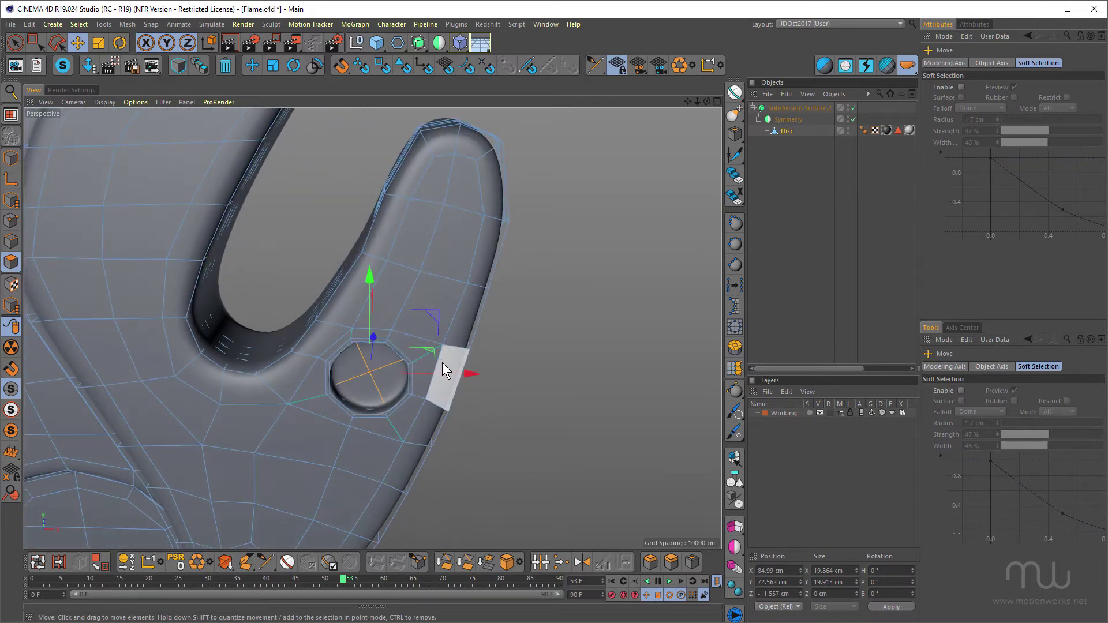
pyautogui.click(542, 289)
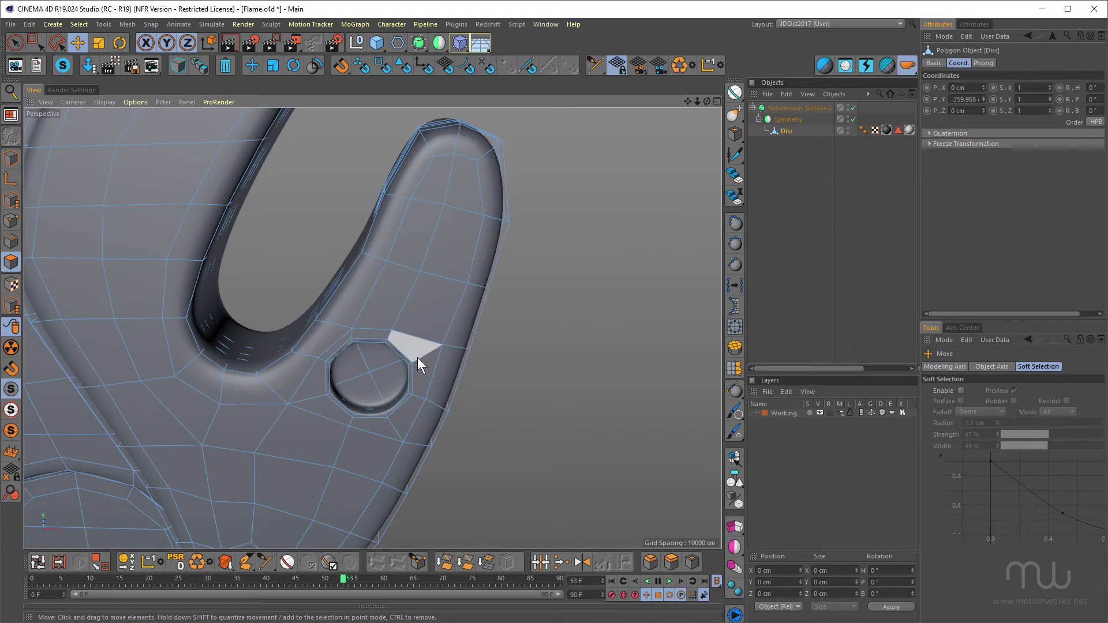
pyautogui.keyDown('alt'); pyautogui.moveTo(427, 361); pyautogui.dragTo(477, 340, button='right'); pyautogui.keyUp('alt')
pyautogui.keyDown('alt'); pyautogui.moveTo(386, 324); pyautogui.dragTo(338, 305); pyautogui.keyUp('alt')
pyautogui.keyDown('alt'); pyautogui.moveTo(396, 329); pyautogui.dragTo(271, 357, button='right'); pyautogui.keyUp('alt')
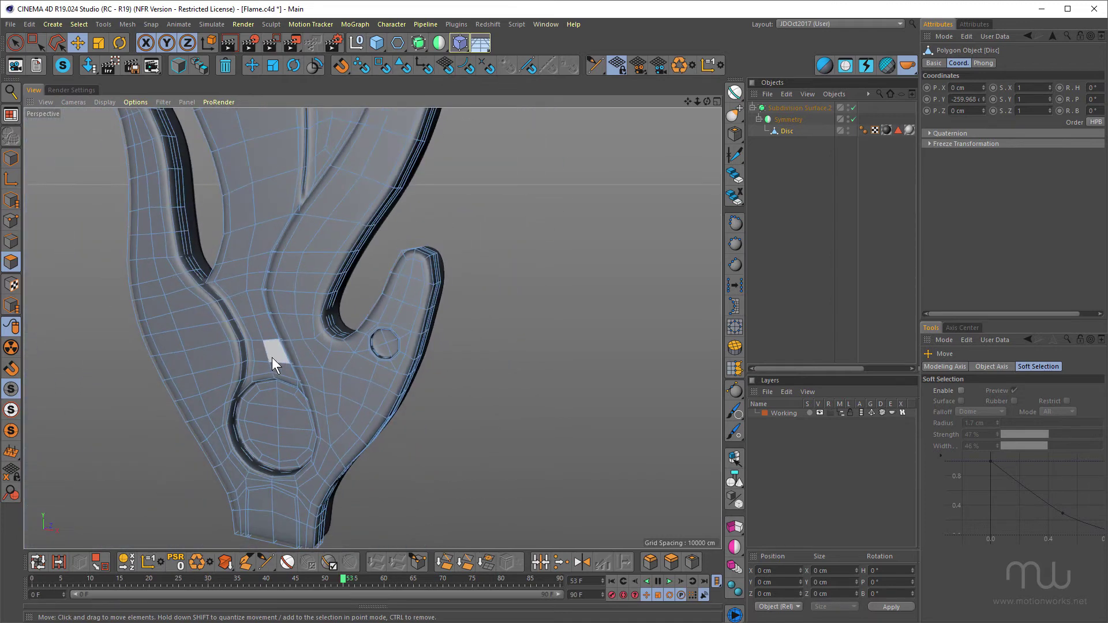
pyautogui.hotkey('ctrl', 'r')
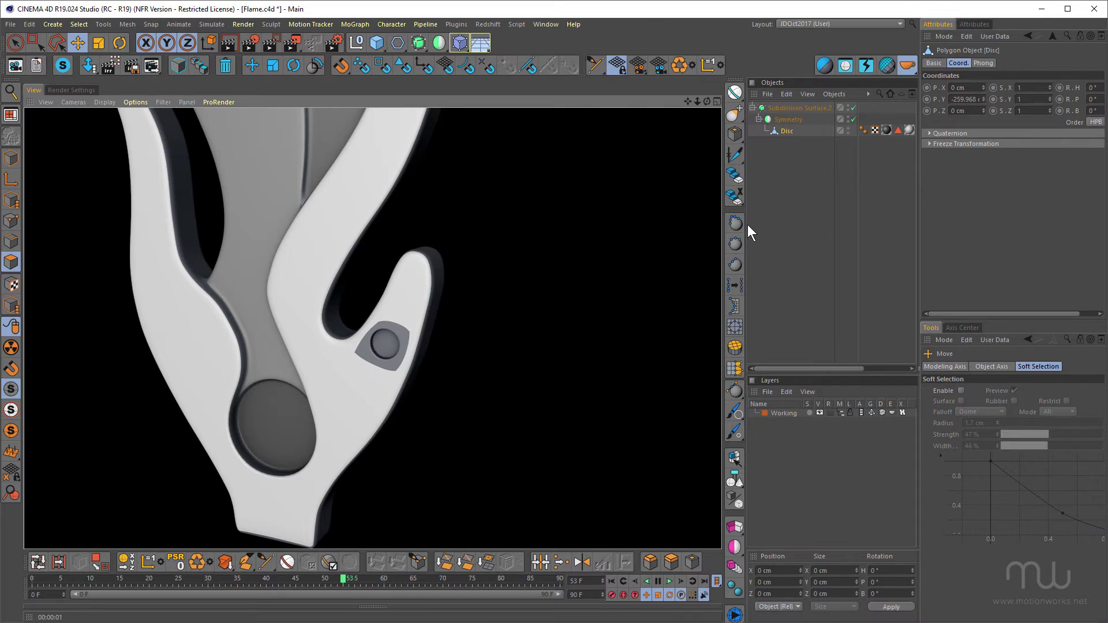
pyautogui.moveTo(747, 224); pyautogui.dragTo(556, 231)
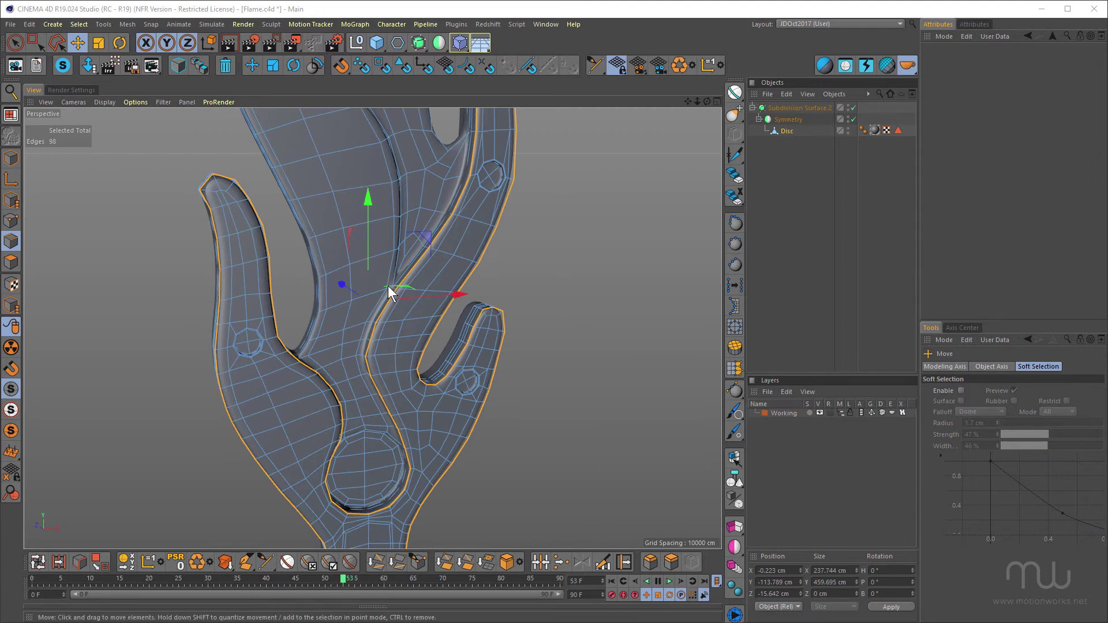
# Render a preview of the flame with its circular recesses and compare the upper flames with the artwork in the front view.
pyautogui.moveTo(359, 356)
pyautogui.keyDown('alt'); pyautogui.mouseDown()
pyautogui.moveTo(324, 341)
pyautogui.moveTo(352, 340)
pyautogui.moveTo(345, 363)
pyautogui.mouseUp(); pyautogui.keyUp('alt')
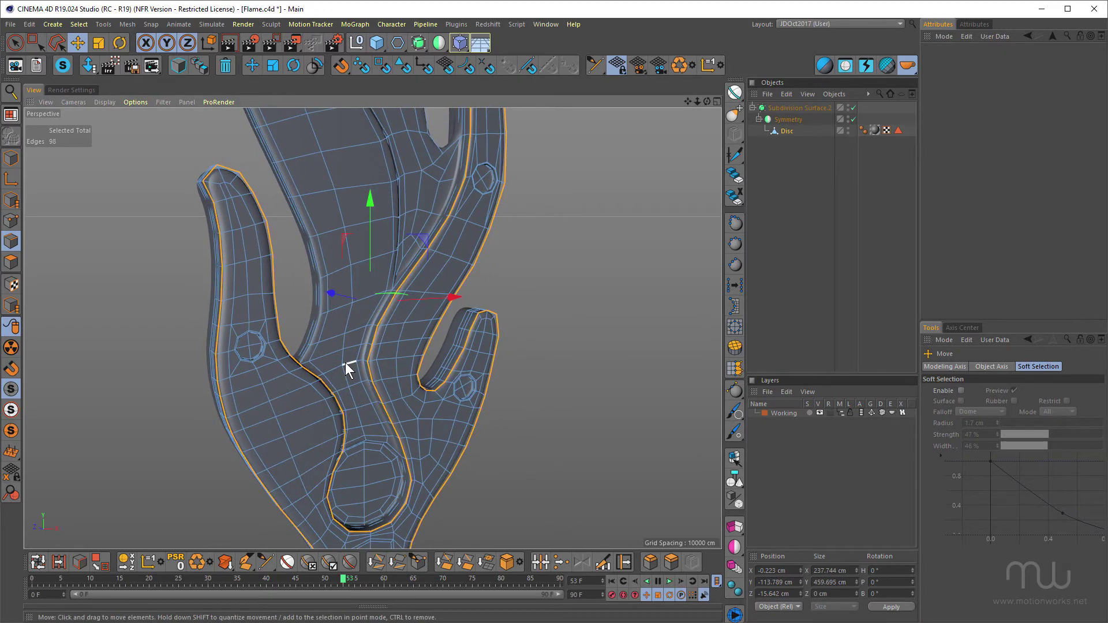
pyautogui.hotkey('ctrl', 'r')
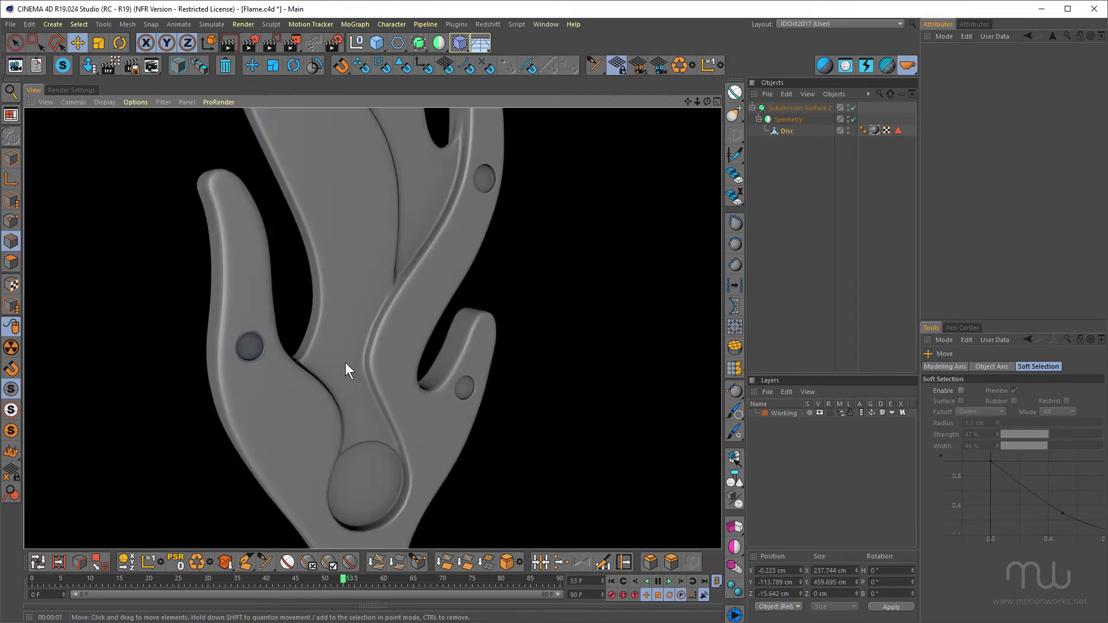
pyautogui.keyDown('alt'); pyautogui.moveTo(362, 323); pyautogui.dragTo(366, 420); pyautogui.keyUp('alt')
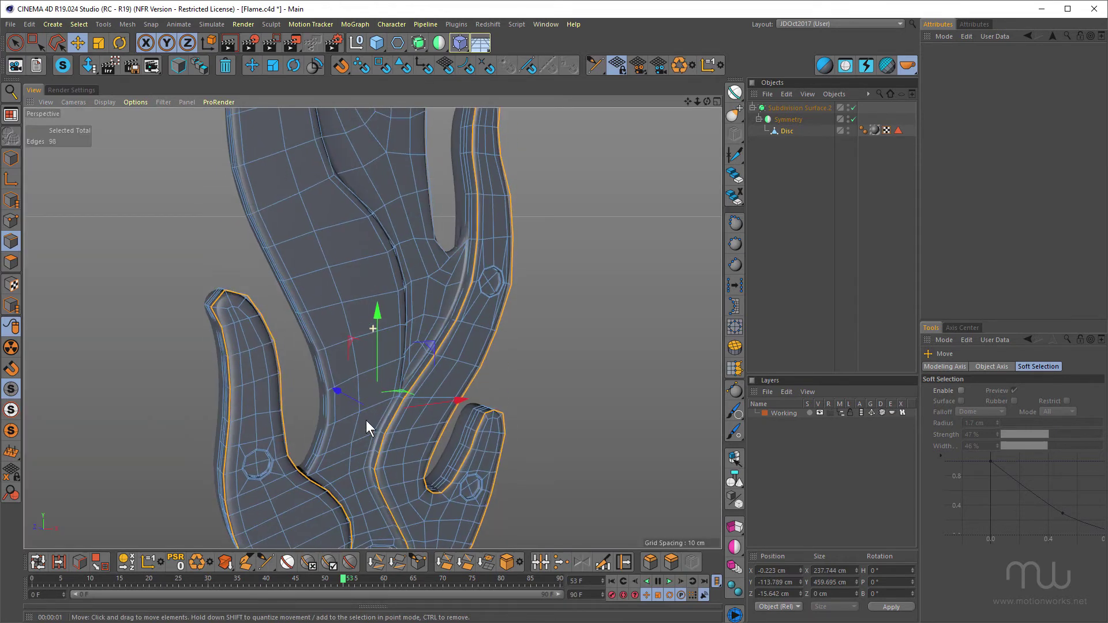
pyautogui.middleClick(403, 356)
pyautogui.middleClick(435, 354)
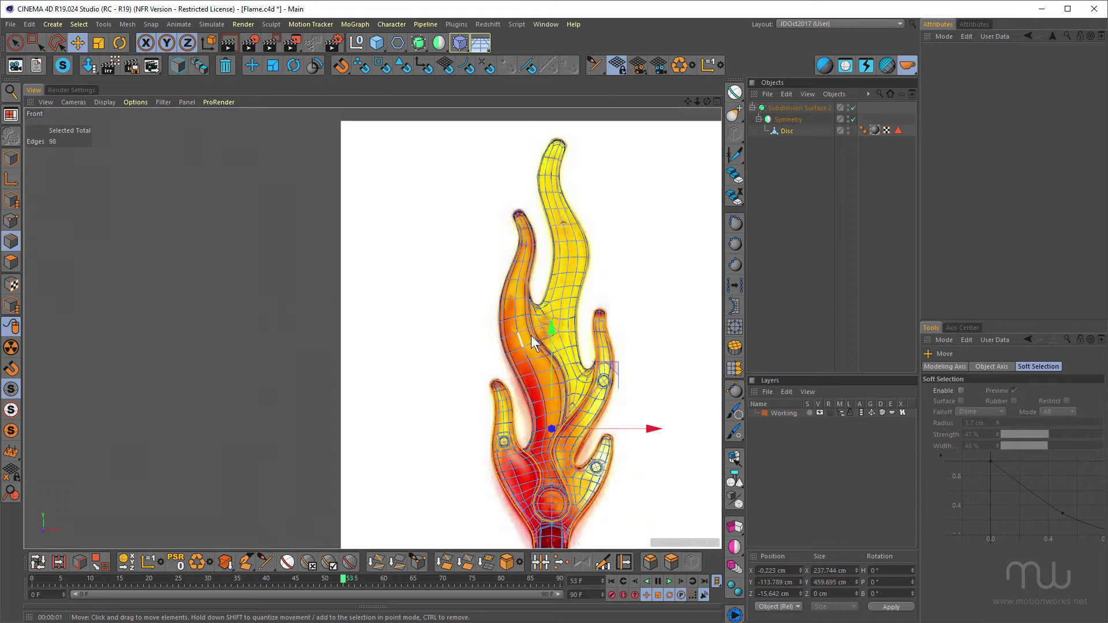
pyautogui.scroll(3, 581, 310)
pyautogui.keyDown('alt'); pyautogui.moveTo(581, 310); pyautogui.dragTo(555, 327, button='middle'); pyautogui.keyUp('alt')
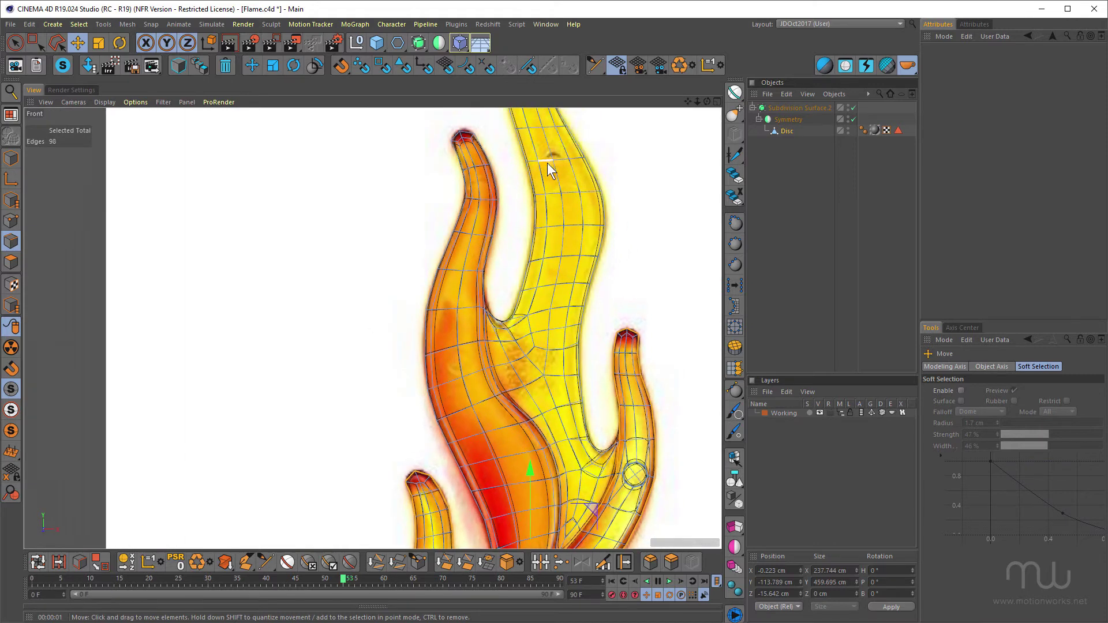
pyautogui.scroll(-3, 513, 376)
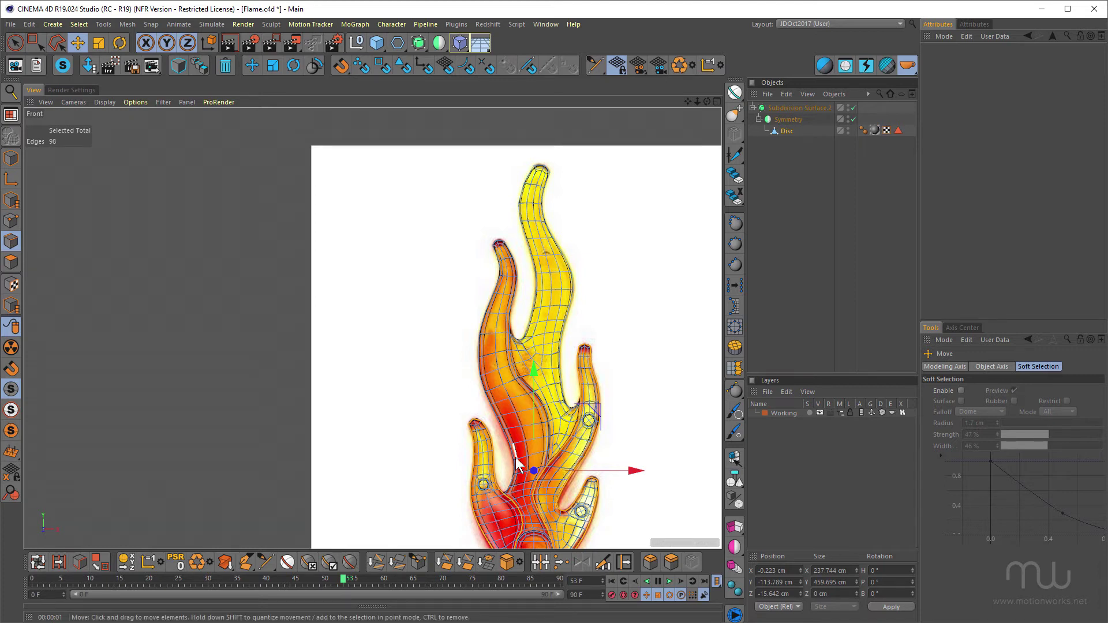
# Render the whole flame in perspective and check its shape against the front-view reference artwork again.
pyautogui.middleClick(626, 347)
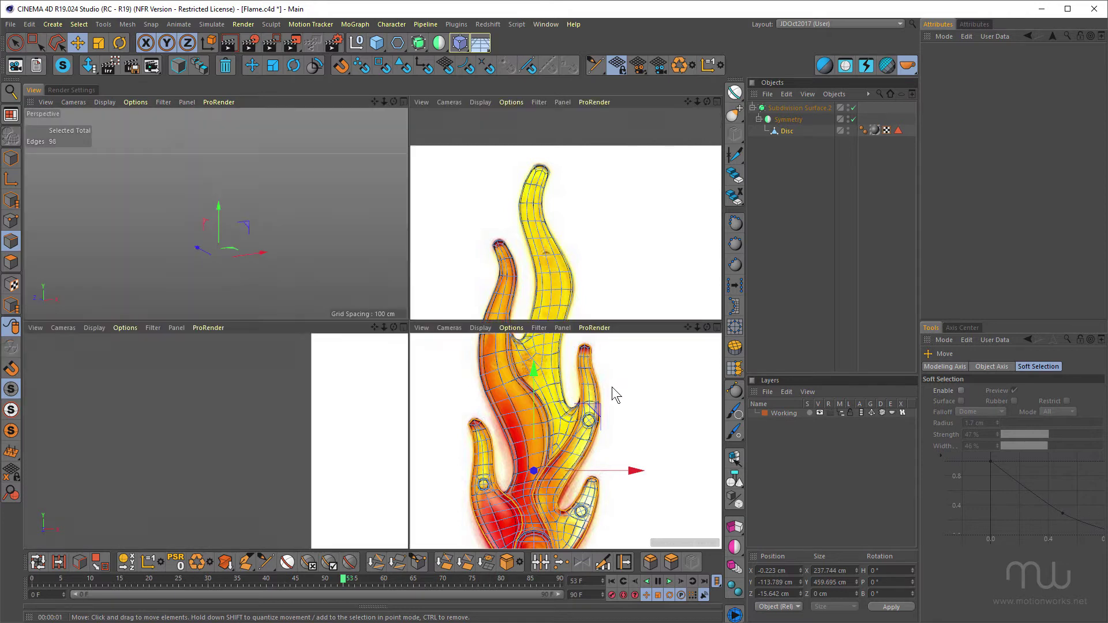
pyautogui.middleClick(326, 265)
pyautogui.keyDown('alt'); pyautogui.moveTo(423, 323); pyautogui.dragTo(384, 392); pyautogui.keyUp('alt')
pyautogui.hotkey('ctrl', 'r')
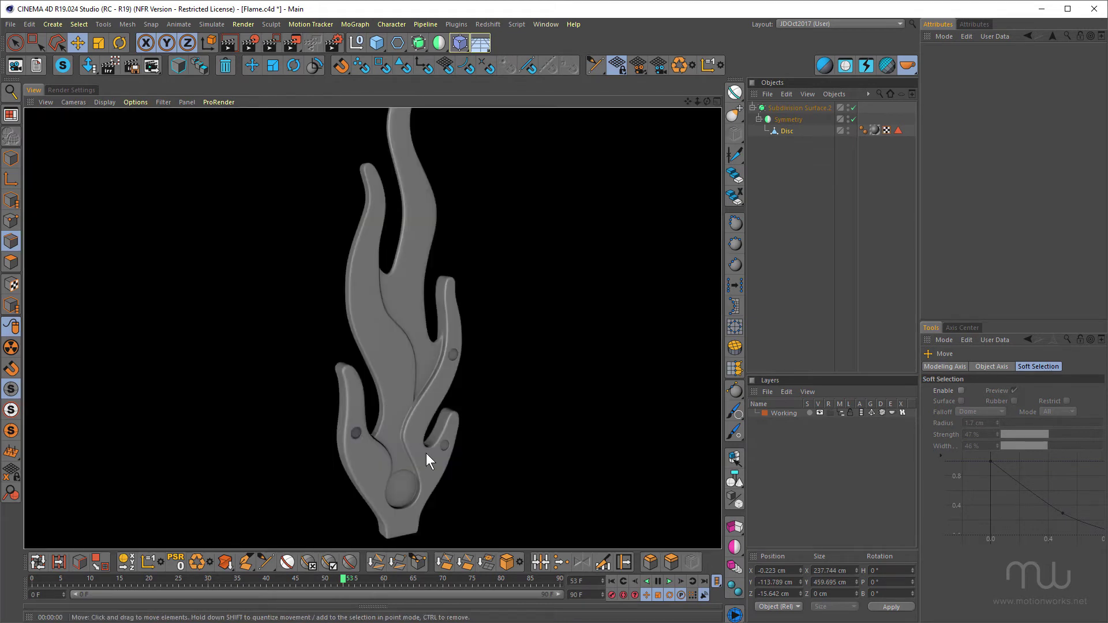
pyautogui.middleClick(426, 453)
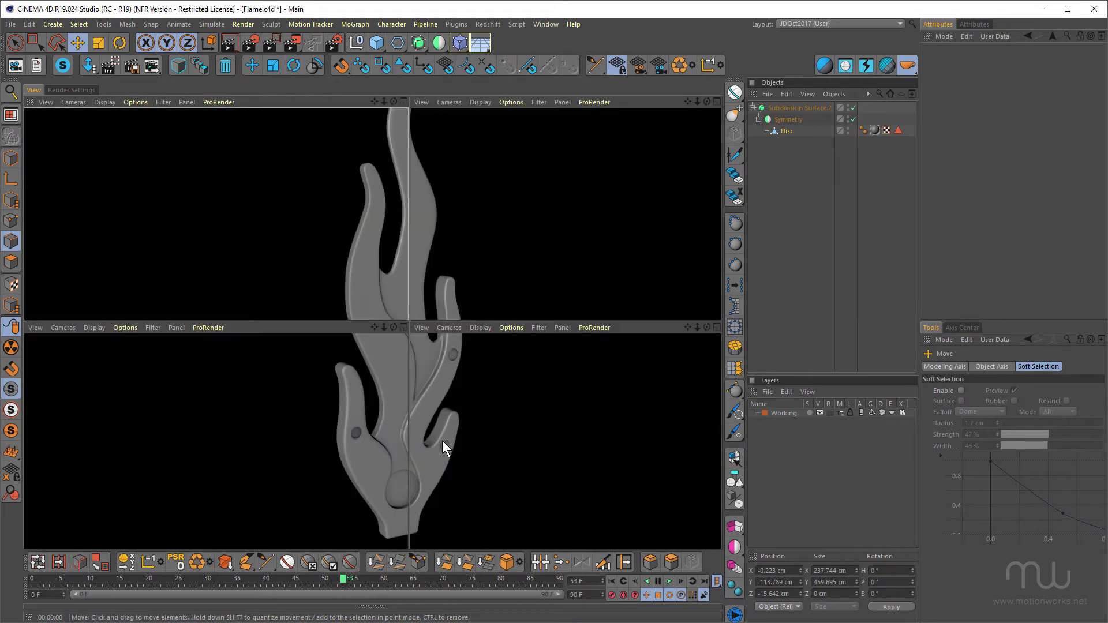
pyautogui.middleClick(589, 448)
pyautogui.keyDown('alt'); pyautogui.moveTo(549, 413); pyautogui.dragTo(505, 362, button='middle'); pyautogui.keyUp('alt')
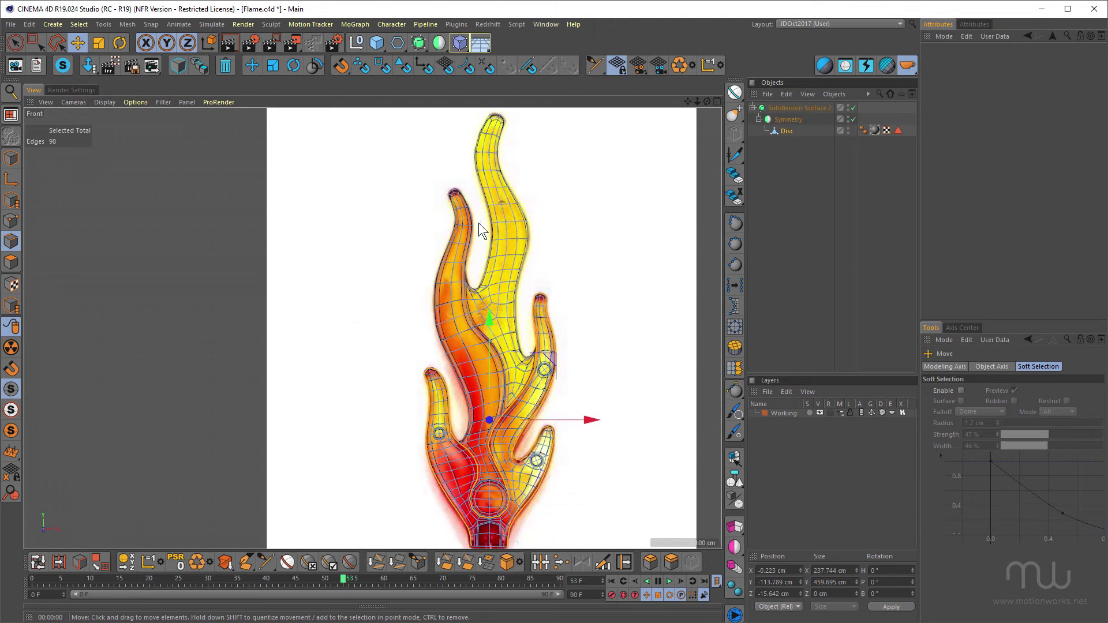
pyautogui.middleClick(536, 425)
pyautogui.middleClick(317, 295)
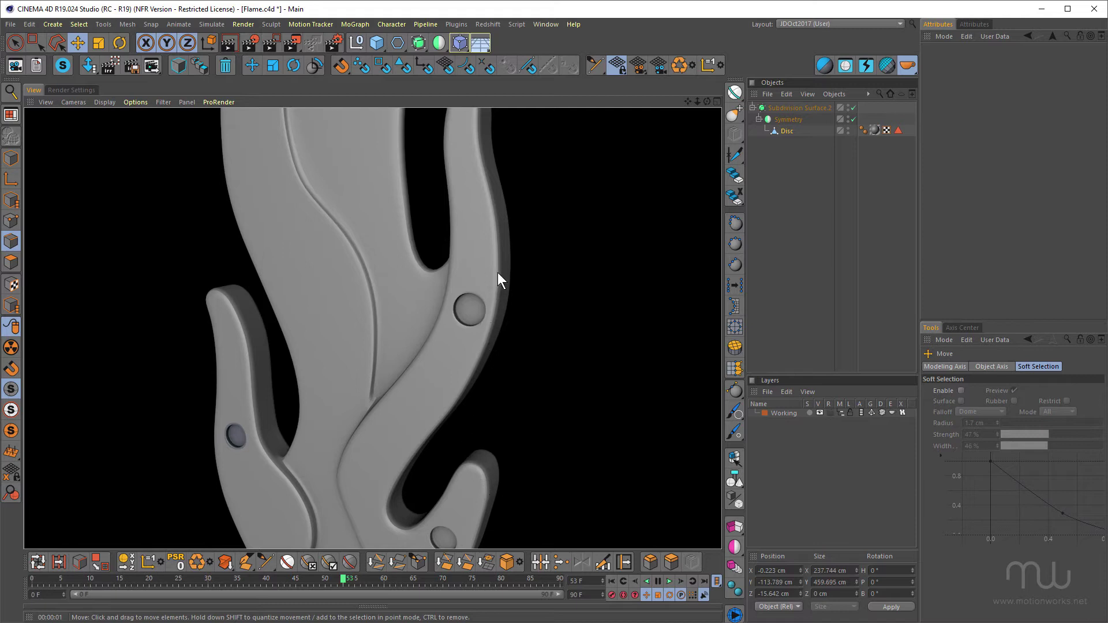
# Disable Use Edge Breaks in the Disc object's Phong tag and render a preview to check the shading.
pyautogui.click(860, 130)
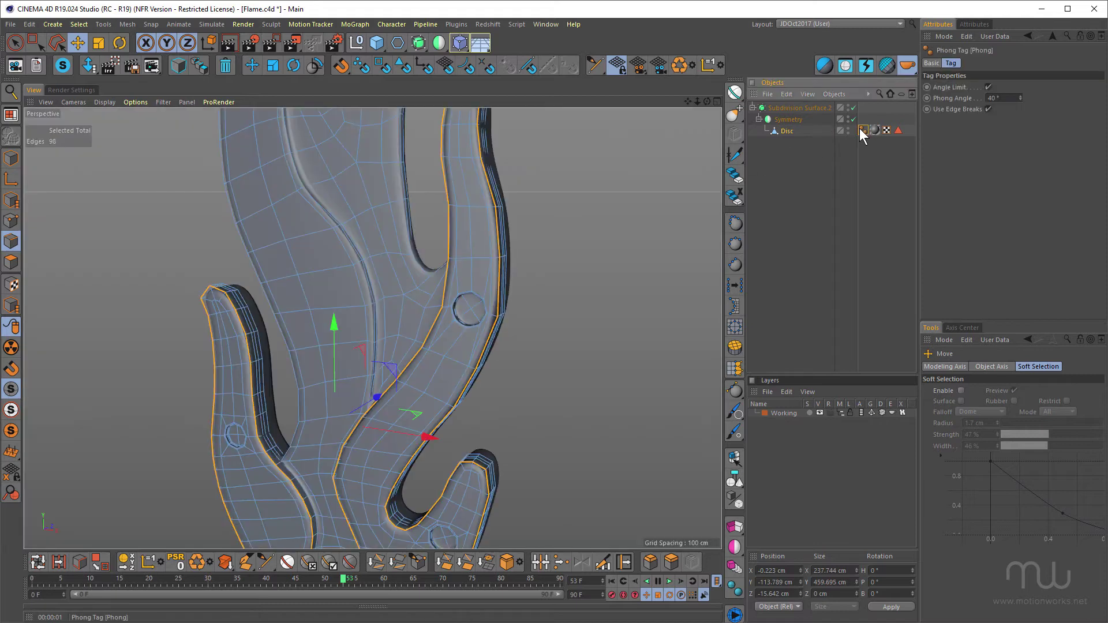
pyautogui.click(988, 109)
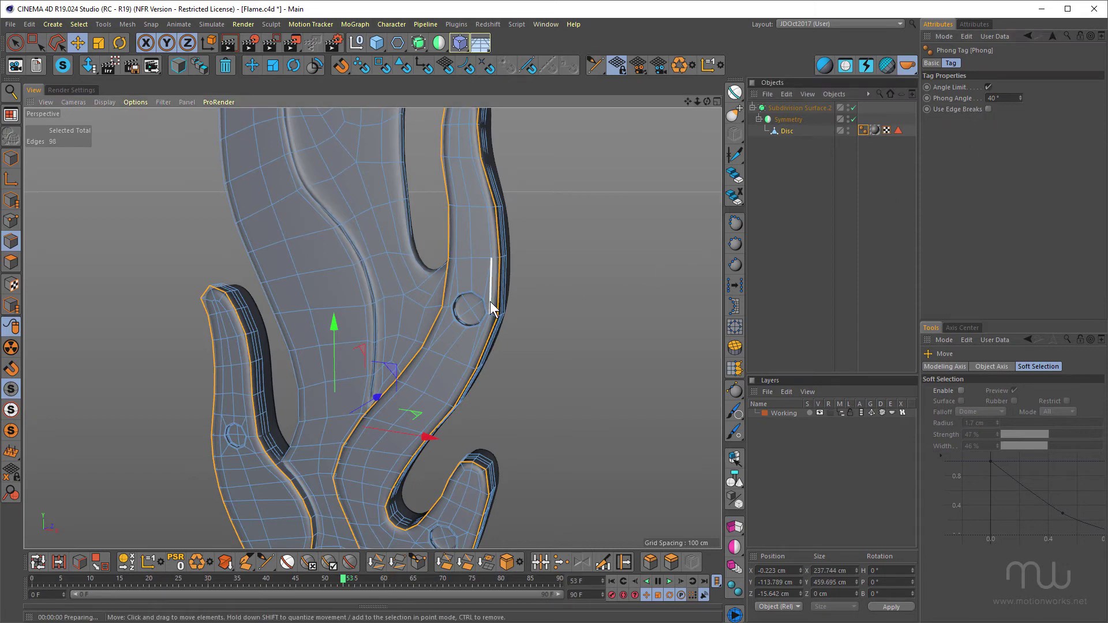
pyautogui.hotkey('ctrl', 'r')
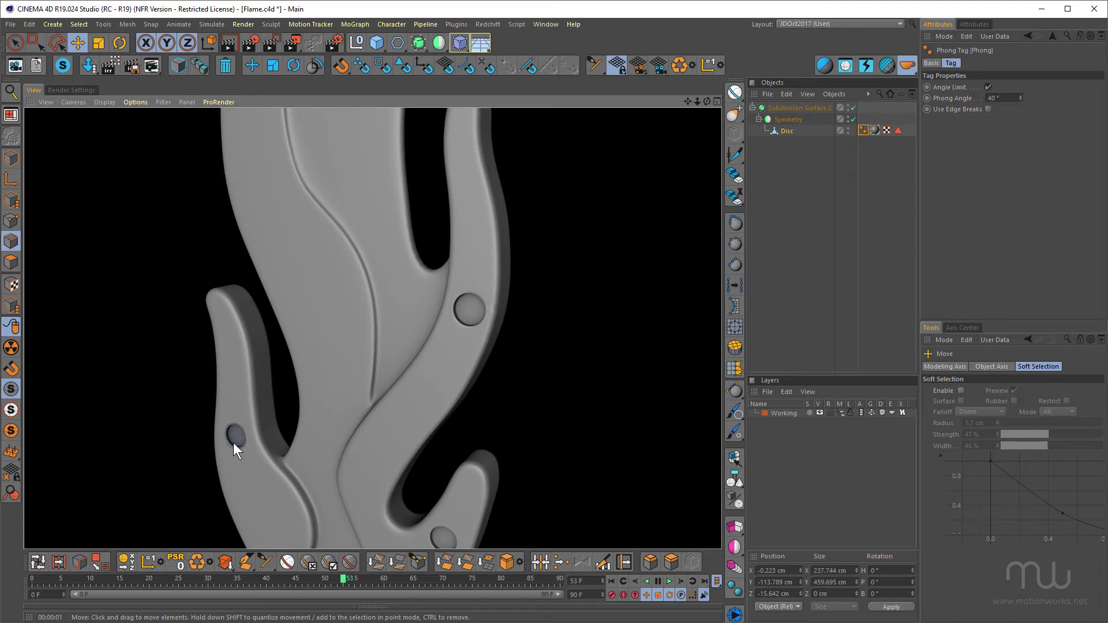
pyautogui.scroll(5, 233, 442)
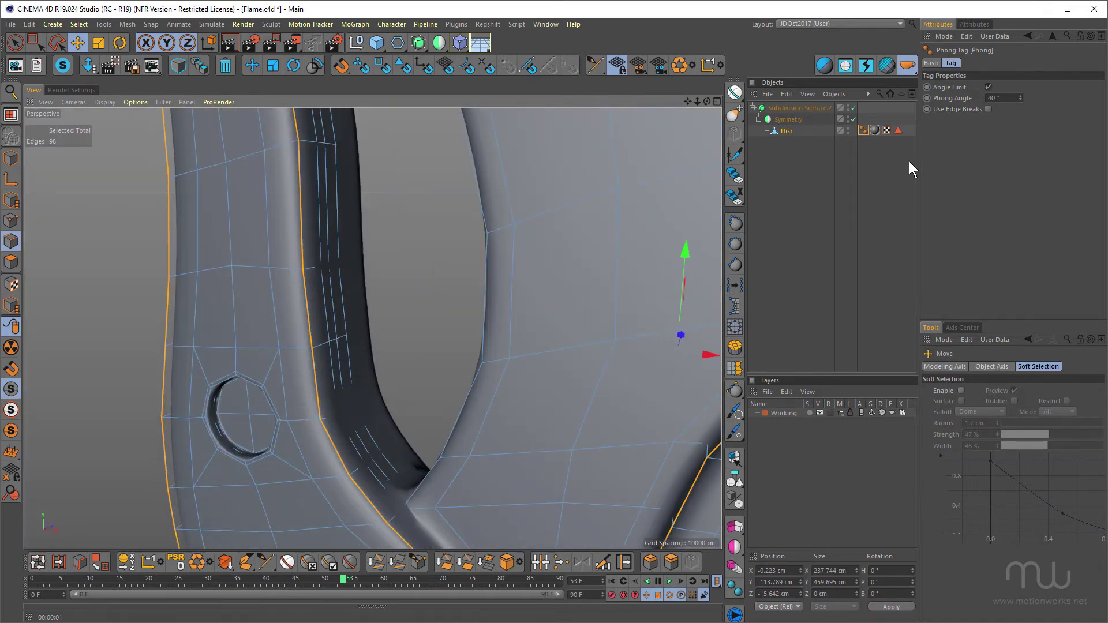
pyautogui.click(897, 130)
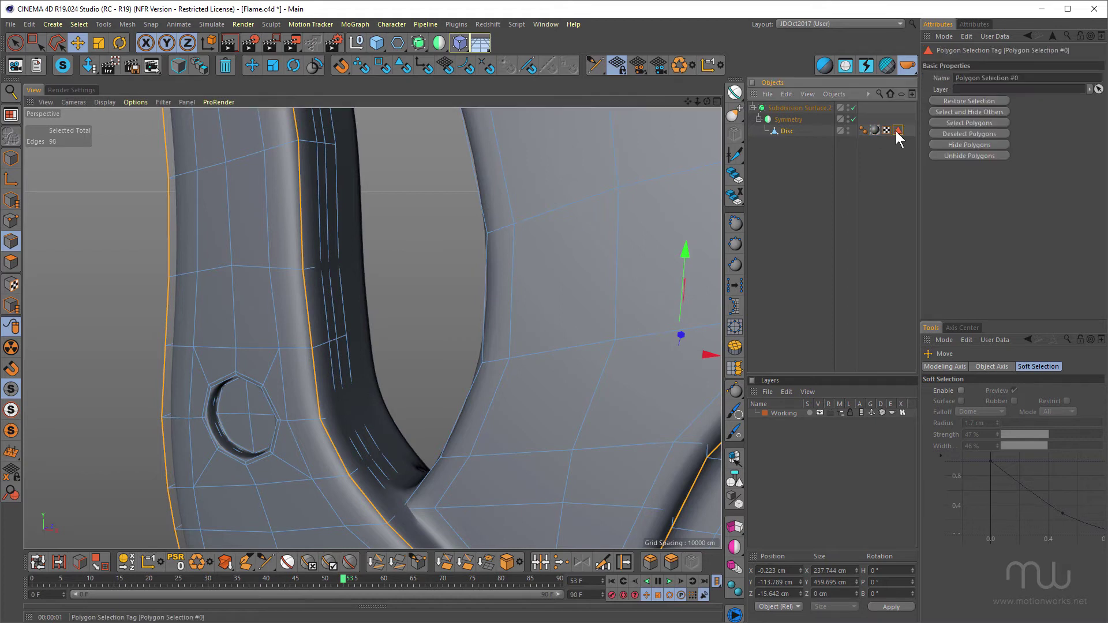
pyautogui.click(933, 156)
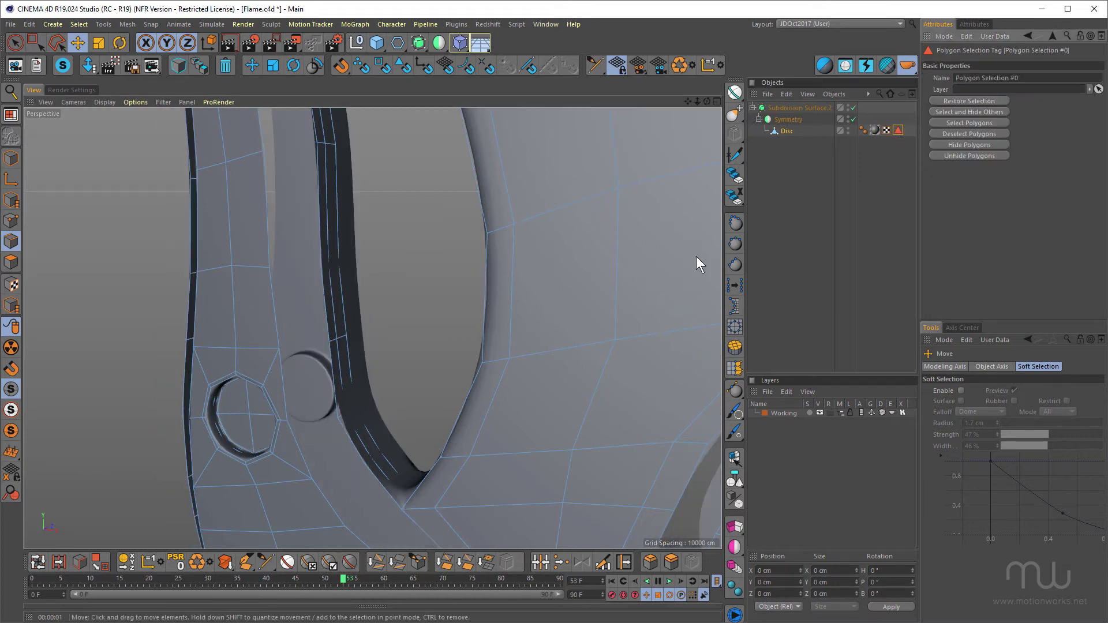
pyautogui.hotkey('alt', 'r')
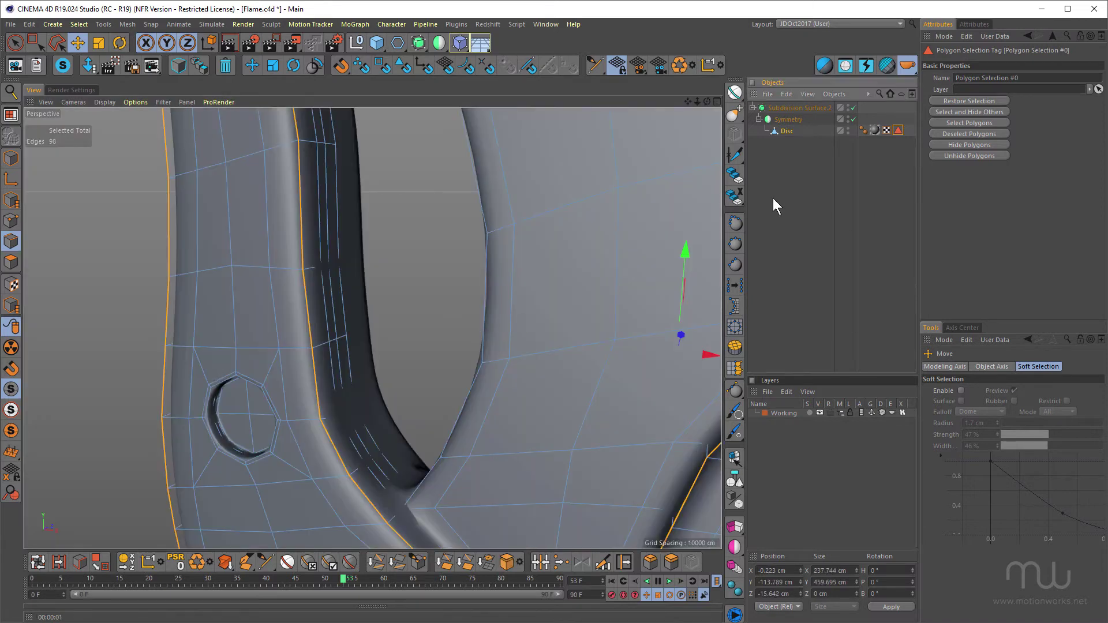
# Delete the polygon selection tag from the Disc object, render a preview and inspect the flame layers from the side.
pyautogui.click(773, 199)
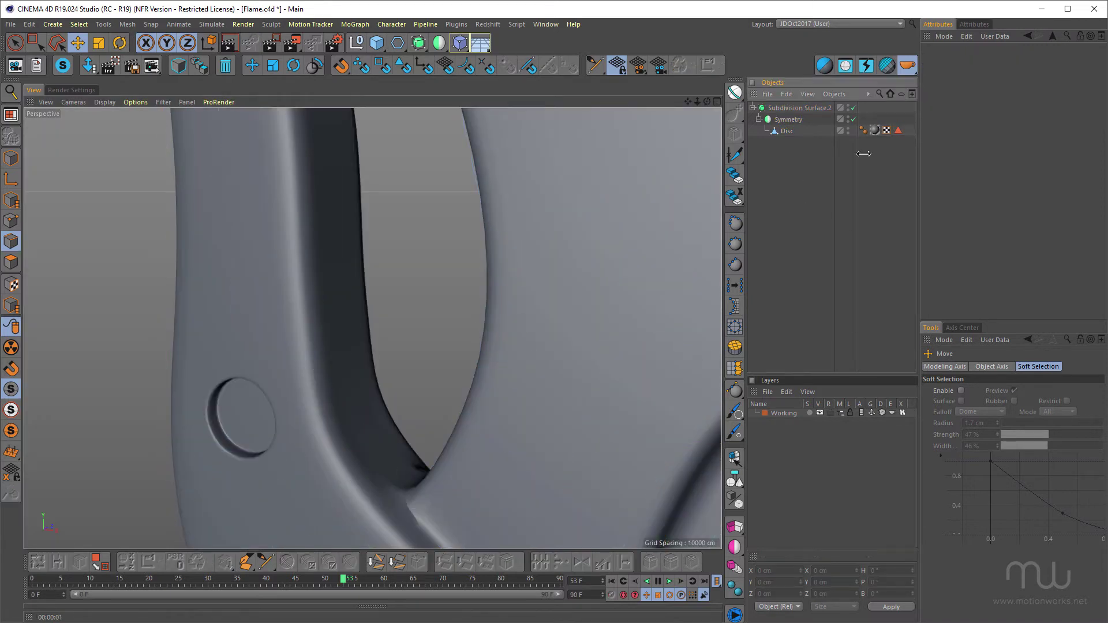
pyautogui.click(896, 131)
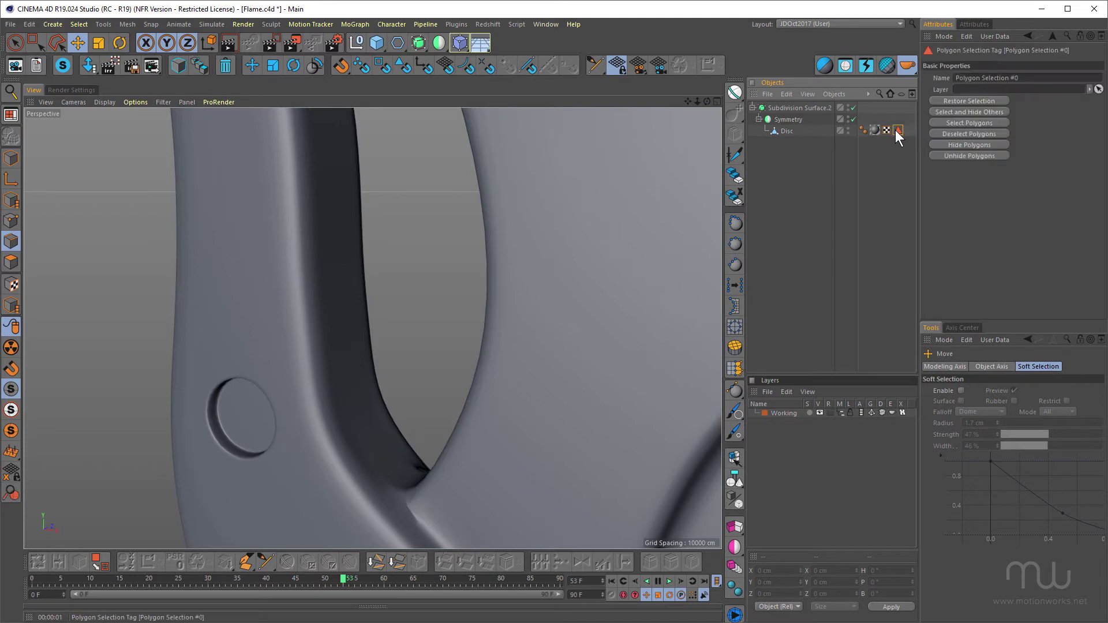
pyautogui.press('Delete')
pyautogui.hotkey('ctrl', 'r')
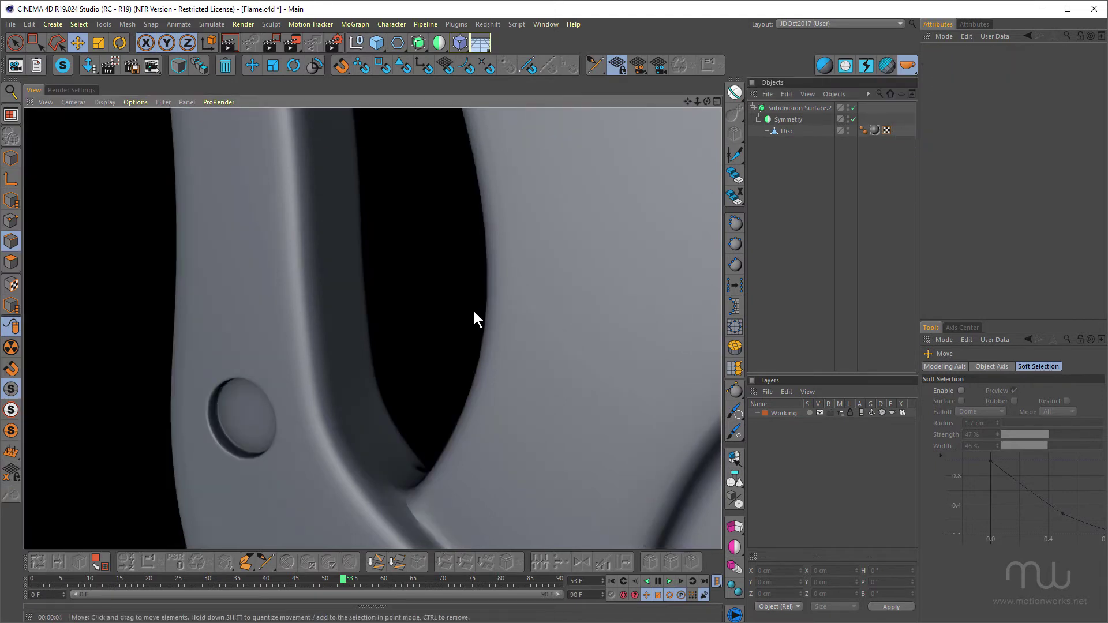
pyautogui.scroll(-10, 464, 310)
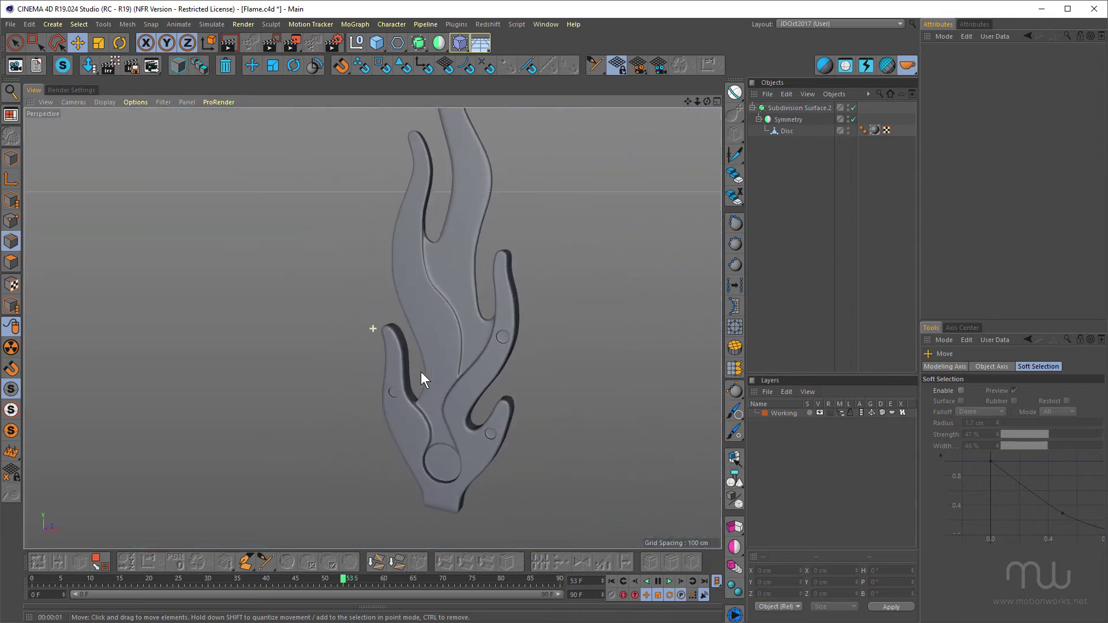
pyautogui.keyDown('alt'); pyautogui.moveTo(440, 343); pyautogui.dragTo(474, 334); pyautogui.keyUp('alt')
pyautogui.keyDown('alt'); pyautogui.moveTo(488, 256); pyautogui.dragTo(543, 236, button='right'); pyautogui.keyUp('alt')
pyautogui.keyDown('alt'); pyautogui.moveTo(543, 236); pyautogui.dragTo(496, 257); pyautogui.keyUp('alt')
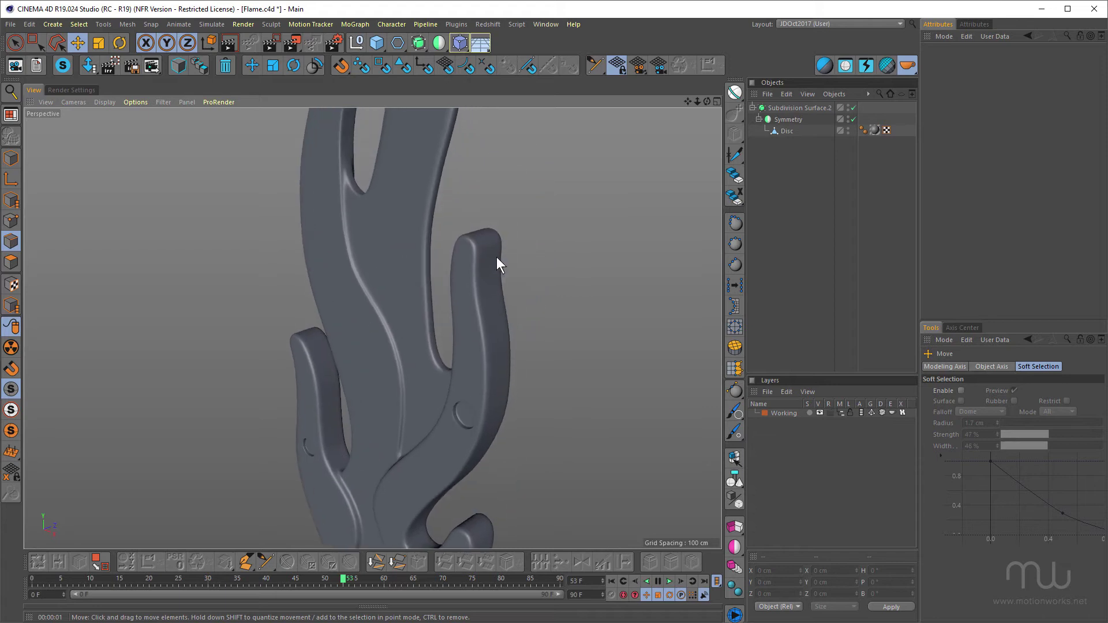
pyautogui.keyDown('alt'); pyautogui.moveTo(496, 258); pyautogui.dragTo(519, 248, button='right'); pyautogui.keyUp('alt')
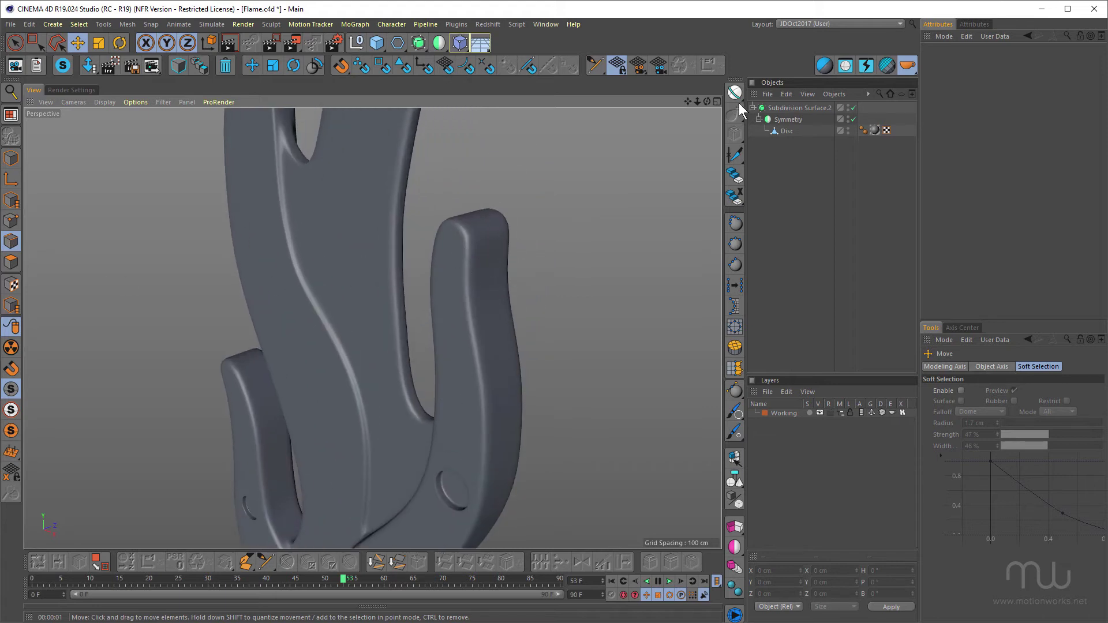
# Select the Disc object and move the already selected outline edges of the lower flame layer back to about Z -13.47 cm.
pyautogui.click(787, 131)
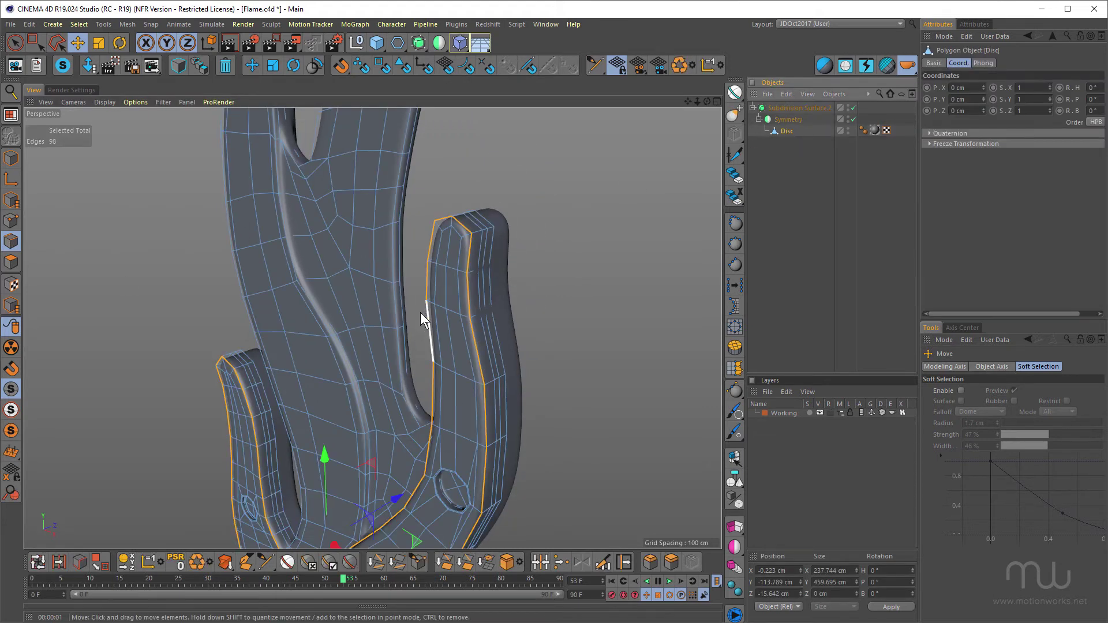
pyautogui.keyDown('alt'); pyautogui.moveTo(420, 313); pyautogui.dragTo(372, 237); pyautogui.keyUp('alt')
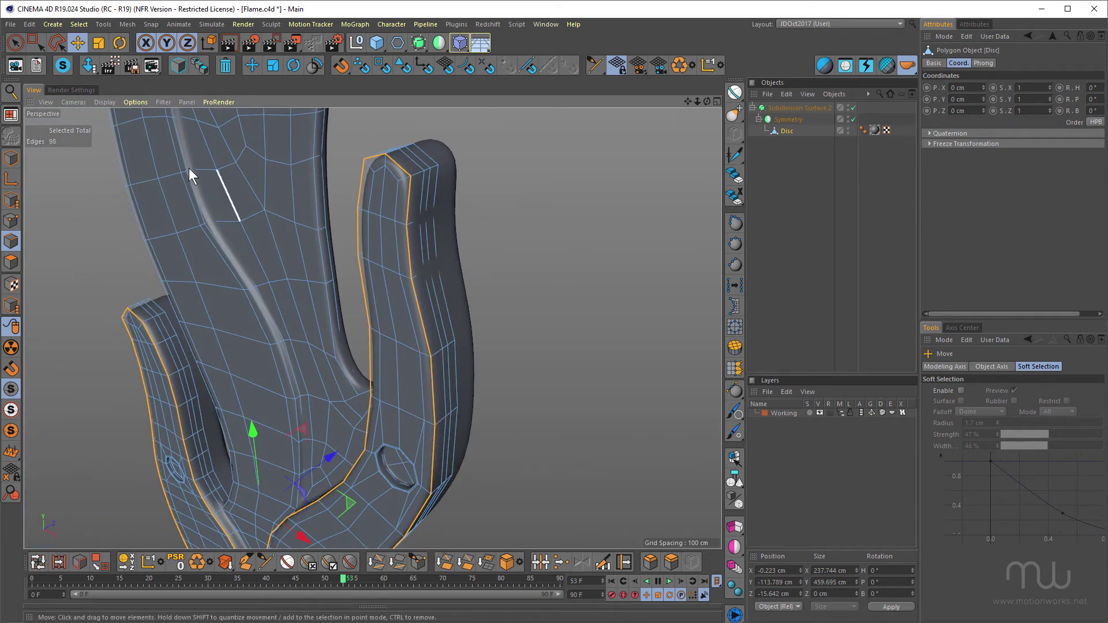
pyautogui.click(76, 43)
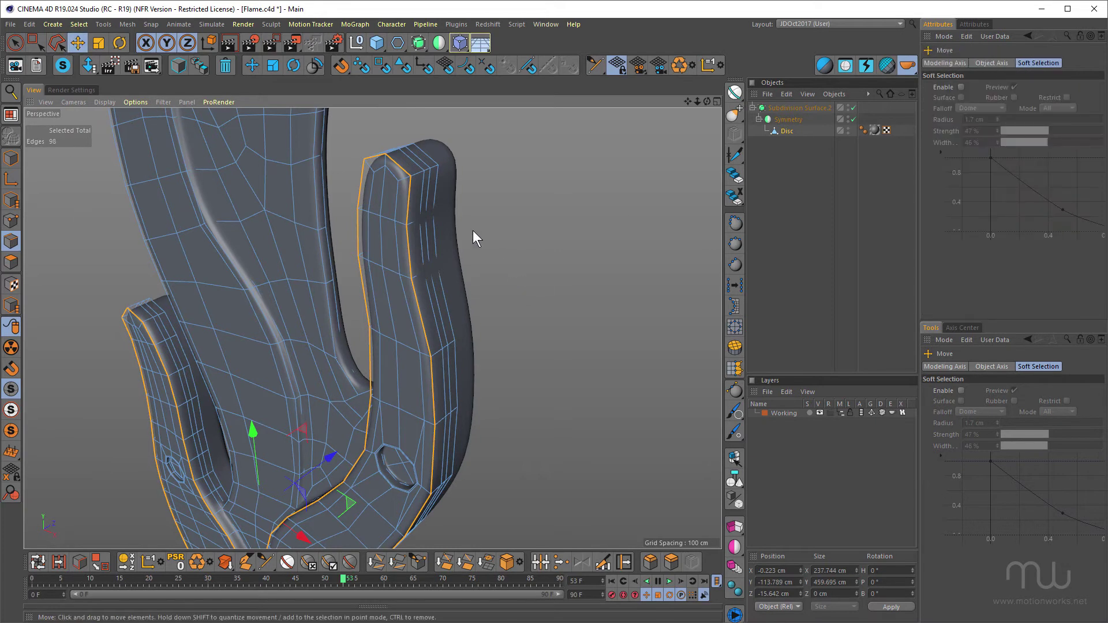
pyautogui.keyDown('alt'); pyautogui.moveTo(425, 353); pyautogui.dragTo(400, 408); pyautogui.keyUp('alt')
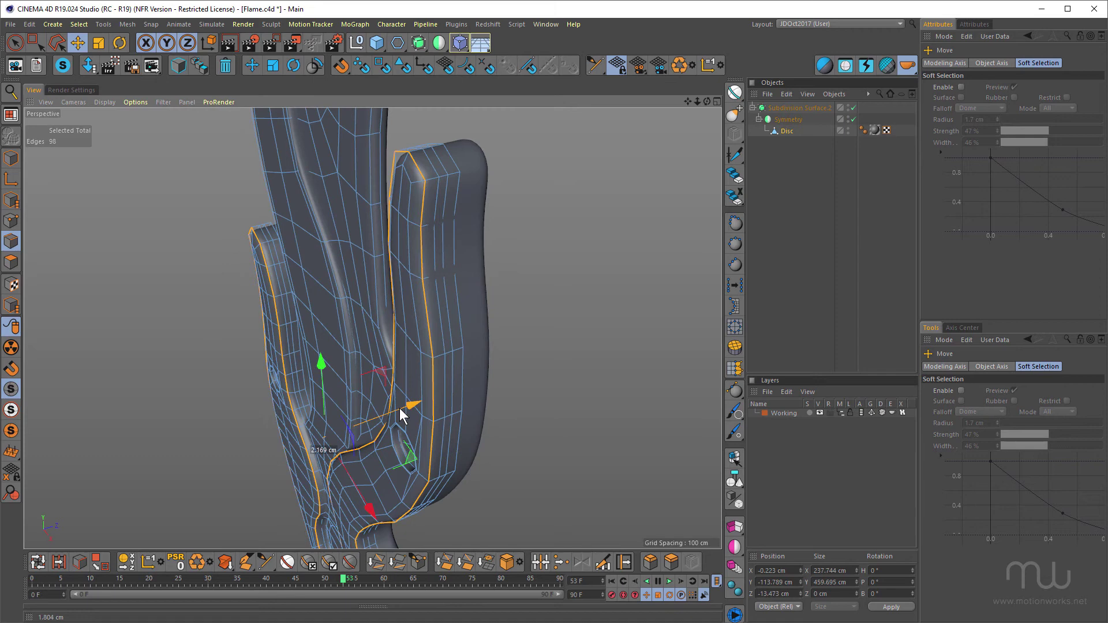
pyautogui.keyDown('alt'); pyautogui.moveTo(382, 357); pyautogui.dragTo(570, 334); pyautogui.keyUp('alt')
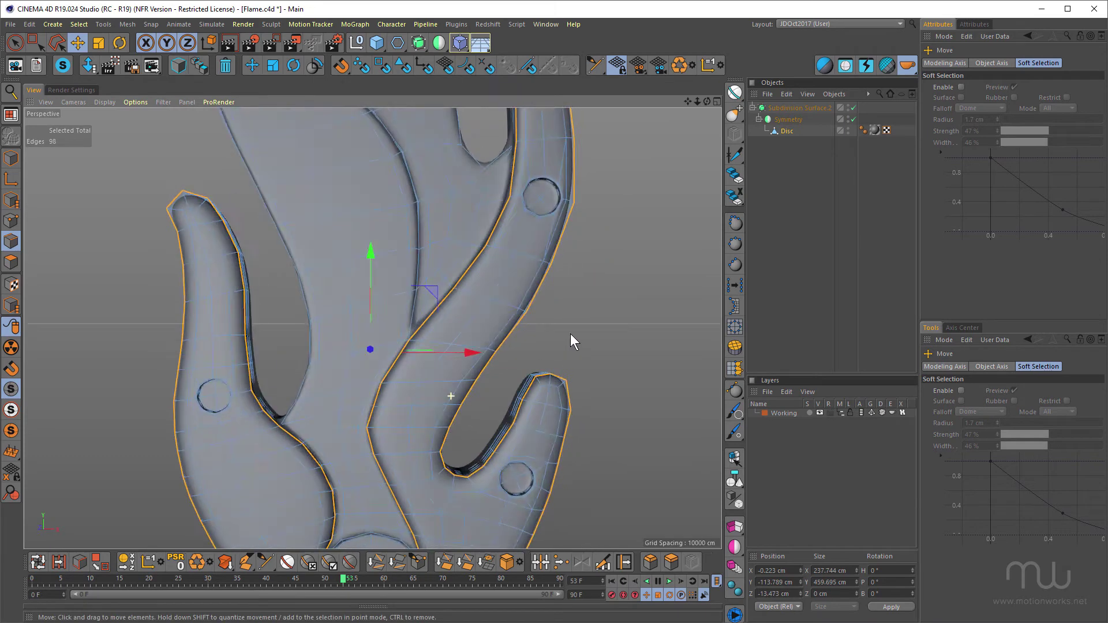
# Select the outline edges of the middle layer with the smaller upper flame and move them back to about Z -7.21 cm.
pyautogui.keyDown('alt'); pyautogui.moveTo(492, 370); pyautogui.dragTo(522, 232, button='middle'); pyautogui.keyUp('alt')
pyautogui.keyDown('alt'); pyautogui.moveTo(486, 417); pyautogui.dragTo(470, 441); pyautogui.keyUp('alt')
pyautogui.keyDown('alt'); pyautogui.moveTo(470, 441); pyautogui.dragTo(314, 205, button='right'); pyautogui.keyUp('alt')
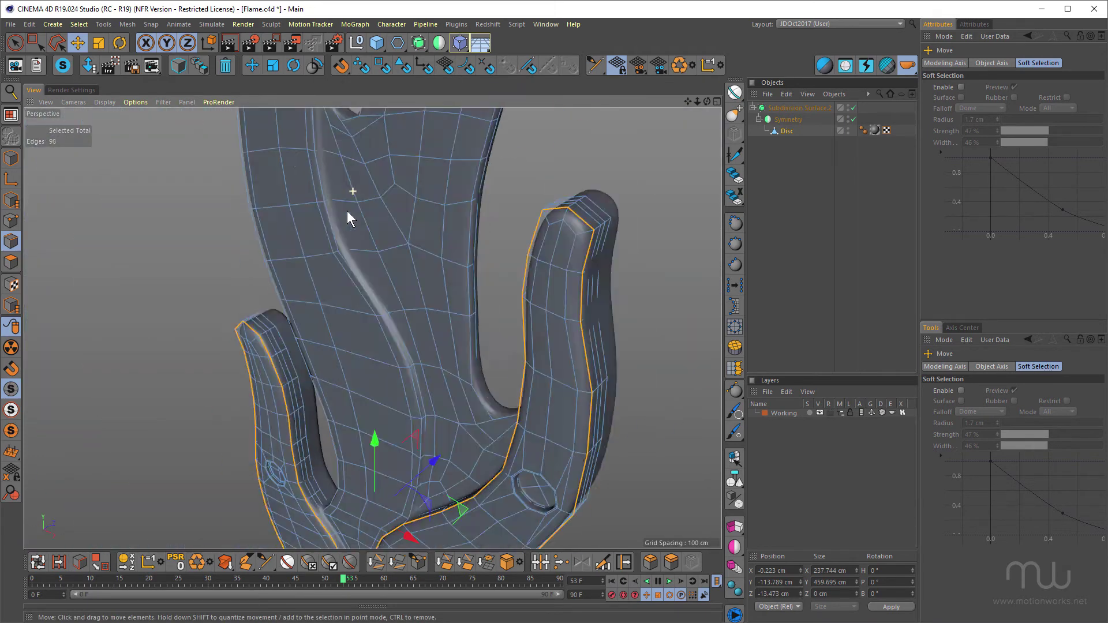
pyautogui.keyDown('alt'); pyautogui.moveTo(348, 210); pyautogui.dragTo(352, 366); pyautogui.keyUp('alt')
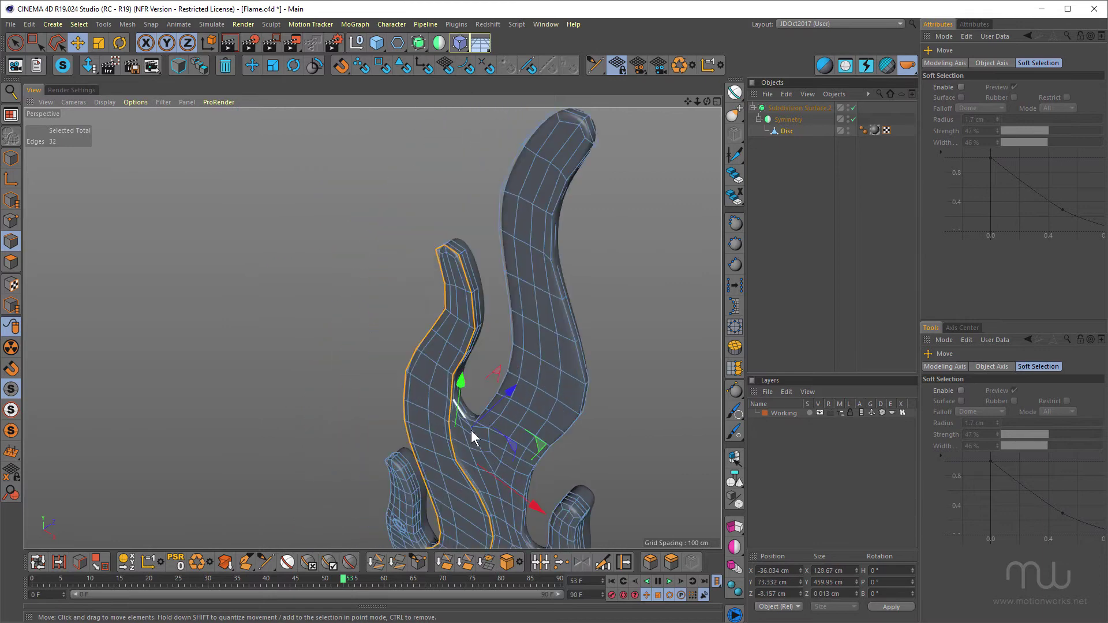
pyautogui.keyDown('alt'); pyautogui.moveTo(471, 430); pyautogui.dragTo(545, 266, button='right'); pyautogui.keyUp('alt')
pyautogui.keyDown('alt'); pyautogui.moveTo(545, 267); pyautogui.dragTo(477, 339); pyautogui.keyUp('alt')
pyautogui.moveTo(383, 279); pyautogui.dragTo(376, 278)
pyautogui.keyDown('alt'); pyautogui.moveTo(376, 278); pyautogui.dragTo(304, 277); pyautogui.keyUp('alt')
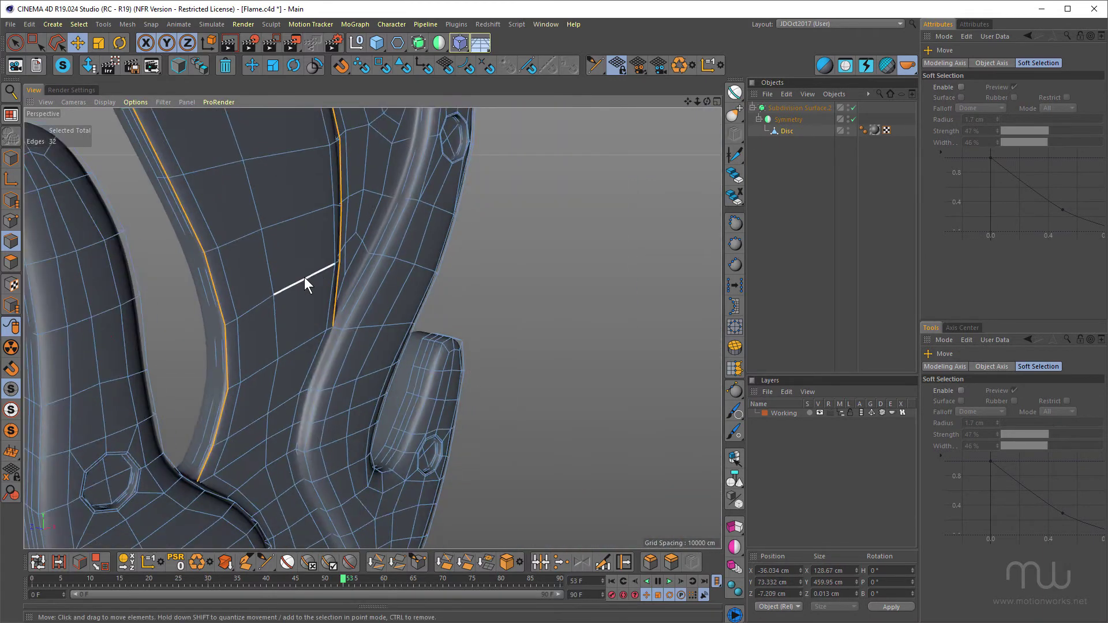
# Select the outline edges of the tallest flame layer and move them back to about Z -3.91 cm.
pyautogui.keyDown('alt'); pyautogui.moveTo(393, 299); pyautogui.dragTo(389, 393, button='right'); pyautogui.keyUp('alt')
pyautogui.keyDown('alt'); pyautogui.moveTo(389, 393); pyautogui.dragTo(333, 344); pyautogui.keyUp('alt')
pyautogui.doubleClick(396, 295)
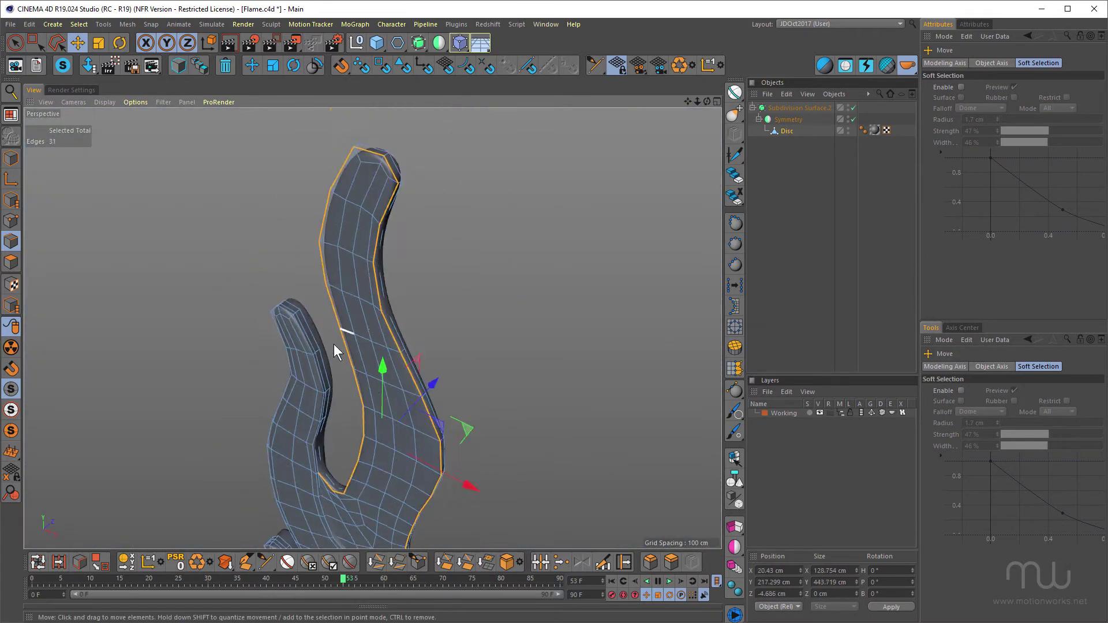
pyautogui.scroll(3, 472, 464)
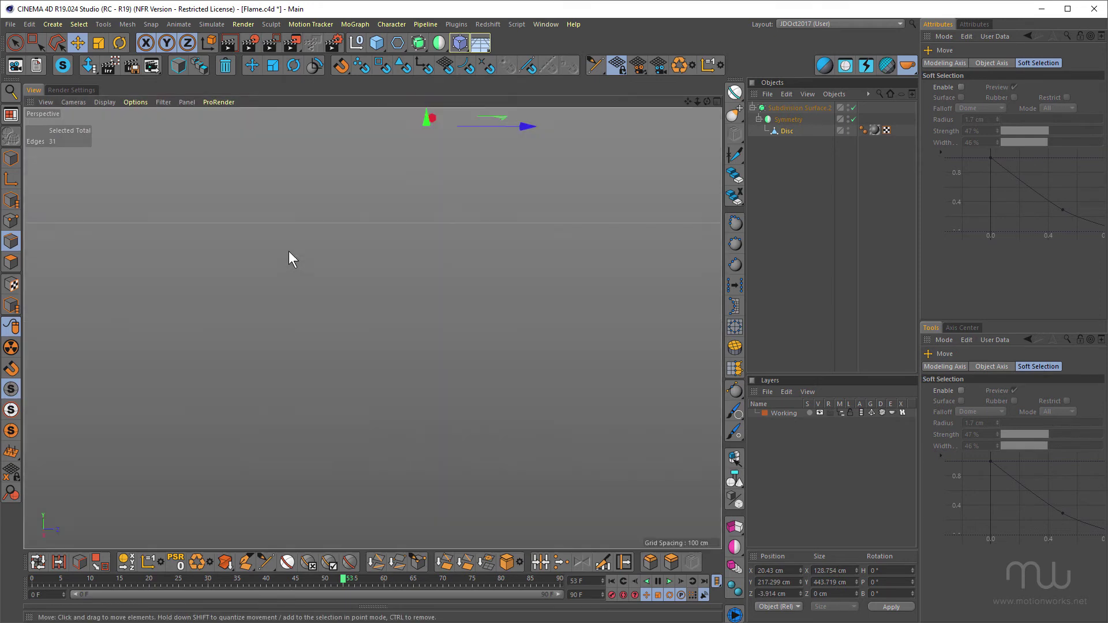
pyautogui.keyDown('alt'); pyautogui.moveTo(288, 251); pyautogui.dragTo(502, 279); pyautogui.keyUp('alt')
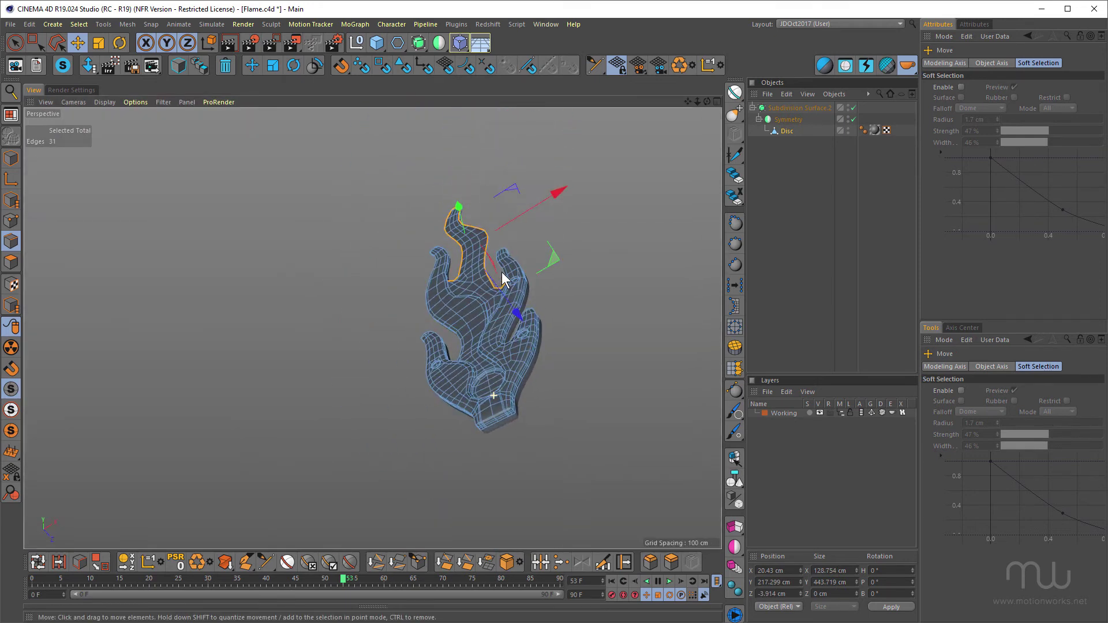
# Select the four front polygons at the flame's base below the large circle and pull them forward to about Z -23.16 cm.
pyautogui.scroll(4, 573, 379)
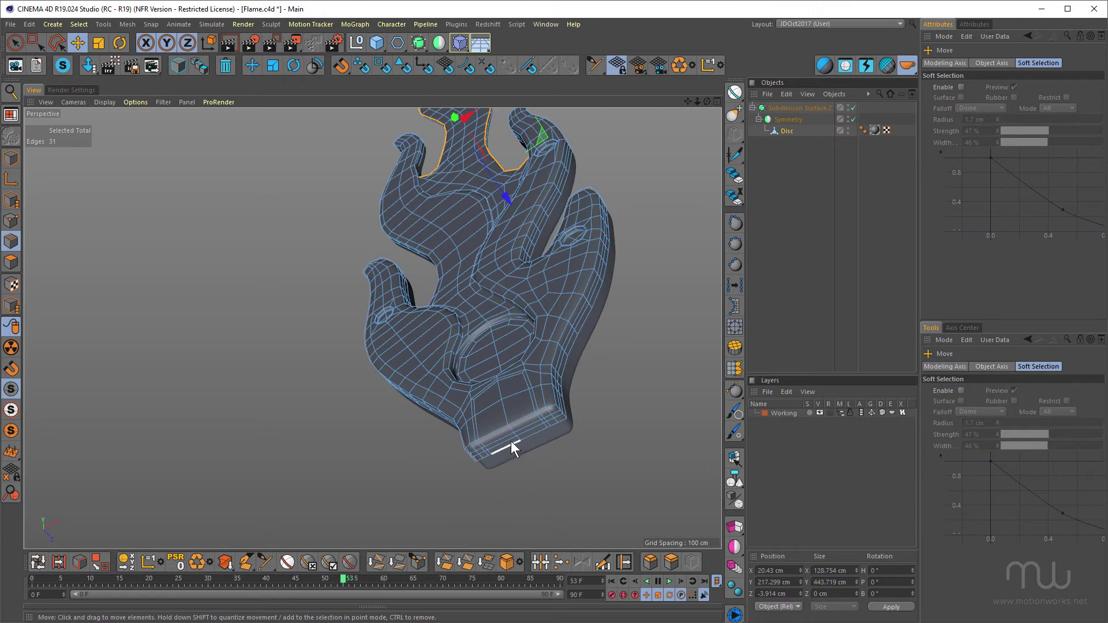
pyautogui.keyDown('alt'); pyautogui.moveTo(496, 414); pyautogui.dragTo(479, 453); pyautogui.keyUp('alt')
pyautogui.moveTo(456, 378)
pyautogui.mouseDown()
pyautogui.moveTo(440, 402)
pyautogui.moveTo(466, 364)
pyautogui.moveTo(478, 386)
pyautogui.moveTo(524, 411)
pyautogui.moveTo(466, 438)
pyautogui.mouseUp()
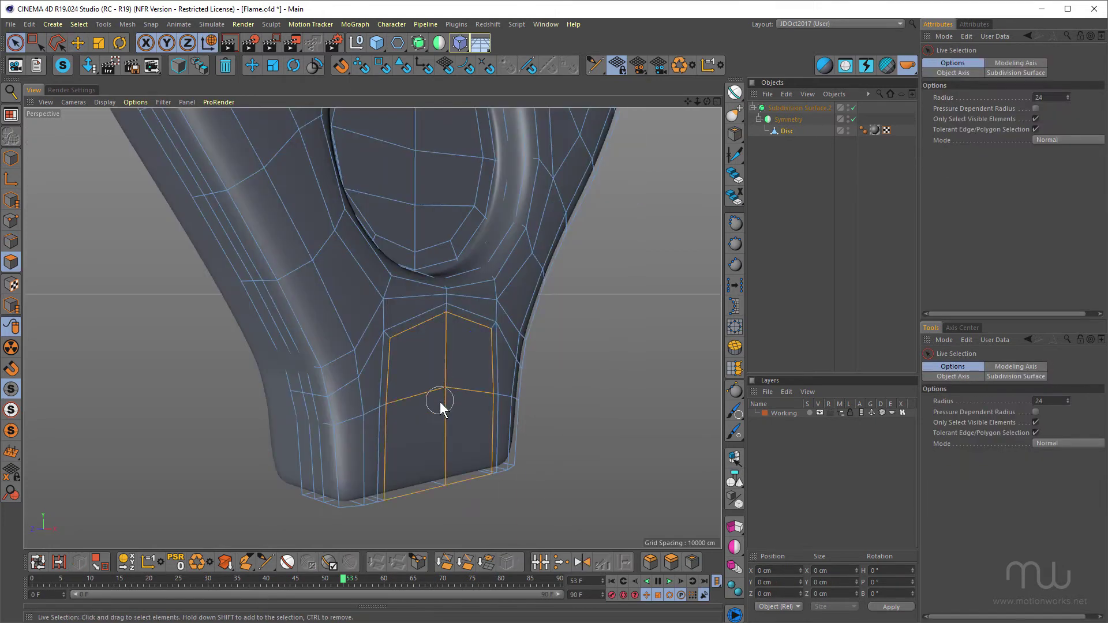
pyautogui.click(439, 402)
pyautogui.press('e')
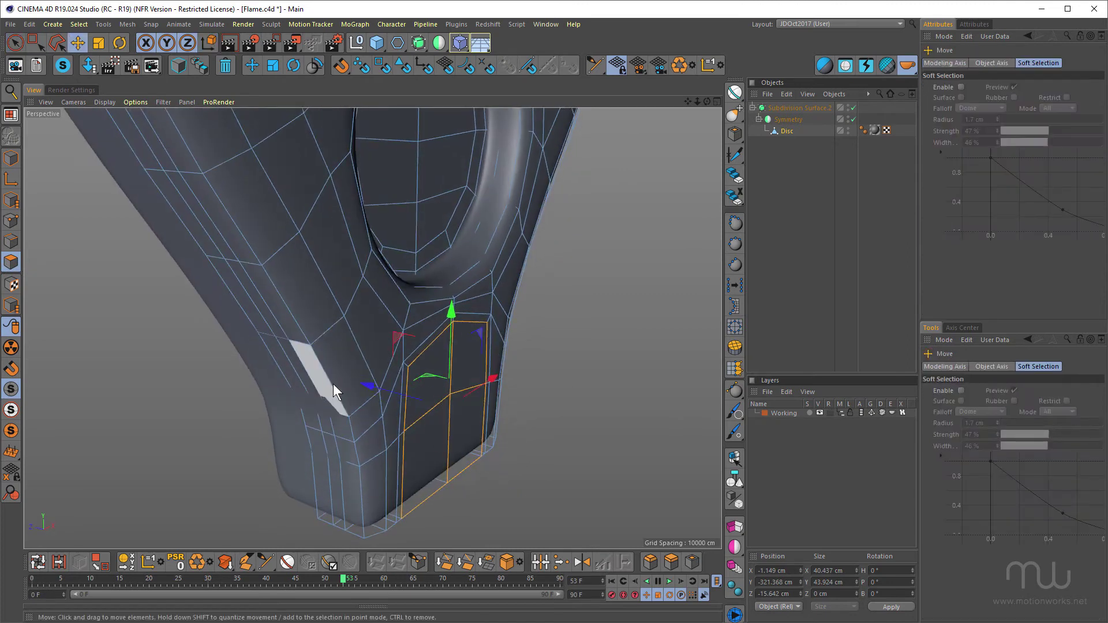
pyautogui.moveTo(371, 380); pyautogui.dragTo(393, 385)
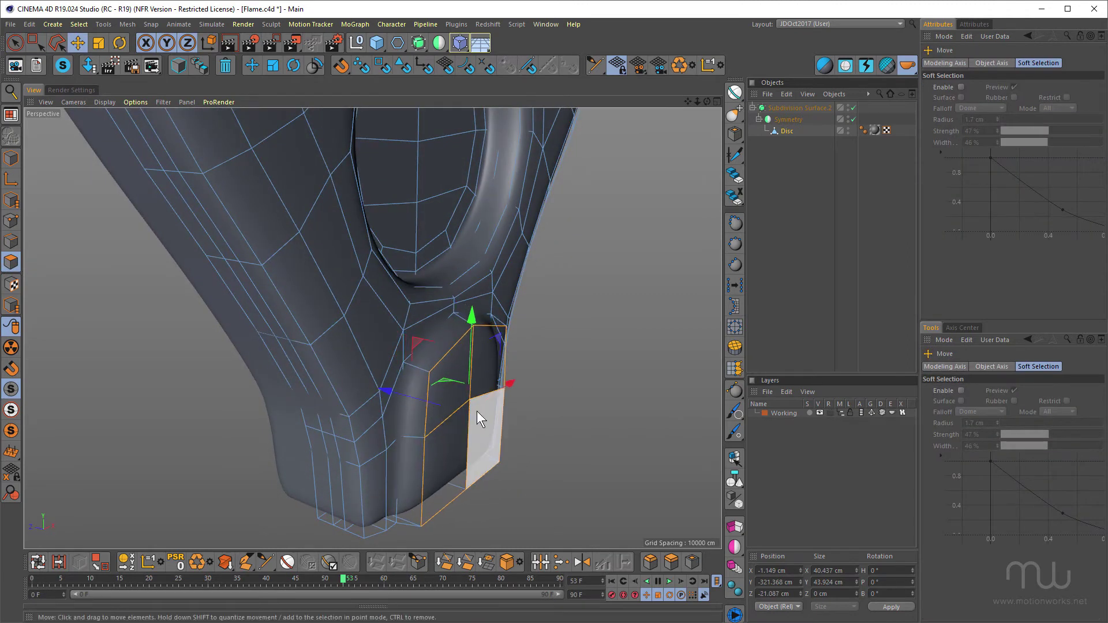
pyautogui.keyDown('alt'); pyautogui.moveTo(477, 411); pyautogui.dragTo(417, 370); pyautogui.keyUp('alt')
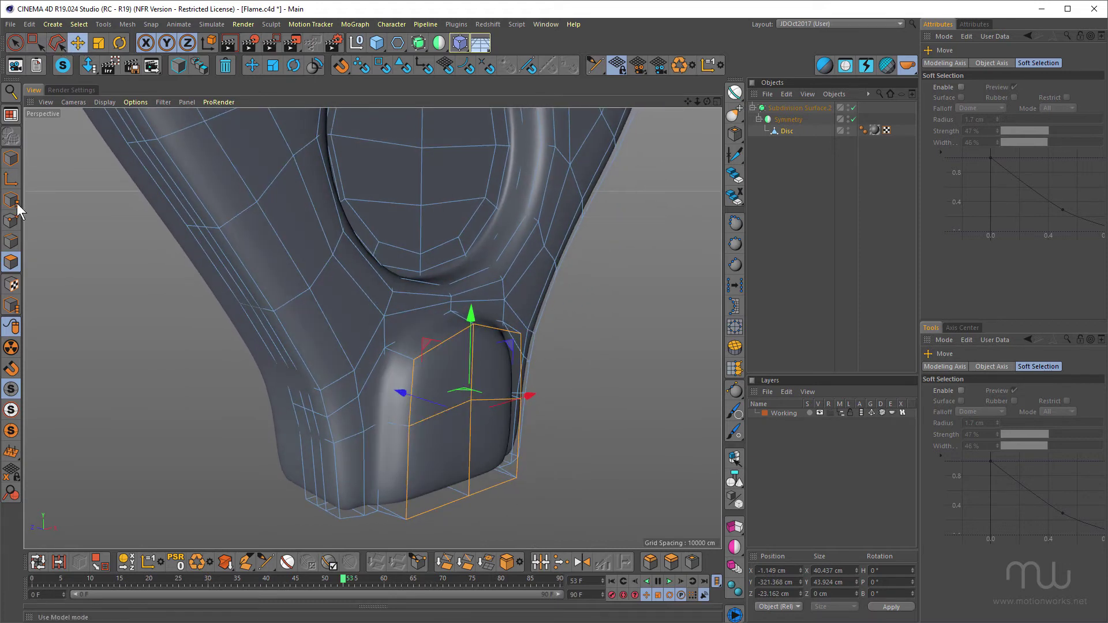
# Select the two vertical centre edges of the raised base block and pull them forward to about Z -29.7 cm.
pyautogui.click(15, 238)
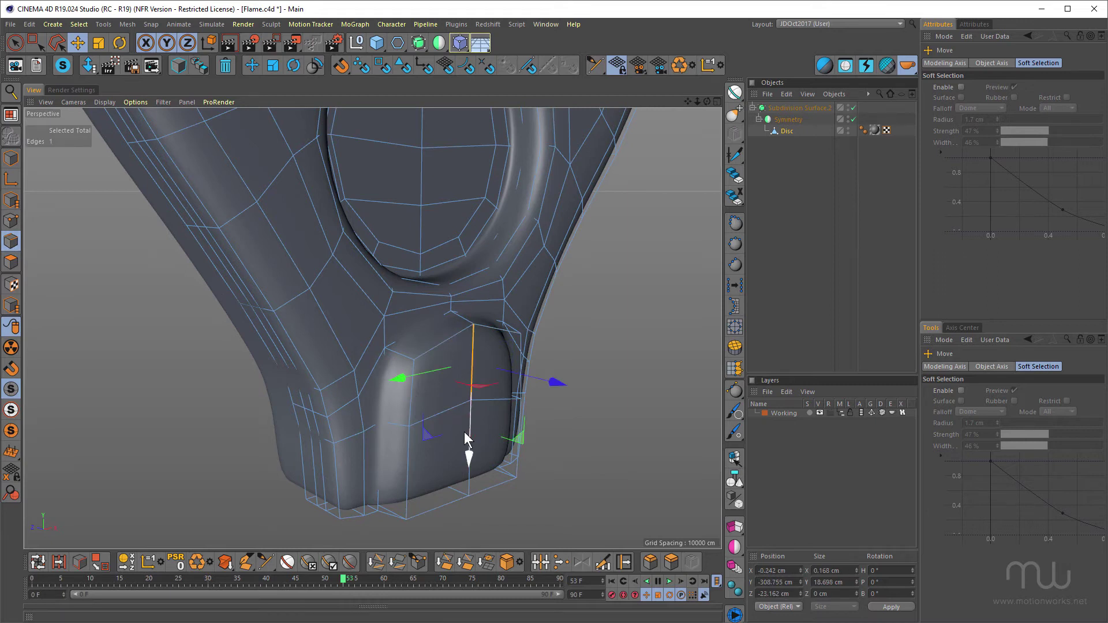
pyautogui.keyDown('shift'); pyautogui.click(462, 438); pyautogui.keyUp('shift')
pyautogui.keyDown('alt'); pyautogui.moveTo(462, 437); pyautogui.dragTo(404, 382); pyautogui.keyUp('alt')
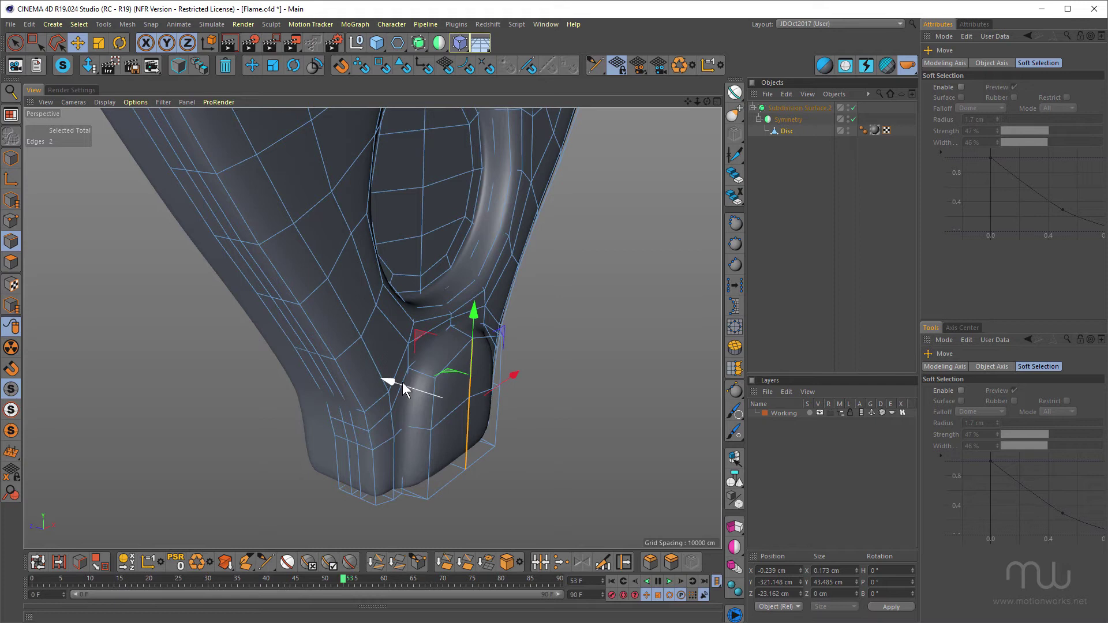
pyautogui.moveTo(403, 384); pyautogui.dragTo(456, 345)
pyautogui.moveTo(408, 375); pyautogui.dragTo(436, 286)
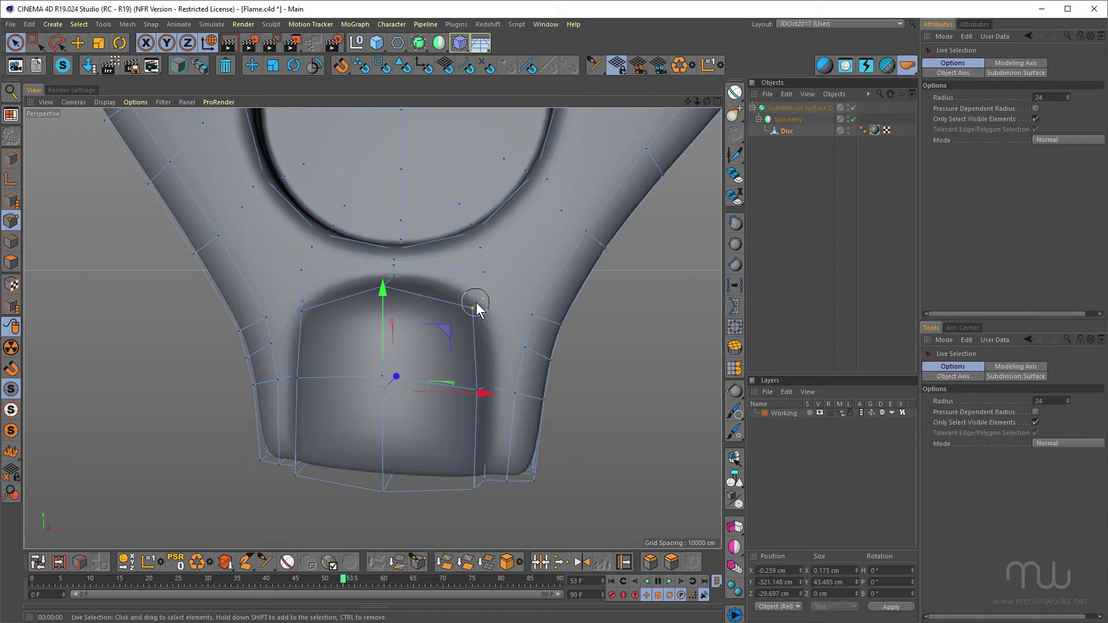
# Select the points at the raised base block's upper right corner and shift them slightly inward and down.
pyautogui.click(476, 302)
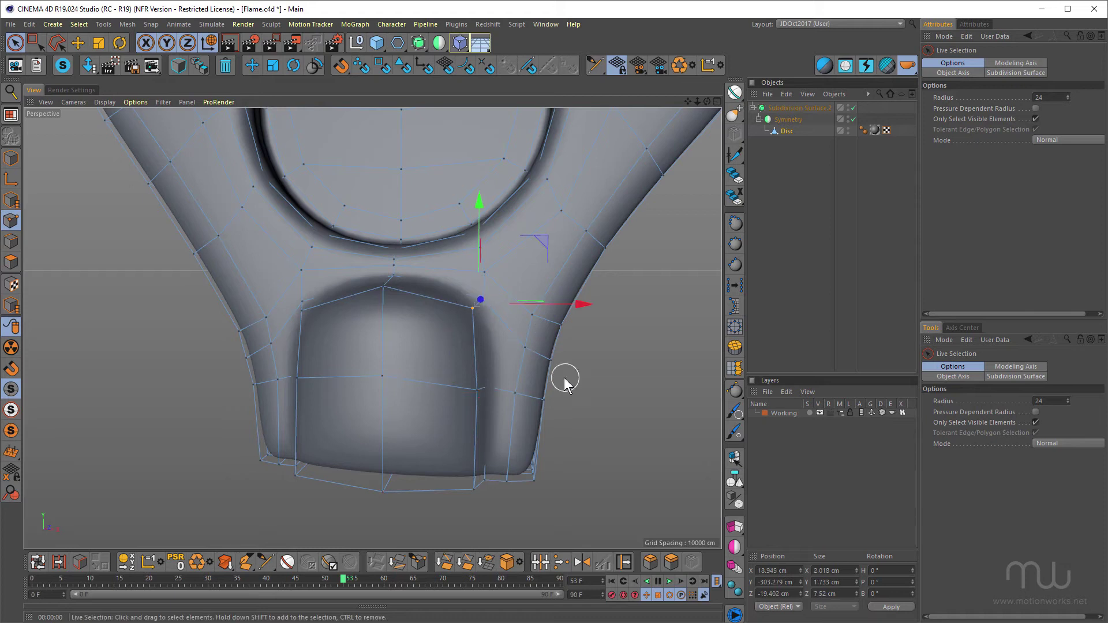
pyautogui.keyDown('alt'); pyautogui.moveTo(561, 375); pyautogui.dragTo(307, 300); pyautogui.keyUp('alt')
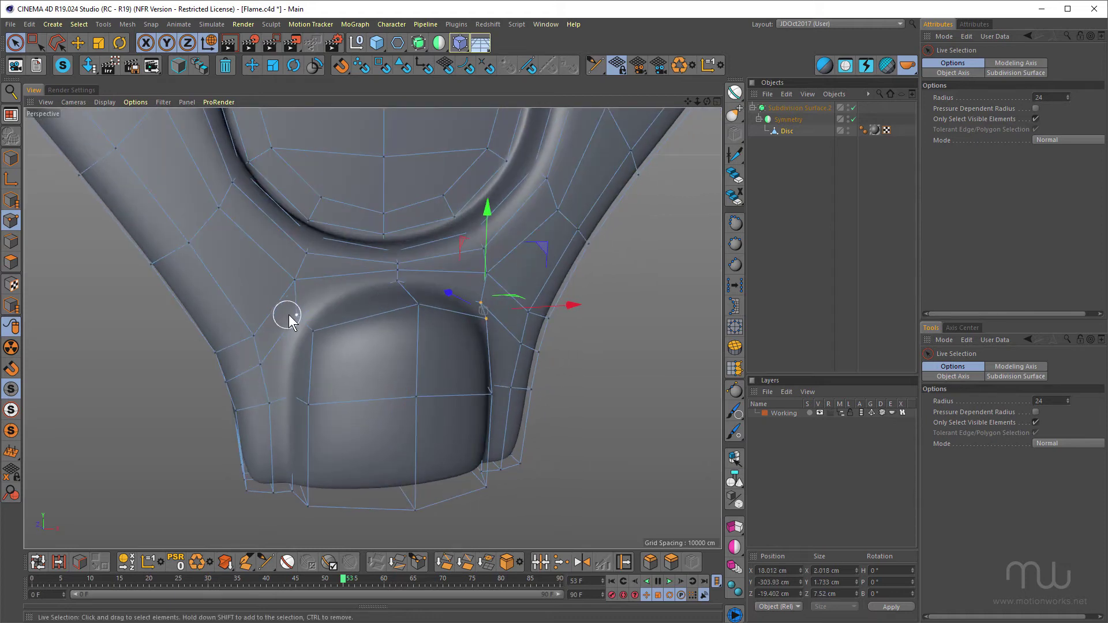
pyautogui.click(317, 348)
pyautogui.keyDown('alt'); pyautogui.moveTo(393, 393); pyautogui.dragTo(385, 260); pyautogui.keyUp('alt')
pyautogui.keyDown('alt'); pyautogui.moveTo(382, 299); pyautogui.dragTo(420, 441); pyautogui.keyUp('alt')
# Select the three points down the raised base block's left side and move them to about X -19.45 cm, Z -22.52 cm.
pyautogui.click(321, 333)
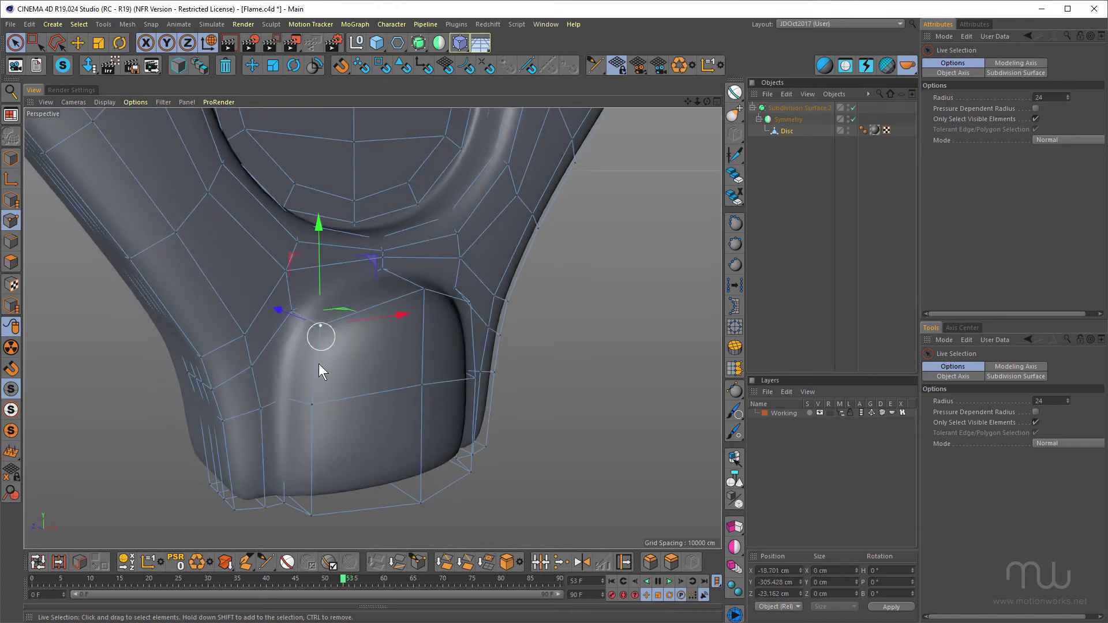
pyautogui.keyDown('shift'); pyautogui.click(311, 405); pyautogui.keyUp('shift')
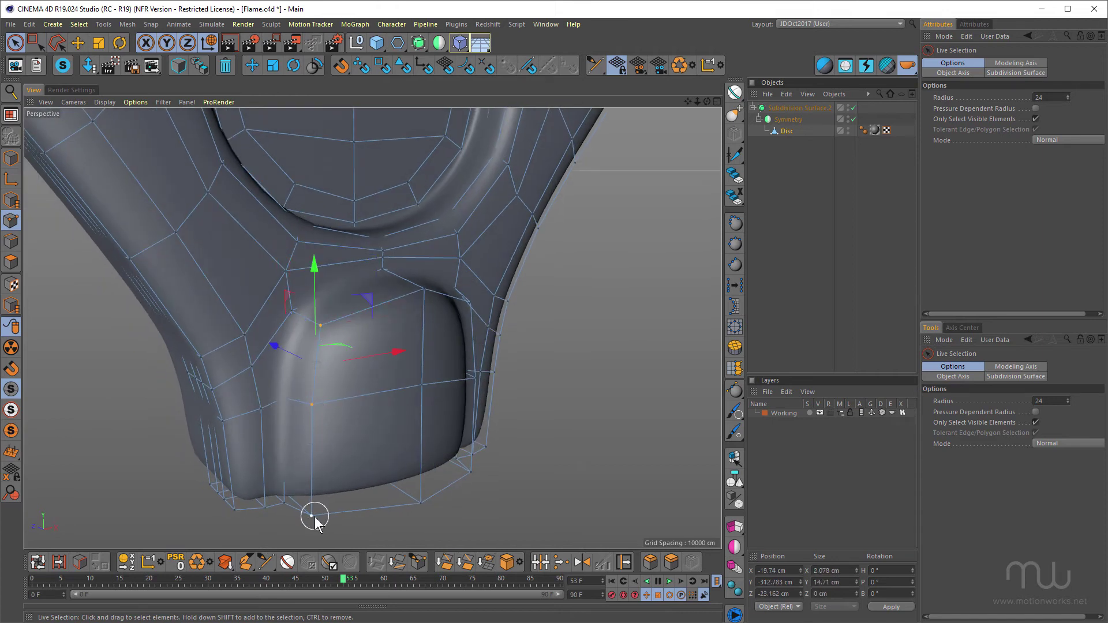
pyautogui.keyDown('shift'); pyautogui.click(313, 512); pyautogui.keyUp('shift')
pyautogui.keyDown('alt'); pyautogui.moveTo(312, 512); pyautogui.dragTo(403, 472); pyautogui.keyUp('alt')
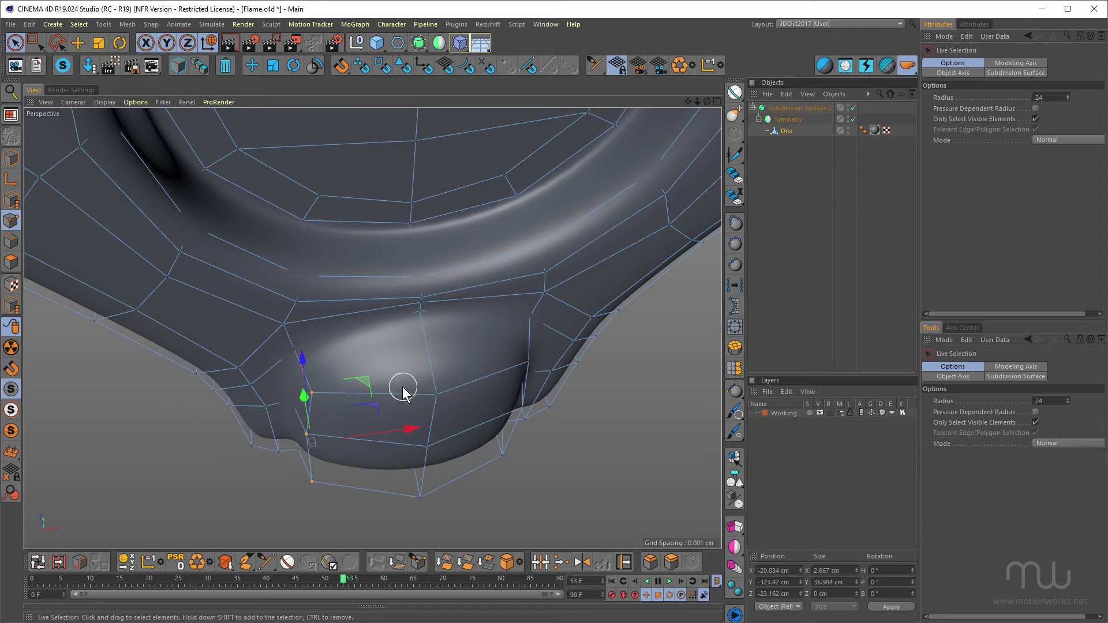
pyautogui.keyDown('alt'); pyautogui.moveTo(366, 381); pyautogui.dragTo(498, 509); pyautogui.keyUp('alt')
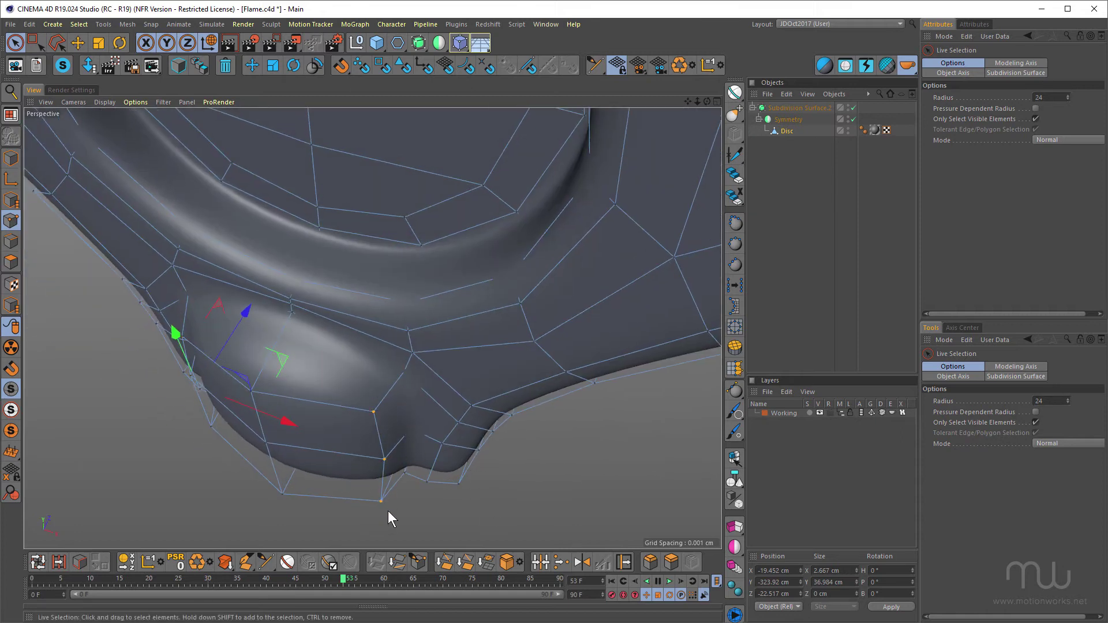
# Select the three points down the raised base block's right side and move them to about X 17.1 cm, Z -22.89 cm.
pyautogui.keyDown('alt'); pyautogui.moveTo(388, 511); pyautogui.dragTo(440, 470); pyautogui.keyUp('alt')
pyautogui.moveTo(434, 383); pyautogui.dragTo(423, 390)
pyautogui.keyDown('alt'); pyautogui.moveTo(382, 424); pyautogui.dragTo(362, 205); pyautogui.keyUp('alt')
pyautogui.keyDown('alt'); pyautogui.moveTo(394, 367); pyautogui.dragTo(413, 379); pyautogui.keyUp('alt')
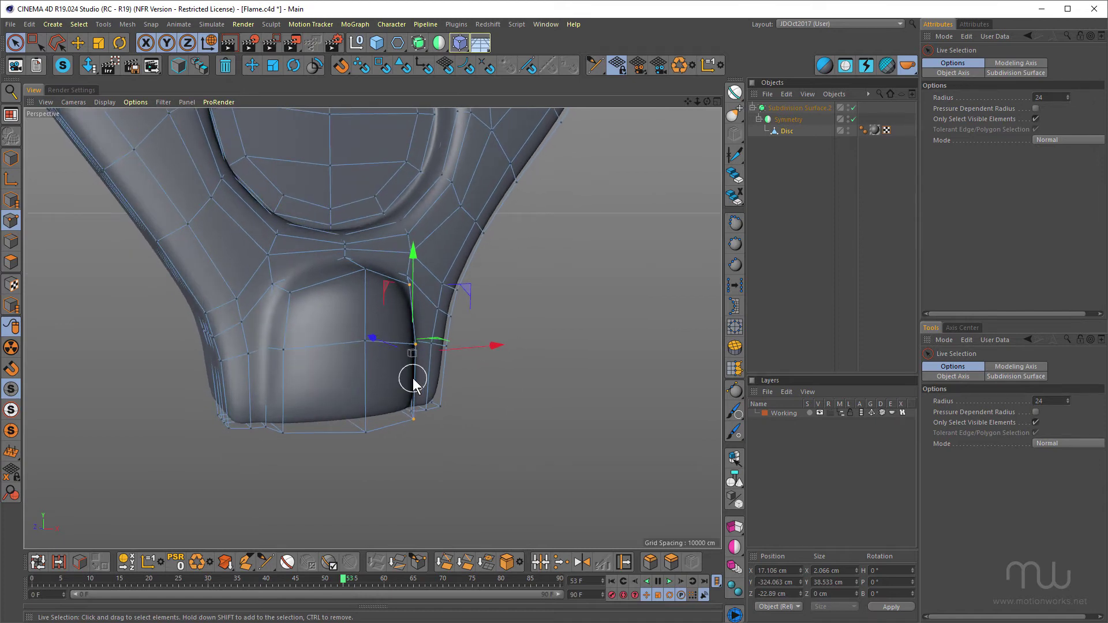
# Select the polygons on the underside of the raised base block and delete them to open the flame's bottom end.
pyautogui.moveTo(372, 364)
pyautogui.keyDown('alt'); pyautogui.mouseDown()
pyautogui.moveTo(335, 313)
pyautogui.moveTo(334, 220)
pyautogui.moveTo(398, 394)
pyautogui.moveTo(405, 300)
pyautogui.moveTo(476, 303)
pyautogui.moveTo(385, 326)
pyautogui.moveTo(355, 344)
pyautogui.moveTo(364, 355)
pyautogui.mouseUp(); pyautogui.keyUp('alt')
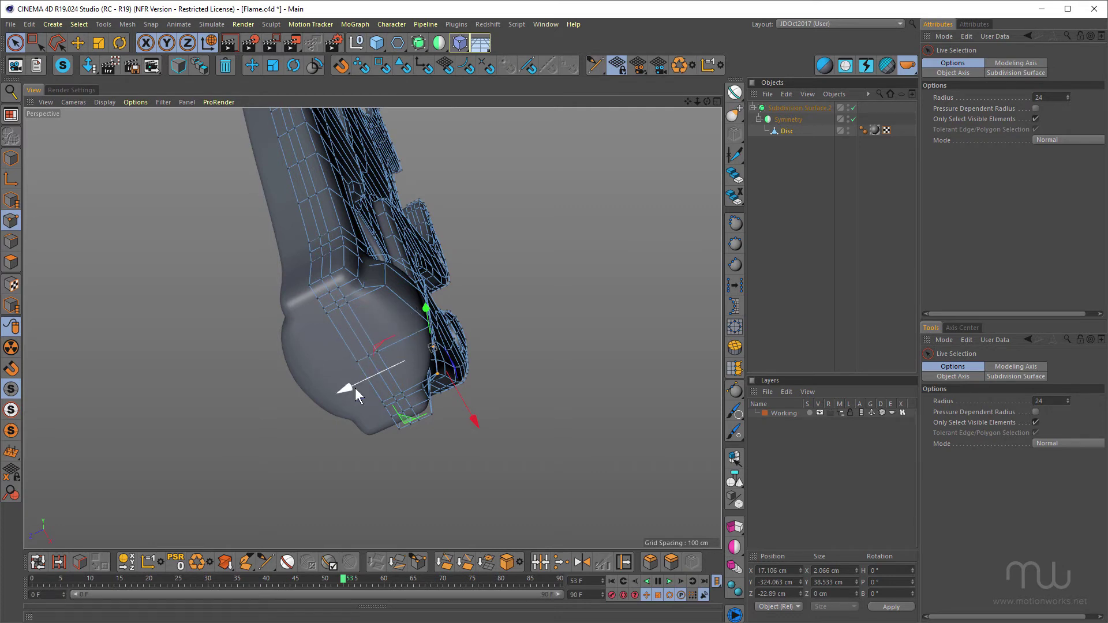
pyautogui.keyDown('alt'); pyautogui.moveTo(373, 389); pyautogui.dragTo(323, 348); pyautogui.keyUp('alt')
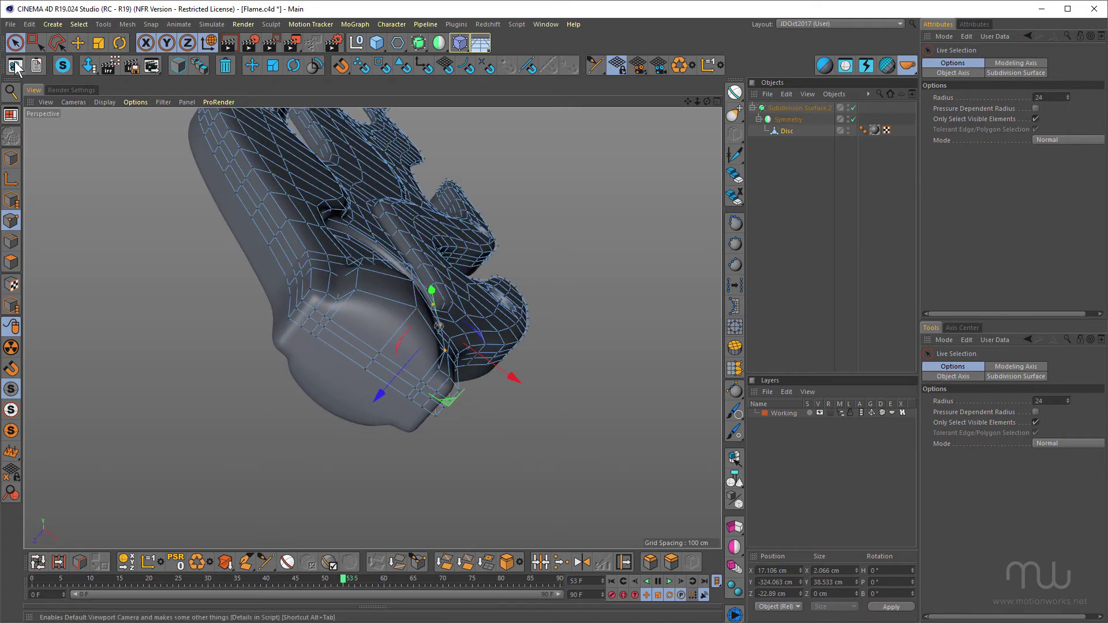
pyautogui.click(16, 258)
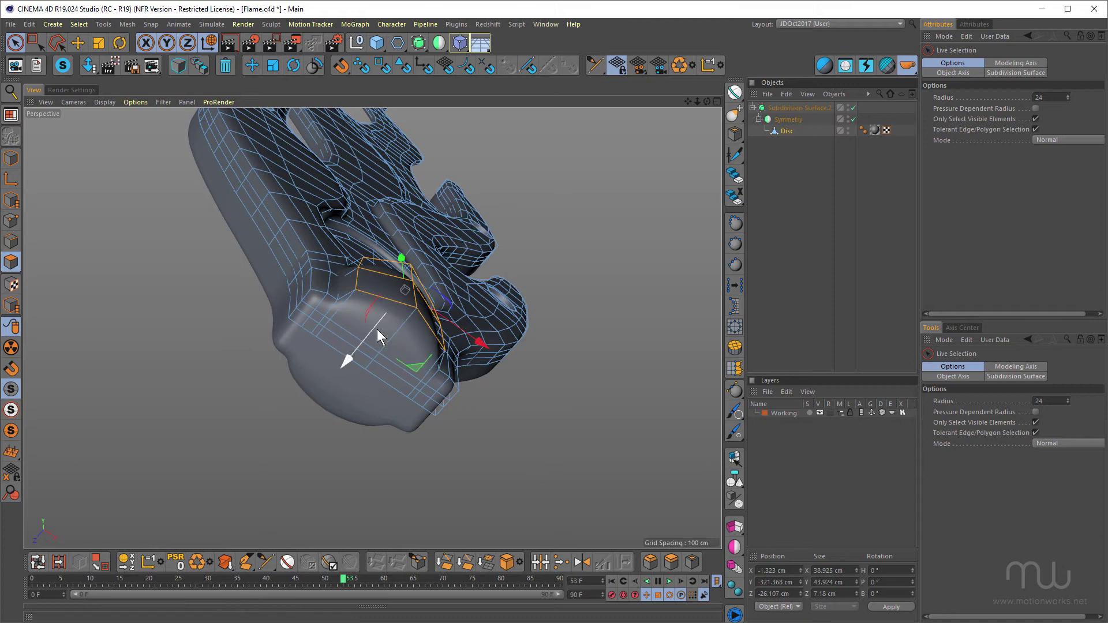
pyautogui.click(386, 358)
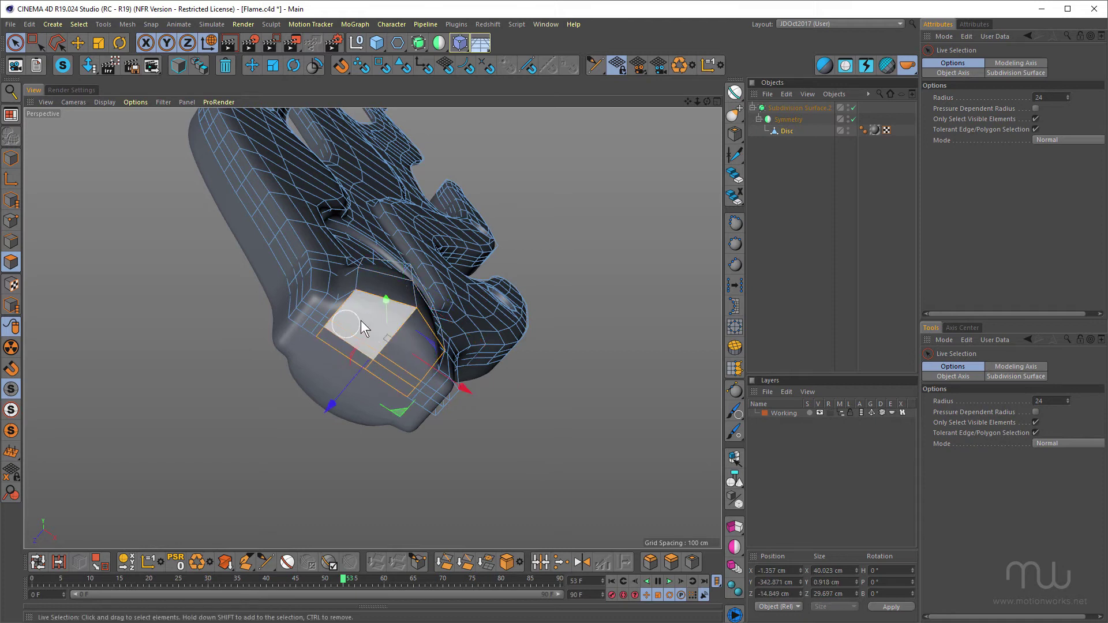
pyautogui.scroll(2, 361, 320)
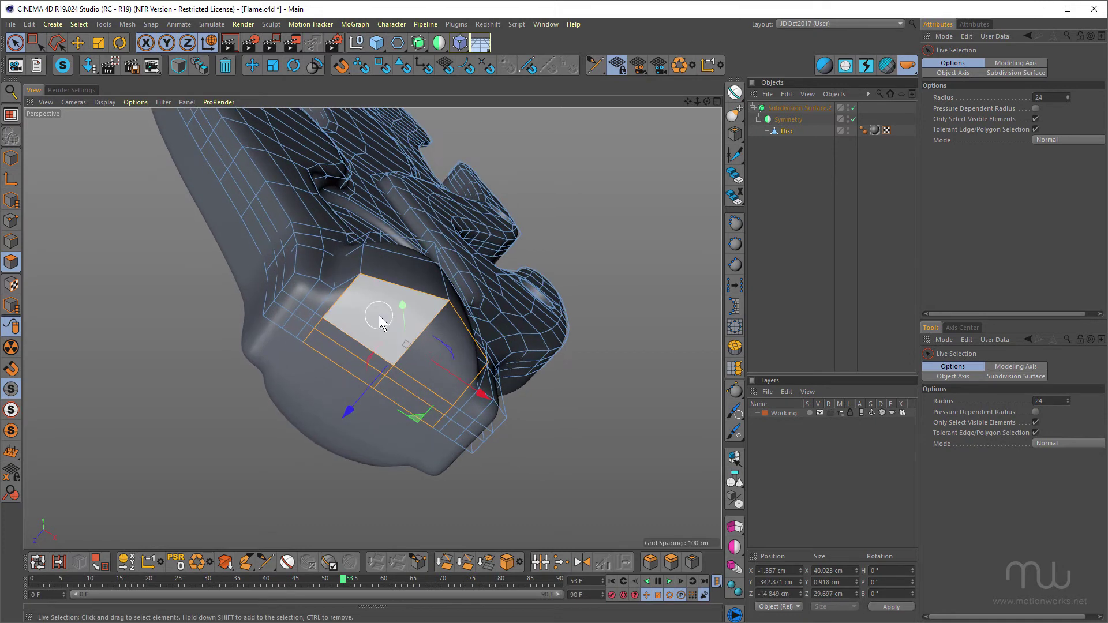
pyautogui.click(226, 65)
pyautogui.keyDown('alt'); pyautogui.moveTo(495, 346); pyautogui.dragTo(484, 344); pyautogui.keyUp('alt')
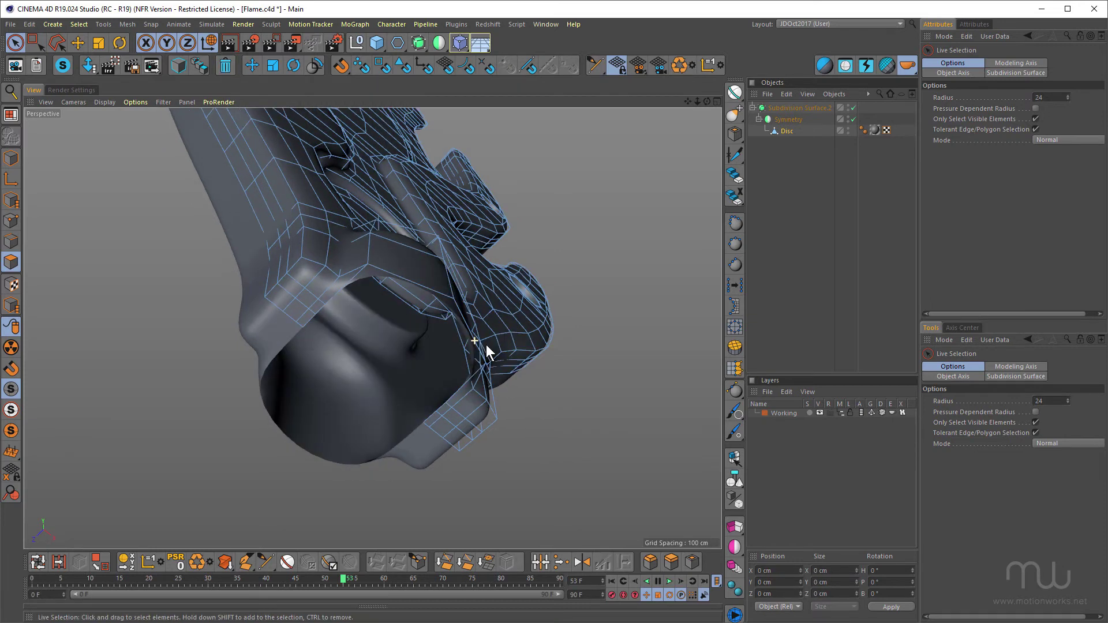
# Select all edges bordering the opening under the flame's base, with the subdivision smoothing turned off.
pyautogui.click(77, 44)
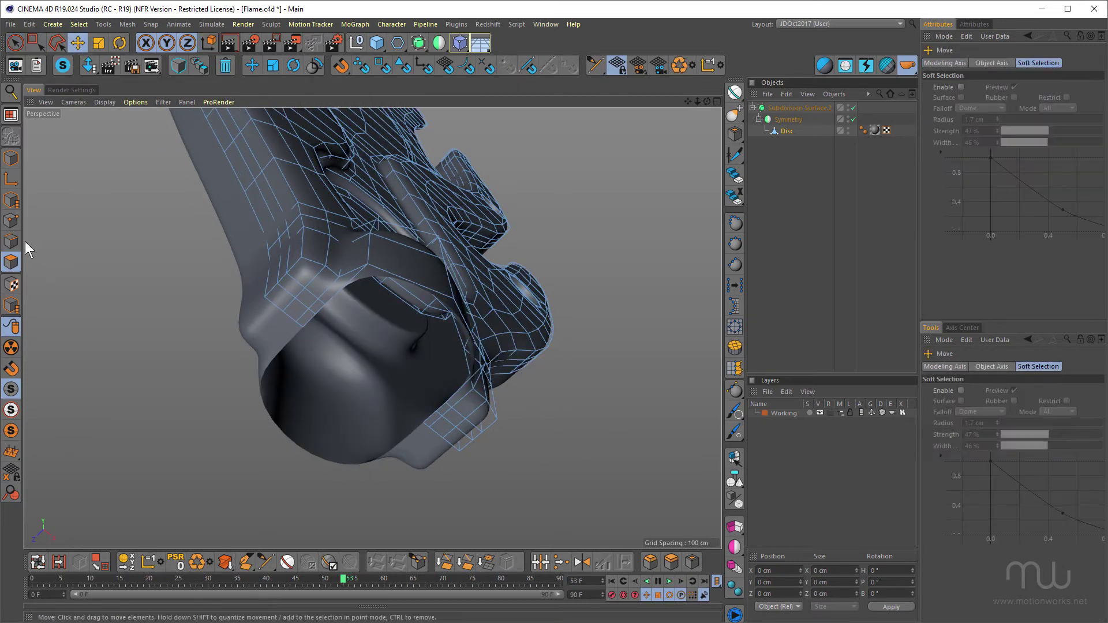
pyautogui.click(12, 242)
pyautogui.doubleClick(375, 272)
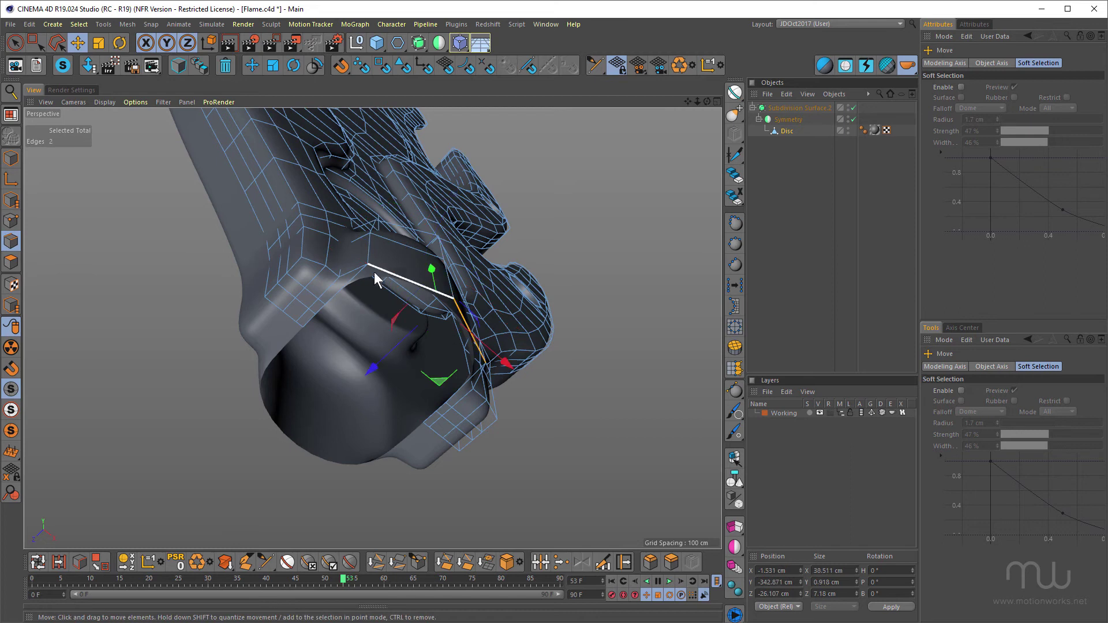
pyautogui.keyDown('shift'); pyautogui.click(347, 283); pyautogui.keyUp('shift')
pyautogui.keyDown('shift'); pyautogui.click(320, 326); pyautogui.keyUp('shift')
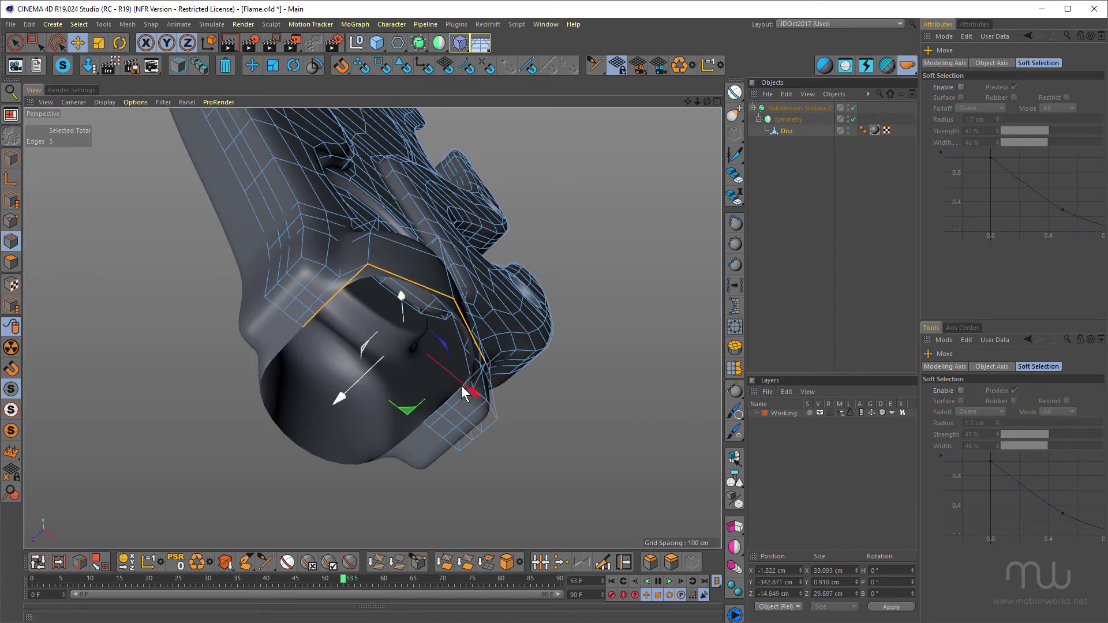
pyautogui.keyDown('alt'); pyautogui.moveTo(497, 334); pyautogui.dragTo(429, 479); pyautogui.keyUp('alt')
pyautogui.press('q')
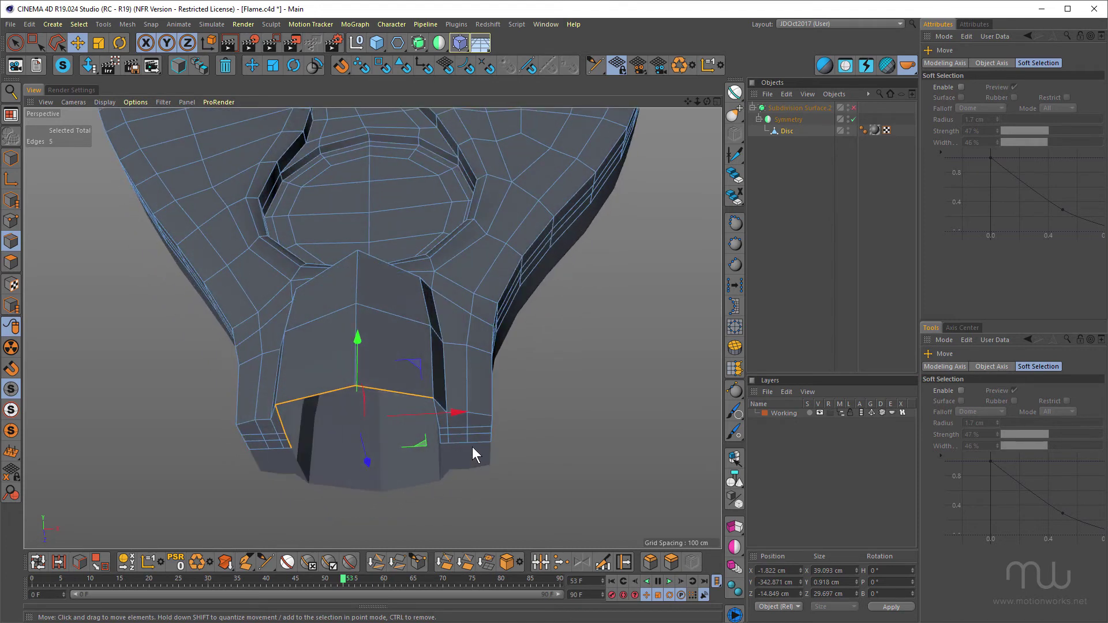
pyautogui.keyDown('alt'); pyautogui.moveTo(472, 446); pyautogui.dragTo(441, 410); pyautogui.keyUp('alt')
pyautogui.keyDown('shift'); pyautogui.click(427, 417); pyautogui.keyUp('shift')
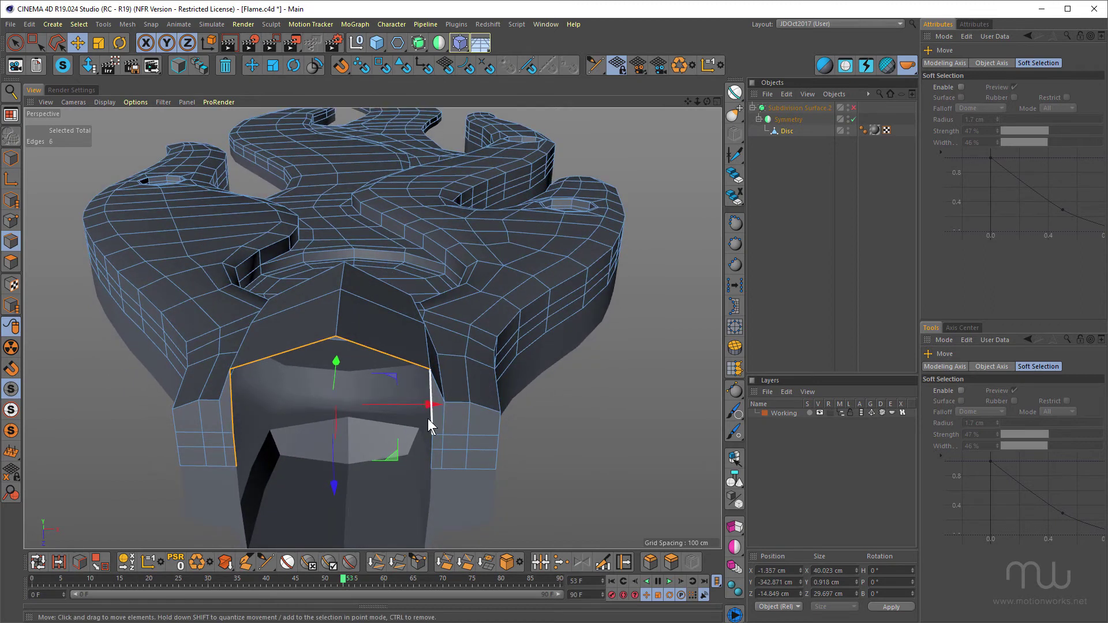
pyautogui.keyDown('alt'); pyautogui.moveTo(486, 428); pyautogui.dragTo(418, 424); pyautogui.keyUp('alt')
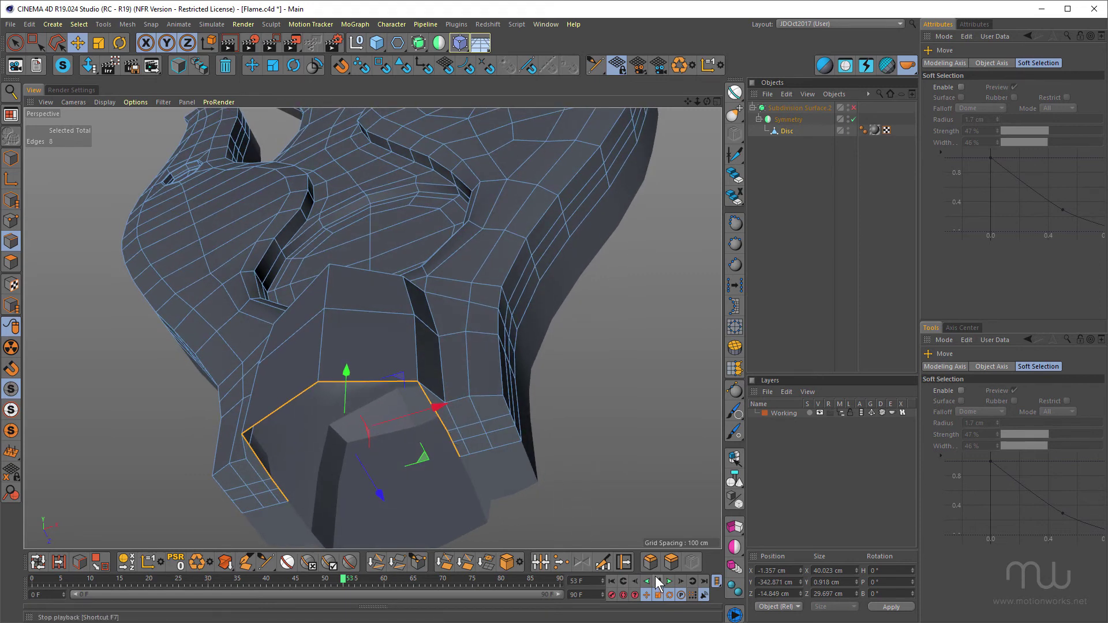
# Extrude the opening's border edges inward by scaling them to about 89%.
pyautogui.click(98, 42)
pyautogui.moveTo(619, 330); pyautogui.dragTo(595, 362)
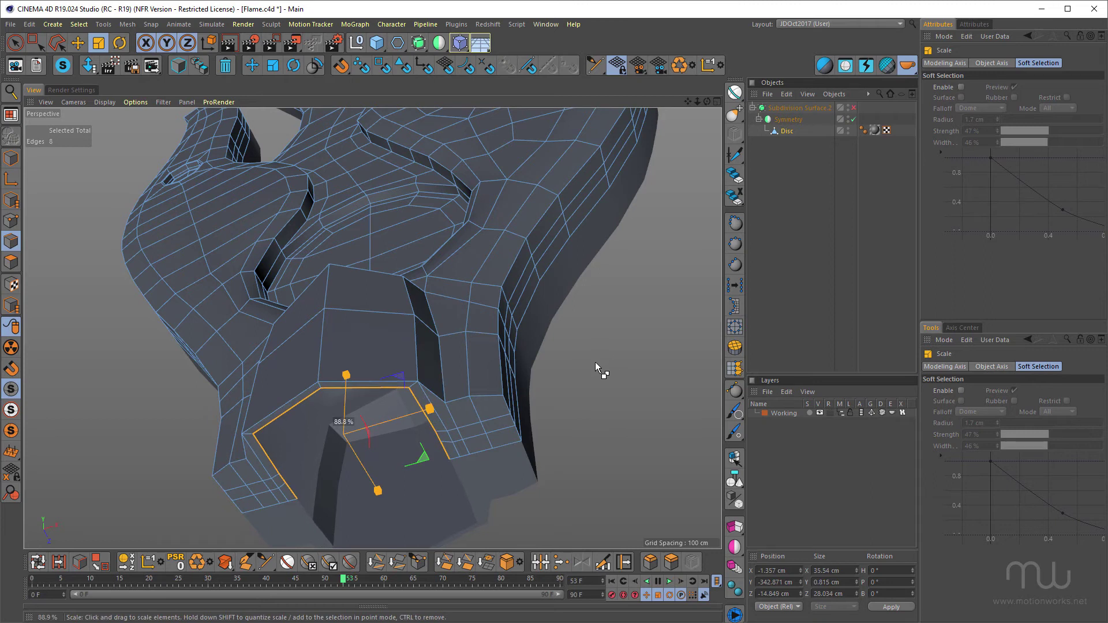
pyautogui.keyDown('alt'); pyautogui.moveTo(460, 384); pyautogui.dragTo(500, 326); pyautogui.keyUp('alt')
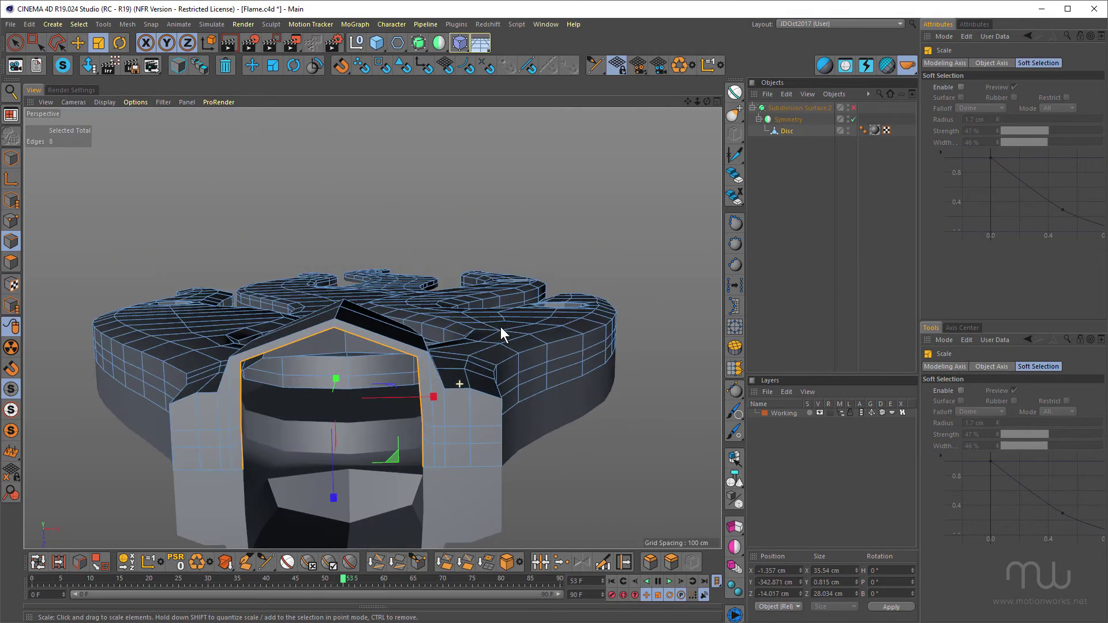
# Try to close the selected half of the base opening with a quad cap.
pyautogui.keyDown('alt'); pyautogui.moveTo(467, 420); pyautogui.dragTo(487, 442); pyautogui.keyUp('alt')
pyautogui.keyDown('alt'); pyautogui.moveTo(511, 363); pyautogui.dragTo(458, 378, button='right'); pyautogui.keyUp('alt')
pyautogui.moveTo(469, 340)
pyautogui.keyDown('alt'); pyautogui.mouseDown()
pyautogui.moveTo(481, 321)
pyautogui.moveTo(476, 347)
pyautogui.mouseUp(); pyautogui.keyUp('alt')
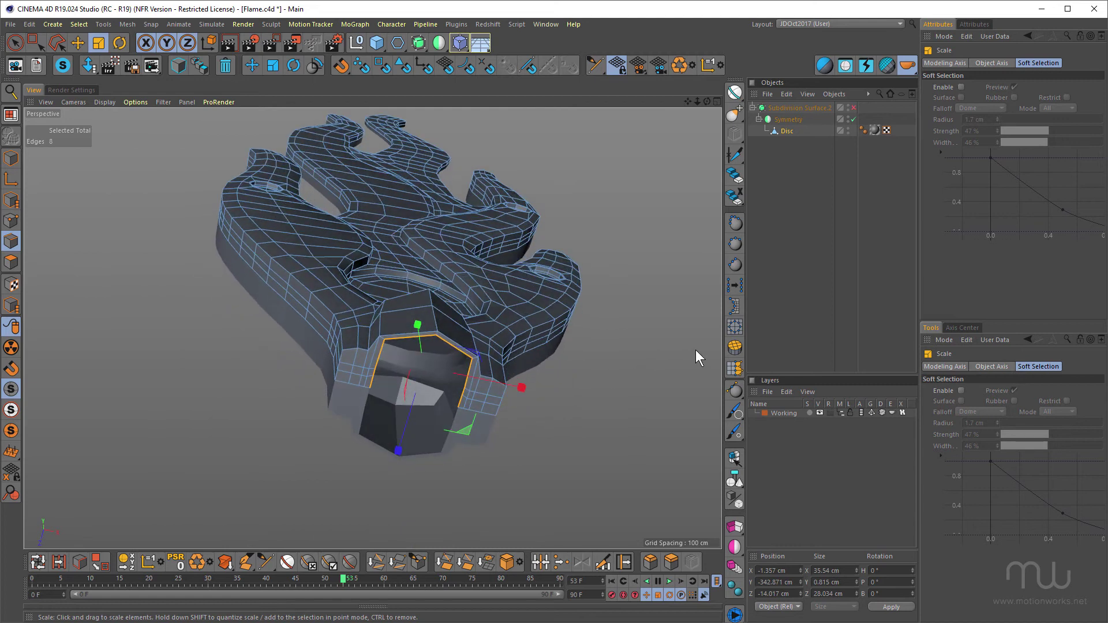
pyautogui.click(733, 346)
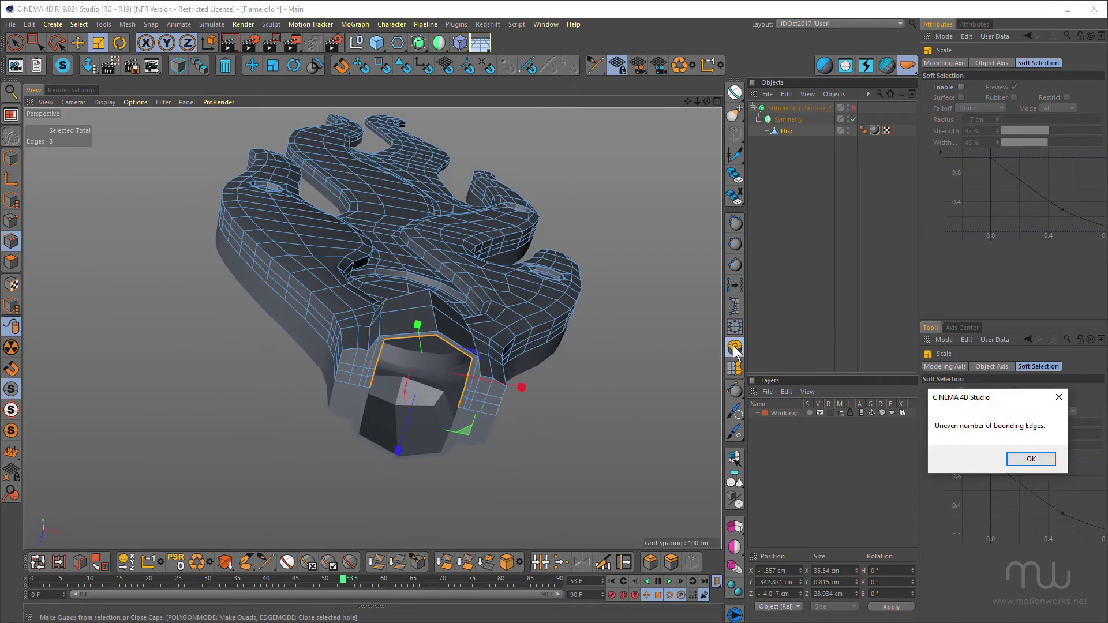
pyautogui.click(1030, 460)
pyautogui.keyDown('alt'); pyautogui.moveTo(489, 328); pyautogui.dragTo(436, 327); pyautogui.keyUp('alt')
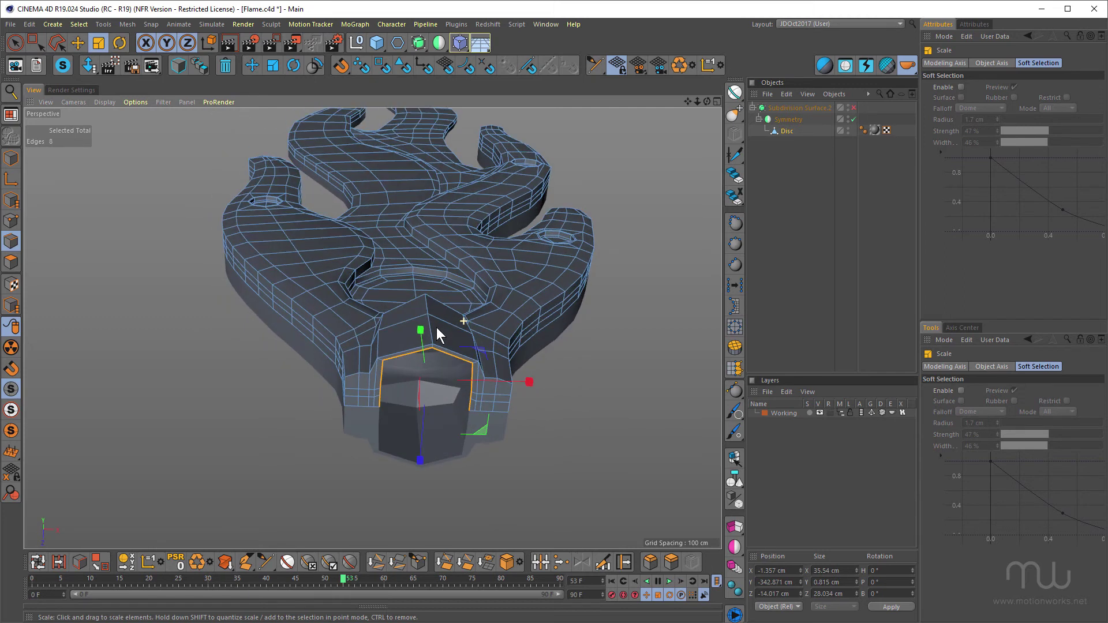
# Convert the Symmetry object into editable mesh, place Disc directly under Subdivision Surface.2 without the leftover null, and re-enable the smoothing.
pyautogui.click(788, 120)
pyautogui.press('c')
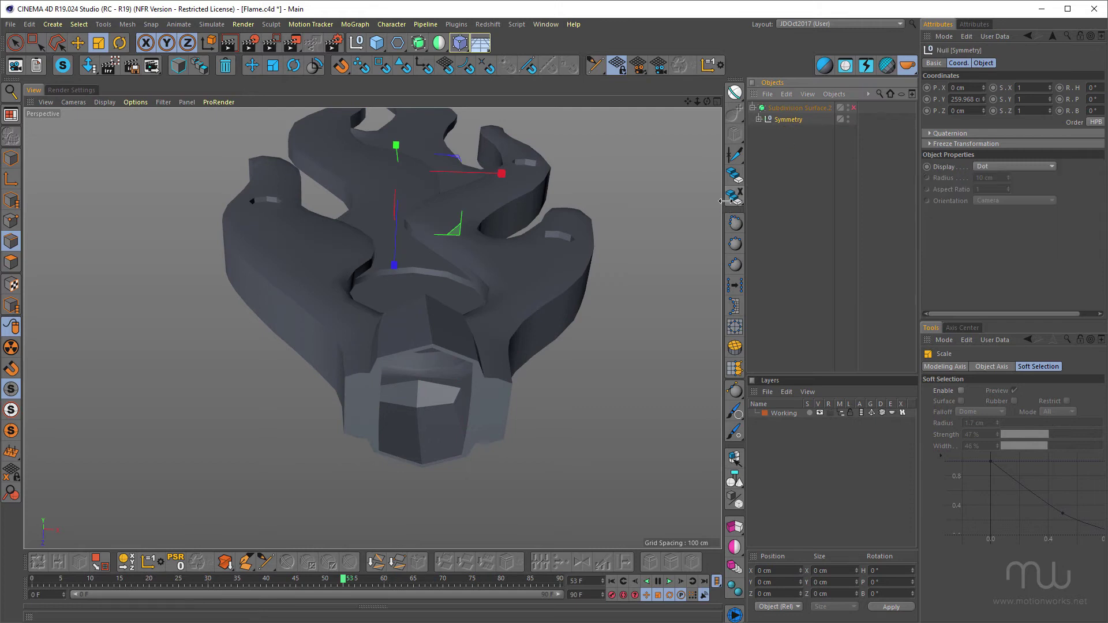
pyautogui.click(758, 120)
pyautogui.moveTo(781, 132); pyautogui.dragTo(784, 108)
pyautogui.click(787, 128)
pyautogui.press('Delete')
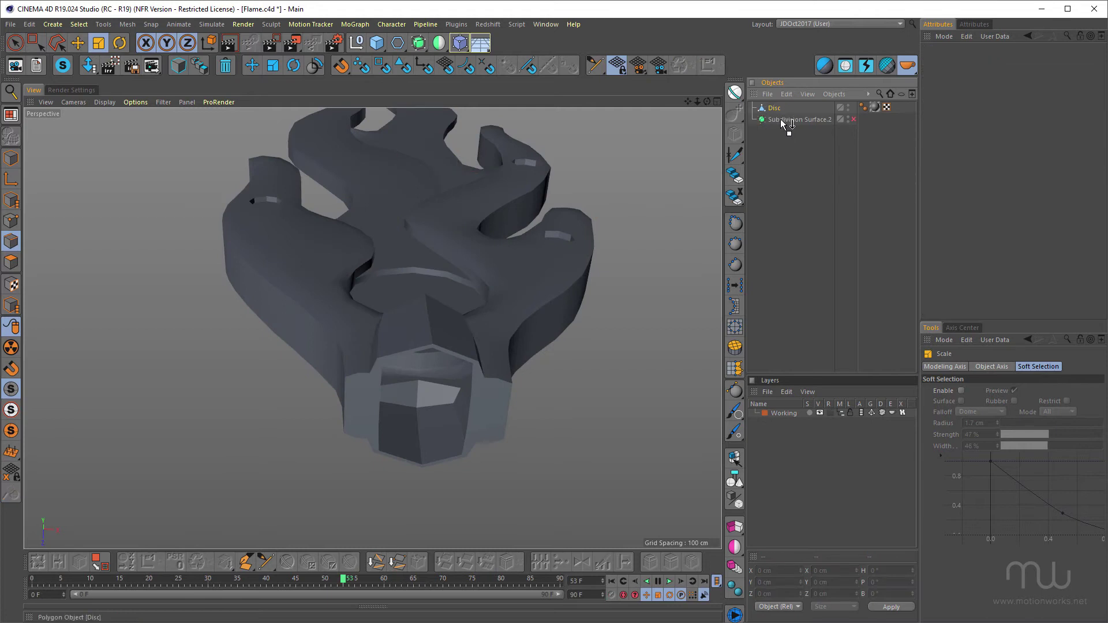
pyautogui.moveTo(782, 123); pyautogui.dragTo(783, 121)
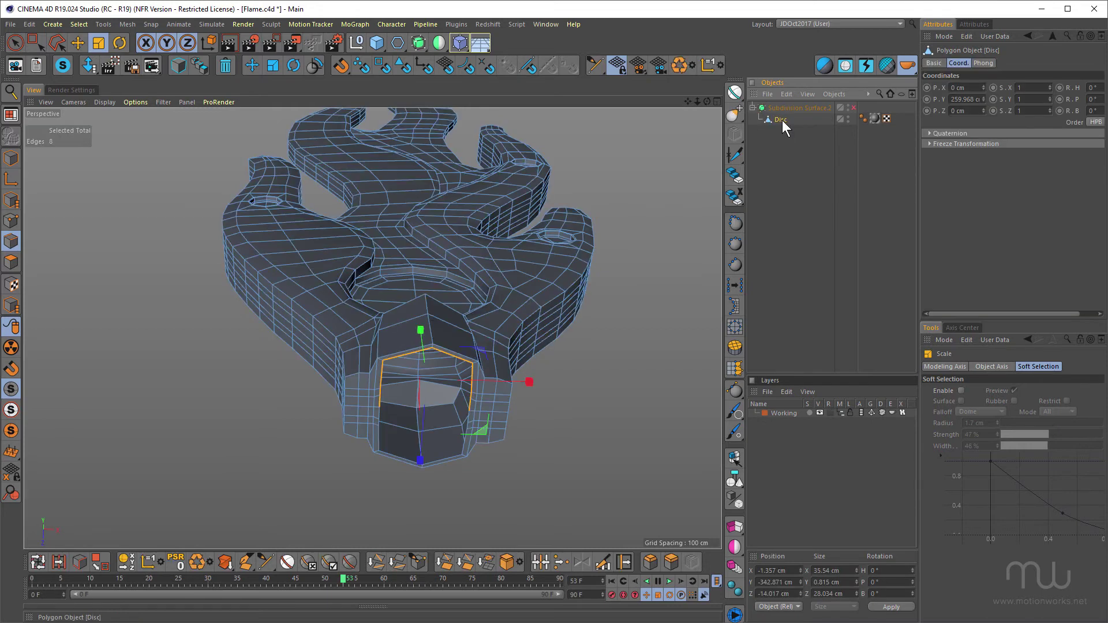
pyautogui.click(853, 107)
# Select the complete edge loop around the opening at the flame's base and try filling it with quads.
pyautogui.keyDown('alt'); pyautogui.moveTo(396, 367); pyautogui.dragTo(416, 379); pyautogui.keyUp('alt')
pyautogui.keyDown('alt'); pyautogui.moveTo(416, 379); pyautogui.dragTo(460, 337, button='right'); pyautogui.keyUp('alt')
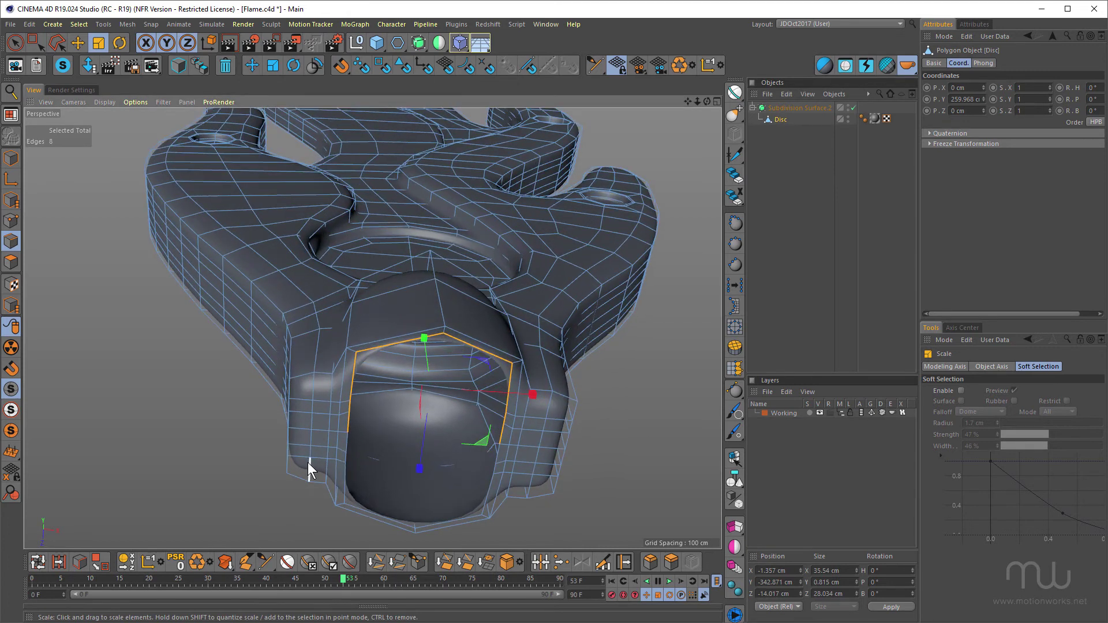
pyautogui.keyDown('shift'); pyautogui.doubleClick(350, 442); pyautogui.keyUp('shift')
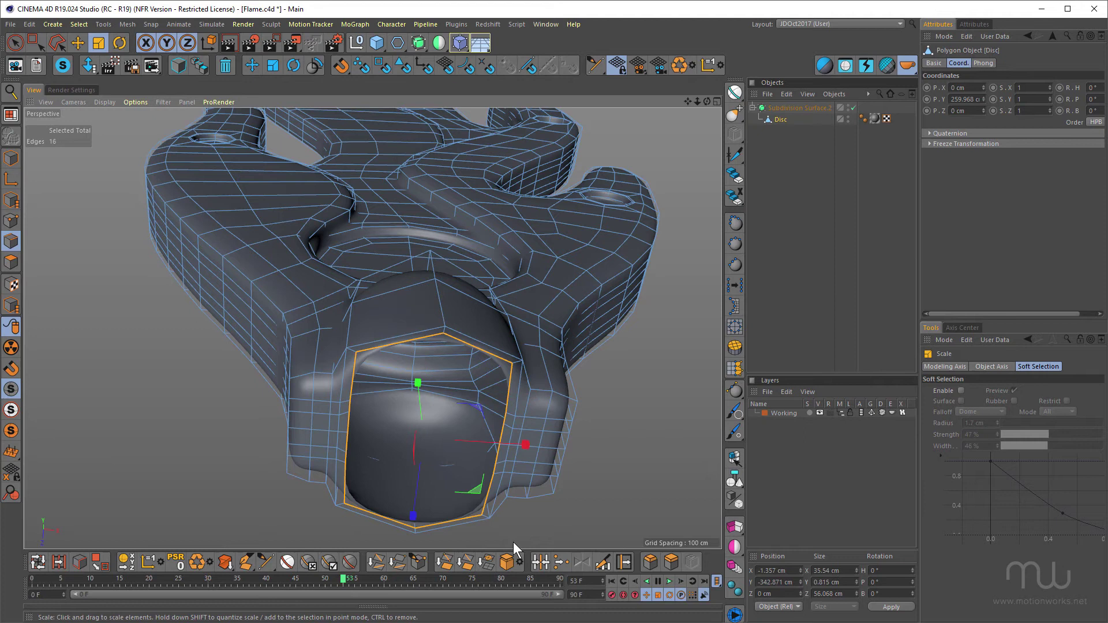
pyautogui.click(734, 347)
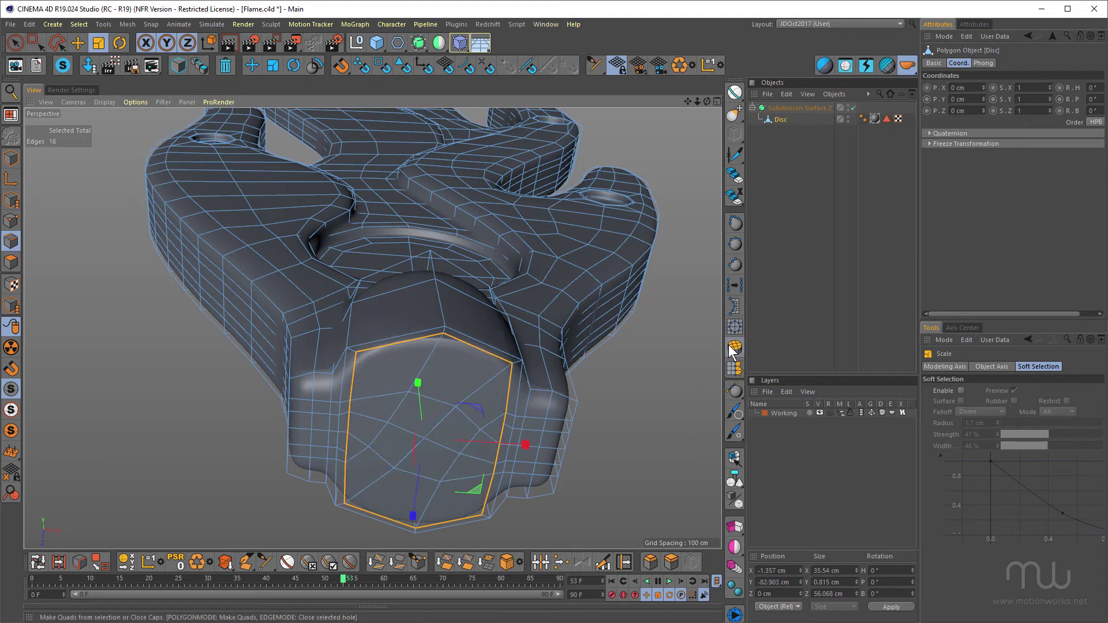
pyautogui.hotkey('ctrl', 'z')
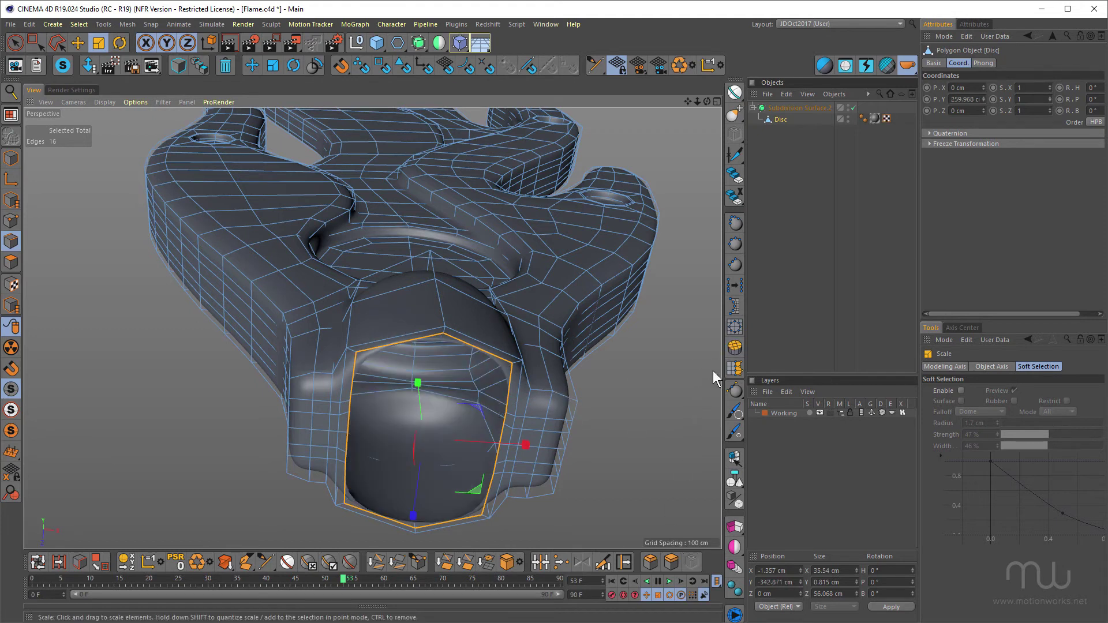
# Reshape the base opening's edge loop into a circle and scale it down to about 38 cm across.
pyautogui.click(732, 331)
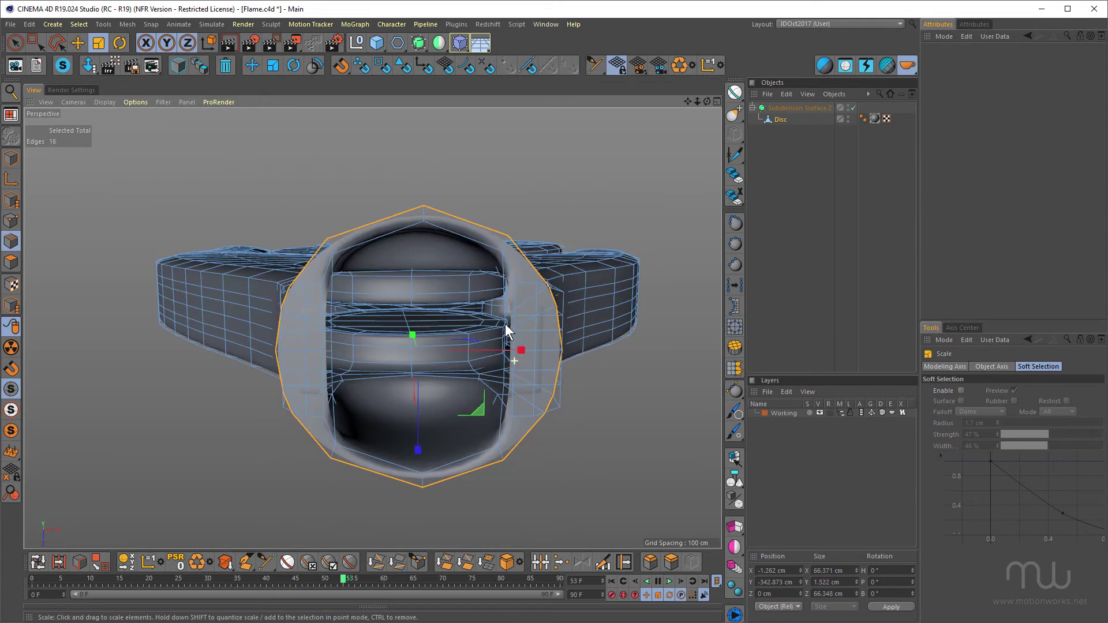
pyautogui.keyDown('alt'); pyautogui.moveTo(504, 324); pyautogui.dragTo(504, 316); pyautogui.keyUp('alt')
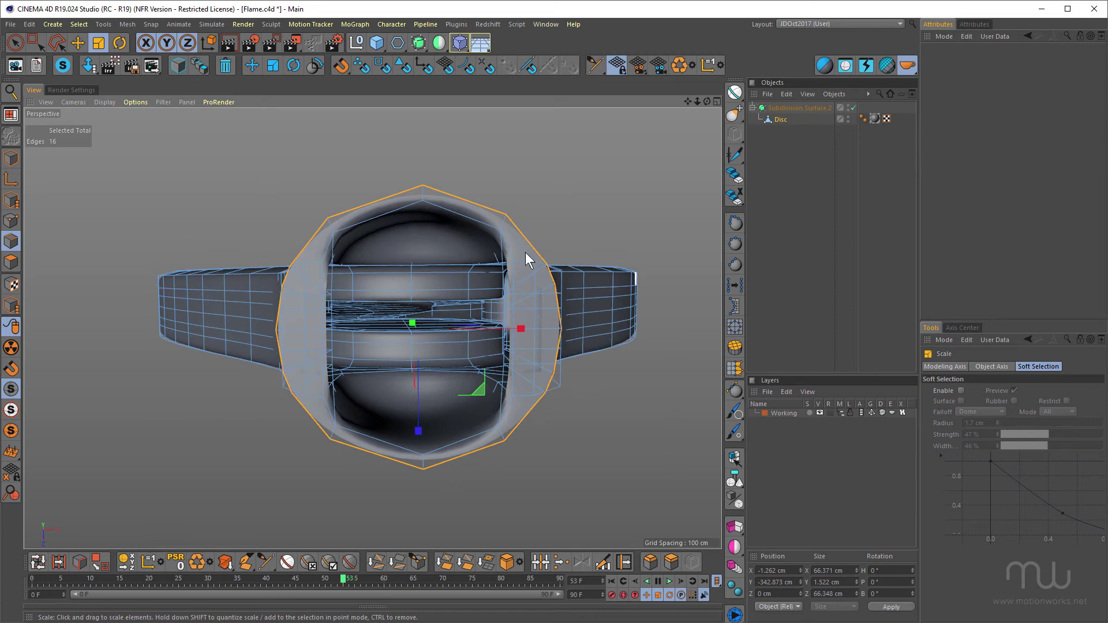
pyautogui.moveTo(486, 271); pyautogui.dragTo(503, 427)
pyautogui.keyDown('alt'); pyautogui.moveTo(496, 338); pyautogui.dragTo(358, 400); pyautogui.keyUp('alt')
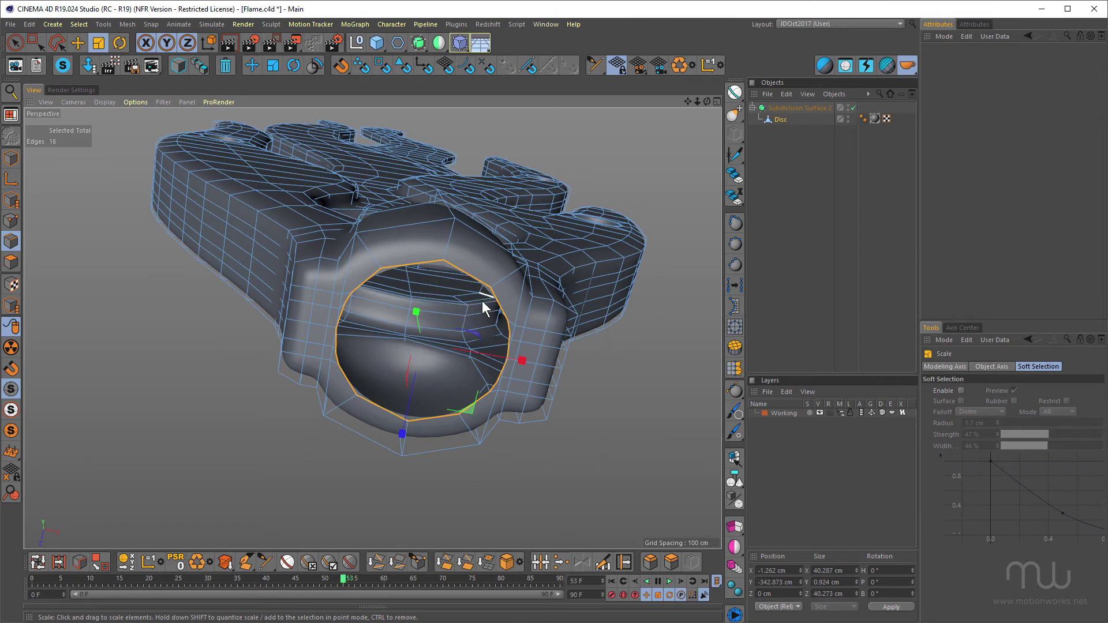
pyautogui.moveTo(482, 300); pyautogui.dragTo(478, 320)
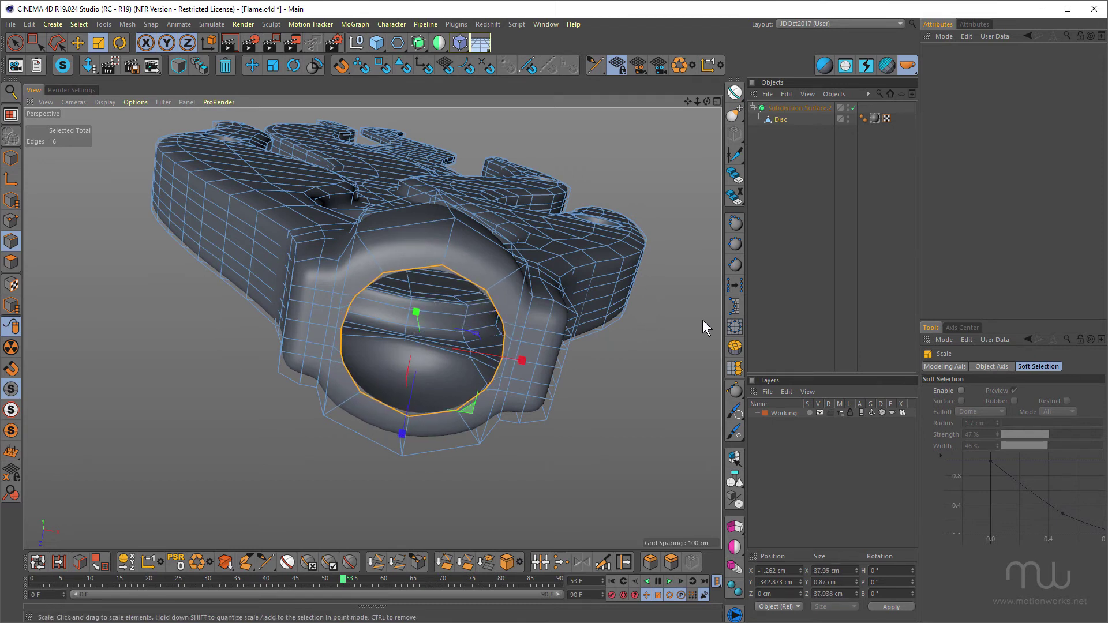
# Even out the circular edge loop at the flame's base and rotate it slightly about its Y axis.
pyautogui.click(729, 285)
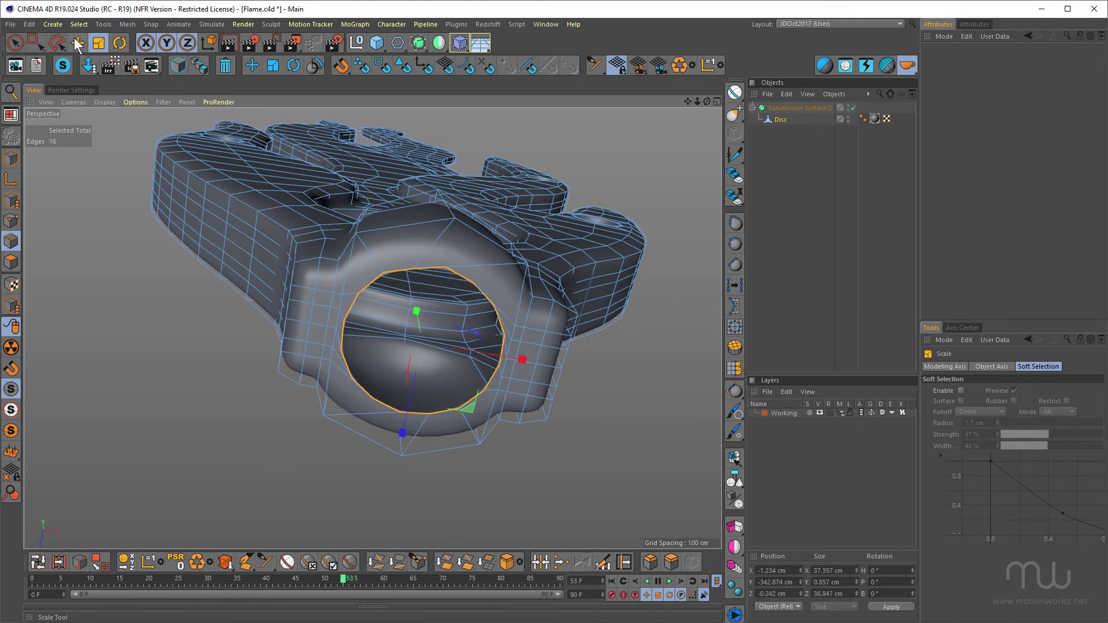
pyautogui.click(119, 46)
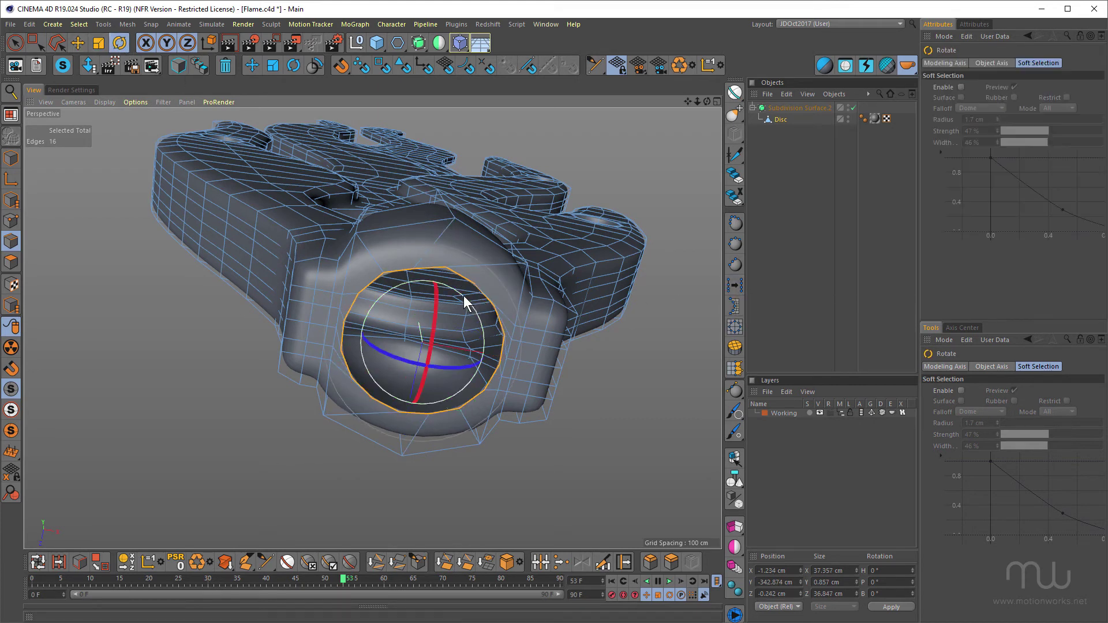
pyautogui.moveTo(462, 295); pyautogui.dragTo(474, 307)
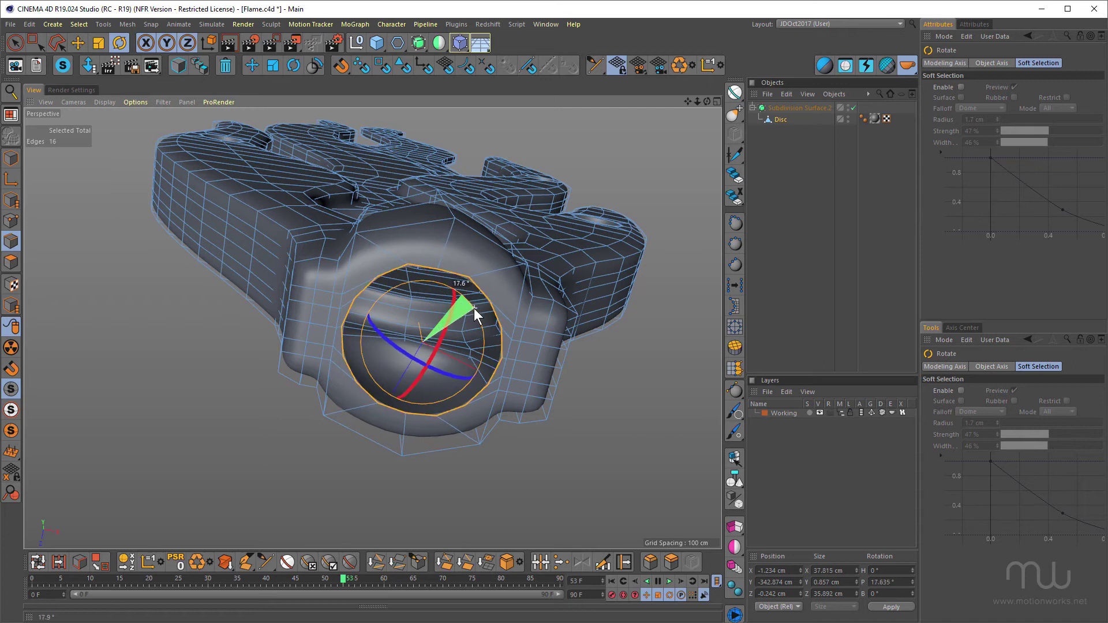
pyautogui.moveTo(474, 314); pyautogui.dragTo(472, 307)
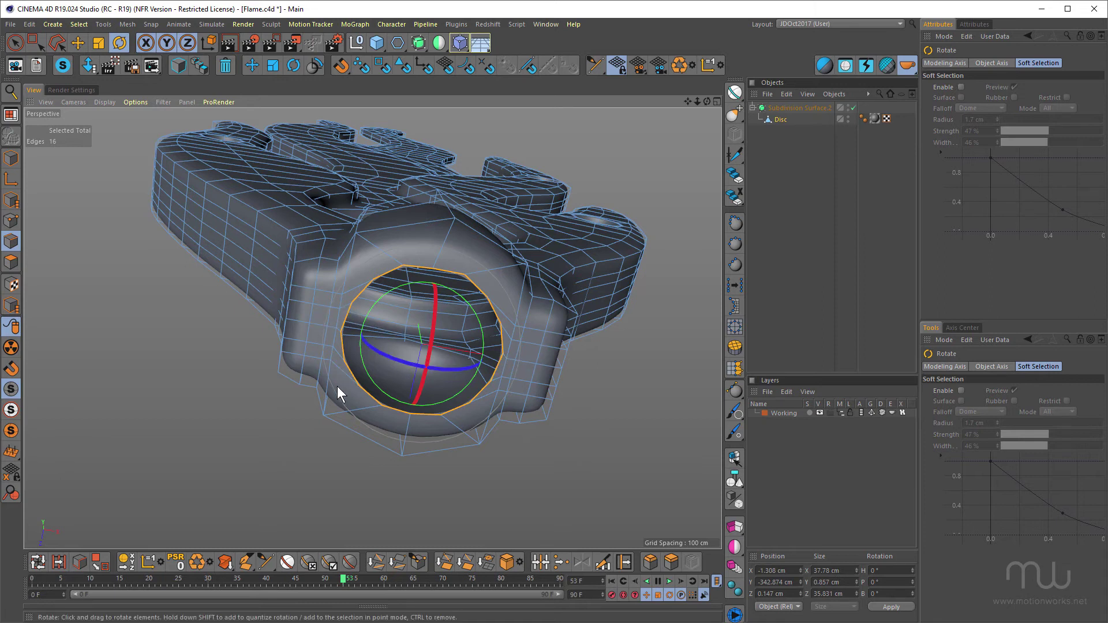
# Make the rotated edge loop at the base circular again, about 52 cm across.
pyautogui.keyDown('alt'); pyautogui.moveTo(322, 324); pyautogui.dragTo(310, 344); pyautogui.keyUp('alt')
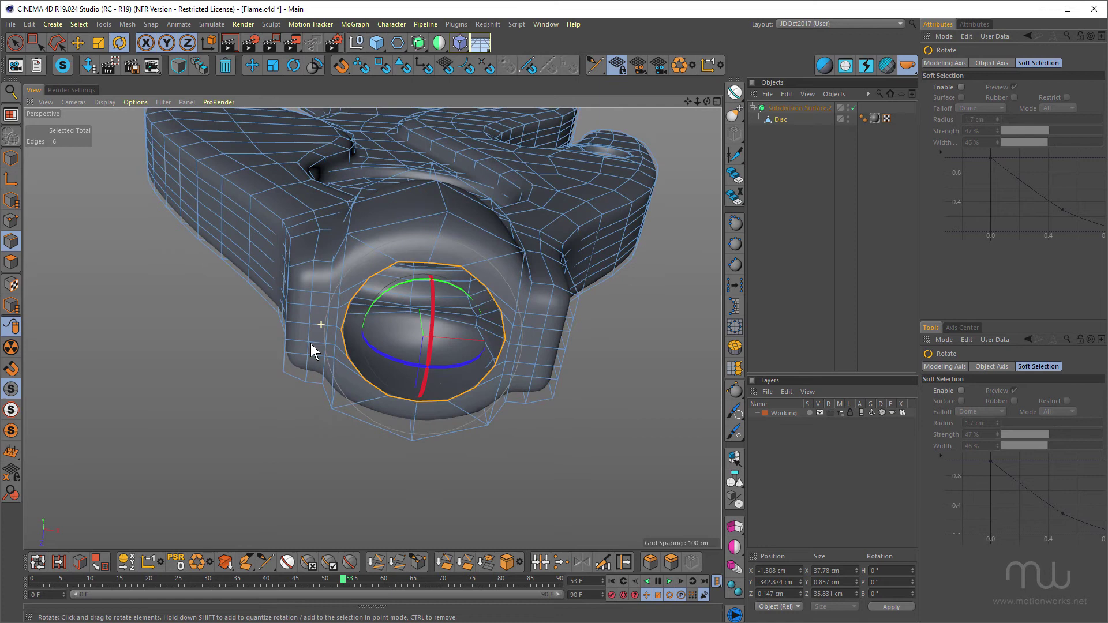
pyautogui.click(732, 331)
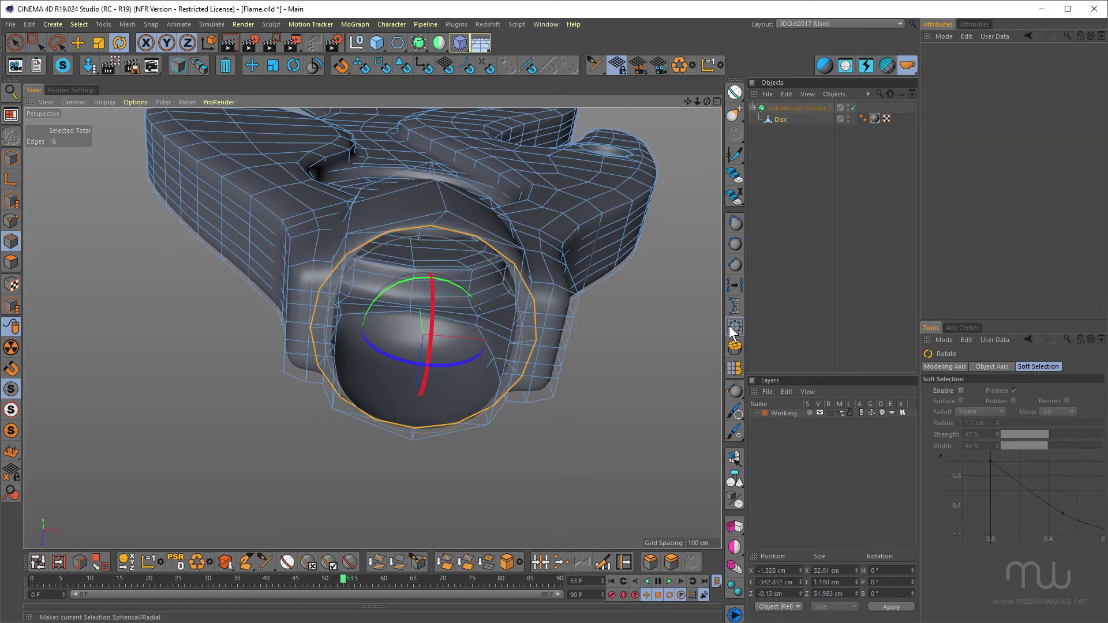
# Scale the circular edge loop at the flame's base down to about 37 cm across.
pyautogui.click(101, 45)
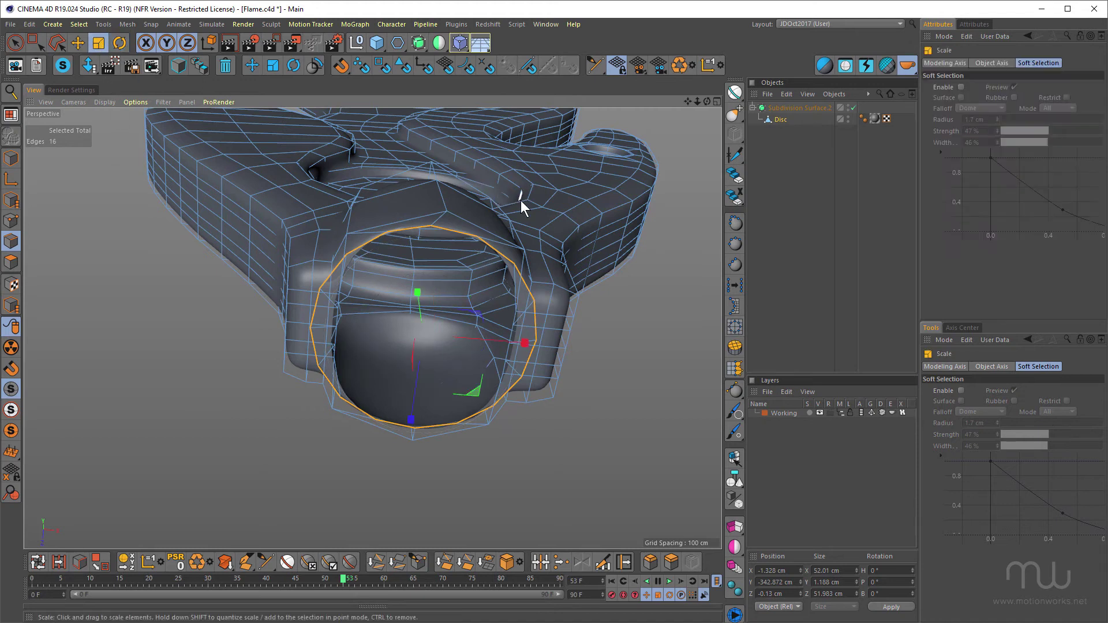
pyautogui.moveTo(520, 200); pyautogui.dragTo(458, 298)
pyautogui.keyDown('alt'); pyautogui.moveTo(458, 299); pyautogui.dragTo(490, 438); pyautogui.keyUp('alt')
# Select all points along the flame's bottom end and flatten them vertically to a Y size of 0 cm.
pyautogui.middleClick(493, 436)
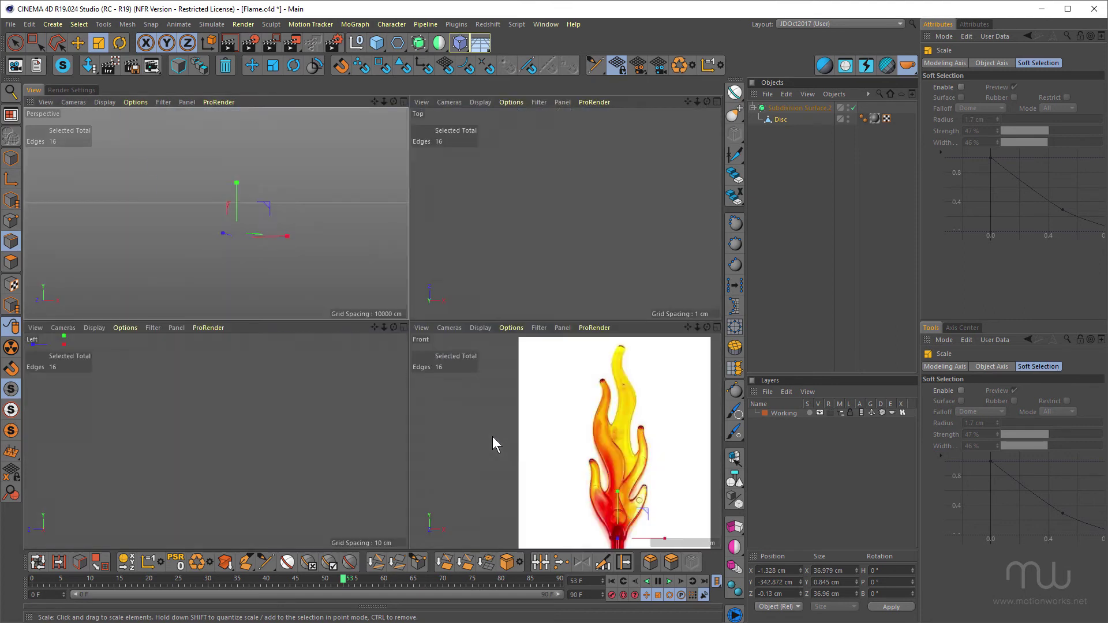
pyautogui.middleClick(601, 529)
pyautogui.keyDown('alt'); pyautogui.moveTo(484, 535); pyautogui.dragTo(493, 406, button='middle'); pyautogui.keyUp('alt')
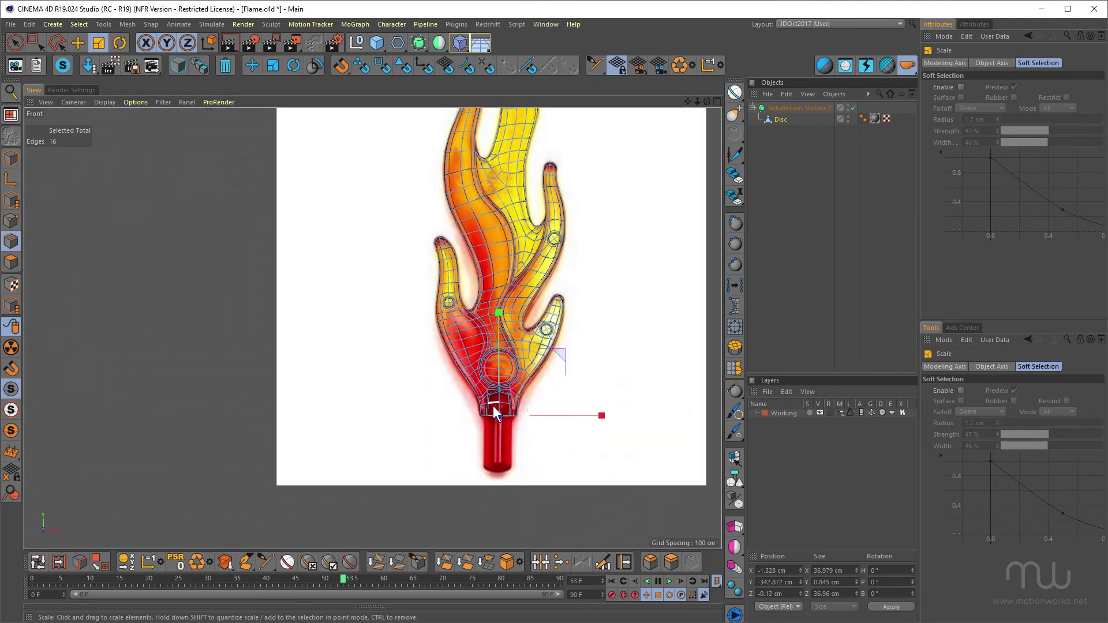
pyautogui.keyDown('alt'); pyautogui.moveTo(493, 406); pyautogui.dragTo(612, 384, button='right'); pyautogui.keyUp('alt')
pyautogui.keyDown('alt'); pyautogui.moveTo(611, 384); pyautogui.dragTo(479, 301, button='middle'); pyautogui.keyUp('alt')
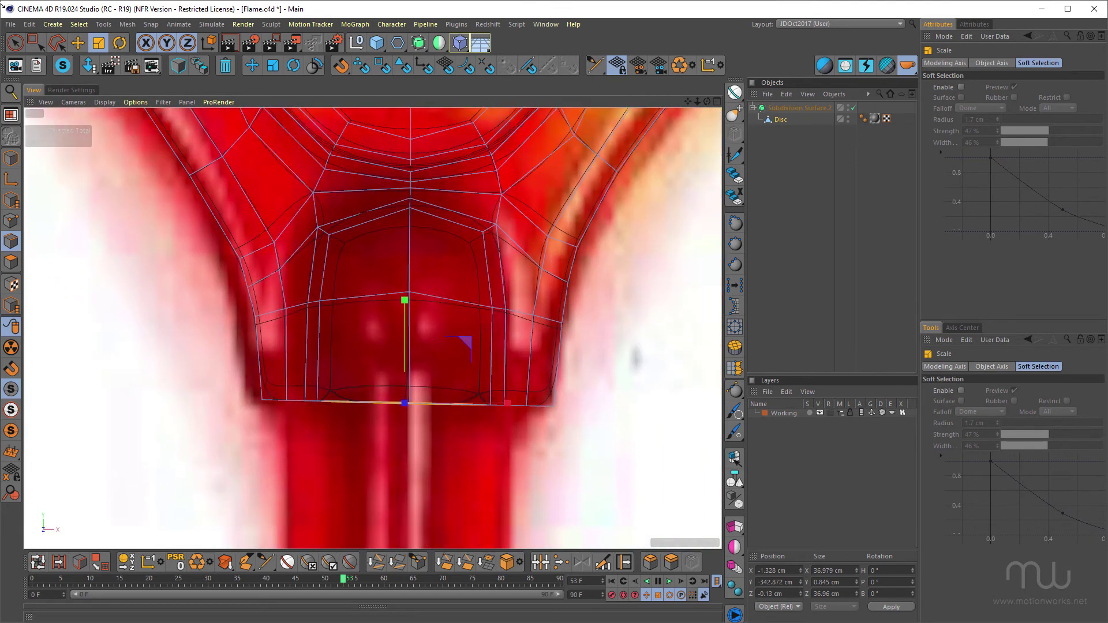
pyautogui.click(32, 40)
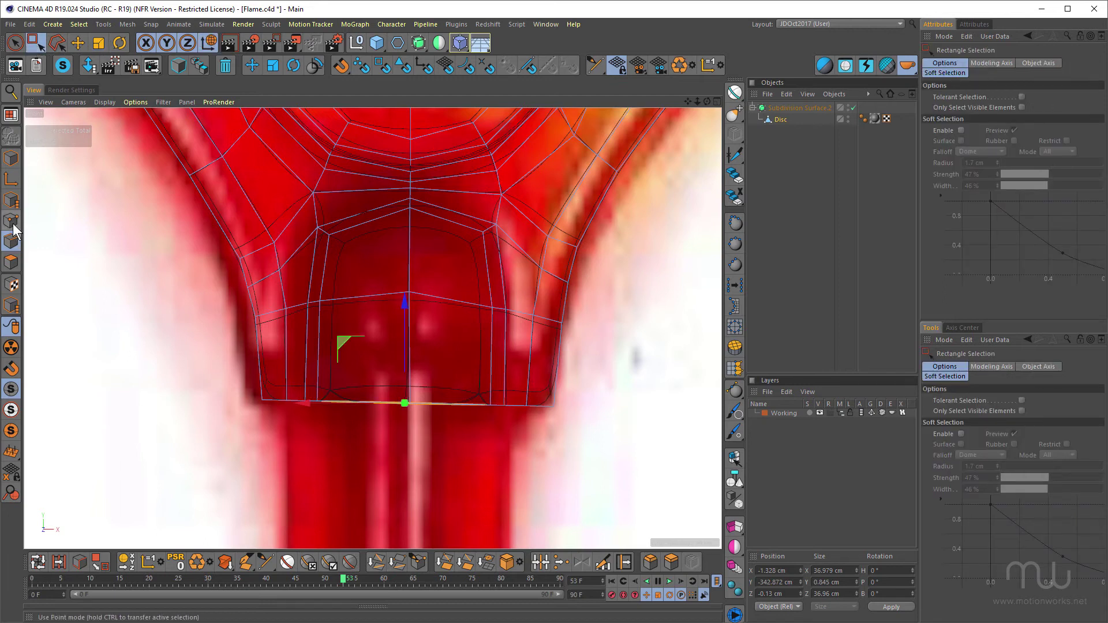
pyautogui.click(10, 221)
pyautogui.moveTo(120, 327); pyautogui.dragTo(605, 494)
pyautogui.press('t')
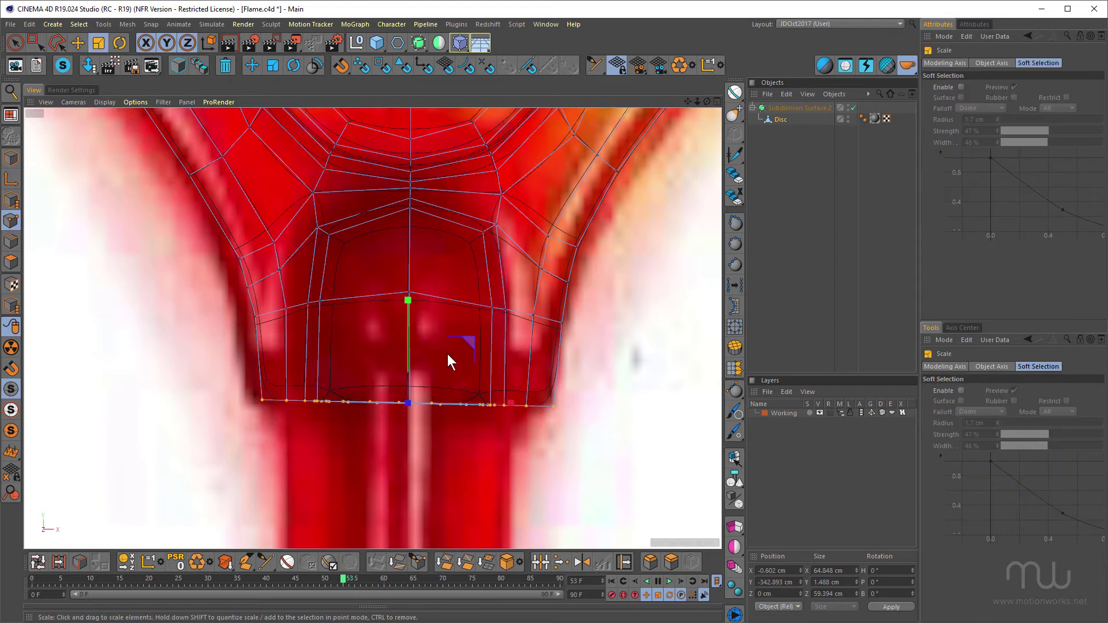
pyautogui.moveTo(408, 296); pyautogui.dragTo(407, 399)
# Select the full ring of polygons surrounding the round base opening, including those missing on one side, and delete it.
pyautogui.middleClick(488, 376)
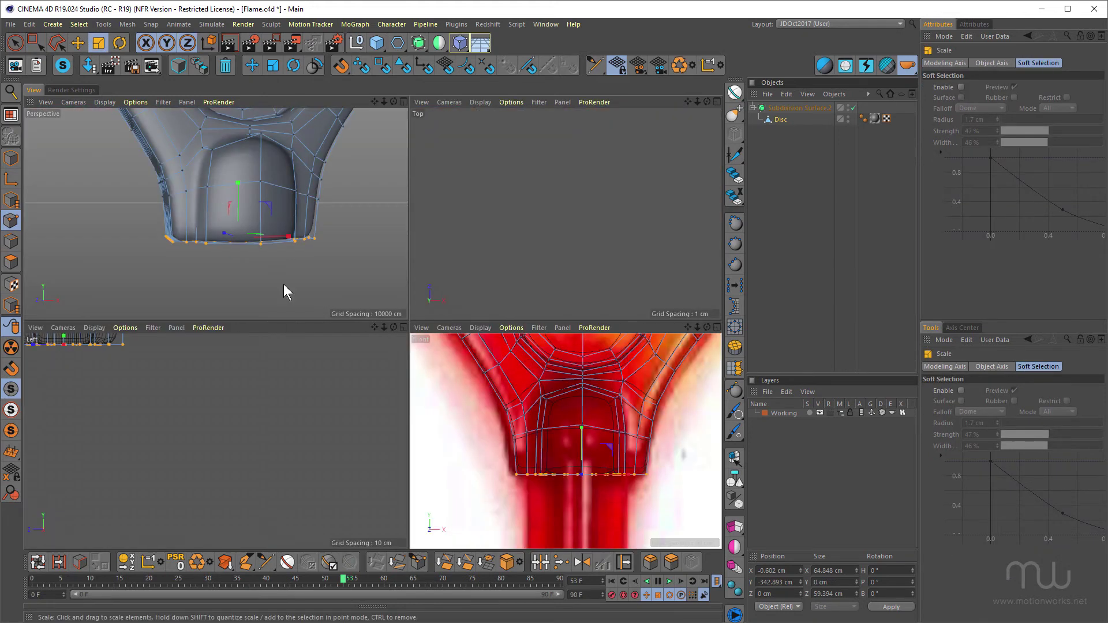
pyautogui.middleClick(283, 284)
pyautogui.keyDown('alt'); pyautogui.moveTo(406, 351); pyautogui.dragTo(402, 208); pyautogui.keyUp('alt')
pyautogui.keyDown('alt'); pyautogui.moveTo(428, 368); pyautogui.dragTo(437, 345); pyautogui.keyUp('alt')
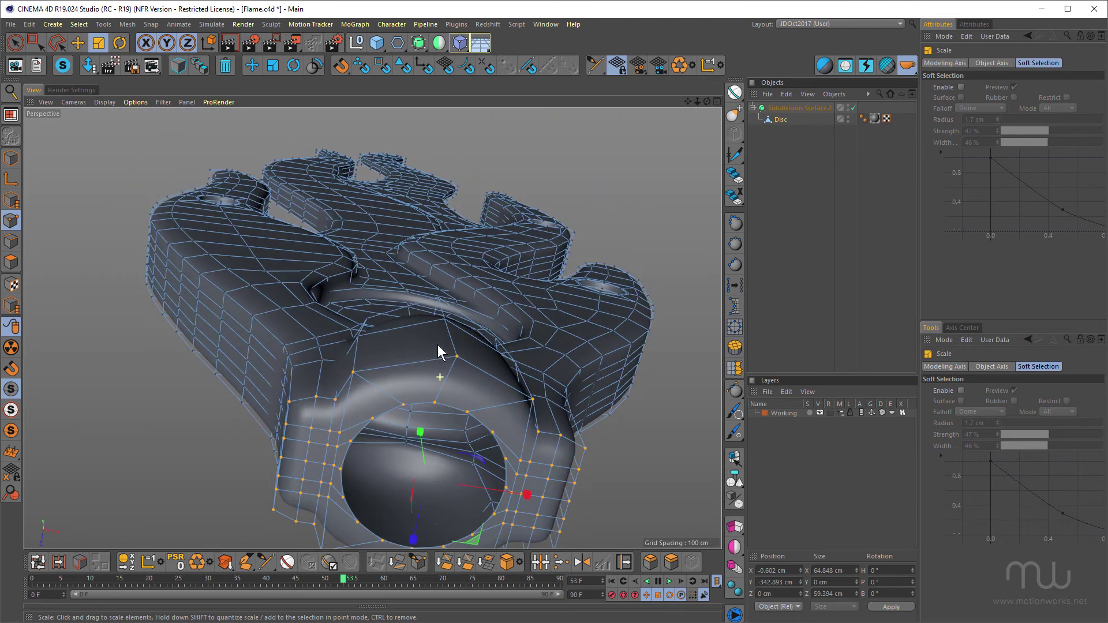
pyautogui.keyDown('alt'); pyautogui.moveTo(108, 110); pyautogui.dragTo(497, 366); pyautogui.keyUp('alt')
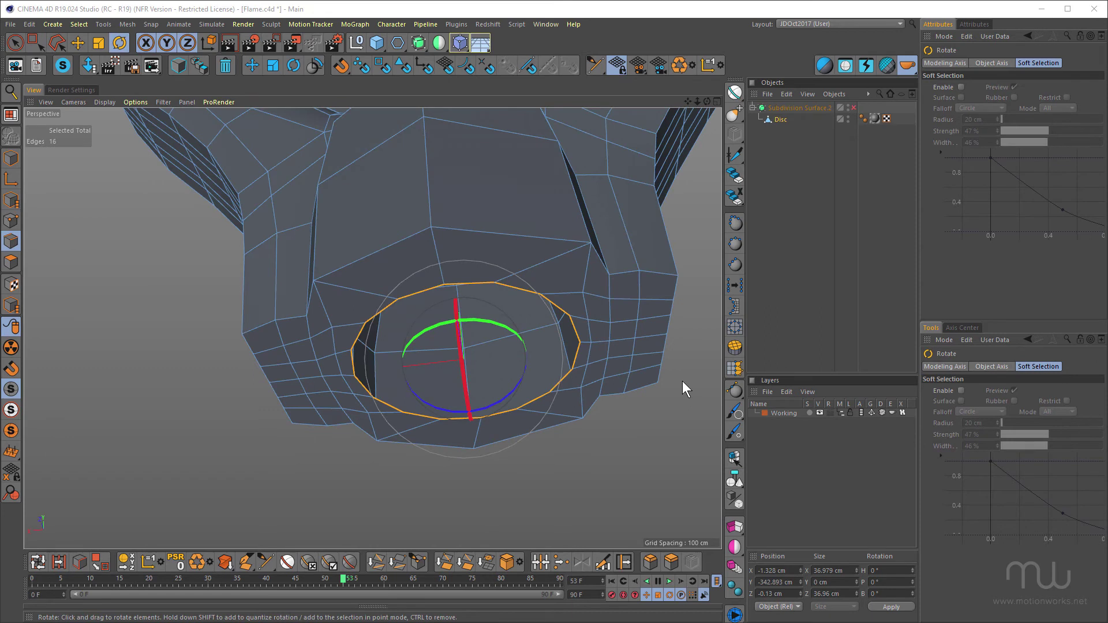
pyautogui.keyDown('ctrl'); pyautogui.click(11, 262); pyautogui.keyUp('ctrl')
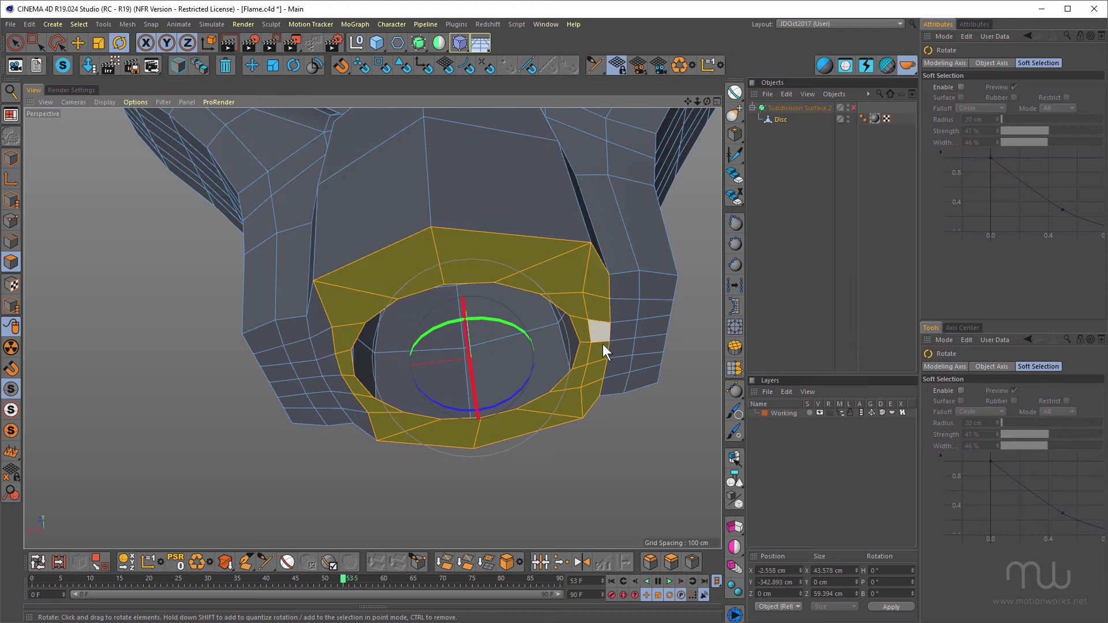
pyautogui.keyDown('shift'); pyautogui.click(321, 308); pyautogui.keyUp('shift')
pyautogui.keyDown('shift'); pyautogui.click(329, 346); pyautogui.keyUp('shift')
pyautogui.keyDown('shift'); pyautogui.click(336, 372); pyautogui.keyUp('shift')
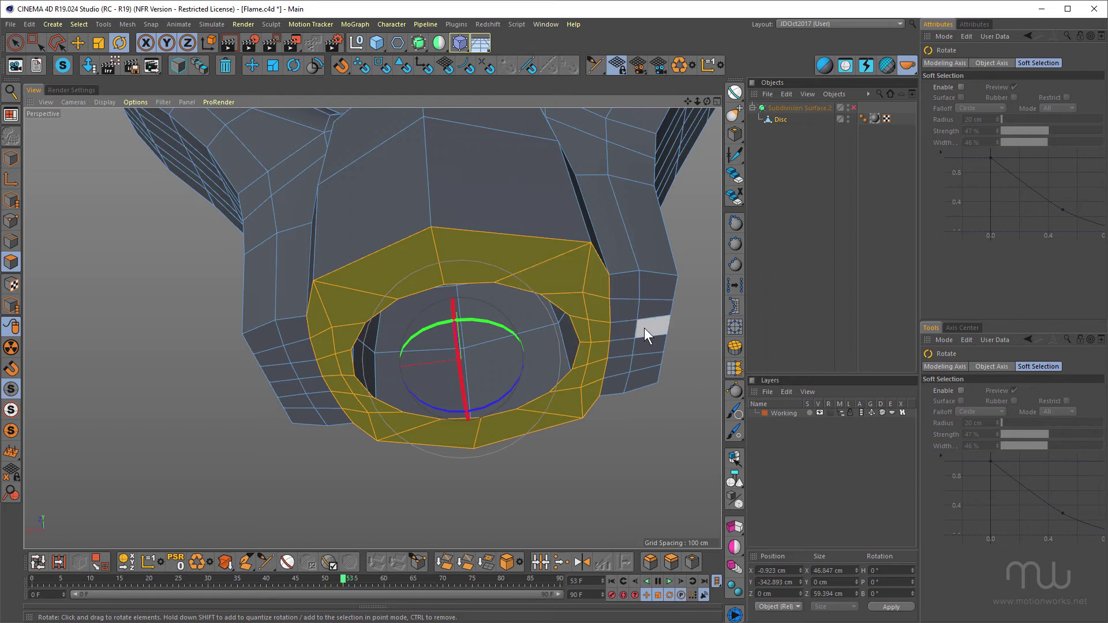
pyautogui.click(223, 68)
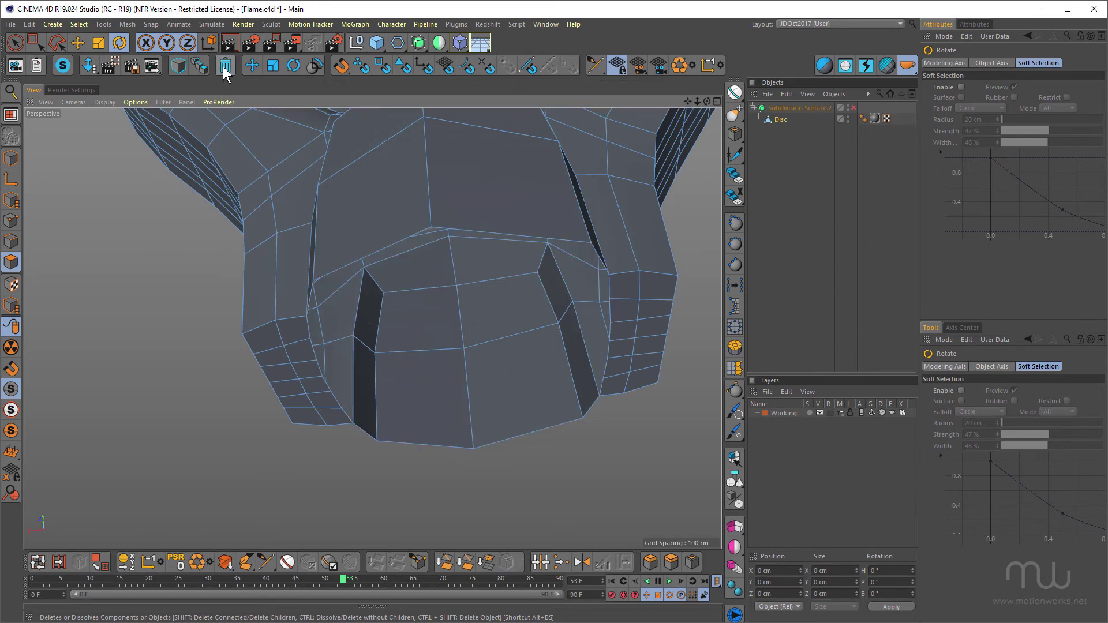
# Select the 20-edge boundary loop of the base opening and extrude it inward by scaling to about 41 × 52 cm.
pyautogui.click(13, 242)
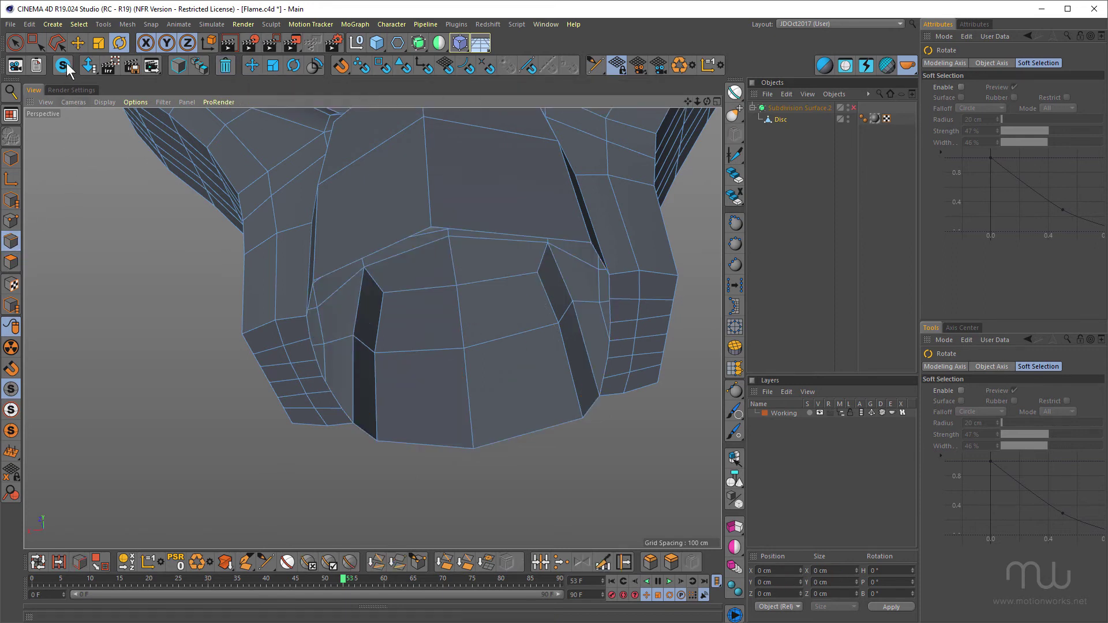
pyautogui.click(76, 41)
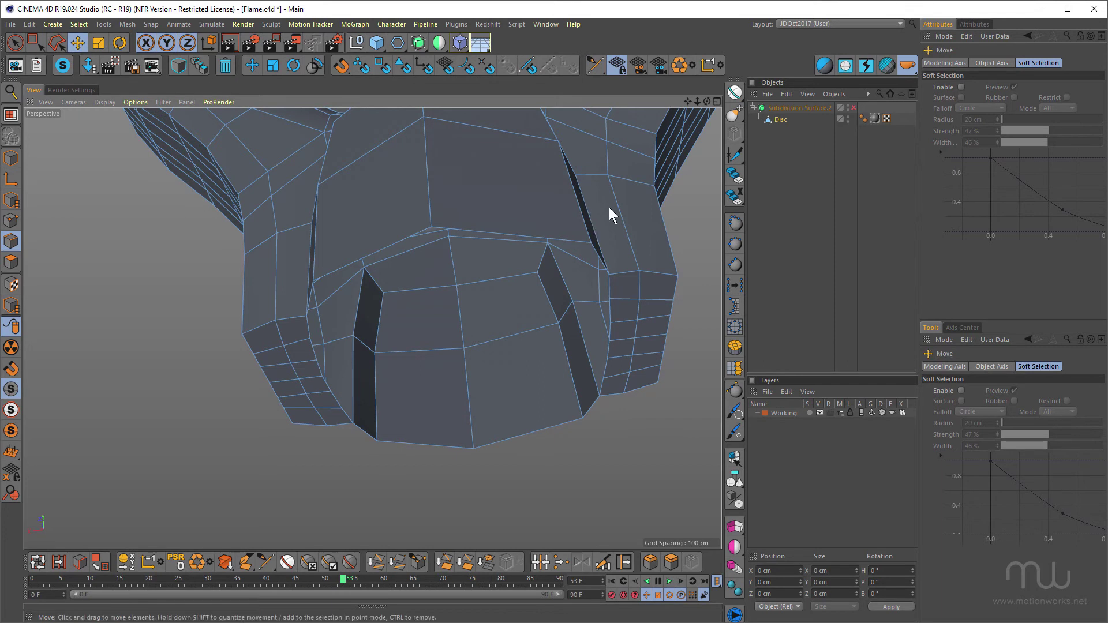
pyautogui.press('u')
pyautogui.press('l')
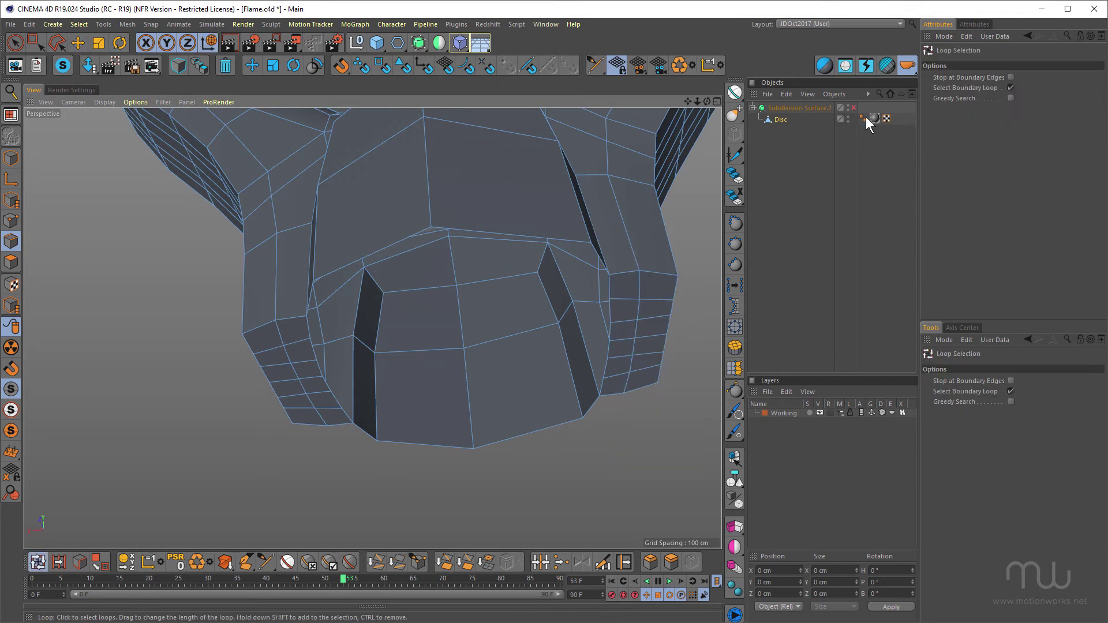
pyautogui.click(574, 239)
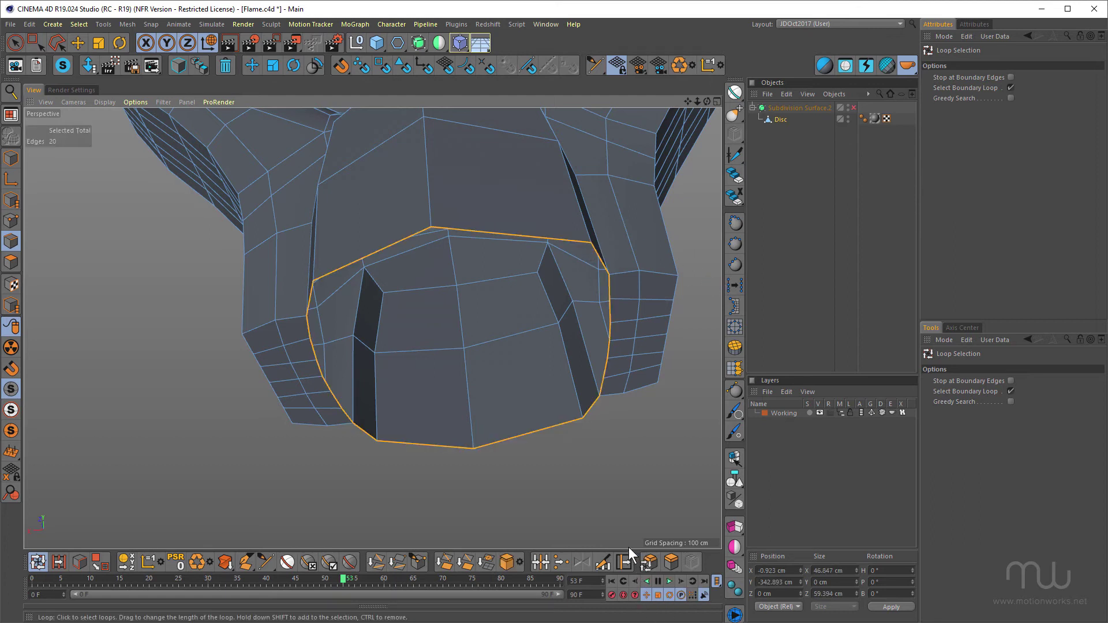
pyautogui.click(98, 43)
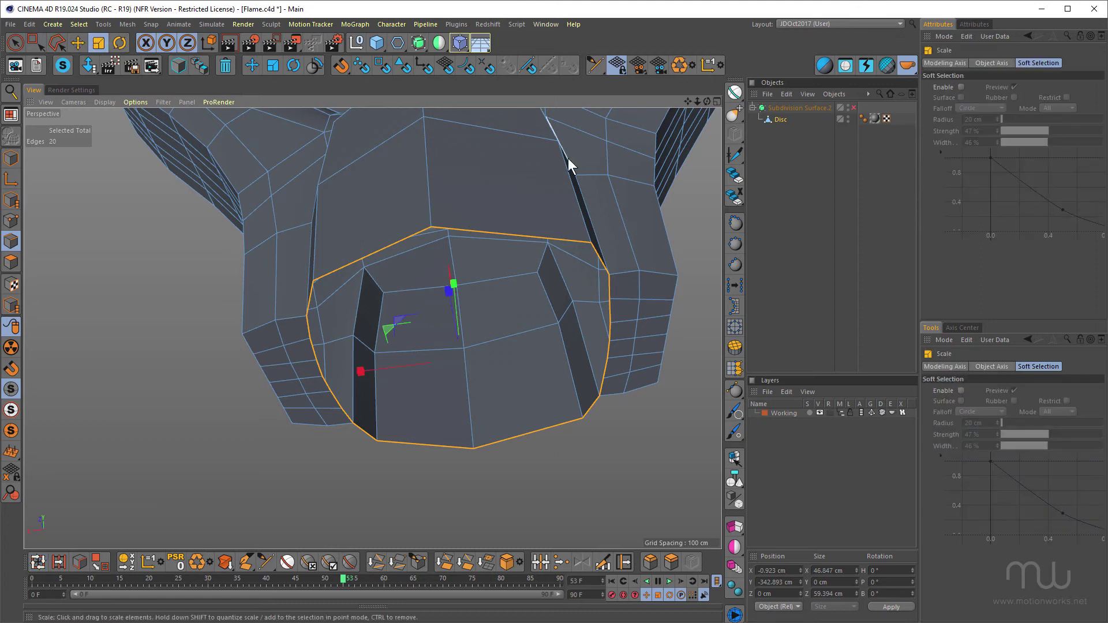
pyautogui.moveTo(568, 159); pyautogui.dragTo(539, 206)
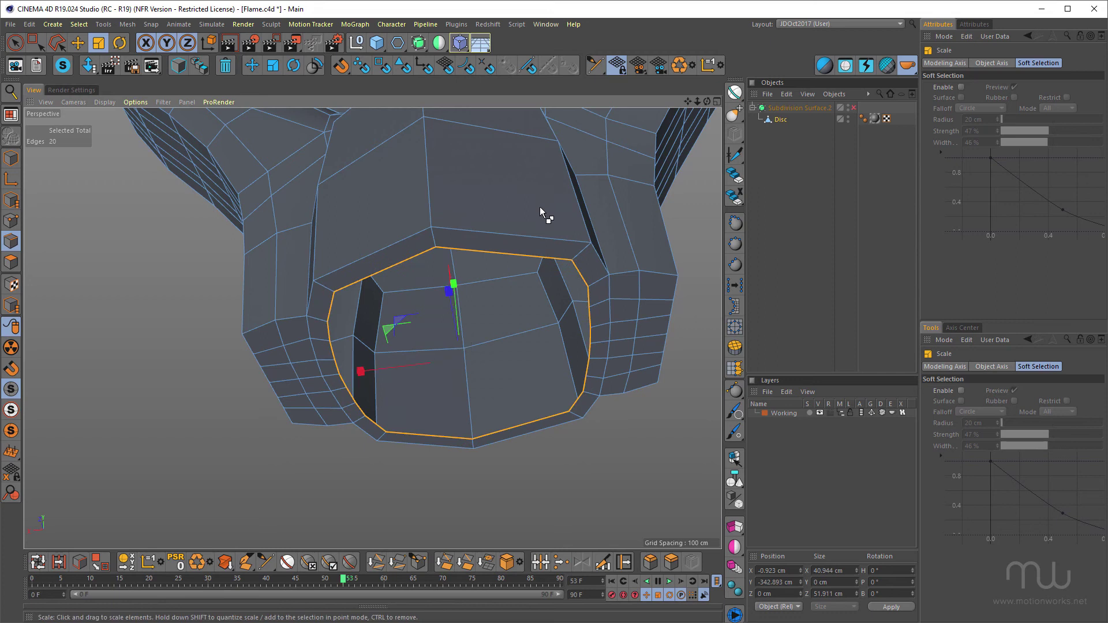
# Reshape the inner edge loop of the base opening into a circle and scale it down to about 43 cm across.
pyautogui.click(733, 330)
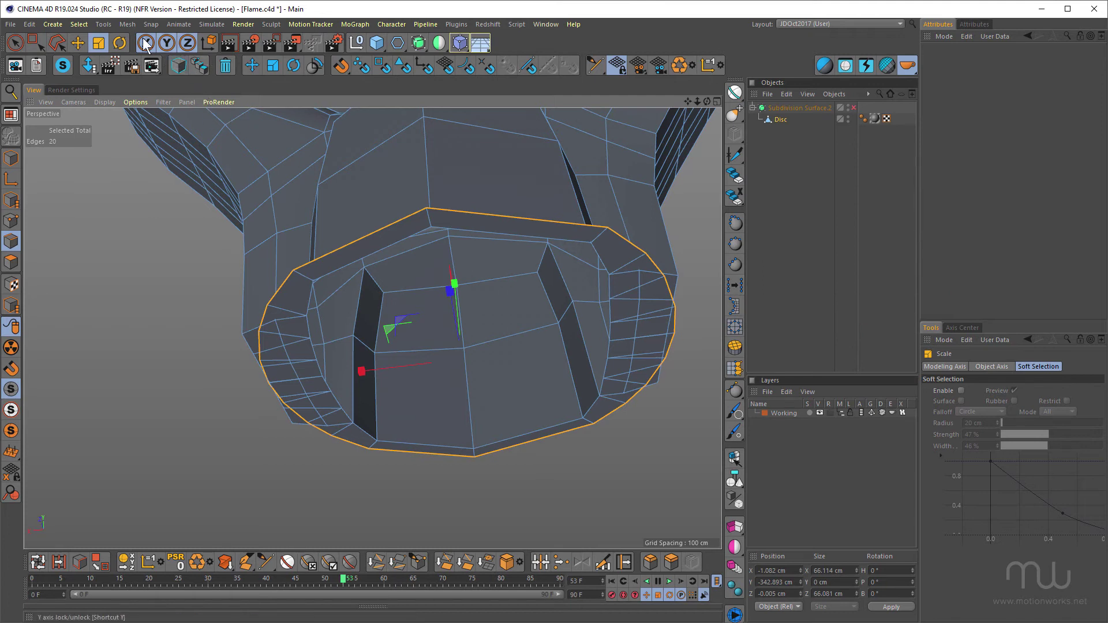
pyautogui.click(99, 44)
pyautogui.moveTo(642, 240); pyautogui.dragTo(565, 345)
# Distribute the inner loop's points evenly, rotate the loop slightly about its vertical axis, and redistribute its points.
pyautogui.click(736, 285)
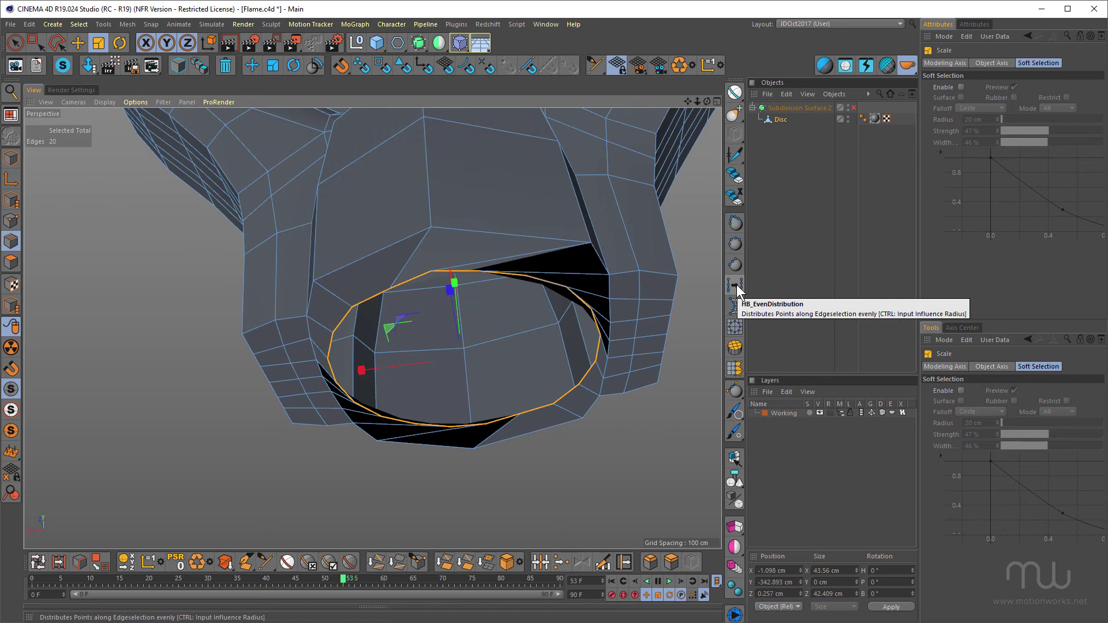
pyautogui.click(119, 43)
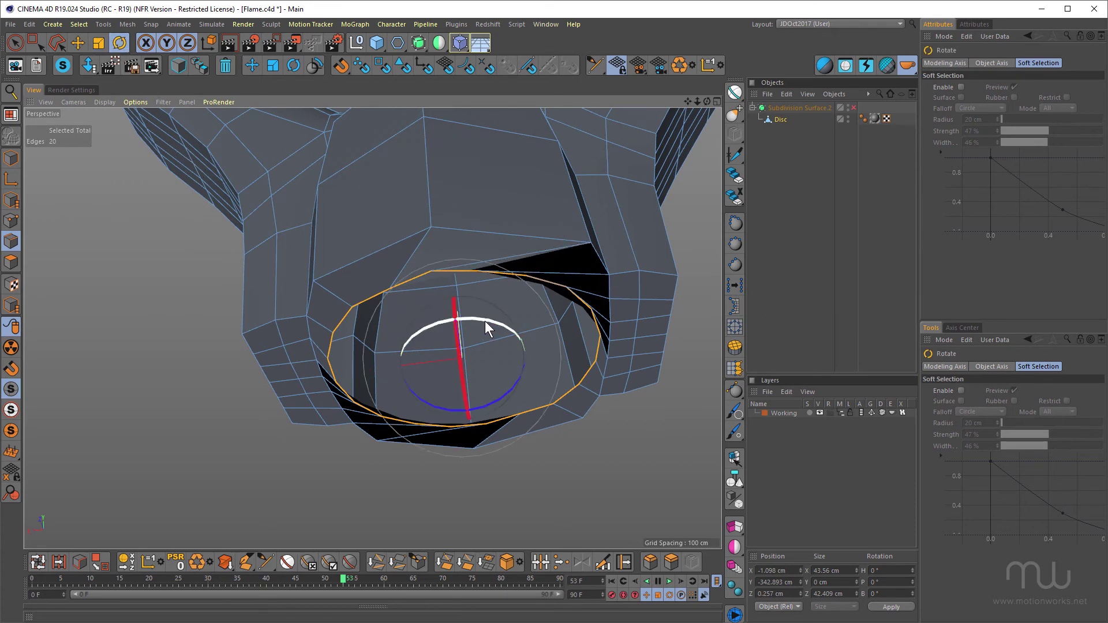
pyautogui.moveTo(485, 321); pyautogui.dragTo(518, 324)
pyautogui.click(736, 289)
pyautogui.click(739, 287)
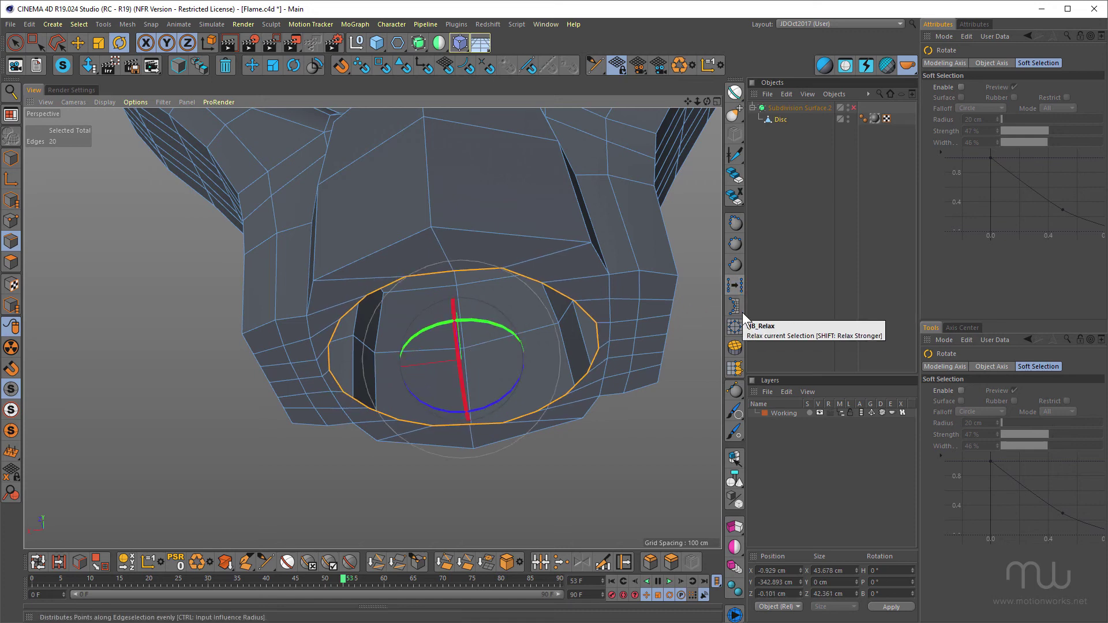
# Make the rotated inner loop circular again and scale it to about 43 cm across.
pyautogui.click(734, 328)
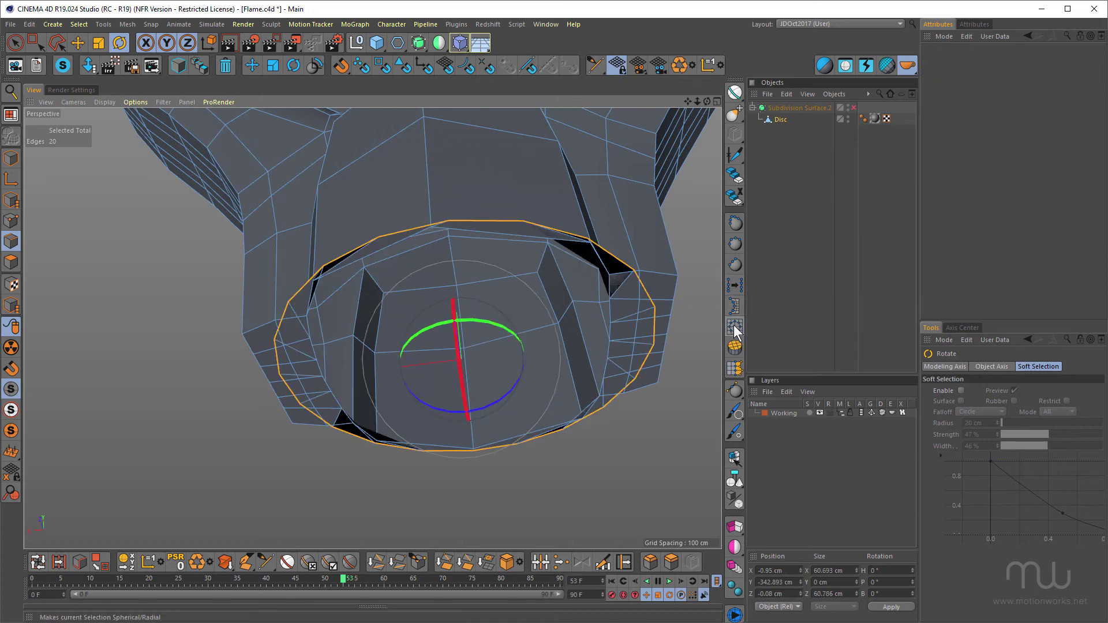
pyautogui.click(98, 43)
pyautogui.moveTo(473, 242); pyautogui.dragTo(466, 305)
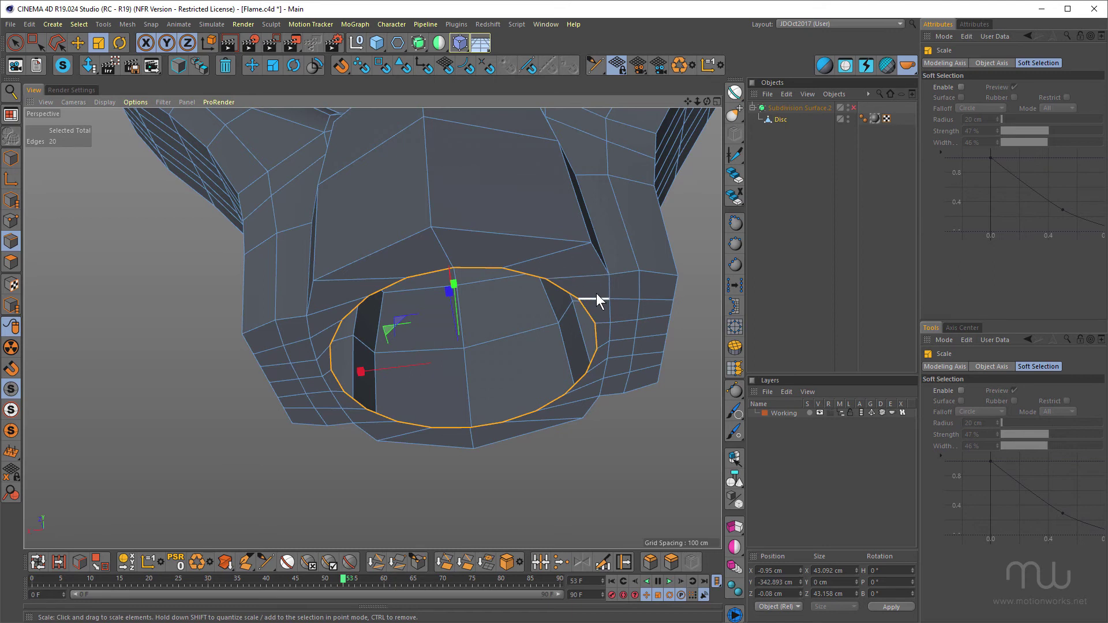
# Slide the points beside the round opening on both sides away from the loop to even out the surrounding polygons.
pyautogui.keyDown('alt'); pyautogui.moveTo(552, 272); pyautogui.dragTo(581, 264); pyautogui.keyUp('alt')
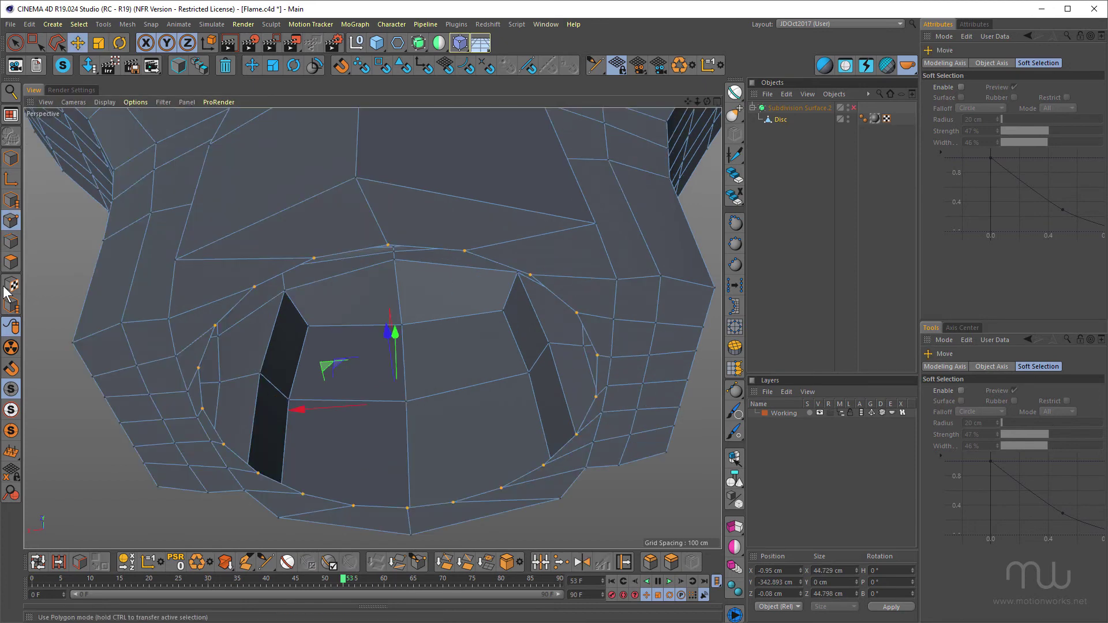
pyautogui.click(624, 562)
pyautogui.moveTo(613, 319); pyautogui.dragTo(622, 318)
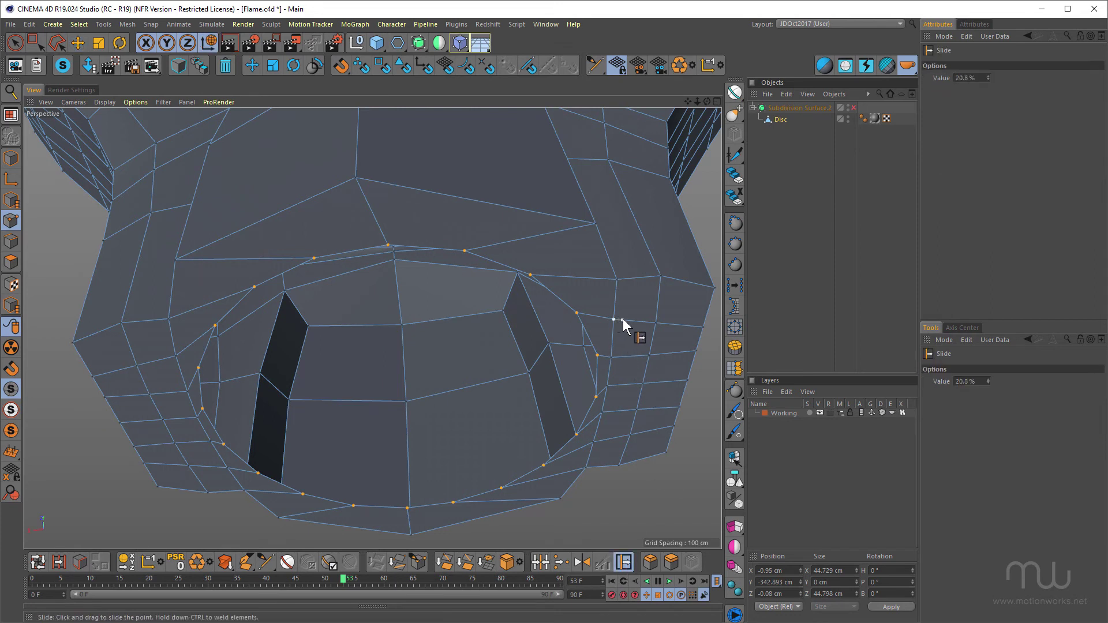
pyautogui.moveTo(615, 358); pyautogui.dragTo(602, 446)
pyautogui.moveTo(182, 357)
pyautogui.keyDown('alt'); pyautogui.mouseDown()
pyautogui.moveTo(206, 329)
pyautogui.moveTo(182, 345)
pyautogui.mouseUp(); pyautogui.keyUp('alt')
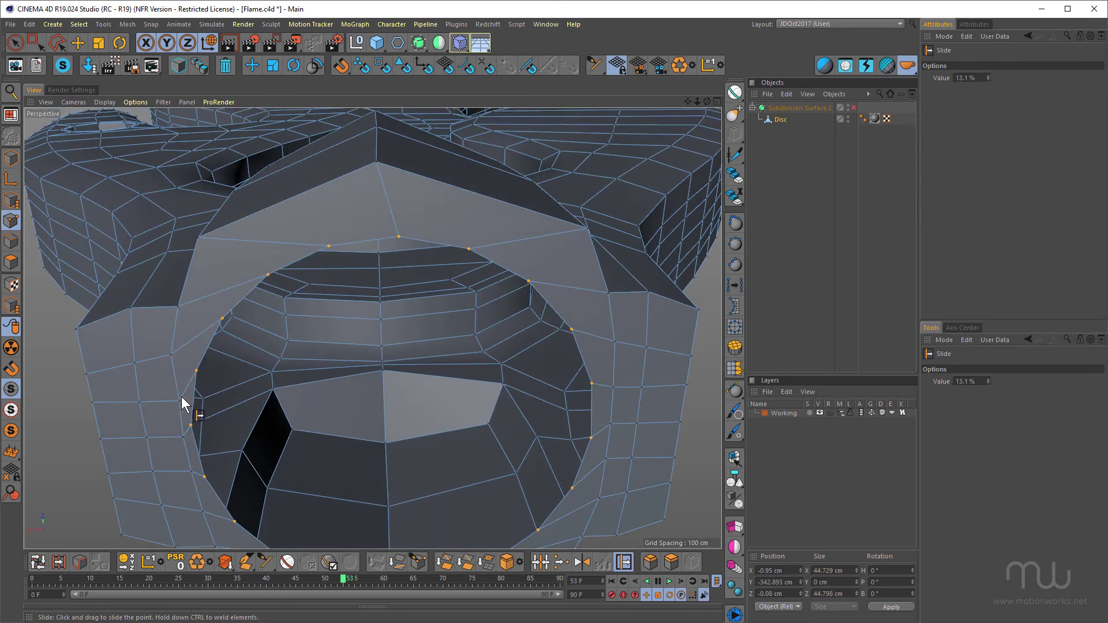
pyautogui.moveTo(181, 396); pyautogui.dragTo(210, 455)
pyautogui.keyDown('alt'); pyautogui.moveTo(385, 370); pyautogui.dragTo(294, 369, button='right'); pyautogui.keyUp('alt')
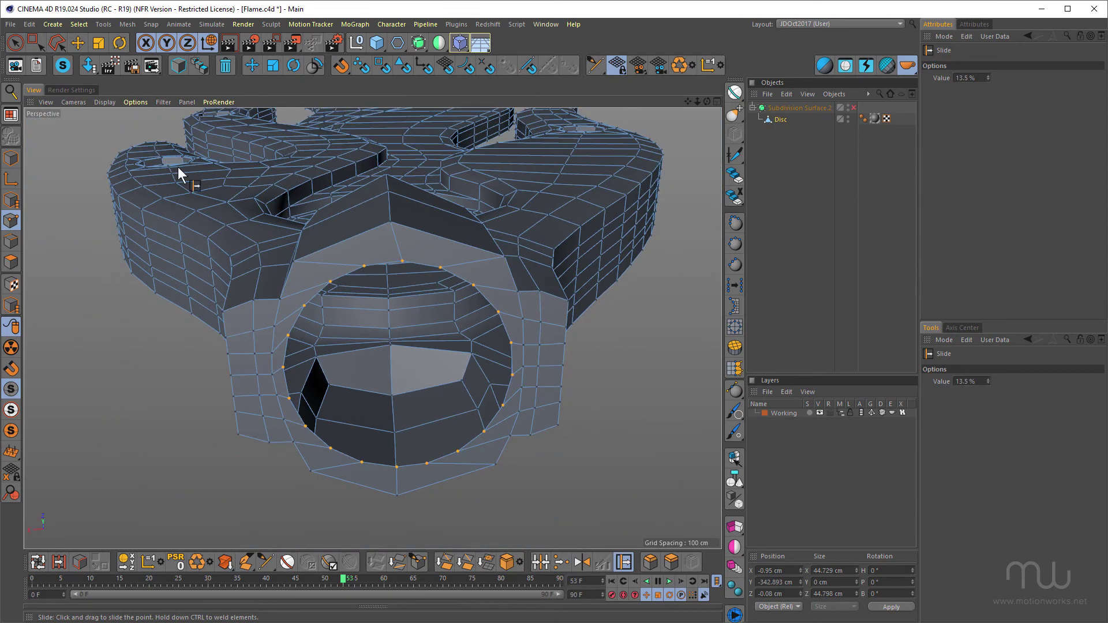
# Scale the circular edge loop of the base opening up to about 46 cm across.
pyautogui.click(74, 43)
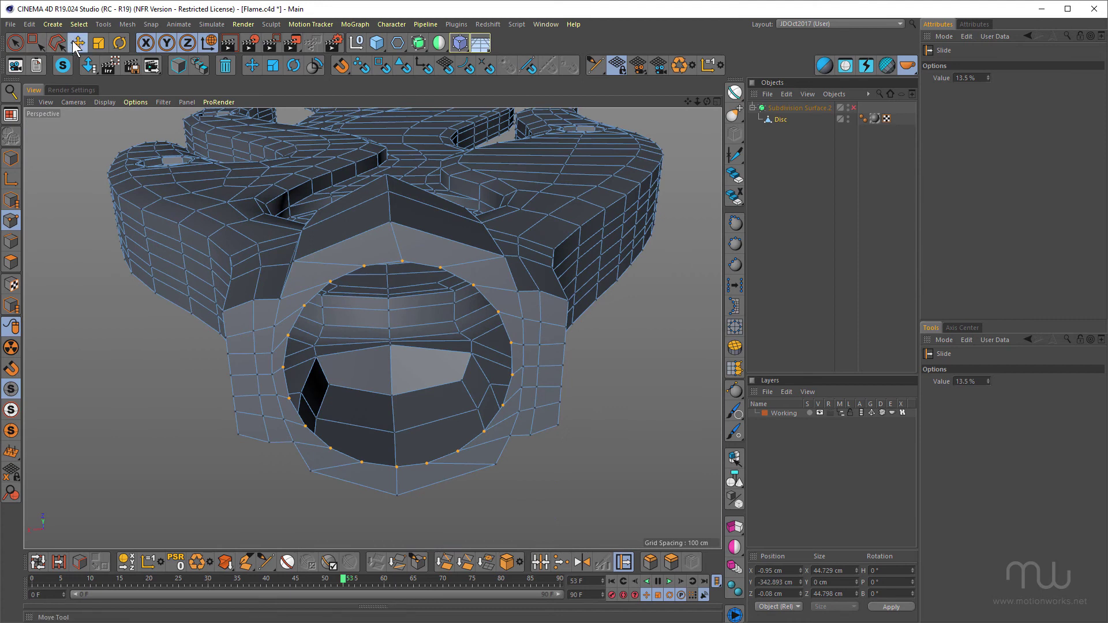
pyautogui.click(76, 45)
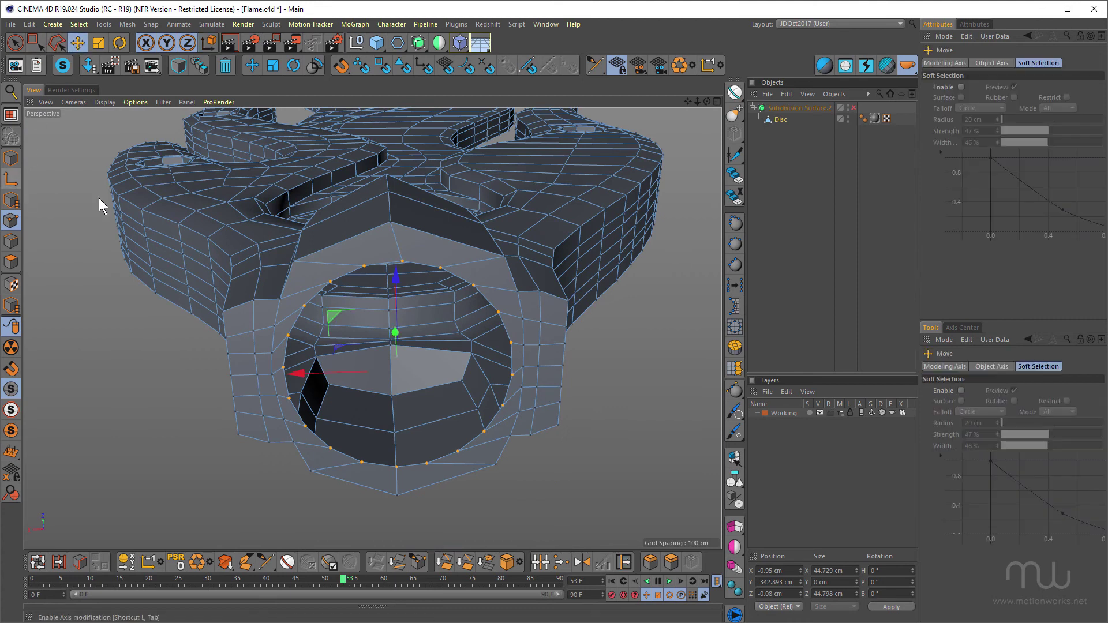
pyautogui.keyDown('alt'); pyautogui.moveTo(410, 246); pyautogui.dragTo(438, 225); pyautogui.keyUp('alt')
pyautogui.click(10, 241)
pyautogui.click(99, 44)
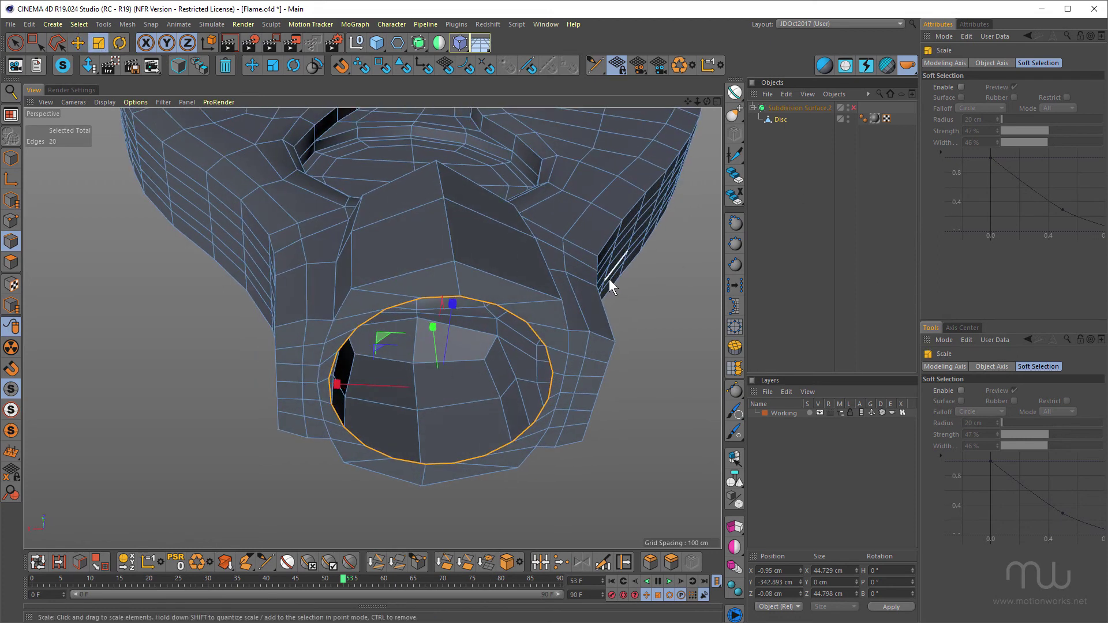
pyautogui.moveTo(608, 279); pyautogui.dragTo(621, 278)
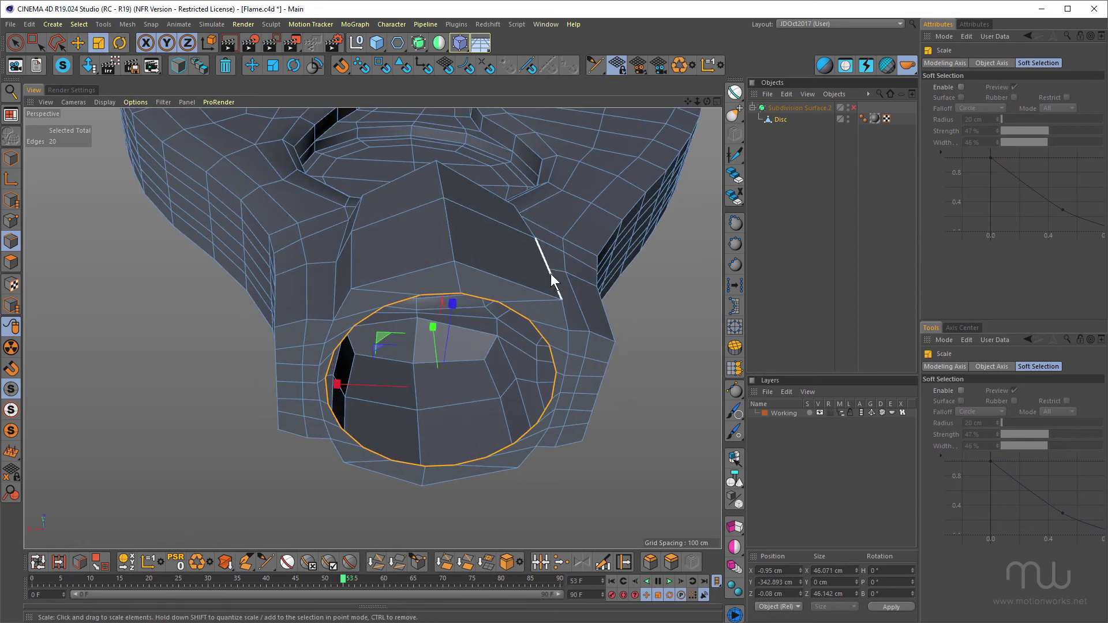
# Compare the width of the base opening's edge loop with the red stem in the front reference artwork.
pyautogui.keyDown('alt'); pyautogui.moveTo(550, 273); pyautogui.dragTo(556, 383); pyautogui.keyUp('alt')
pyautogui.middleClick(579, 379)
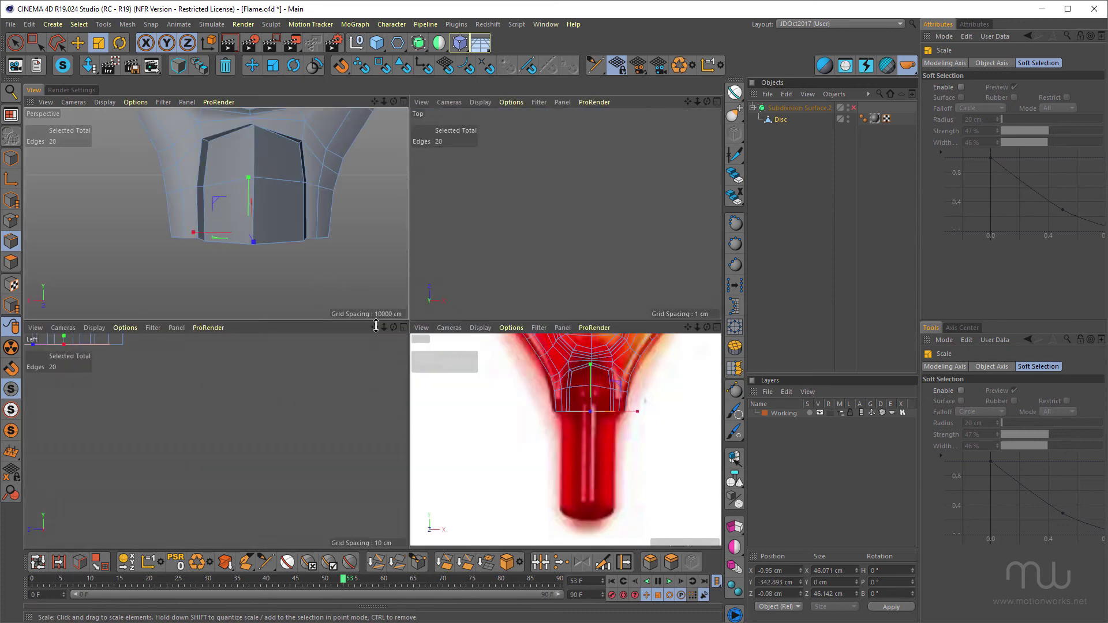
pyautogui.middleClick(569, 414)
pyautogui.scroll(6, 490, 254)
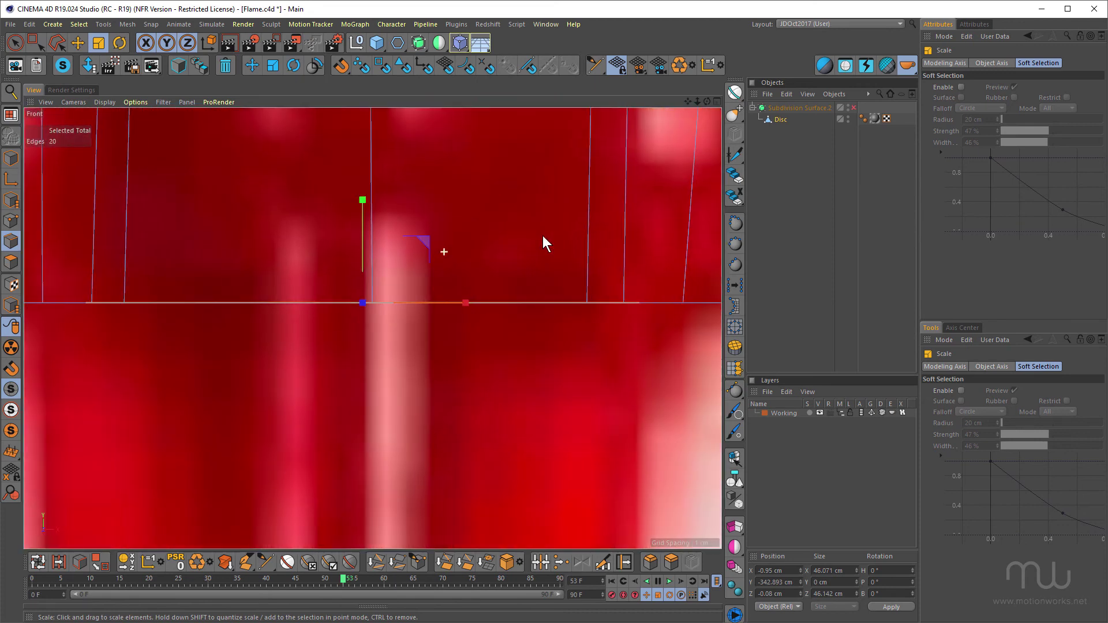
pyautogui.scroll(-1, 537, 248)
pyautogui.scroll(-1, 521, 250)
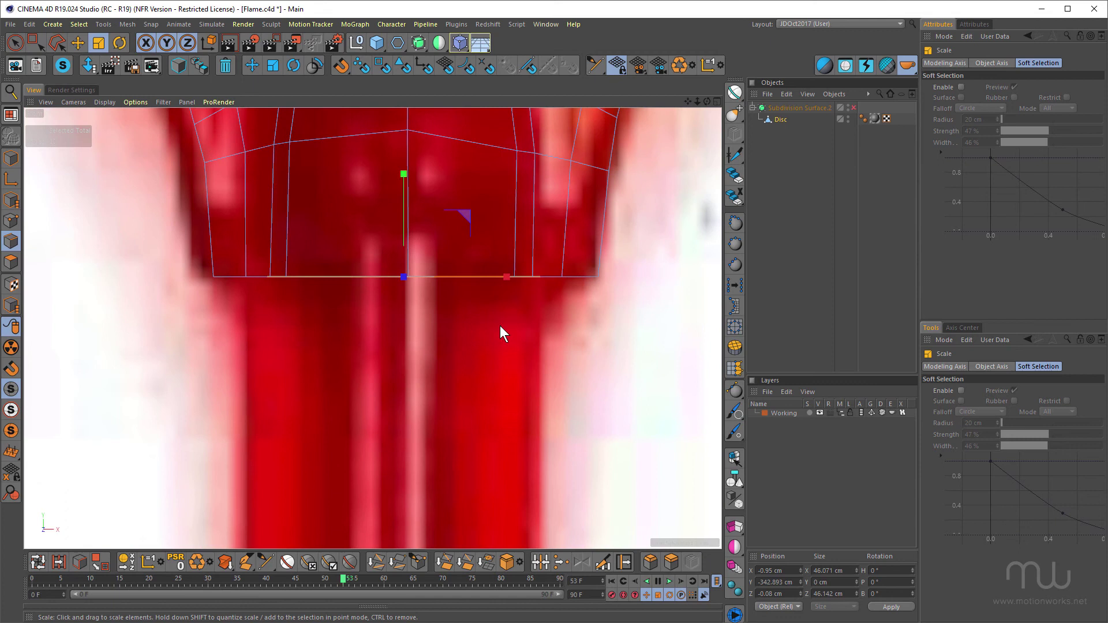
# Extrude the base opening's edge loop downward twice, by about 3 cm and about 86 cm, to form the stem along the reference.
pyautogui.press('space')
pyautogui.keyDown('ctrl'); pyautogui.moveTo(403, 174); pyautogui.dragTo(411, 191); pyautogui.keyUp('ctrl')
pyautogui.scroll(-3, 487, 212)
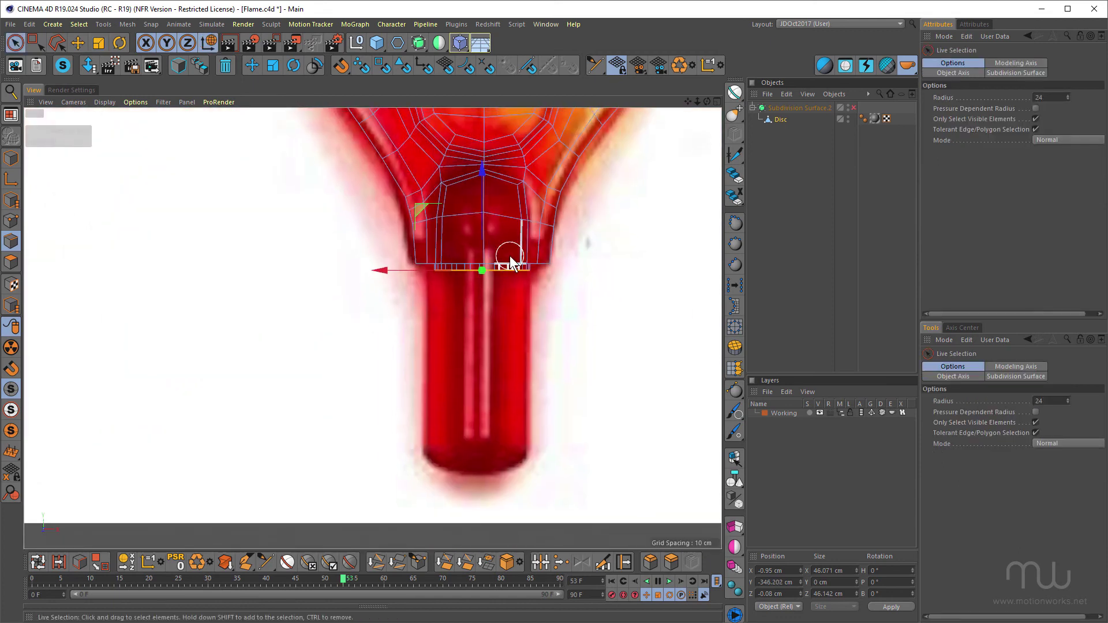
pyautogui.scroll(2, 522, 242)
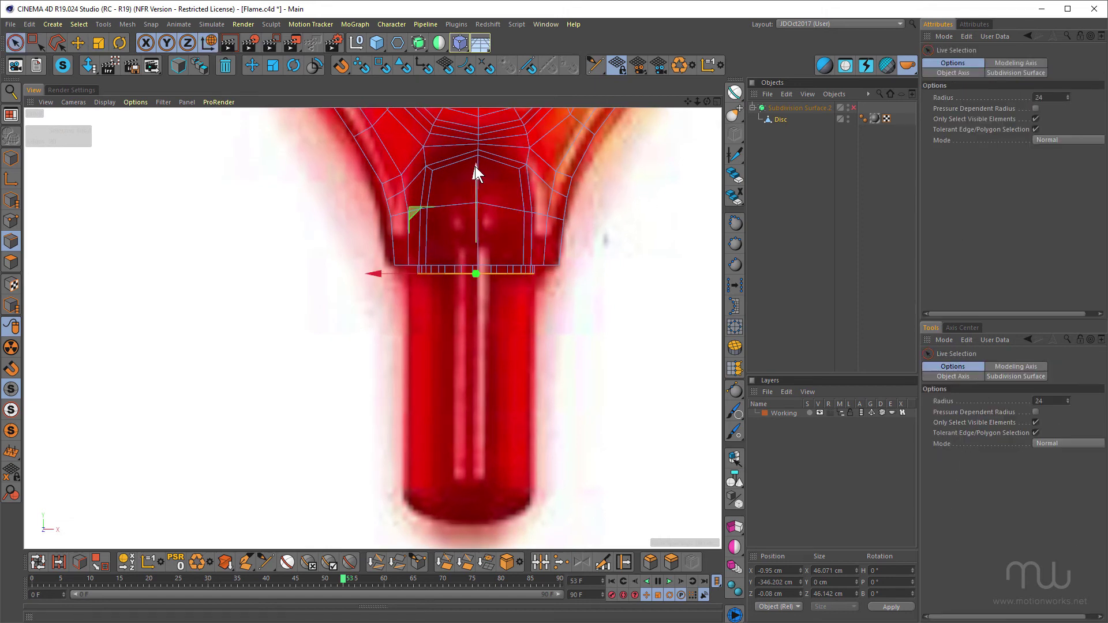
pyautogui.keyDown('ctrl'); pyautogui.moveTo(475, 166); pyautogui.dragTo(470, 387); pyautogui.keyUp('ctrl')
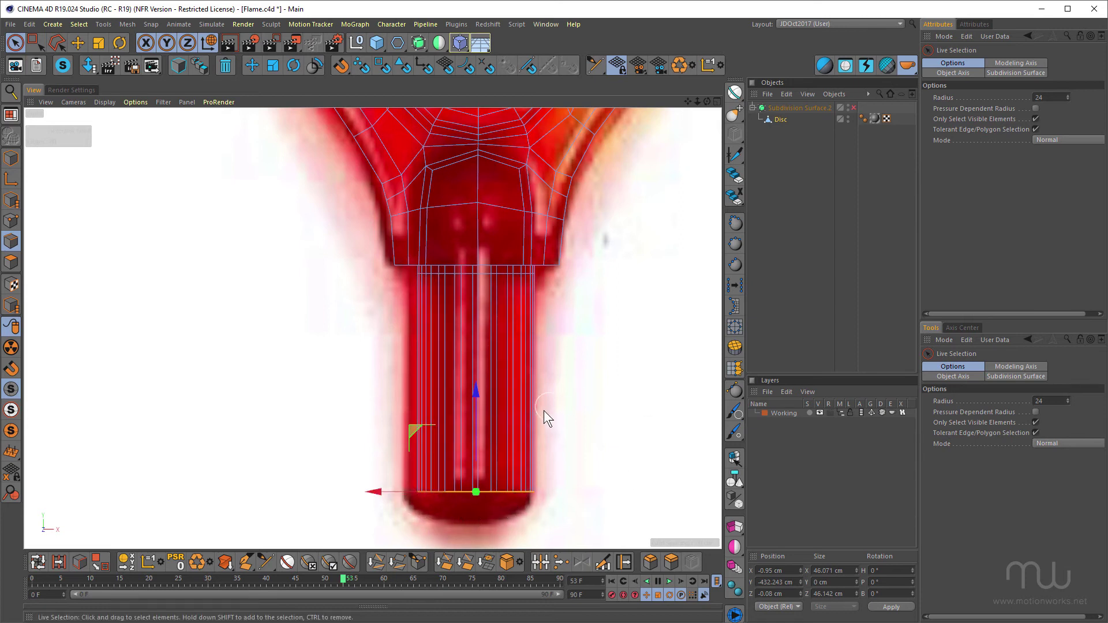
# Close the stem's open lower end by extruding its edge loop inward and collapsing it to a single centre point.
pyautogui.middleClick(591, 414)
pyautogui.middleClick(309, 241)
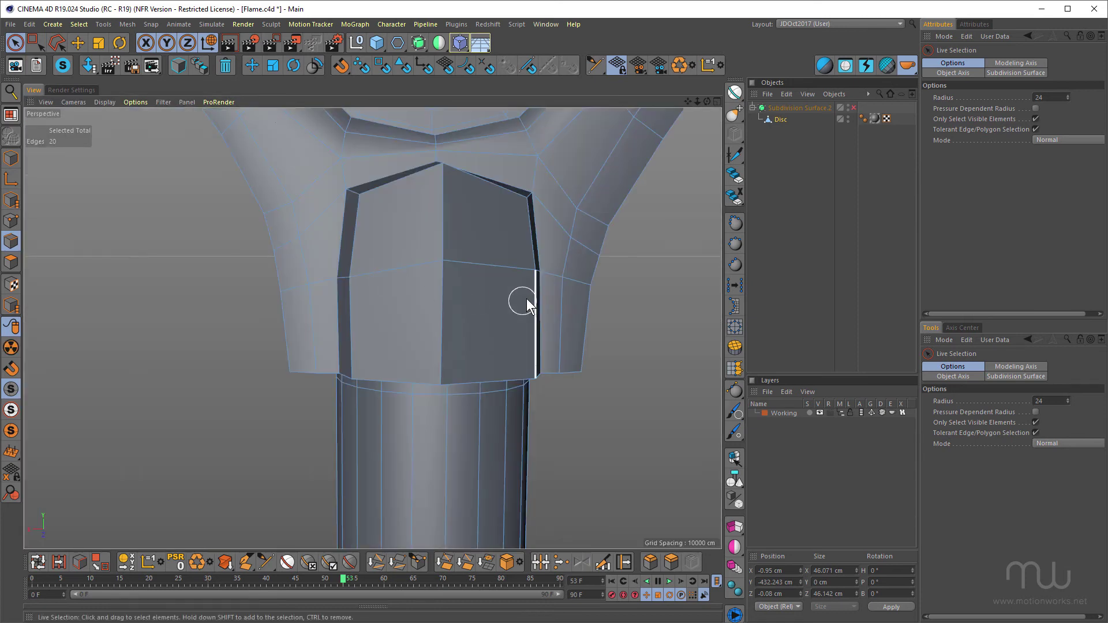
pyautogui.keyDown('alt'); pyautogui.moveTo(418, 333); pyautogui.dragTo(392, 339, button='right'); pyautogui.keyUp('alt')
pyautogui.keyDown('alt'); pyautogui.moveTo(511, 391); pyautogui.dragTo(462, 333, button='middle'); pyautogui.keyUp('alt')
pyautogui.keyDown('alt'); pyautogui.moveTo(457, 343); pyautogui.dragTo(548, 312, button='right'); pyautogui.keyUp('alt')
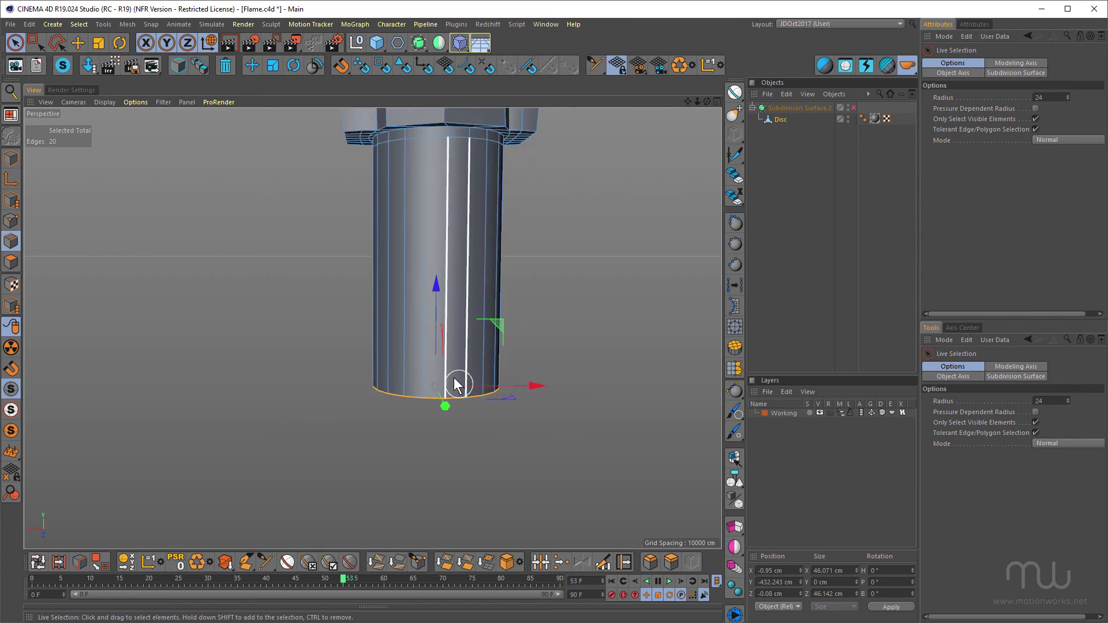
pyautogui.keyDown('alt'); pyautogui.moveTo(453, 377); pyautogui.dragTo(438, 329); pyautogui.keyUp('alt')
pyautogui.keyDown('alt'); pyautogui.moveTo(462, 354); pyautogui.dragTo(496, 333, button='right'); pyautogui.keyUp('alt')
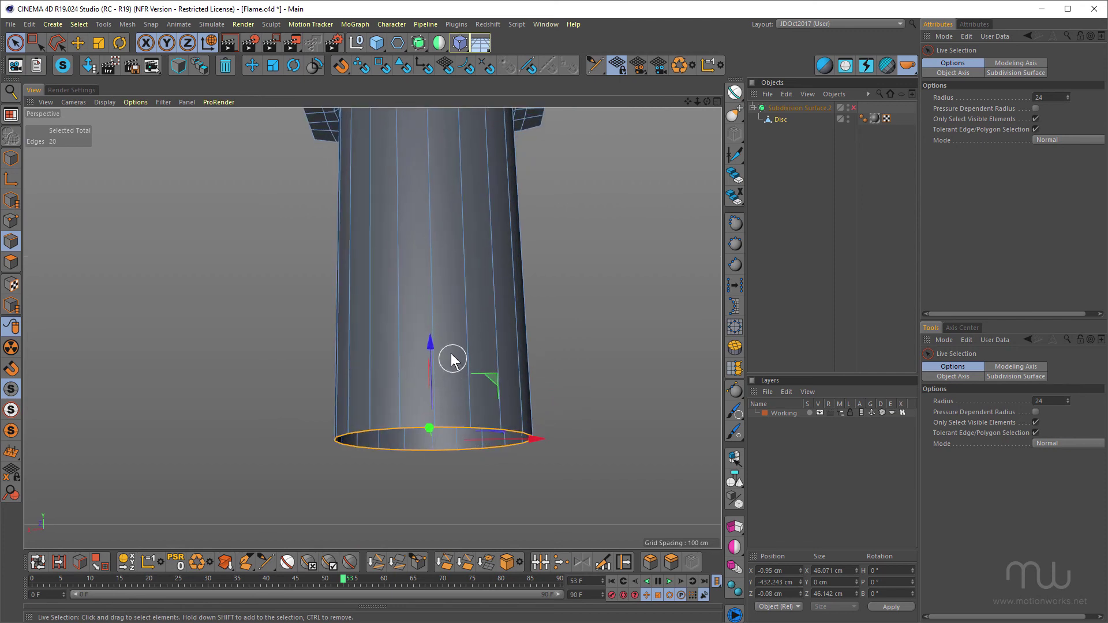
pyautogui.keyDown('alt'); pyautogui.moveTo(450, 353); pyautogui.dragTo(462, 443); pyautogui.keyUp('alt')
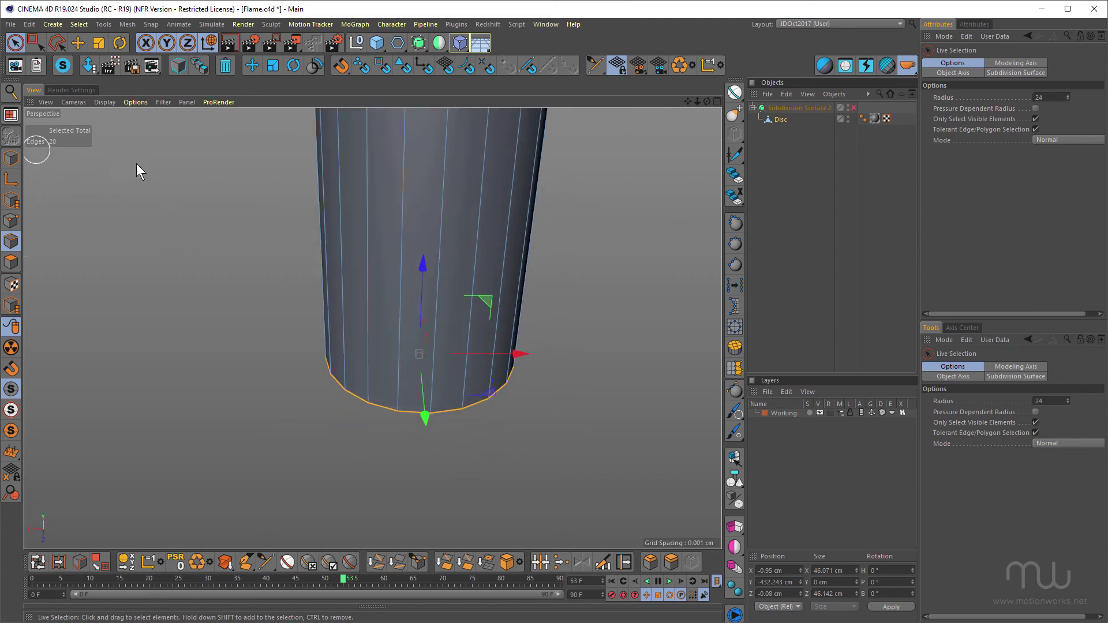
pyautogui.keyDown('alt'); pyautogui.moveTo(460, 229); pyautogui.dragTo(461, 178); pyautogui.keyUp('alt')
pyautogui.press('F4')
pyautogui.press('t')
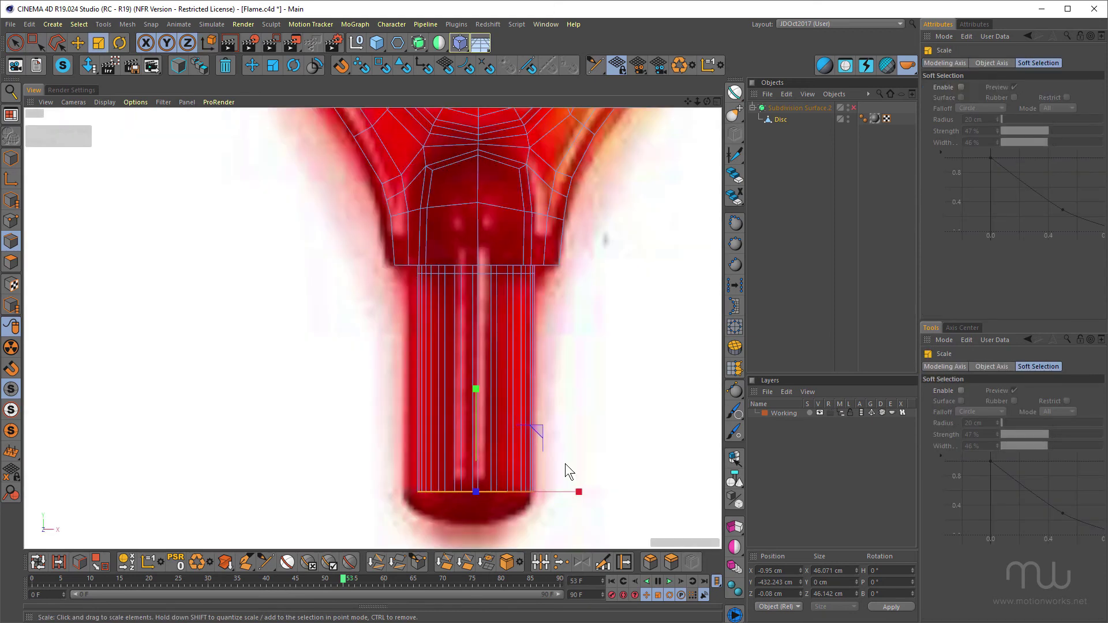
pyautogui.middleClick(567, 454)
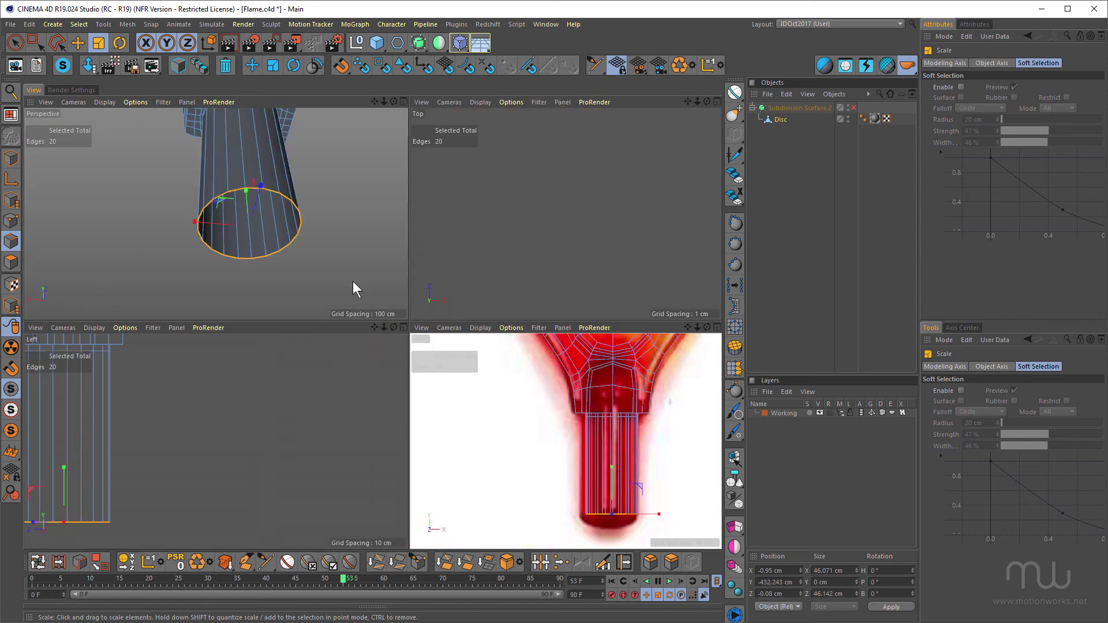
pyautogui.middleClick(352, 281)
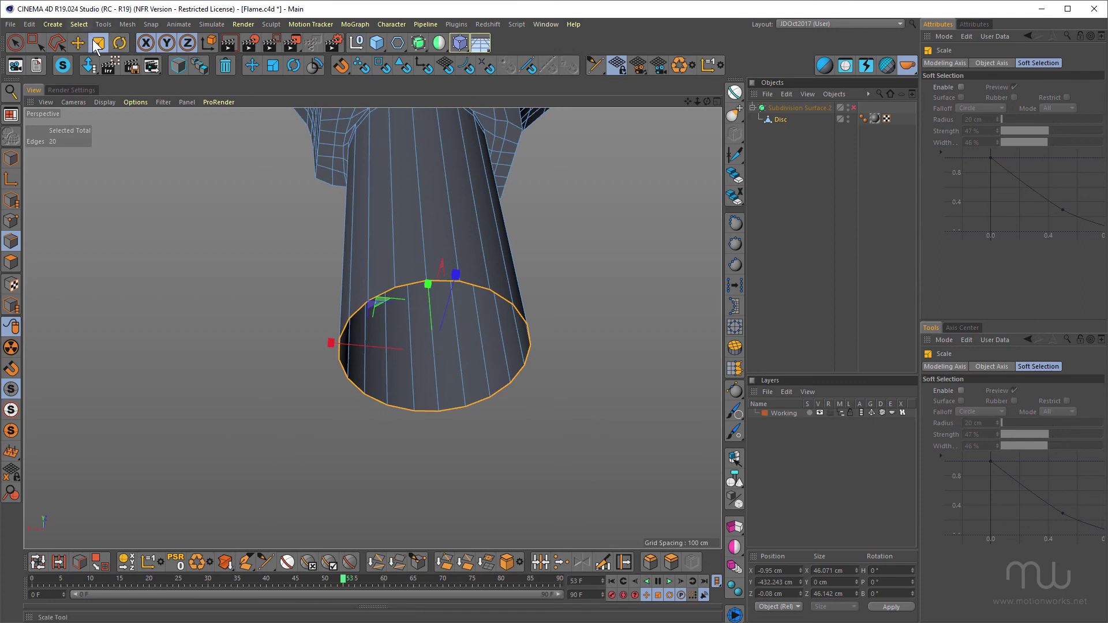
pyautogui.moveTo(541, 239); pyautogui.dragTo(538, 244)
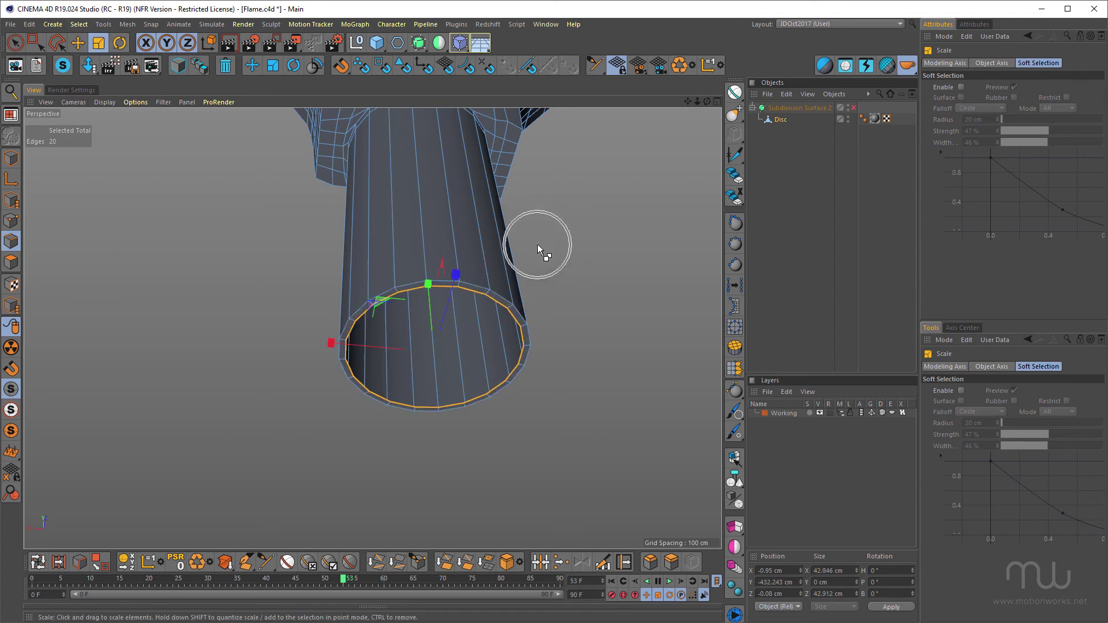
pyautogui.click(488, 558)
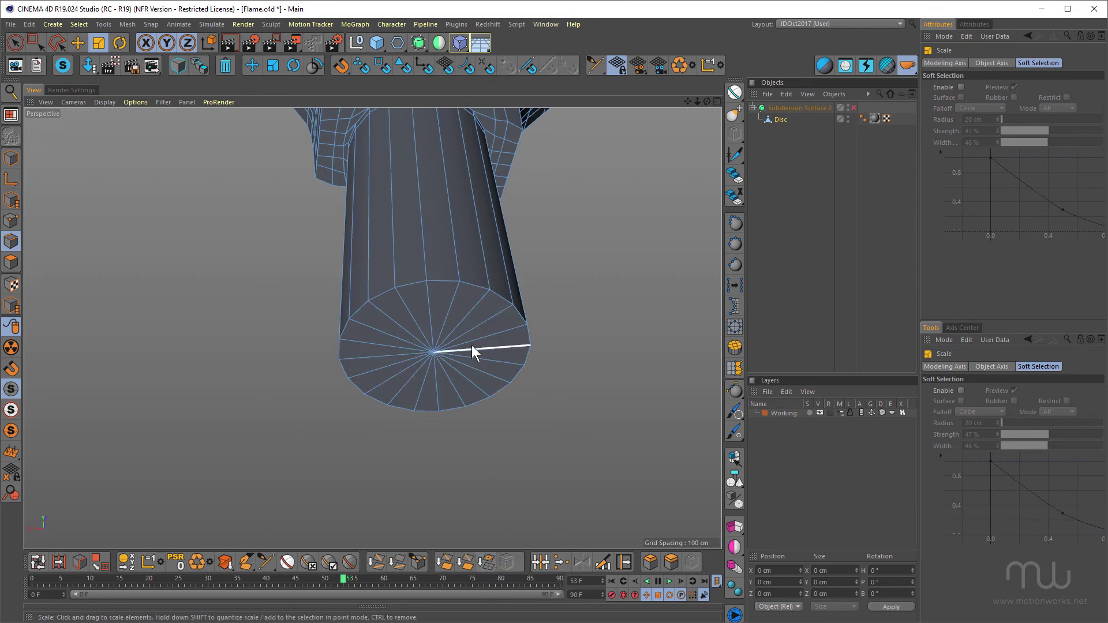
# Ring-select the radial edges of the stem's end cap and subdivide them with three concentric edge loops.
pyautogui.press('u')
pyautogui.press('b')
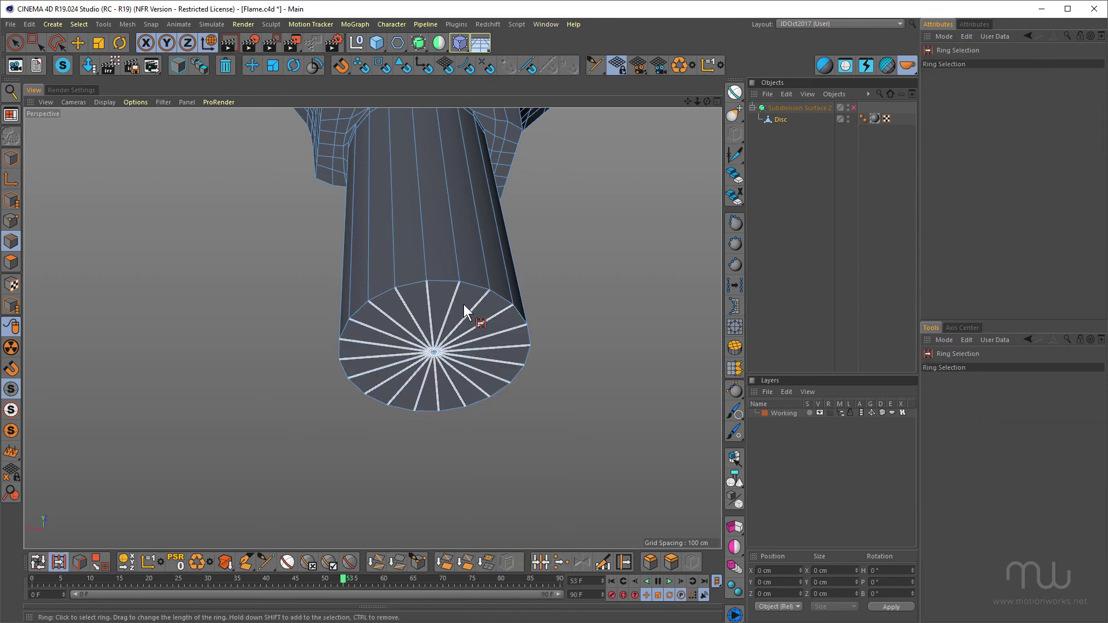
pyautogui.click(468, 313)
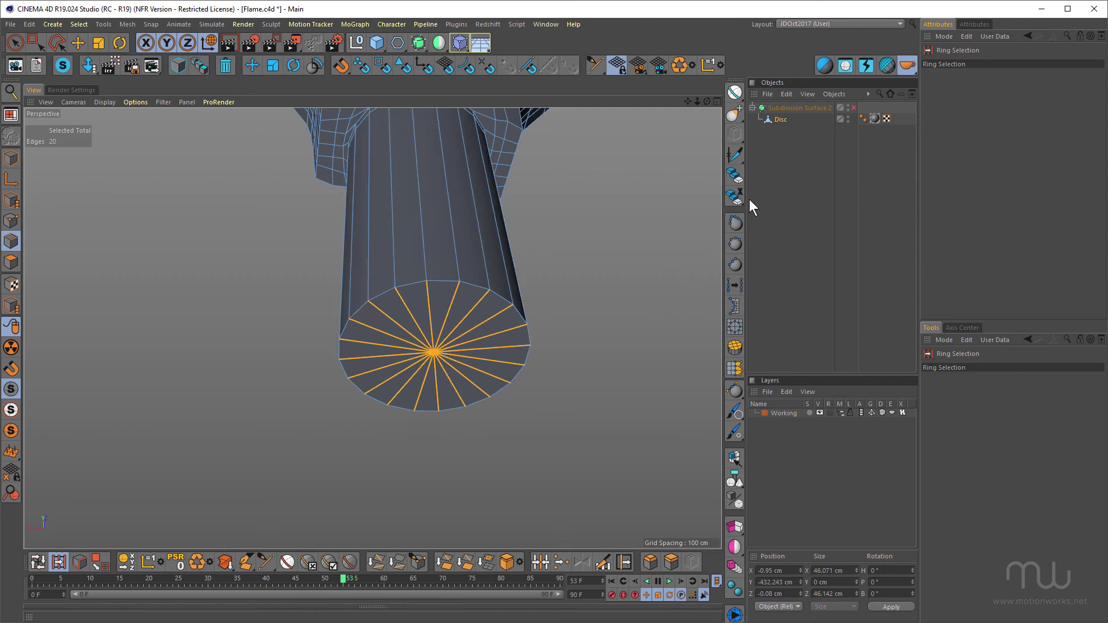
pyautogui.press('m')
pyautogui.press('m')
pyautogui.press('m')
pyautogui.press('m')
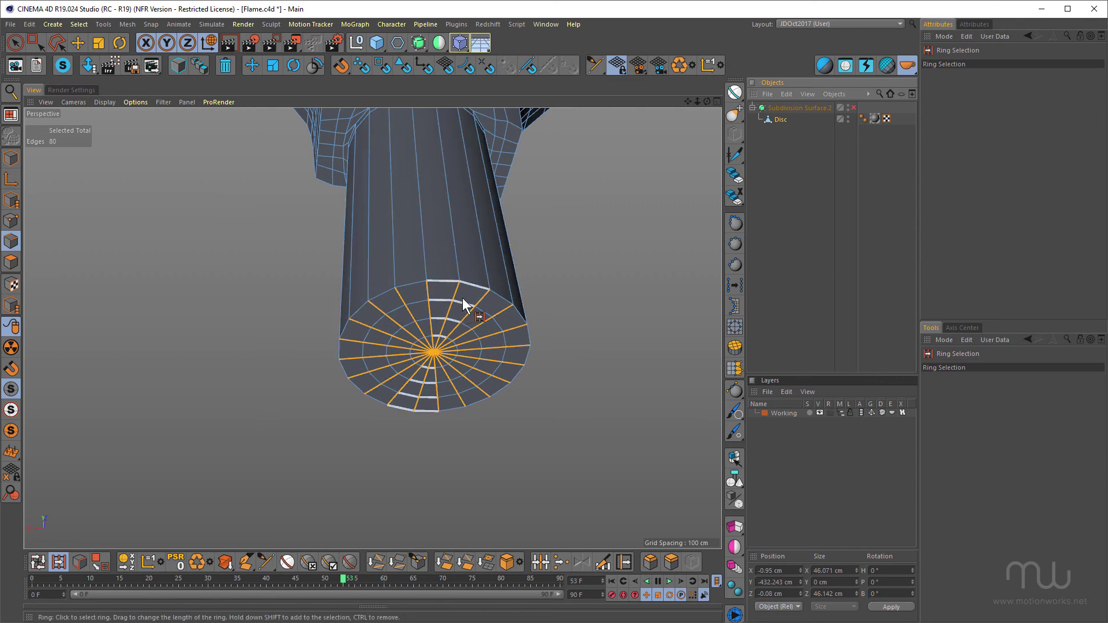
# Select the end cap's centre point and add a loop cut around the stem near its lower rim at about 94.7%.
pyautogui.click(77, 42)
pyautogui.click(11, 221)
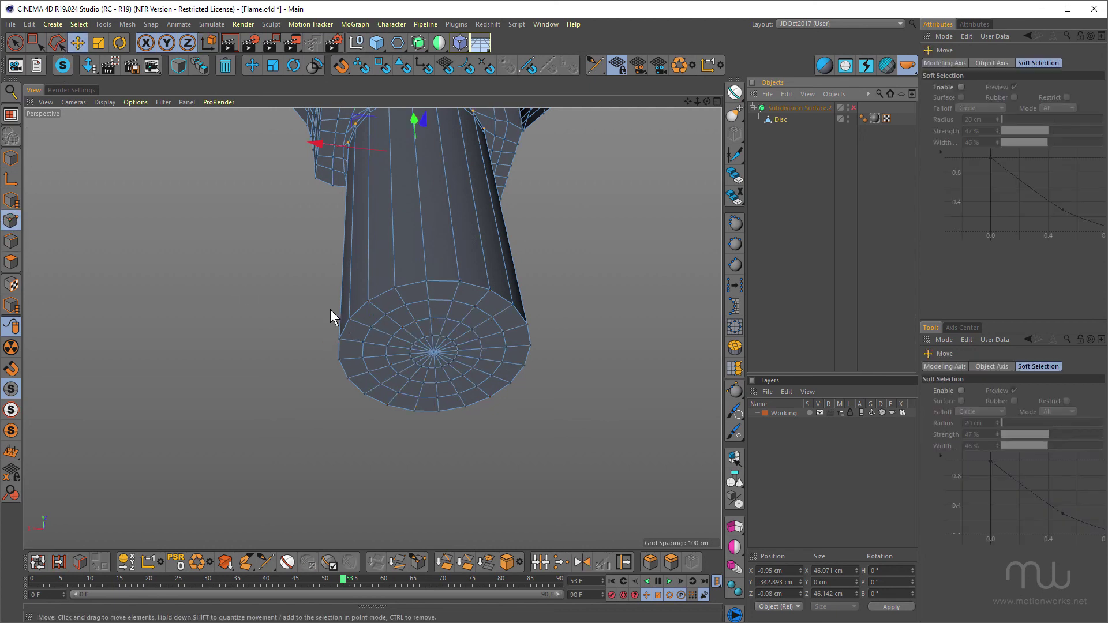
pyautogui.click(433, 353)
pyautogui.keyDown('alt'); pyautogui.moveTo(499, 316); pyautogui.dragTo(508, 350); pyautogui.keyUp('alt')
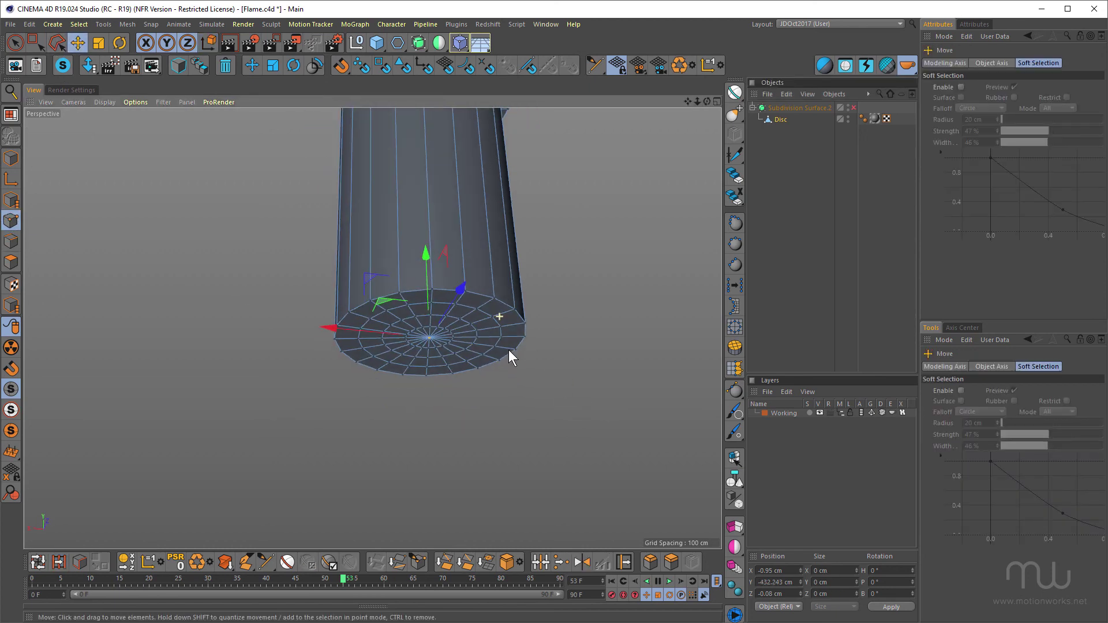
pyautogui.press('k')
pyautogui.press('l')
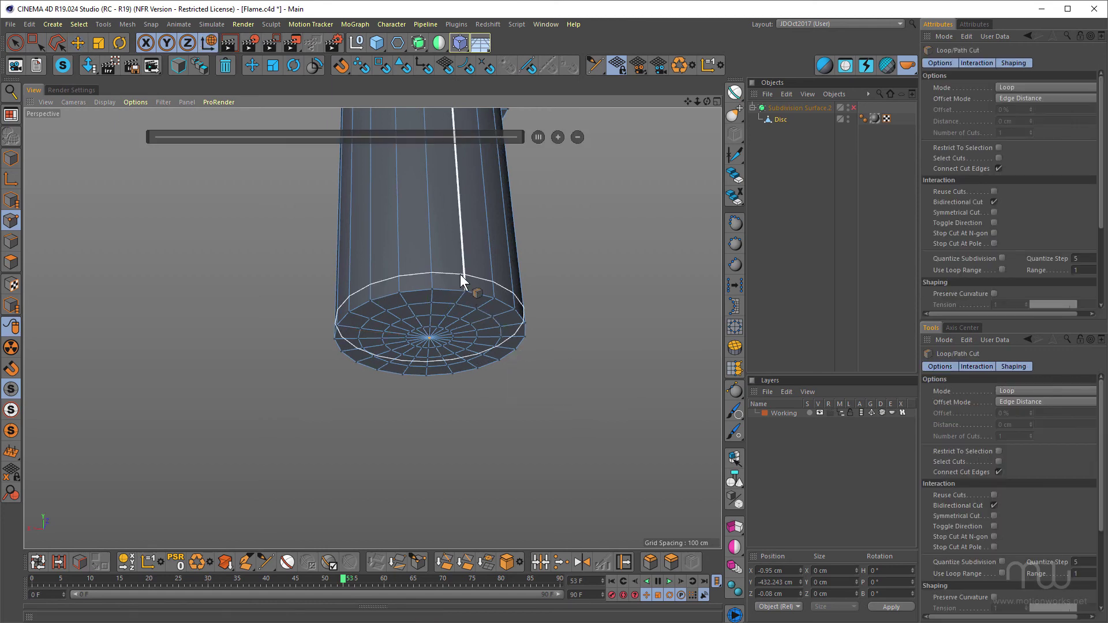
pyautogui.click(461, 272)
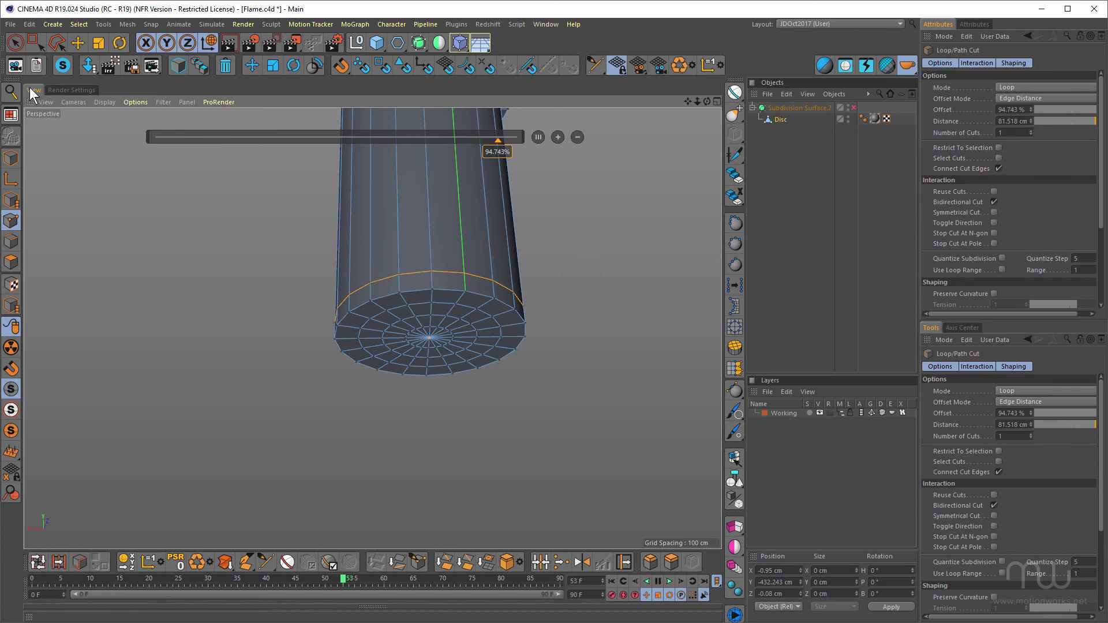
# Enable soft selection with a 20 cm radius and try pulling the cap's centre point down about 9 cm.
pyautogui.press('e')
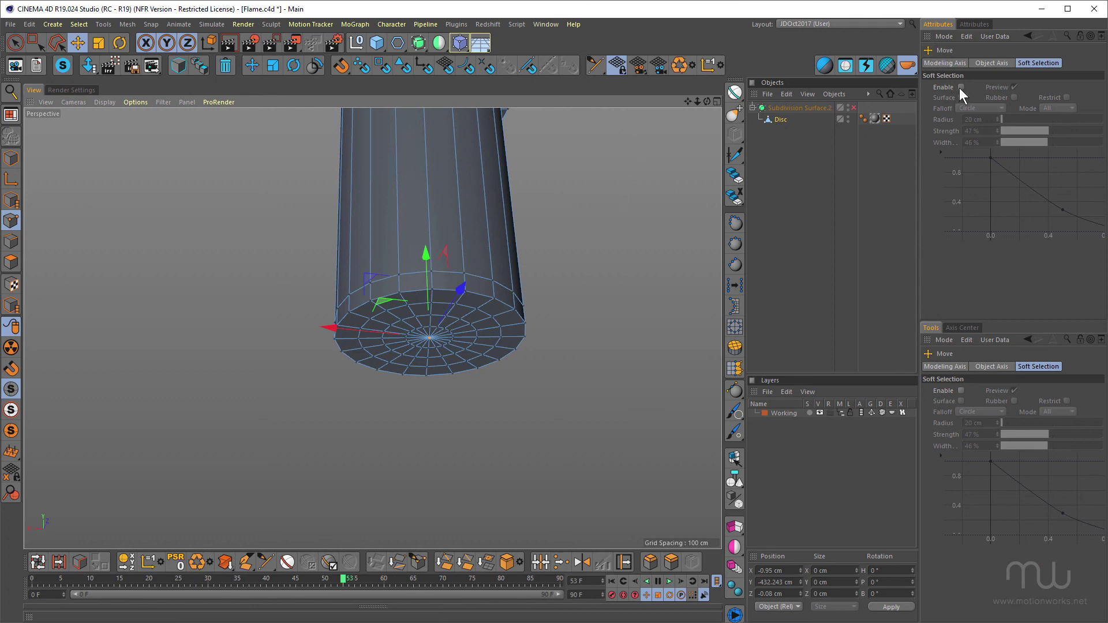
pyautogui.click(735, 224)
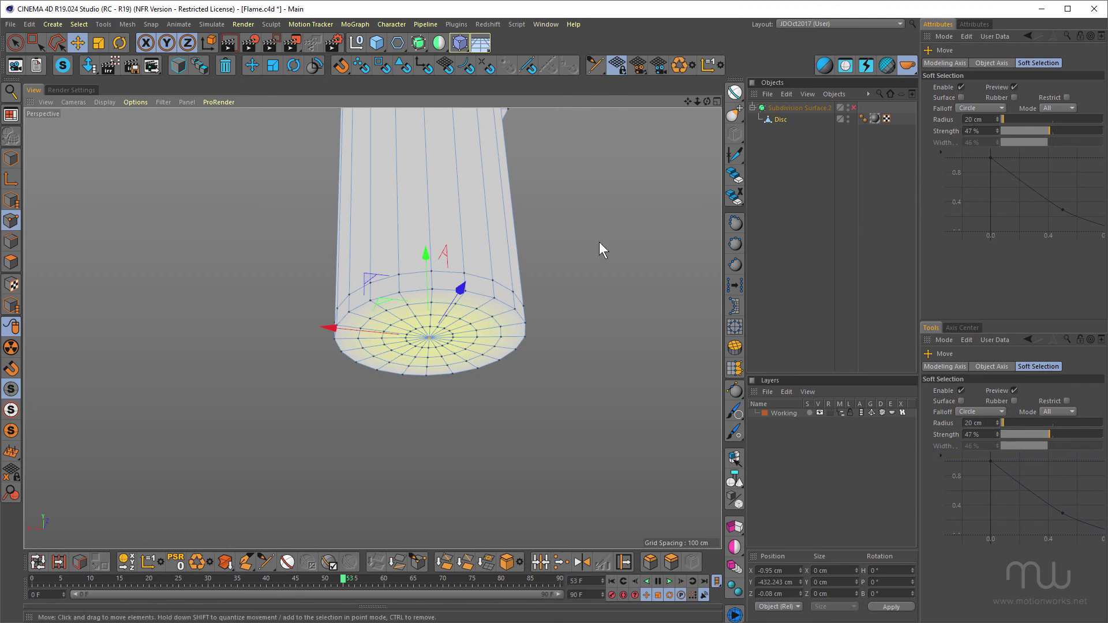
pyautogui.keyDown('alt'); pyautogui.moveTo(599, 241); pyautogui.dragTo(611, 257); pyautogui.keyUp('alt')
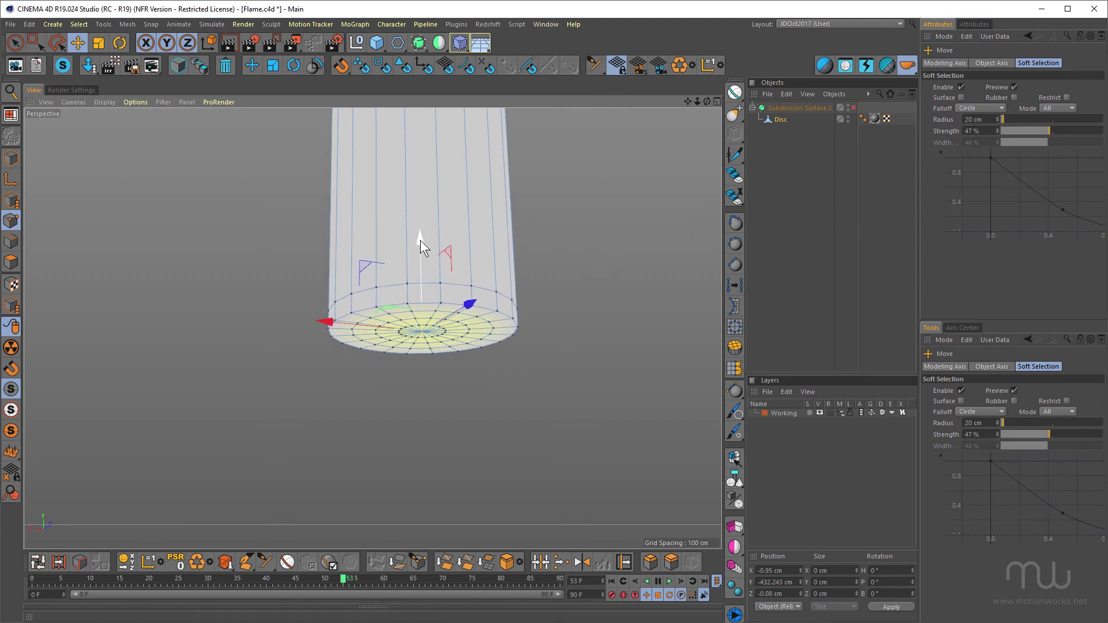
pyautogui.moveTo(420, 240); pyautogui.dragTo(435, 340)
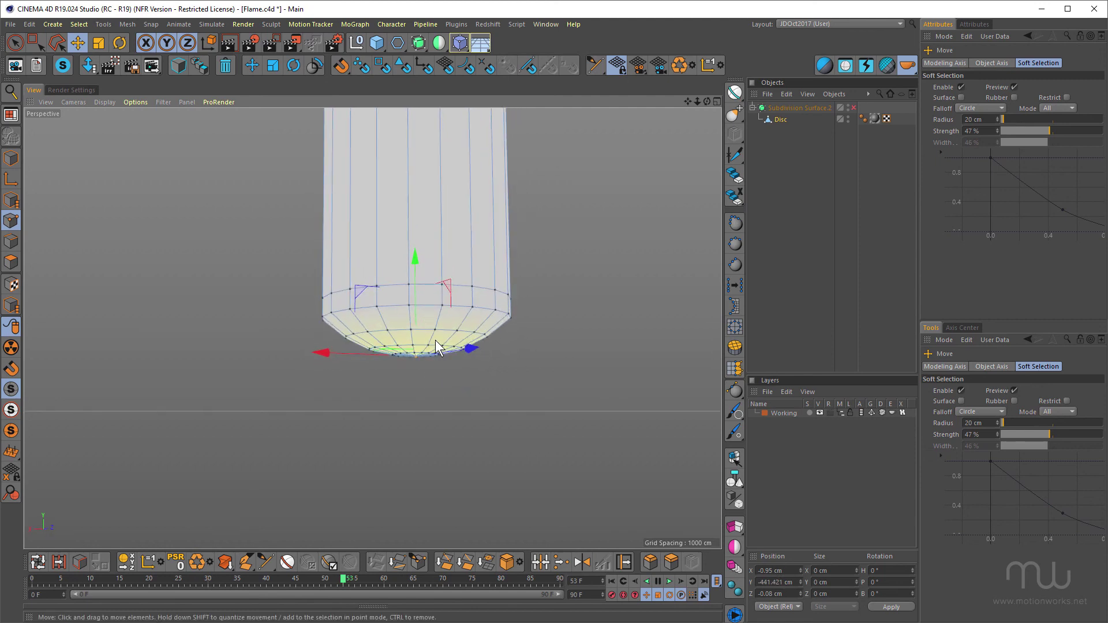
pyautogui.hotkey('ctrl', 'z')
# Set the soft selection radius to 23 cm and pull the cap's centre point down about 6 cm to round the stem's end.
pyautogui.scroll(3, 467, 292)
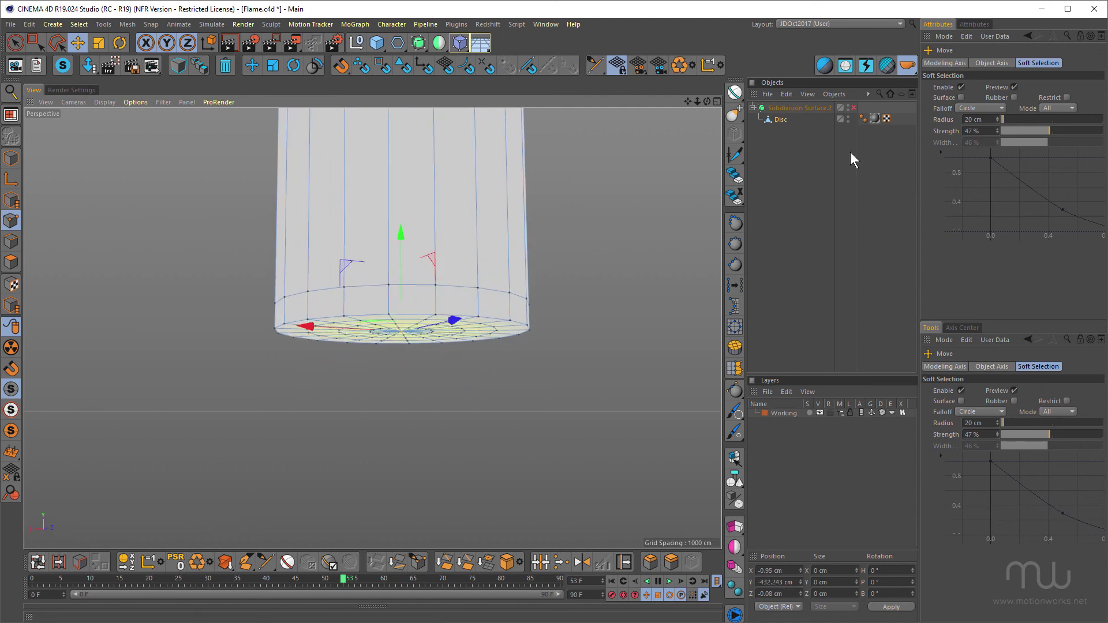
pyautogui.moveTo(996, 118); pyautogui.dragTo(995, 118)
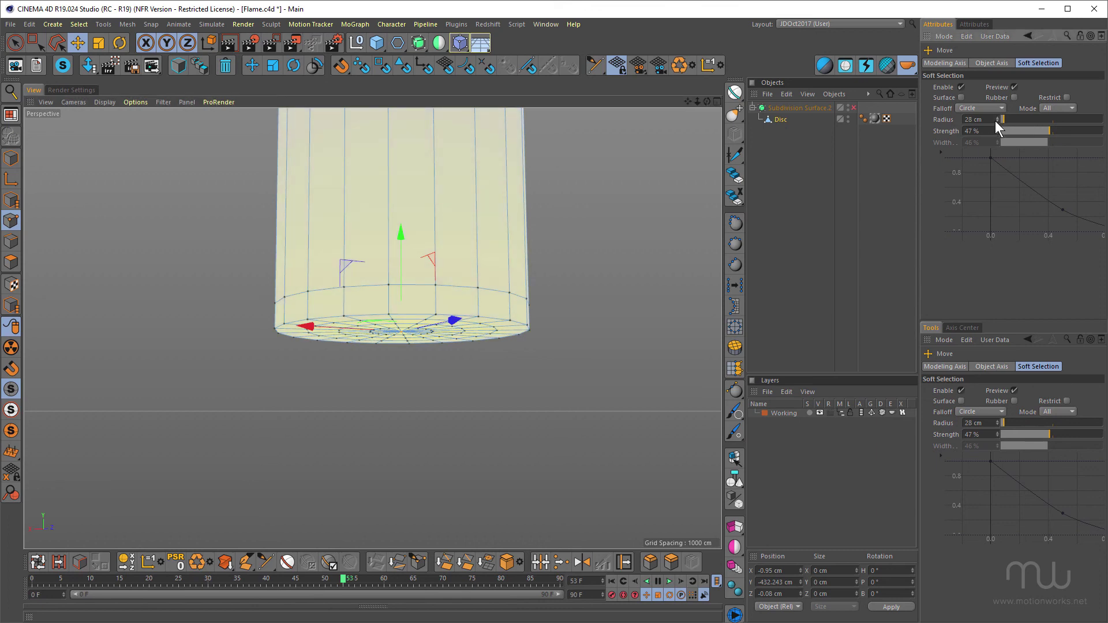
pyautogui.keyDown('alt'); pyautogui.moveTo(512, 277); pyautogui.dragTo(503, 266); pyautogui.keyUp('alt')
pyautogui.moveTo(403, 240); pyautogui.dragTo(418, 326)
pyautogui.keyDown('alt'); pyautogui.moveTo(421, 326); pyautogui.dragTo(465, 319, button='right'); pyautogui.keyUp('alt')
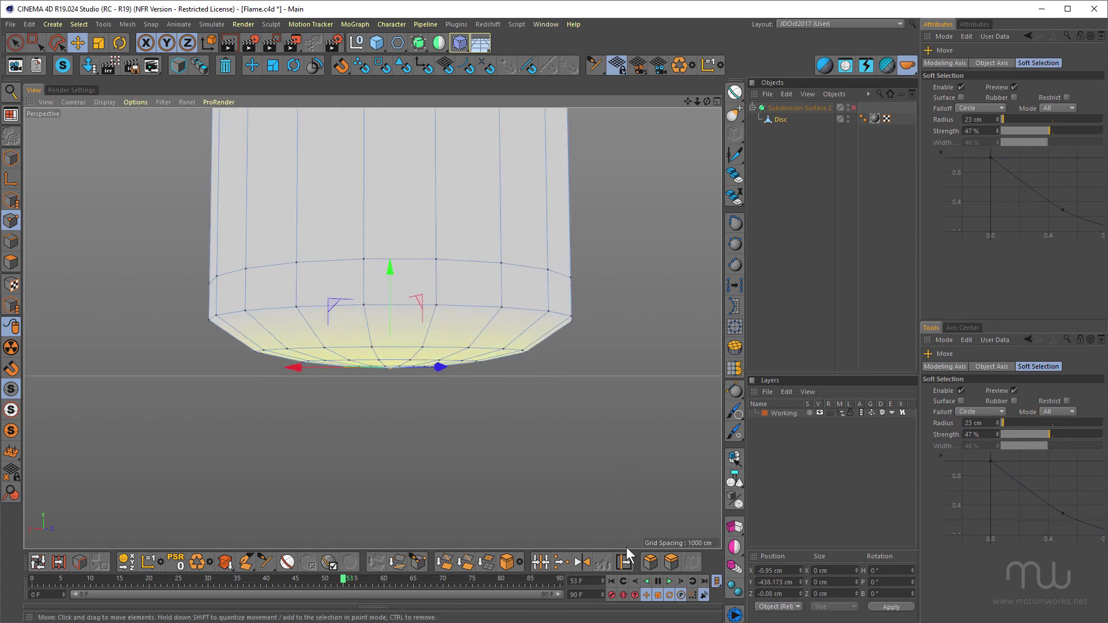
# Slide the outermost concentric edge loop of the rounded cap about 4 cm towards the rim.
pyautogui.click(625, 563)
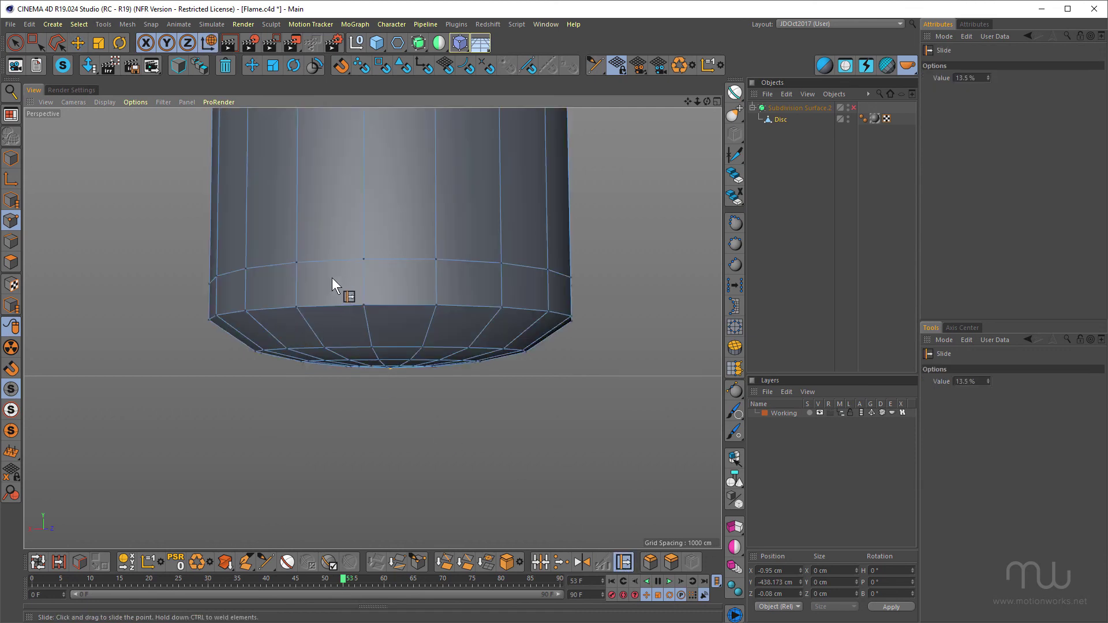
pyautogui.click(11, 241)
pyautogui.click(406, 345)
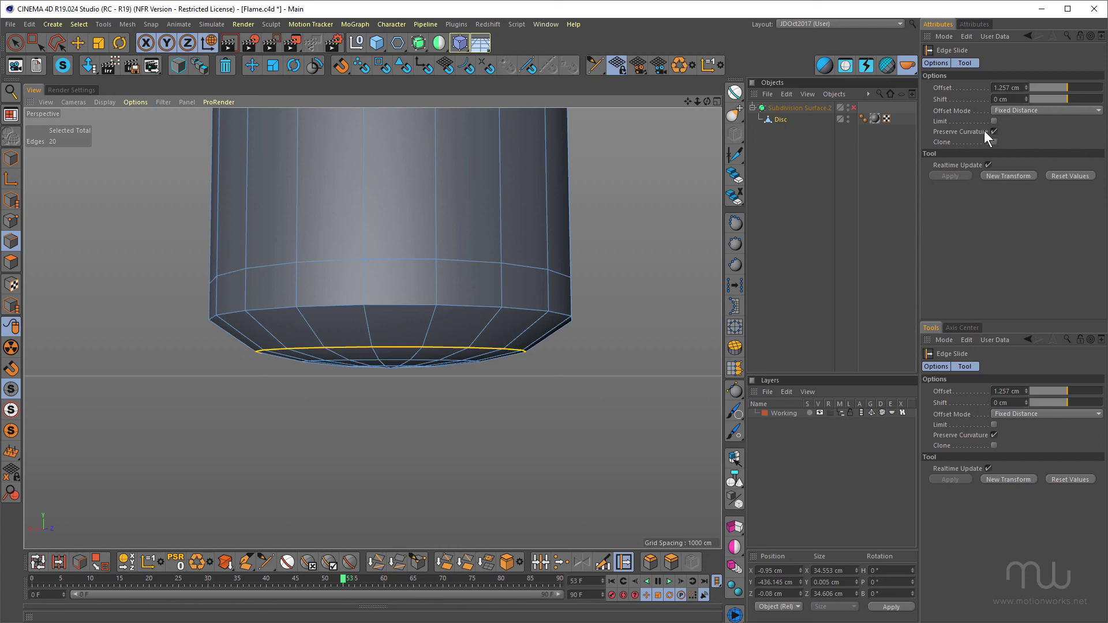
pyautogui.moveTo(396, 344); pyautogui.dragTo(393, 324)
pyautogui.scroll(-2, 486, 282)
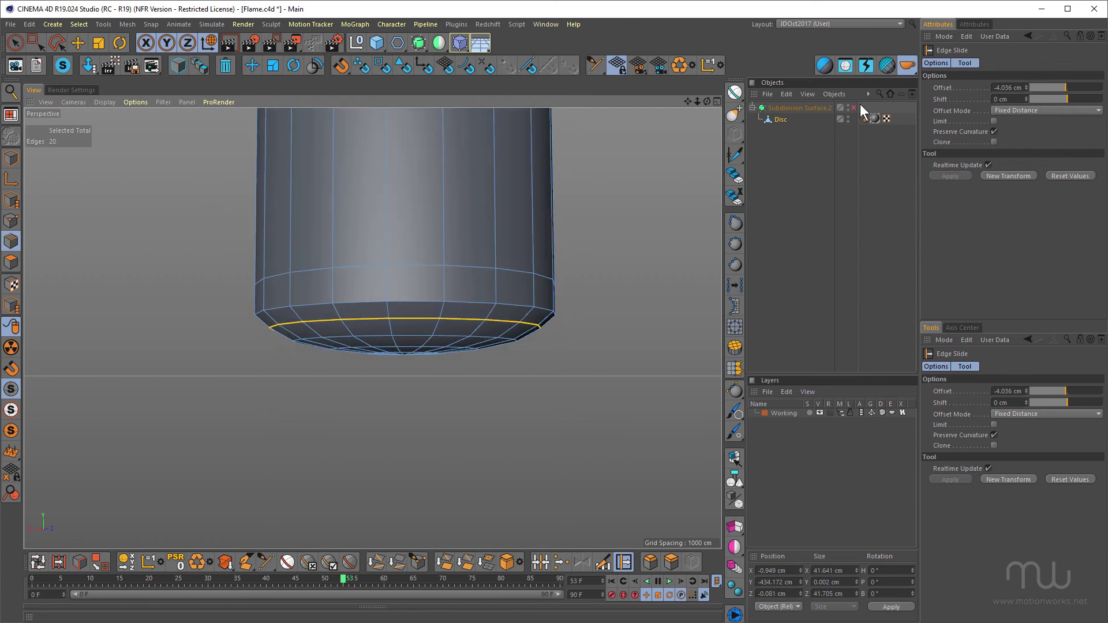
# Turn the Subdivision Surface on and check the smoothed stem against the front reference artwork.
pyautogui.click(853, 108)
pyautogui.scroll(-1, 452, 249)
pyautogui.keyDown('alt'); pyautogui.moveTo(441, 267); pyautogui.dragTo(500, 304); pyautogui.keyUp('alt')
pyautogui.middleClick(500, 303)
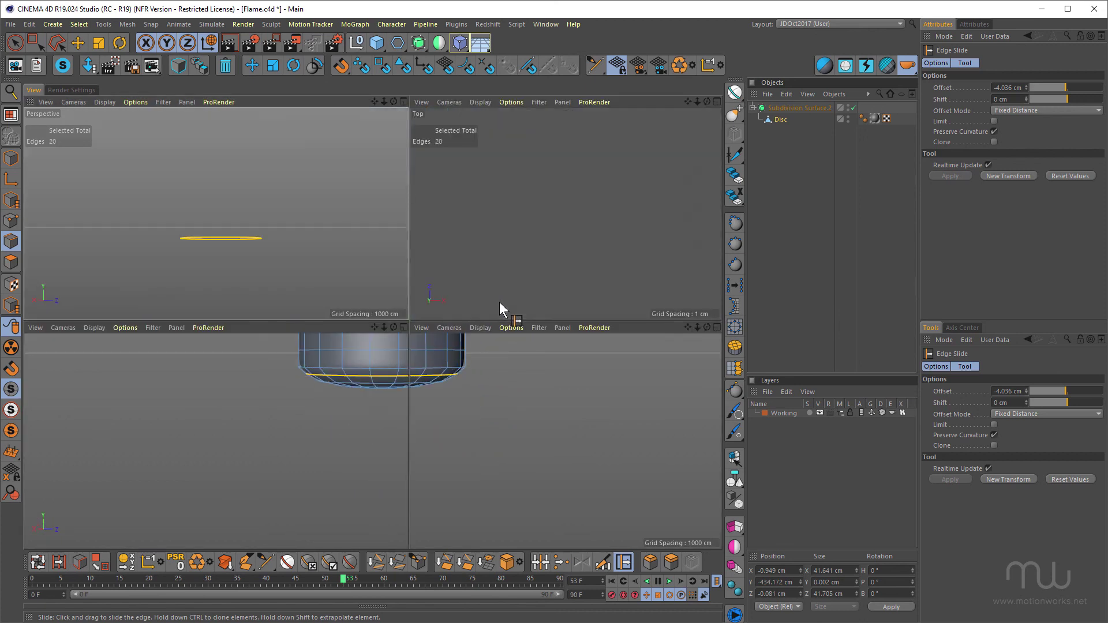
pyautogui.middleClick(615, 469)
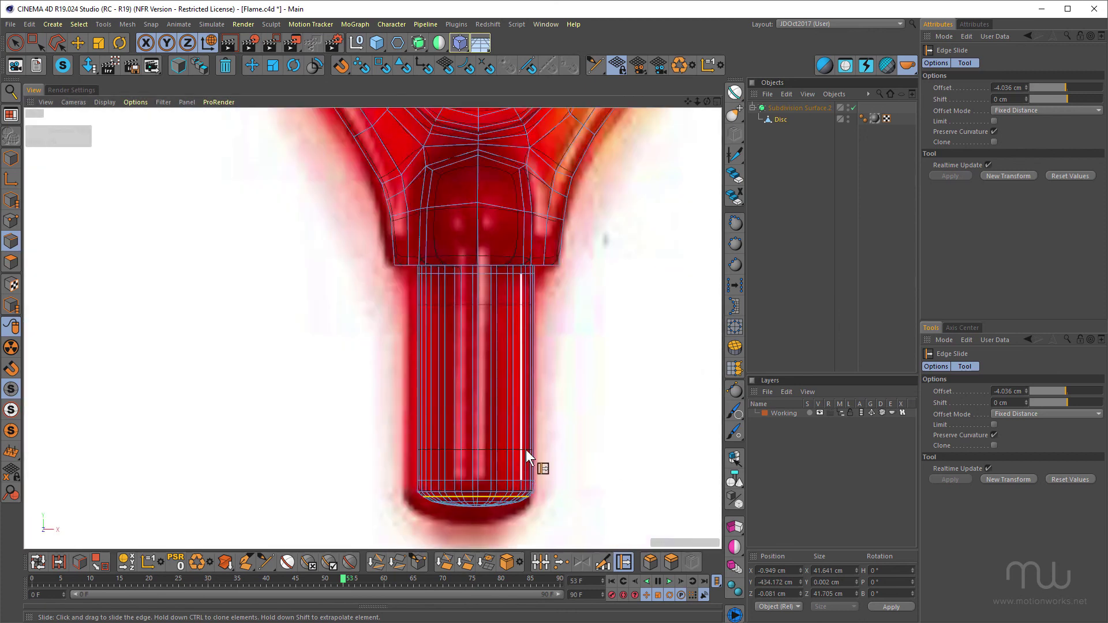
pyautogui.middleClick(505, 411)
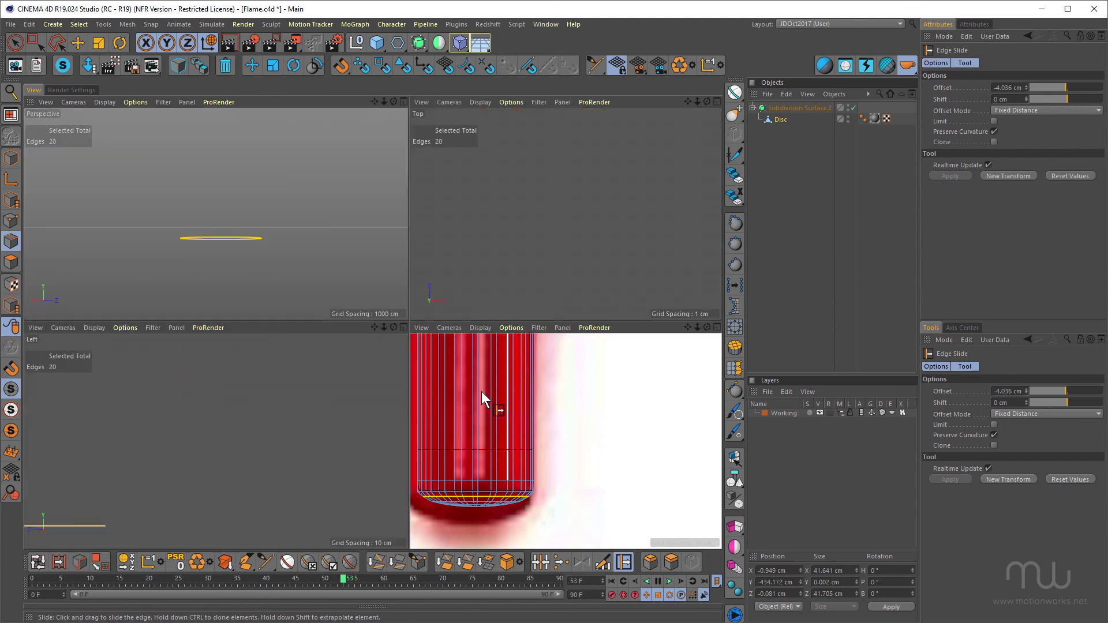
# Render the complete smoothed flame in the perspective view and compare its mesh with the front reference artwork.
pyautogui.middleClick(381, 300)
pyautogui.scroll(-5, 400, 450)
pyautogui.keyDown('alt'); pyautogui.moveTo(409, 423); pyautogui.dragTo(426, 397); pyautogui.keyUp('alt')
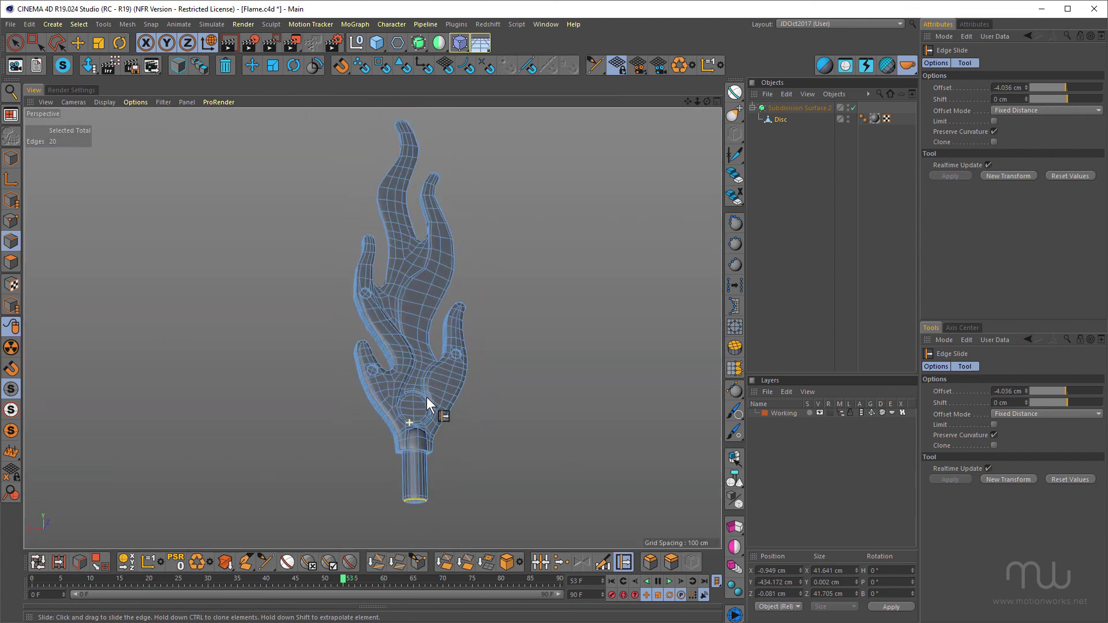
pyautogui.hotkey('ctrl', 'r')
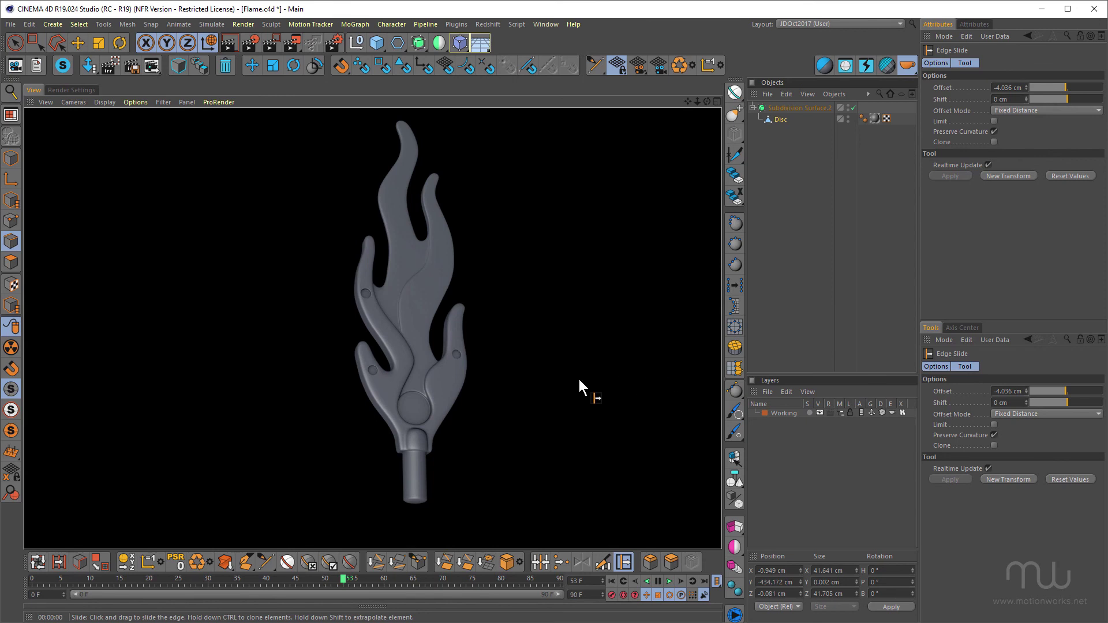
pyautogui.middleClick(579, 379)
pyautogui.middleClick(543, 360)
pyautogui.keyDown('alt'); pyautogui.moveTo(542, 360); pyautogui.dragTo(428, 358, button='right'); pyautogui.keyUp('alt')
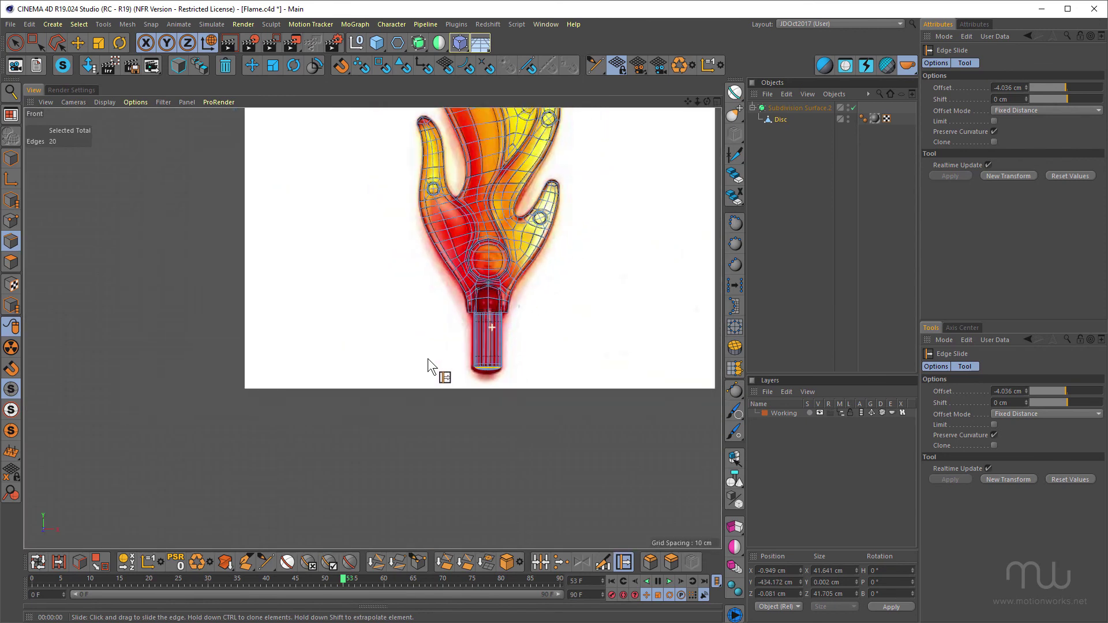
# Examine the smoothed junction between the round stem and the flame's base from below in perspective, and render that close-up.
pyautogui.keyDown('alt'); pyautogui.moveTo(493, 249); pyautogui.dragTo(489, 372, button='middle'); pyautogui.keyUp('alt')
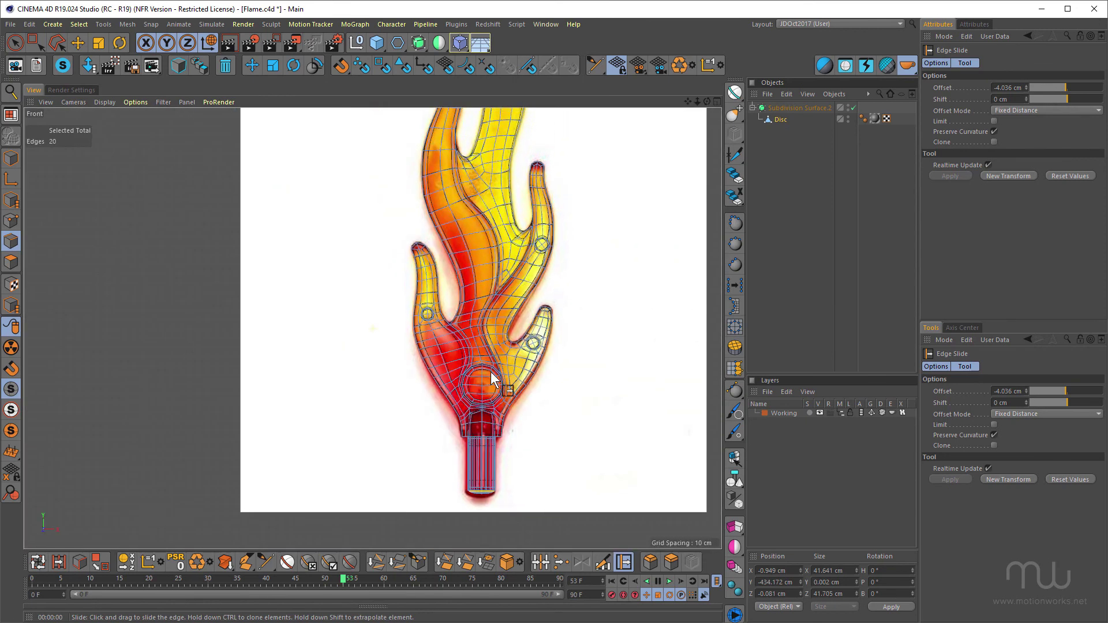
pyautogui.middleClick(545, 319)
pyautogui.middleClick(324, 258)
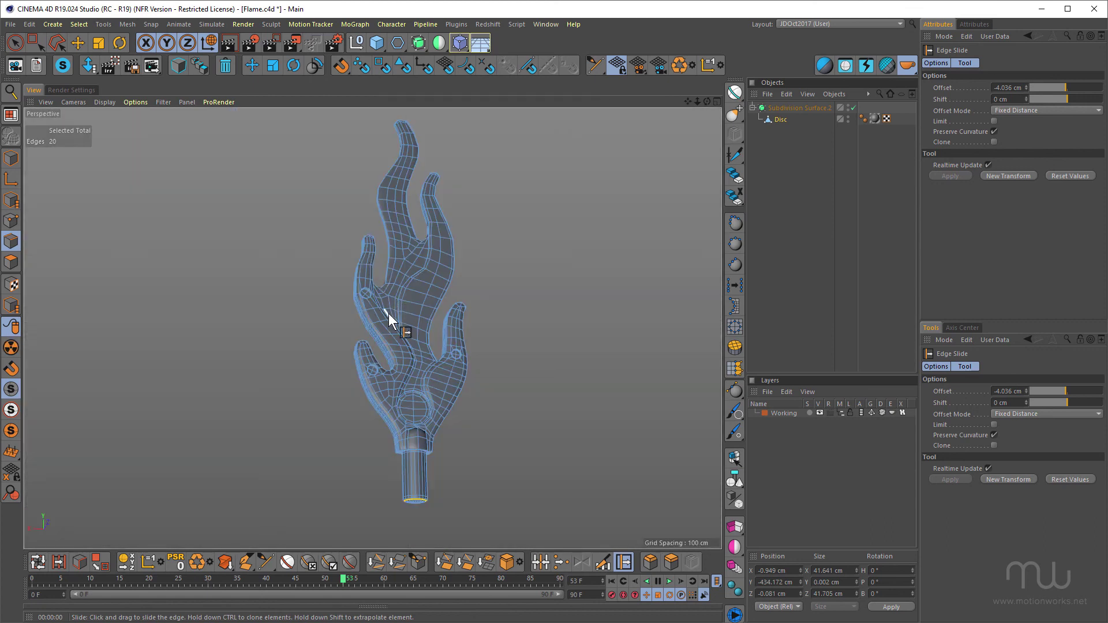
pyautogui.keyDown('alt'); pyautogui.moveTo(389, 314); pyautogui.dragTo(411, 361); pyautogui.keyUp('alt')
pyautogui.keyDown('alt'); pyautogui.moveTo(411, 370); pyautogui.dragTo(481, 388, button='right'); pyautogui.keyUp('alt')
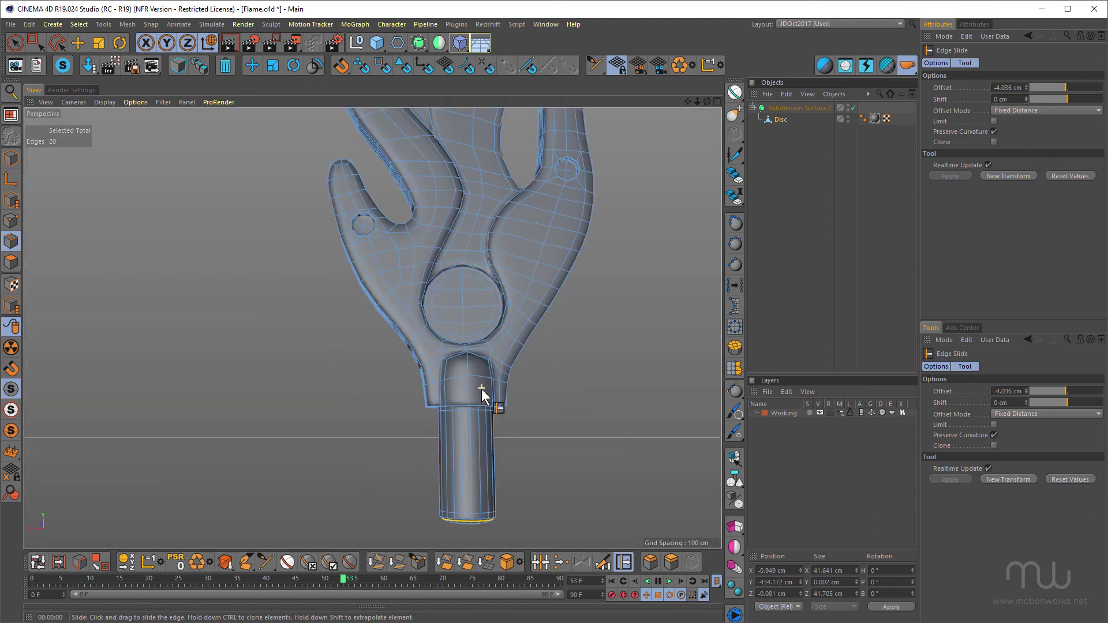
pyautogui.keyDown('alt'); pyautogui.moveTo(480, 386); pyautogui.dragTo(481, 337); pyautogui.keyUp('alt')
pyautogui.keyDown('alt'); pyautogui.moveTo(466, 476); pyautogui.dragTo(480, 388, button='right'); pyautogui.keyUp('alt')
pyautogui.moveTo(479, 387)
pyautogui.keyDown('alt'); pyautogui.mouseDown()
pyautogui.moveTo(480, 352)
pyautogui.moveTo(477, 370)
pyautogui.mouseUp(); pyautogui.keyUp('alt')
pyautogui.keyDown('alt'); pyautogui.moveTo(446, 341); pyautogui.dragTo(473, 309, button='right'); pyautogui.keyUp('alt')
pyautogui.keyDown('alt'); pyautogui.moveTo(473, 308); pyautogui.dragTo(537, 274); pyautogui.keyUp('alt')
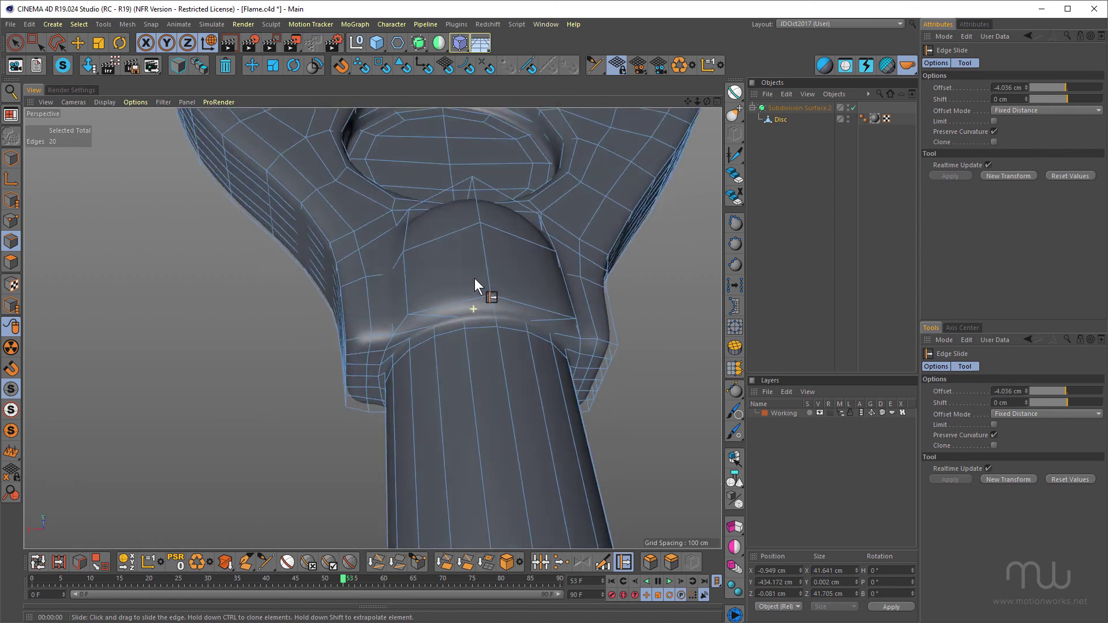
pyautogui.keyDown('alt'); pyautogui.moveTo(430, 309); pyautogui.dragTo(517, 282, button='right'); pyautogui.keyUp('alt')
pyautogui.keyDown('alt'); pyautogui.moveTo(439, 287); pyautogui.dragTo(423, 306); pyautogui.keyUp('alt')
pyautogui.keyDown('alt'); pyautogui.moveTo(423, 306); pyautogui.dragTo(414, 321, button='right'); pyautogui.keyUp('alt')
pyautogui.keyDown('alt'); pyautogui.moveTo(414, 321); pyautogui.dragTo(410, 364); pyautogui.keyUp('alt')
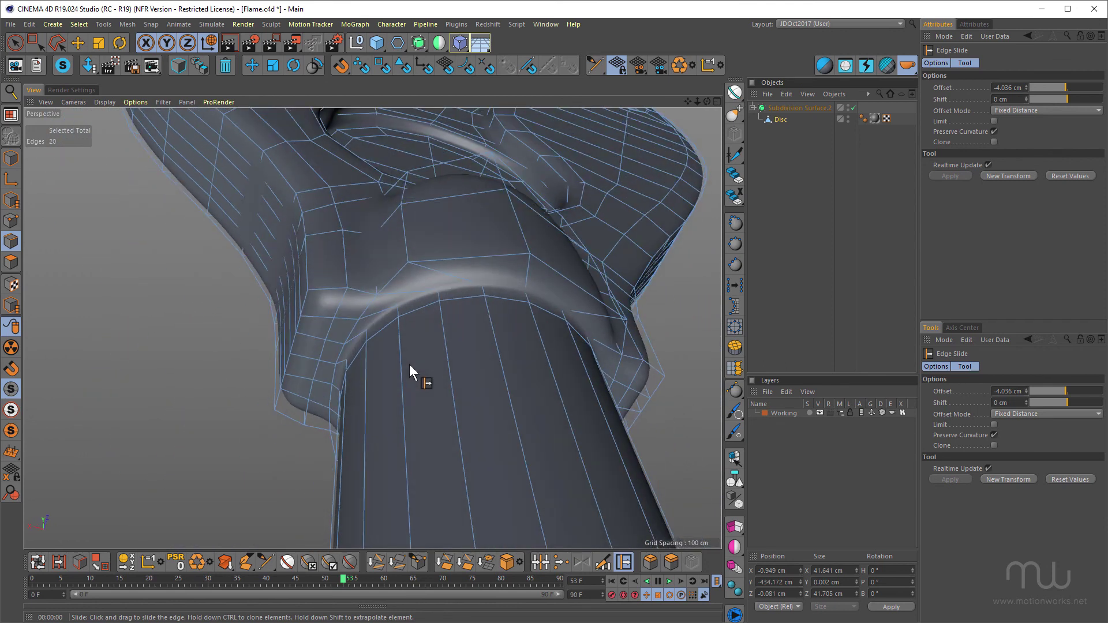
pyautogui.hotkey('ctrl', 'r')
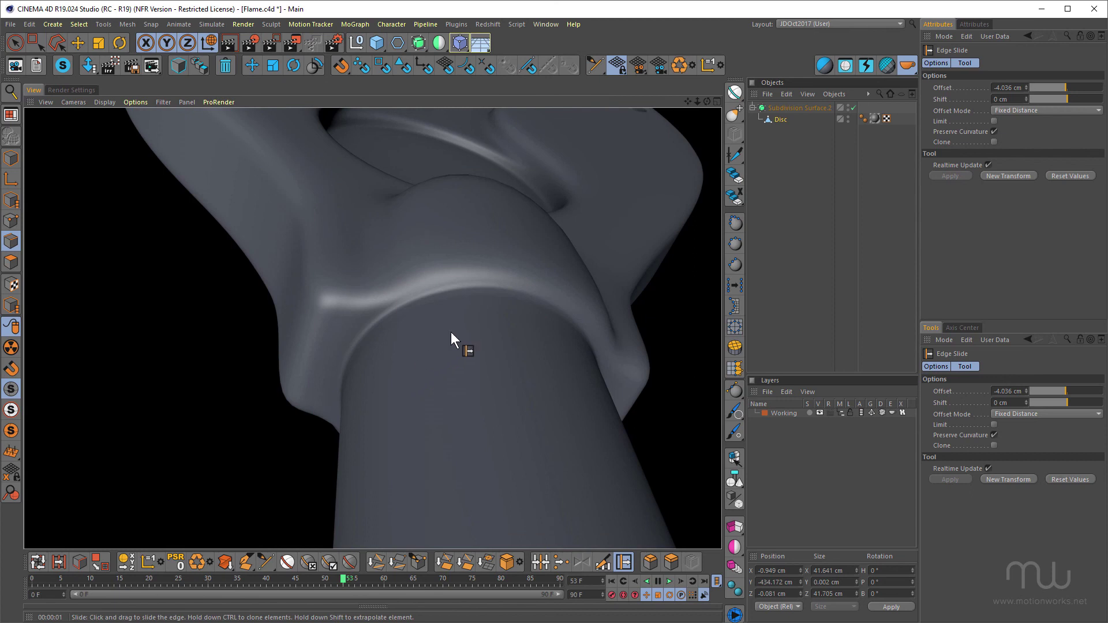
# Examine the flame's lower body, side tongues and circular details at an angle in the perspective view.
pyautogui.keyDown('alt'); pyautogui.moveTo(451, 331); pyautogui.dragTo(417, 412); pyautogui.keyUp('alt')
pyautogui.keyDown('alt'); pyautogui.moveTo(500, 324); pyautogui.dragTo(381, 336, button='right'); pyautogui.keyUp('alt')
pyautogui.keyDown('alt'); pyautogui.moveTo(381, 336); pyautogui.dragTo(441, 403, button='middle'); pyautogui.keyUp('alt')
pyautogui.keyDown('alt'); pyautogui.moveTo(509, 327); pyautogui.dragTo(361, 246); pyautogui.keyUp('alt')
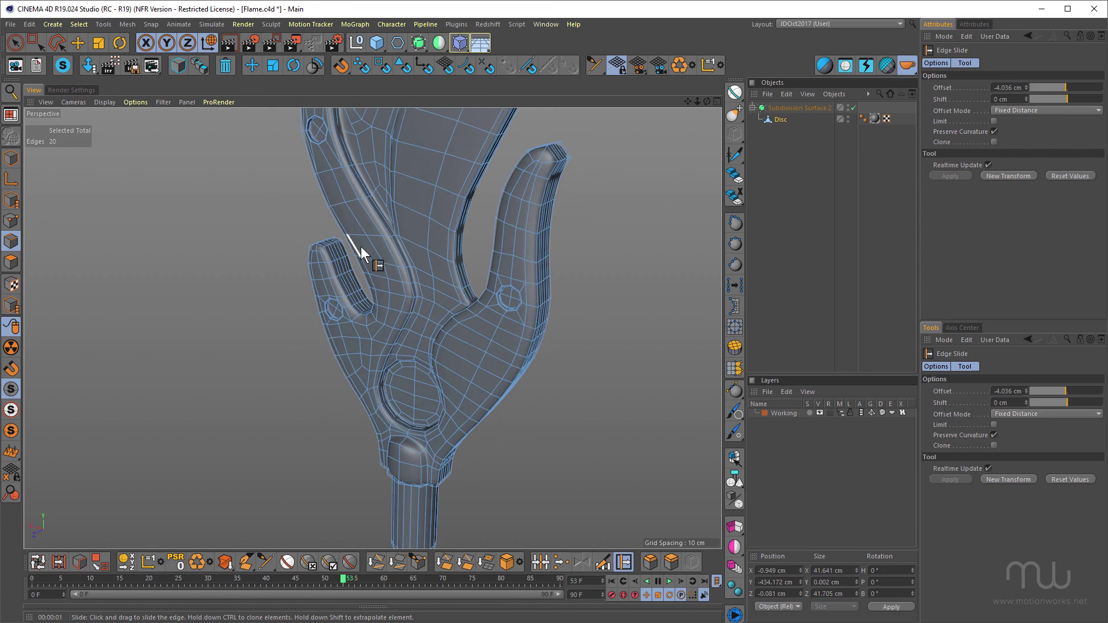